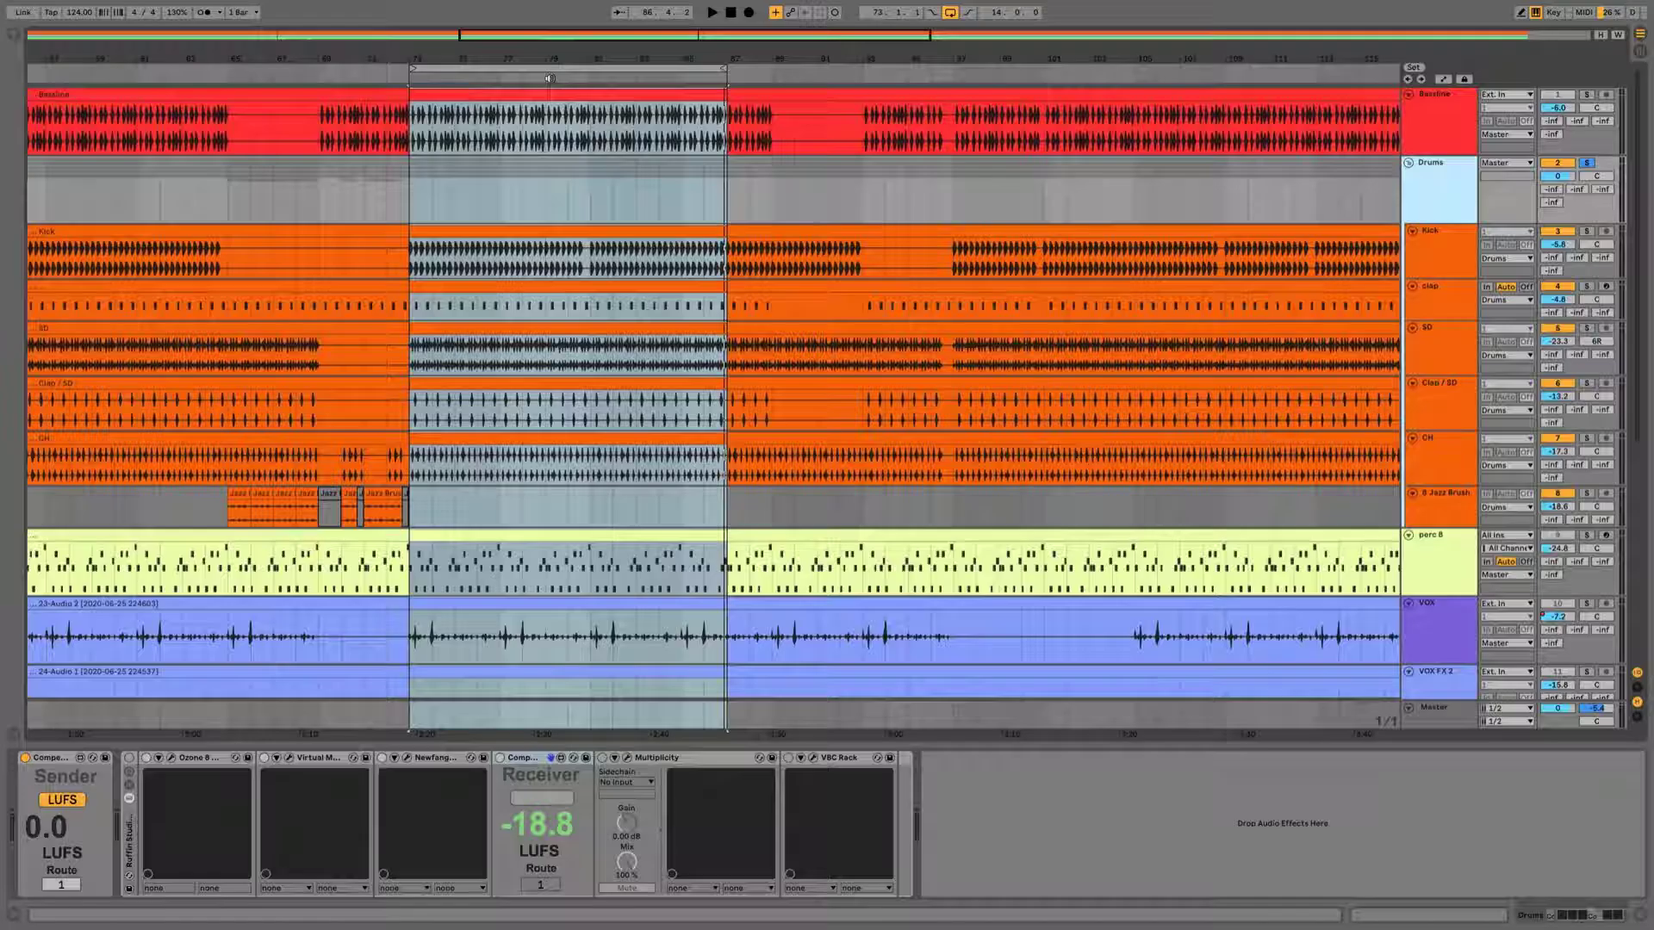
- Select the loop region from bar 73 to 87 and audition the soloed Drums group in it
{"action": "left_click", "coordinate": [561, 69]}
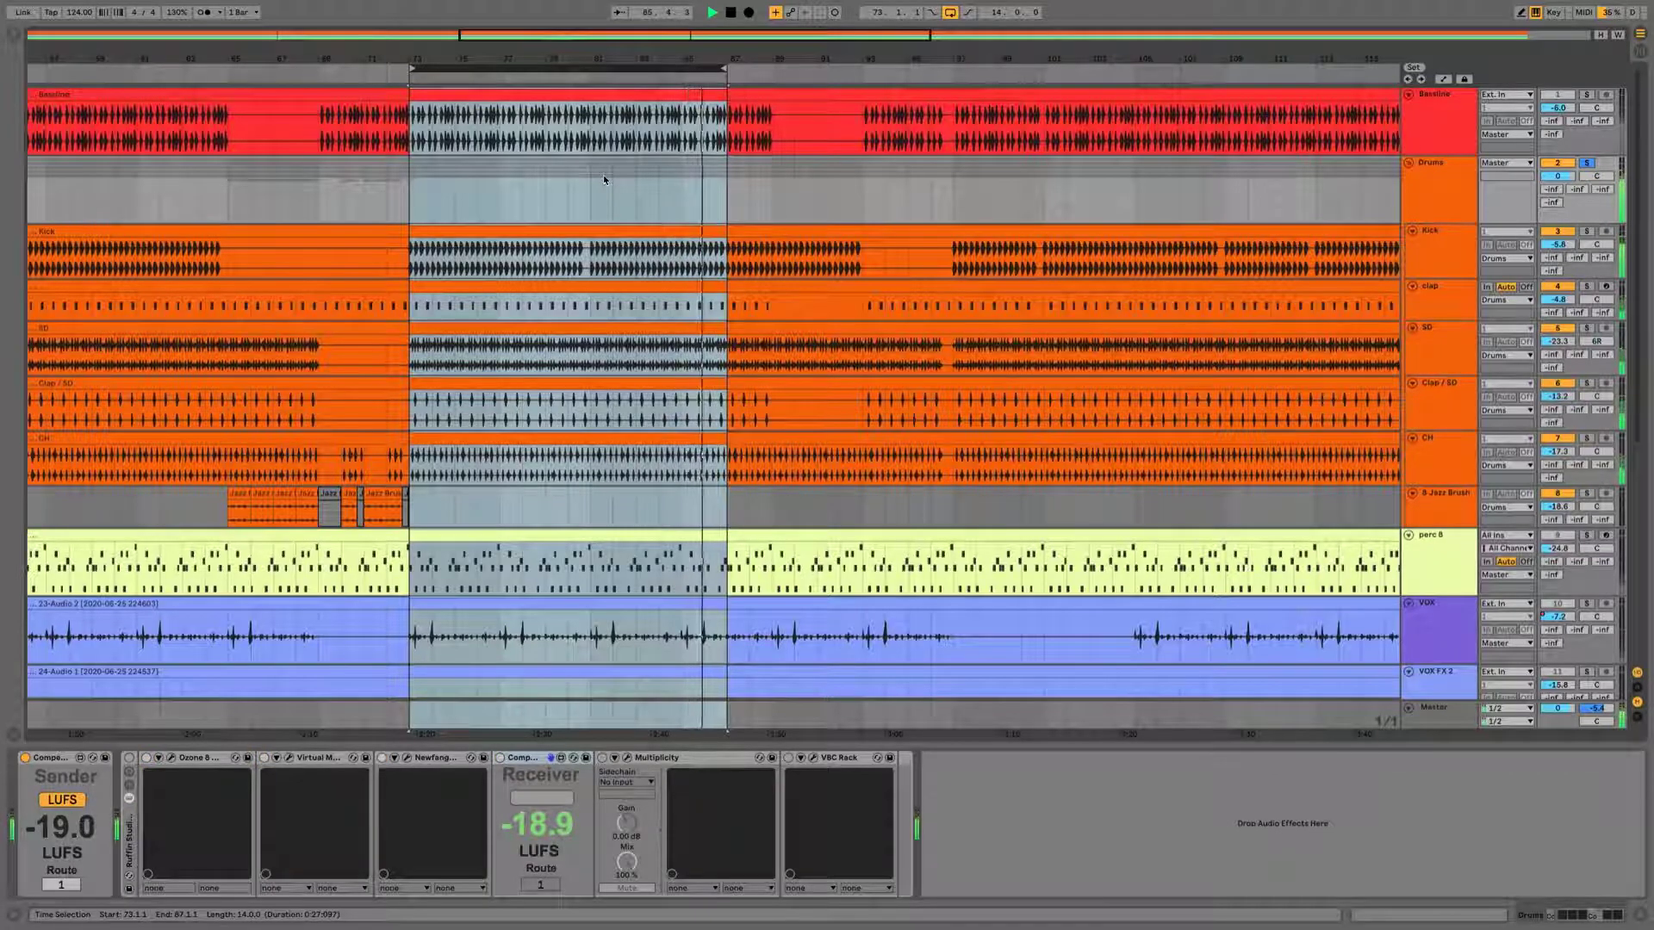
{"action": "key", "text": "space"}
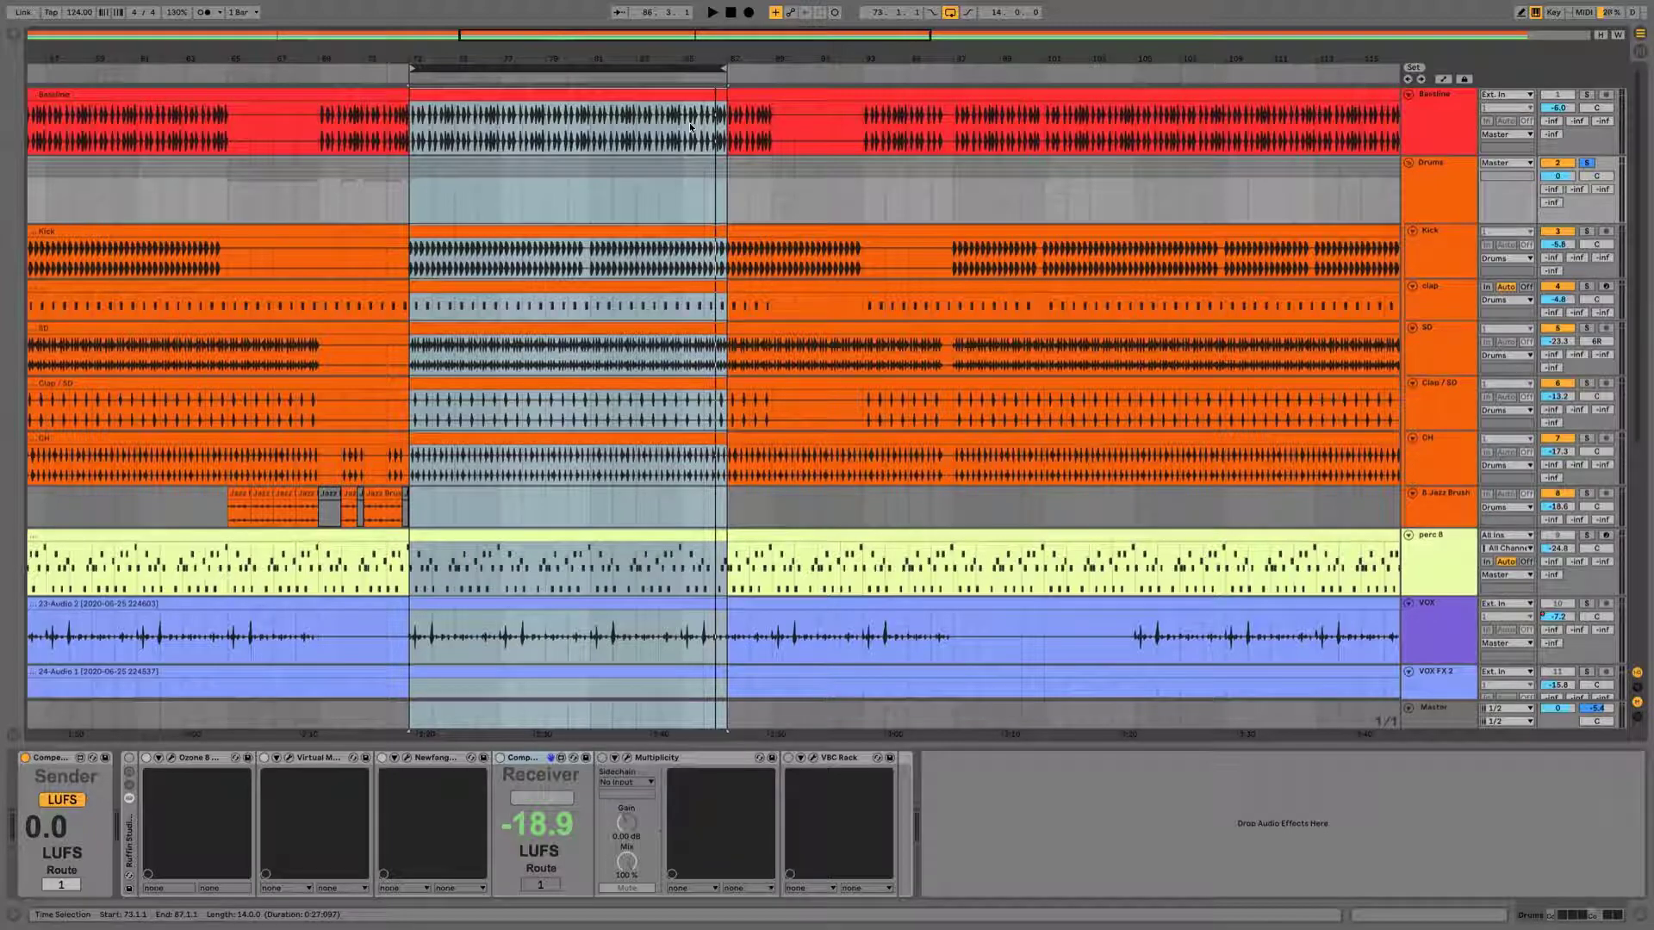
{"action": "key", "text": "space"}
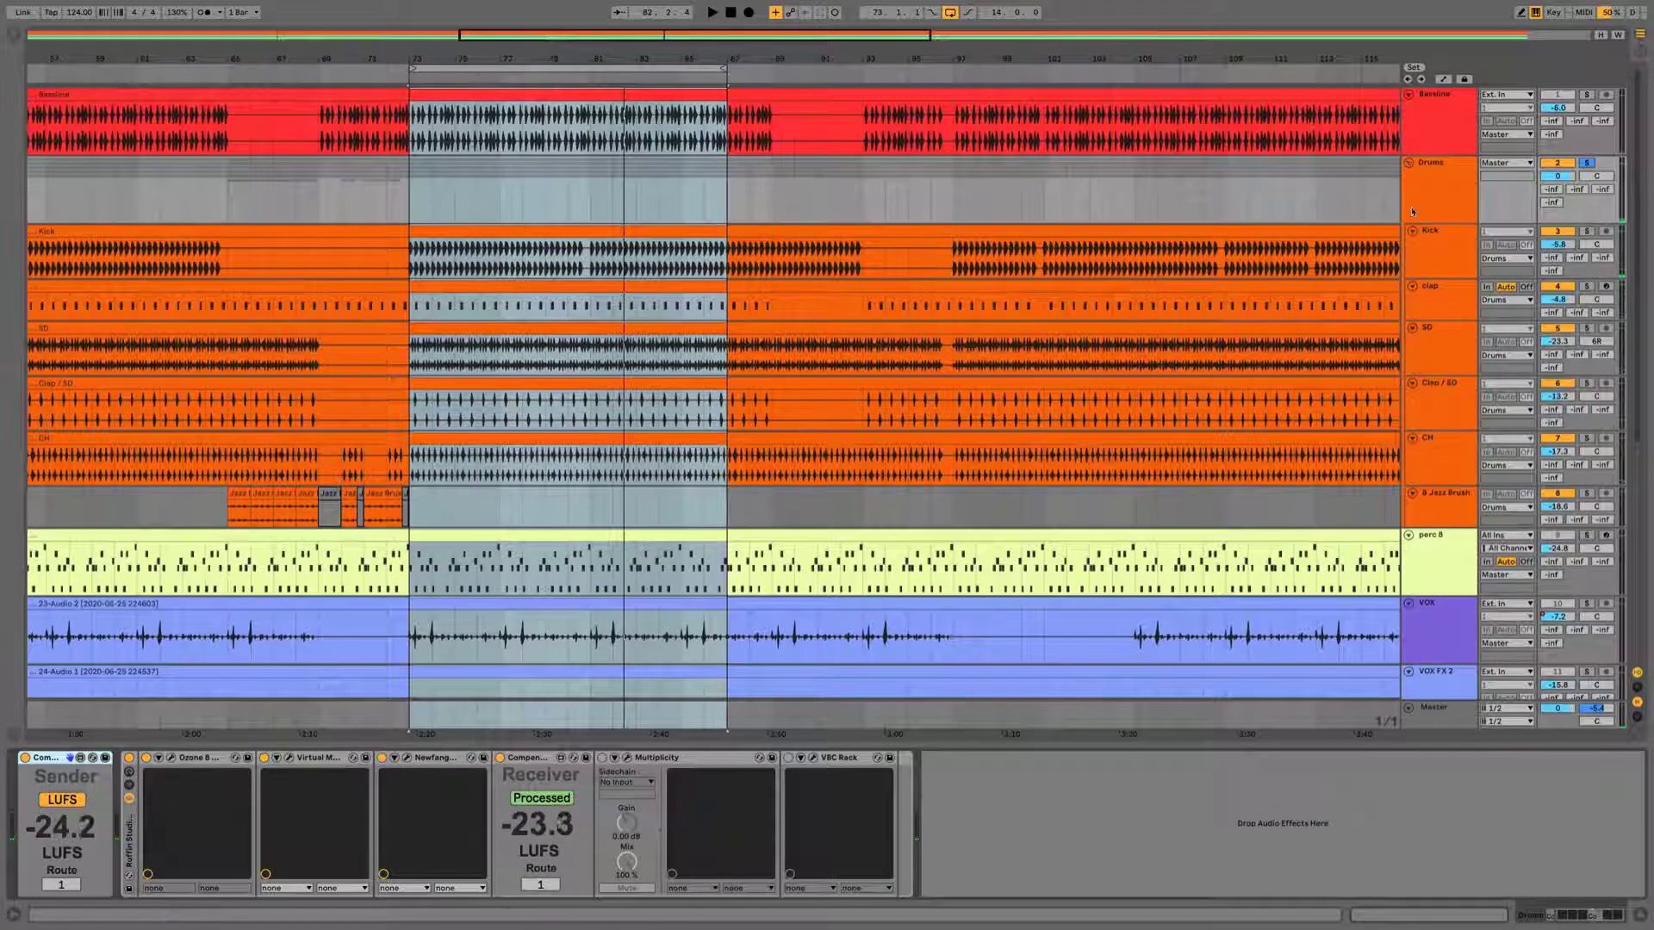
{"action": "key", "text": "space"}
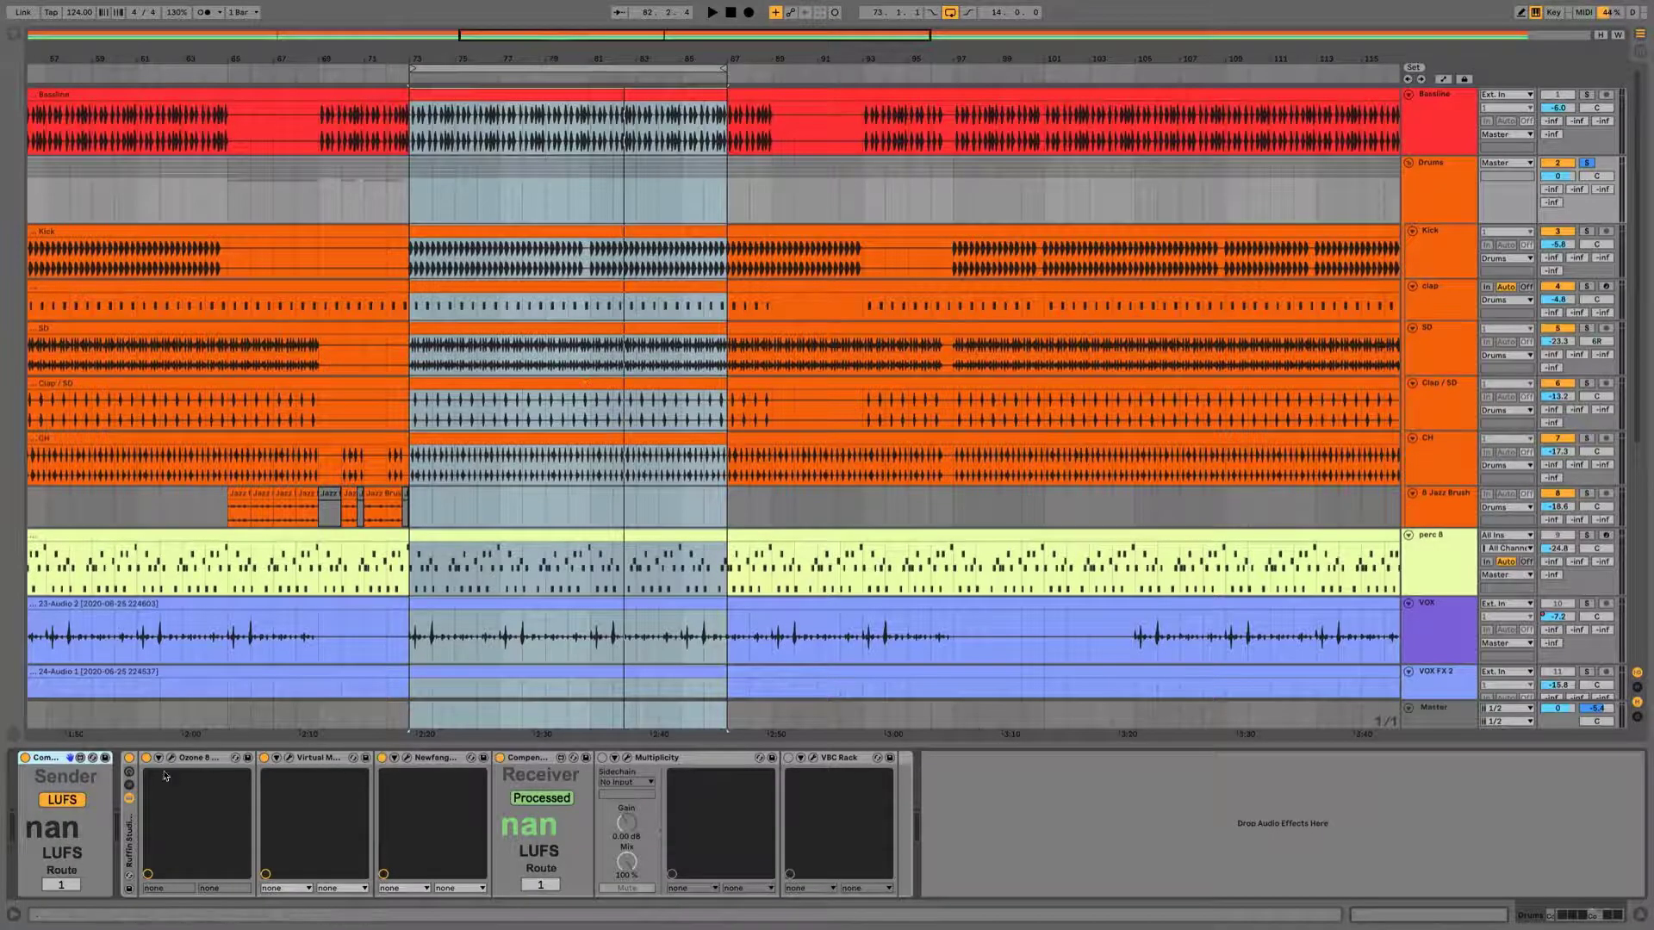
{"action": "key", "text": "space"}
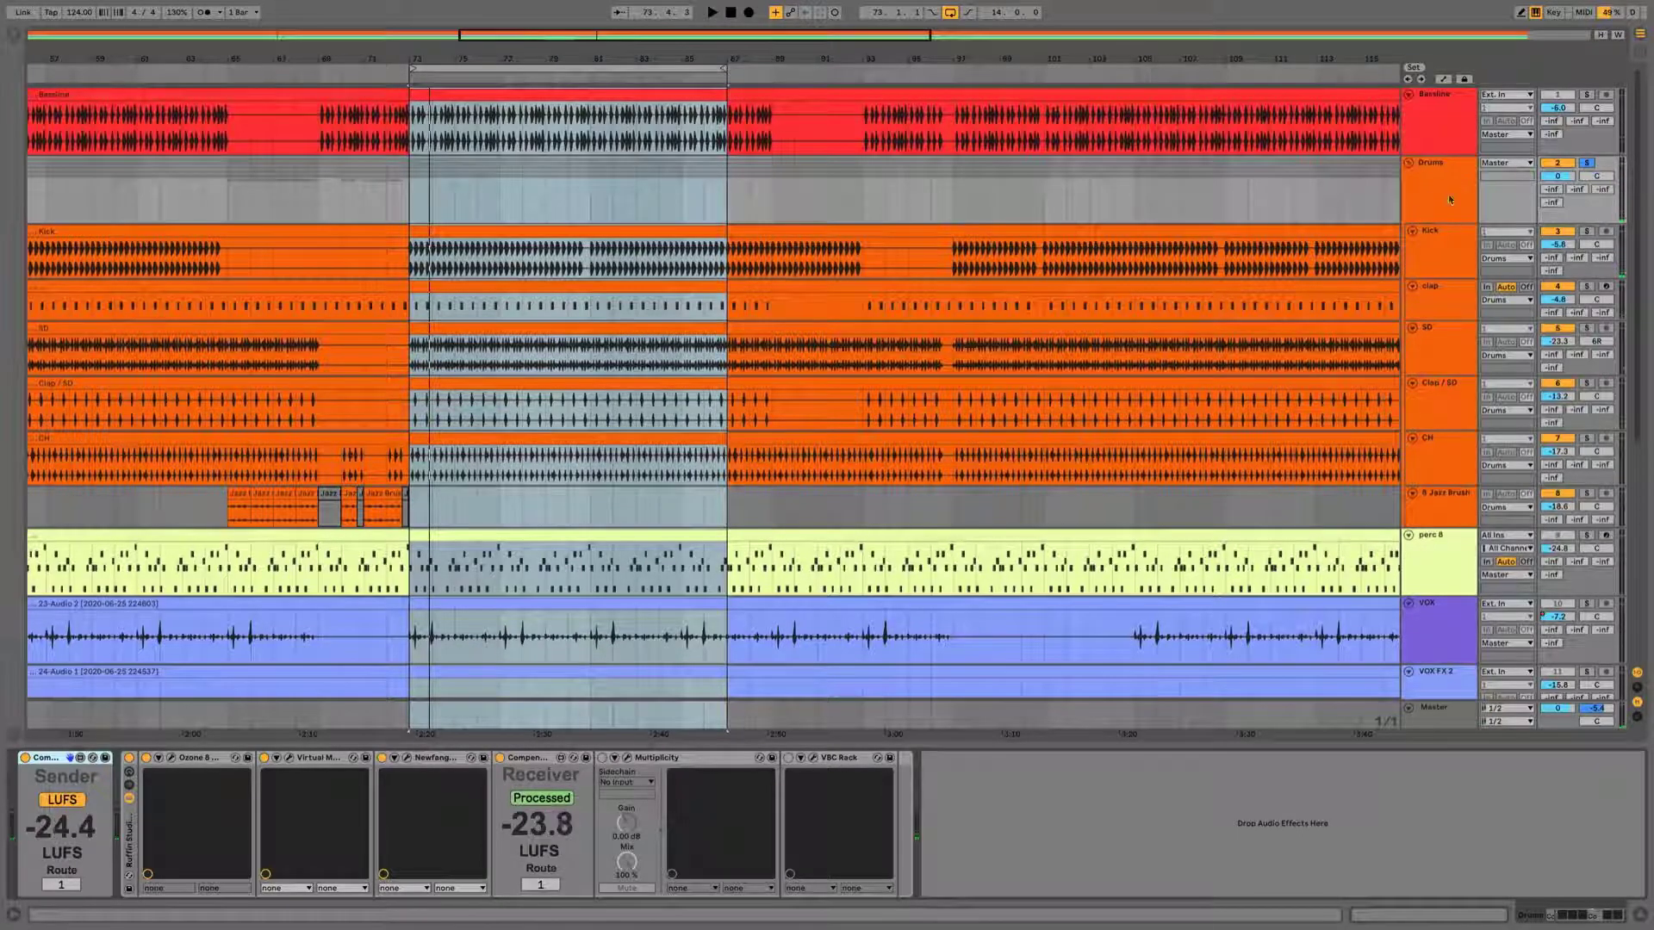
- Unsolo the Drums group and open its Ozone 8 Equalizer with the Mid channel curve displayed
{"action": "left_click", "coordinate": [1588, 164]}
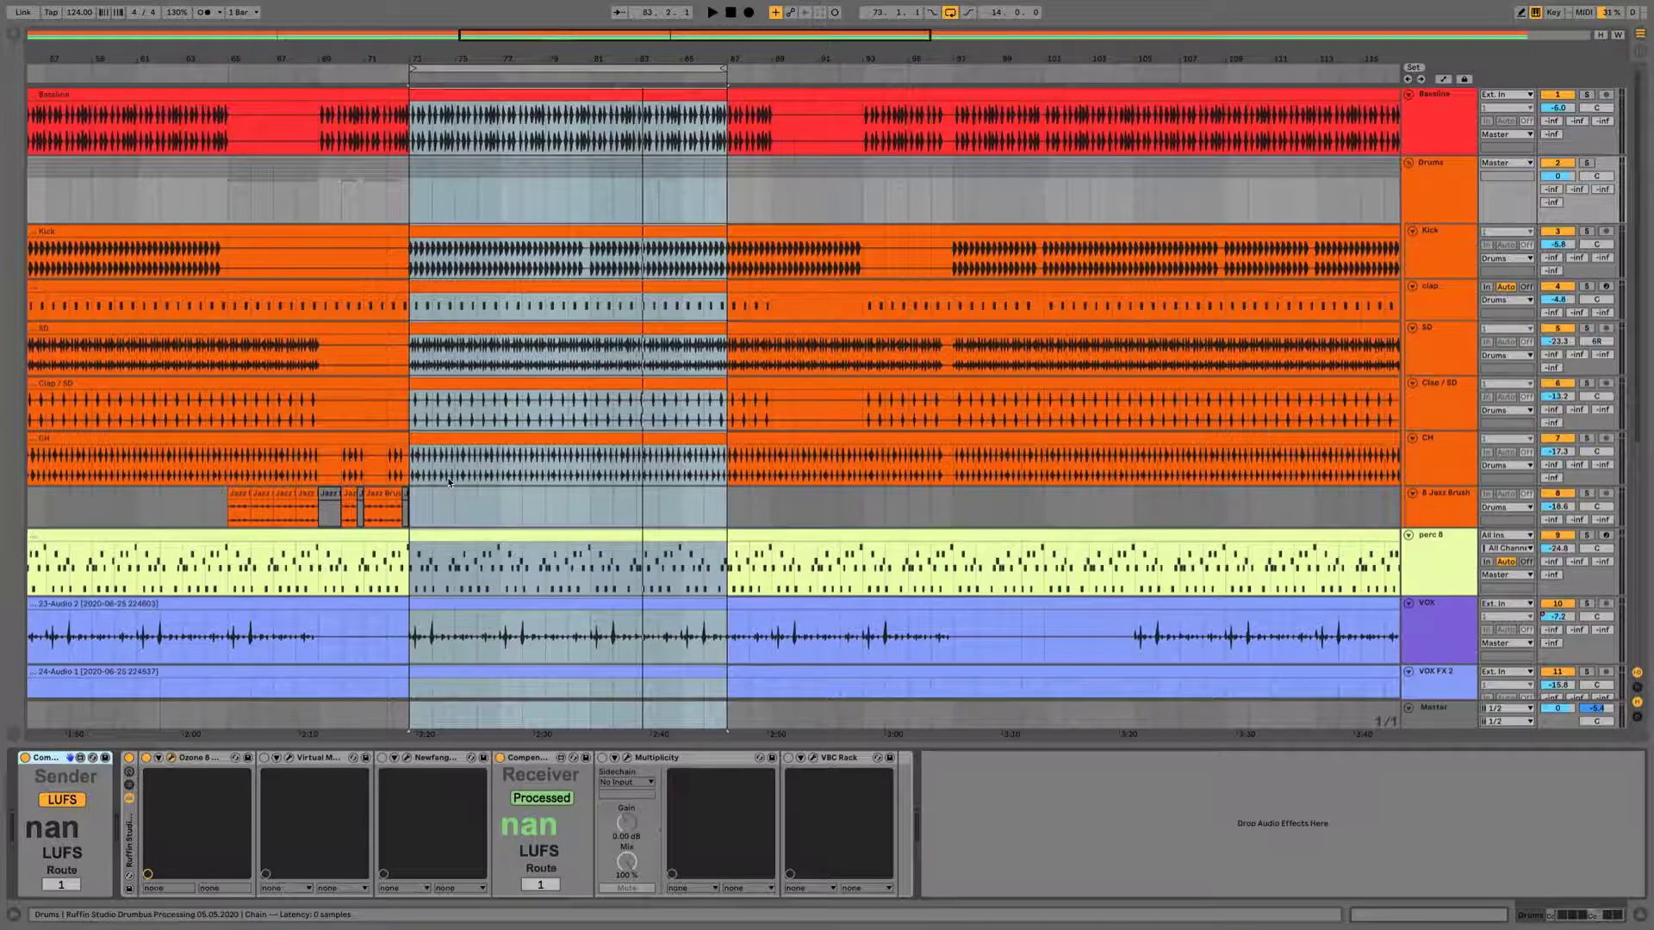
{"action": "key", "text": "ctrl+alt+p"}
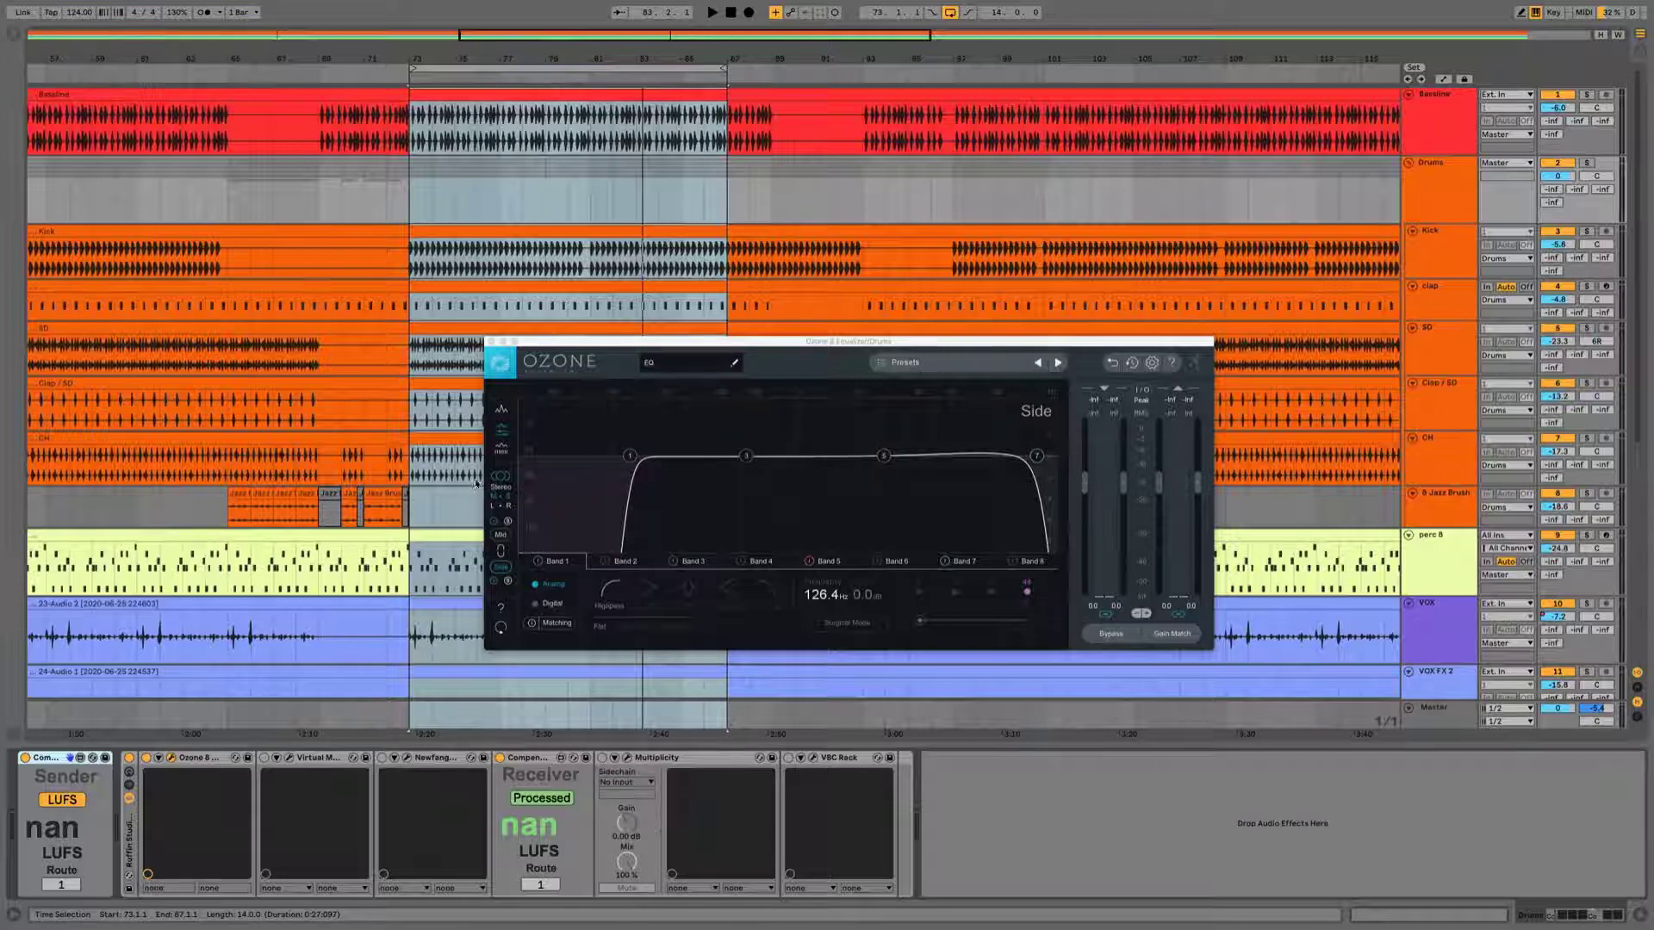
{"action": "mouse_move", "coordinate": [588, 341]}
{"action": "left_mouse_down"}
{"action": "mouse_move", "coordinate": [559, 328]}
{"action": "mouse_move", "coordinate": [582, 321]}
{"action": "left_mouse_up"}
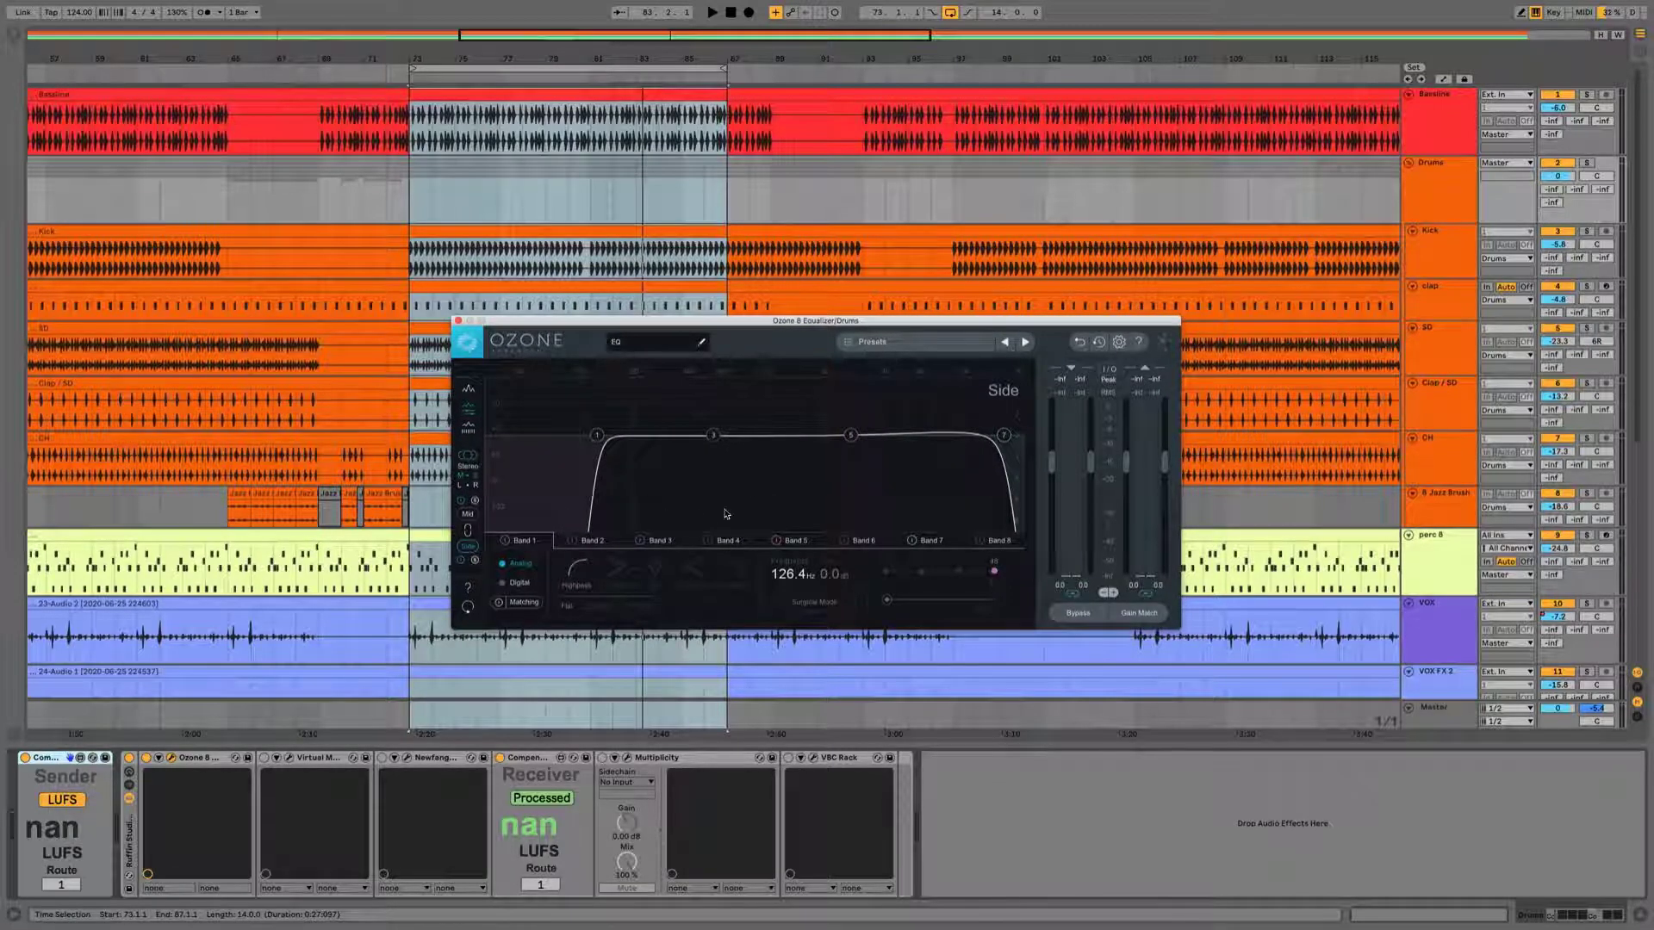
{"action": "left_click", "coordinate": [476, 513]}
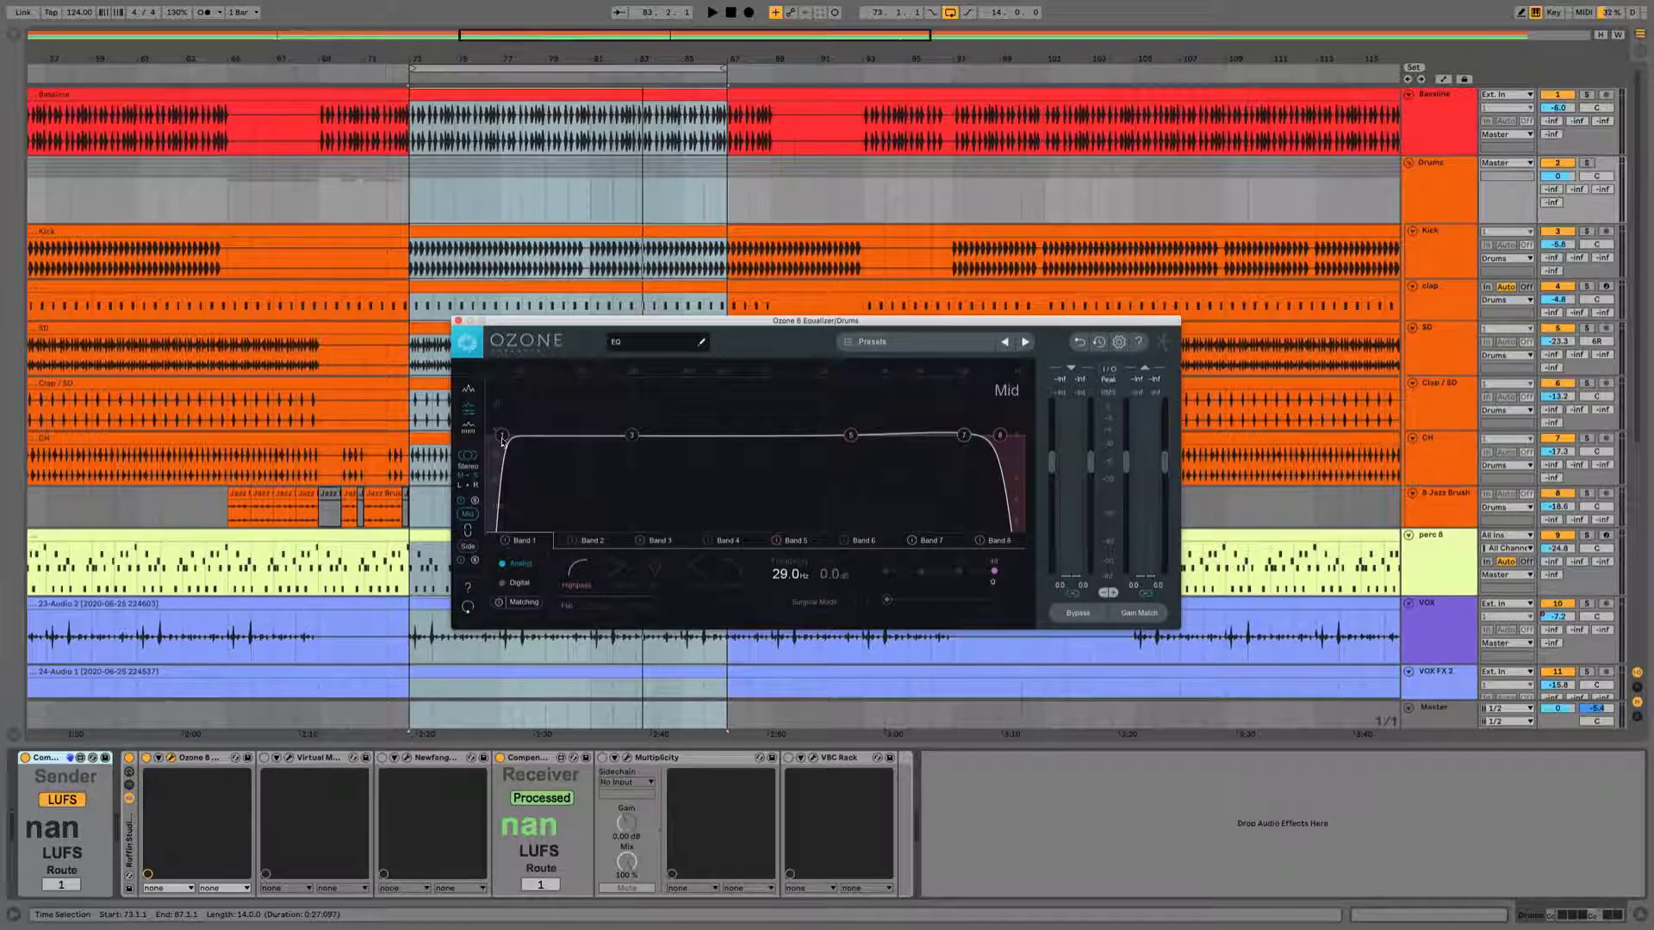
{"action": "left_click_drag", "start_coordinate": [859, 323], "coordinate": [854, 304]}
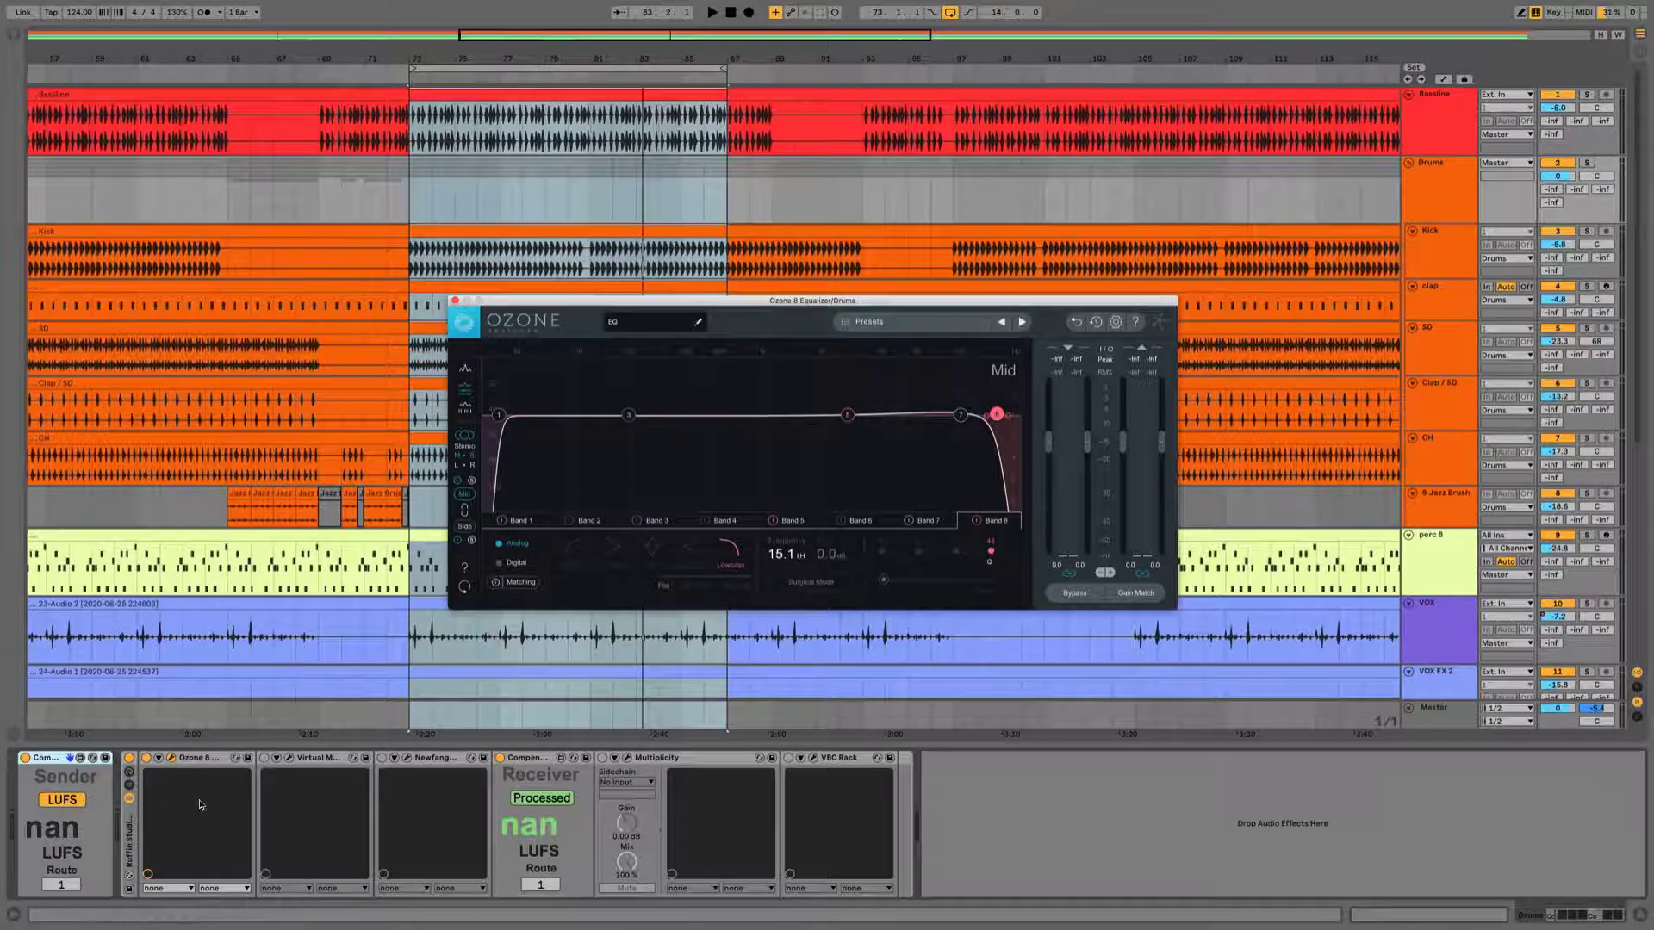
- Enable gain matching in the equalizer and compare the full mix with the drum EQ bypassed and active
{"action": "left_click", "coordinate": [1090, 596]}
{"action": "key", "text": "space"}
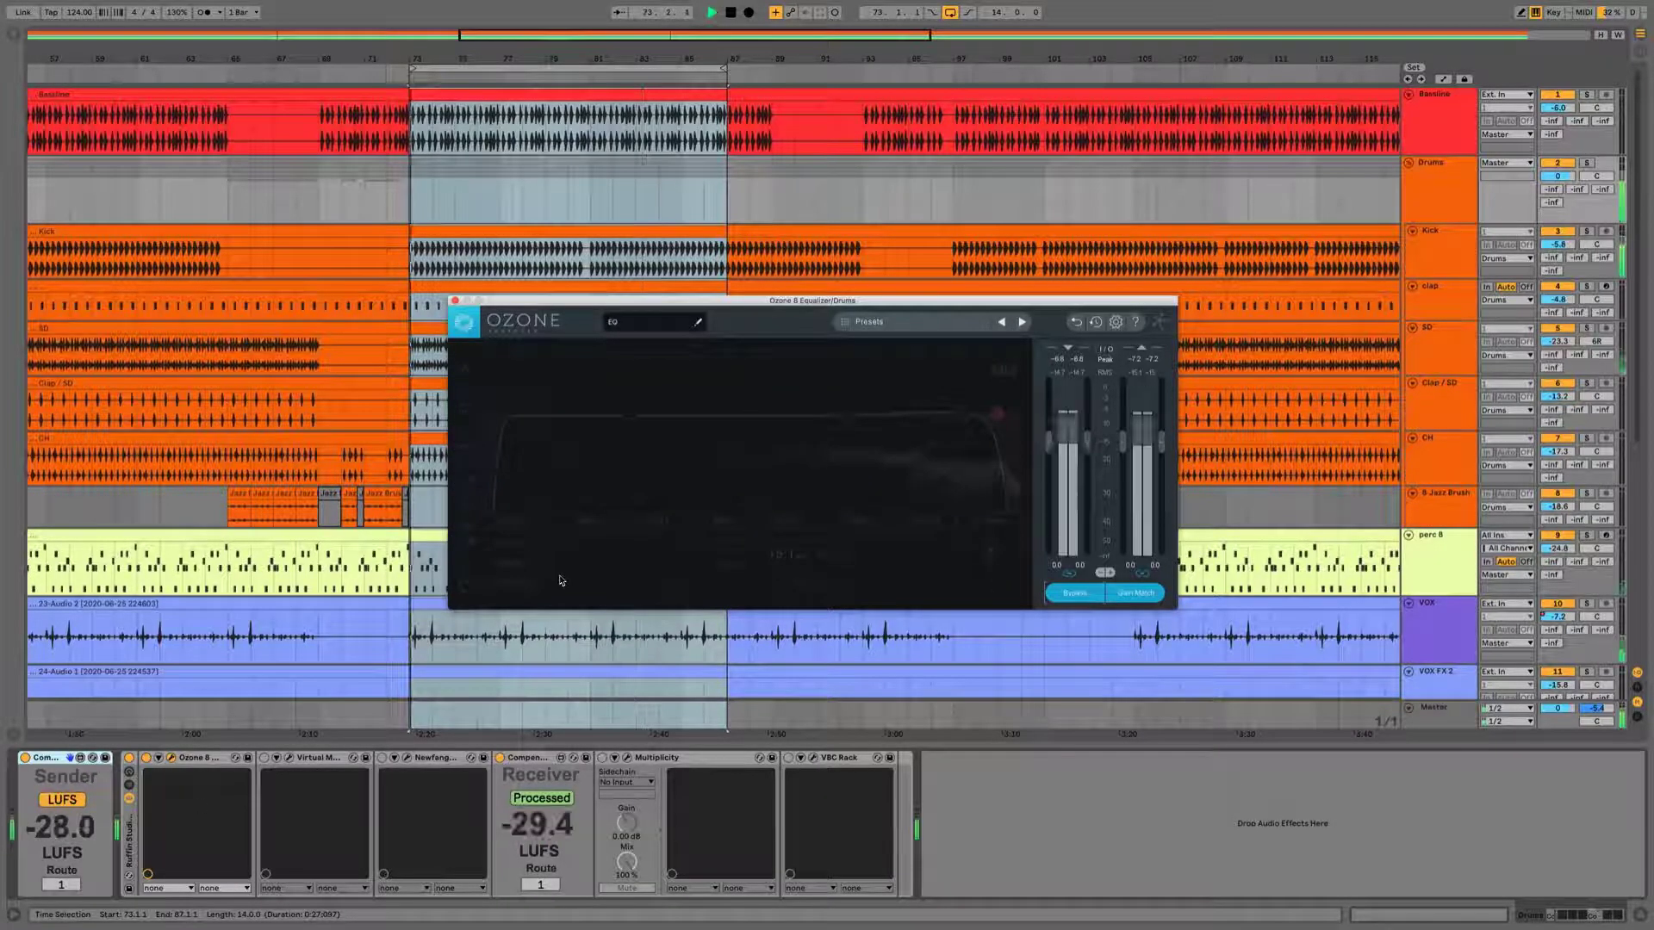
{"action": "left_click", "coordinate": [1072, 597]}
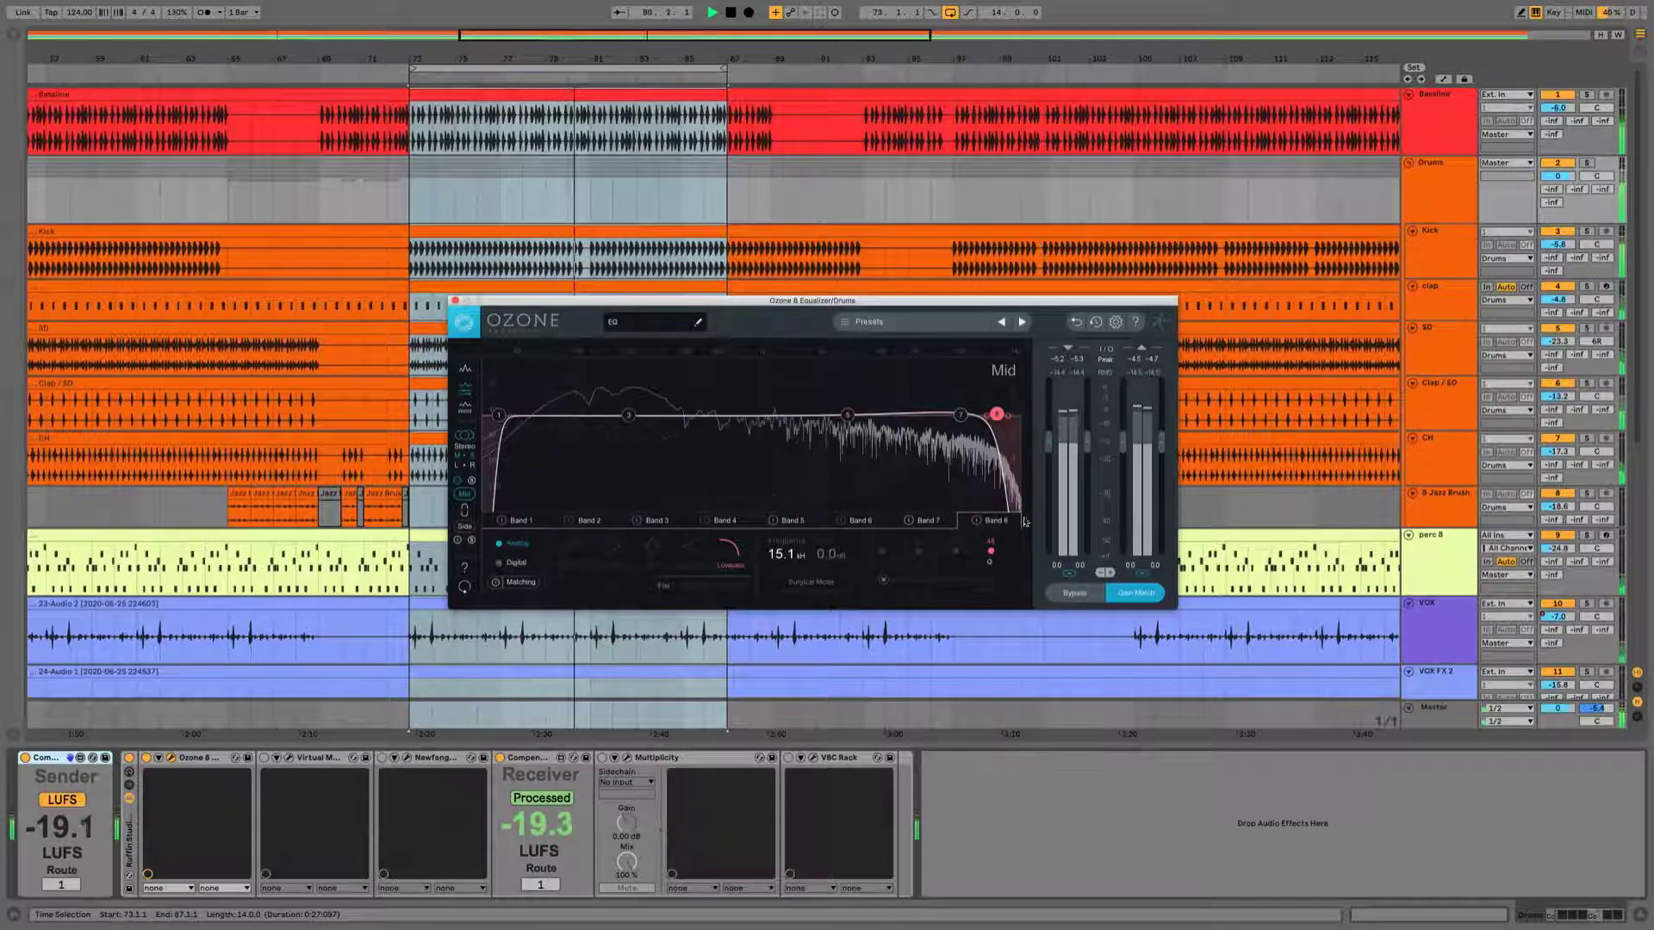
{"action": "left_click", "coordinate": [1087, 598]}
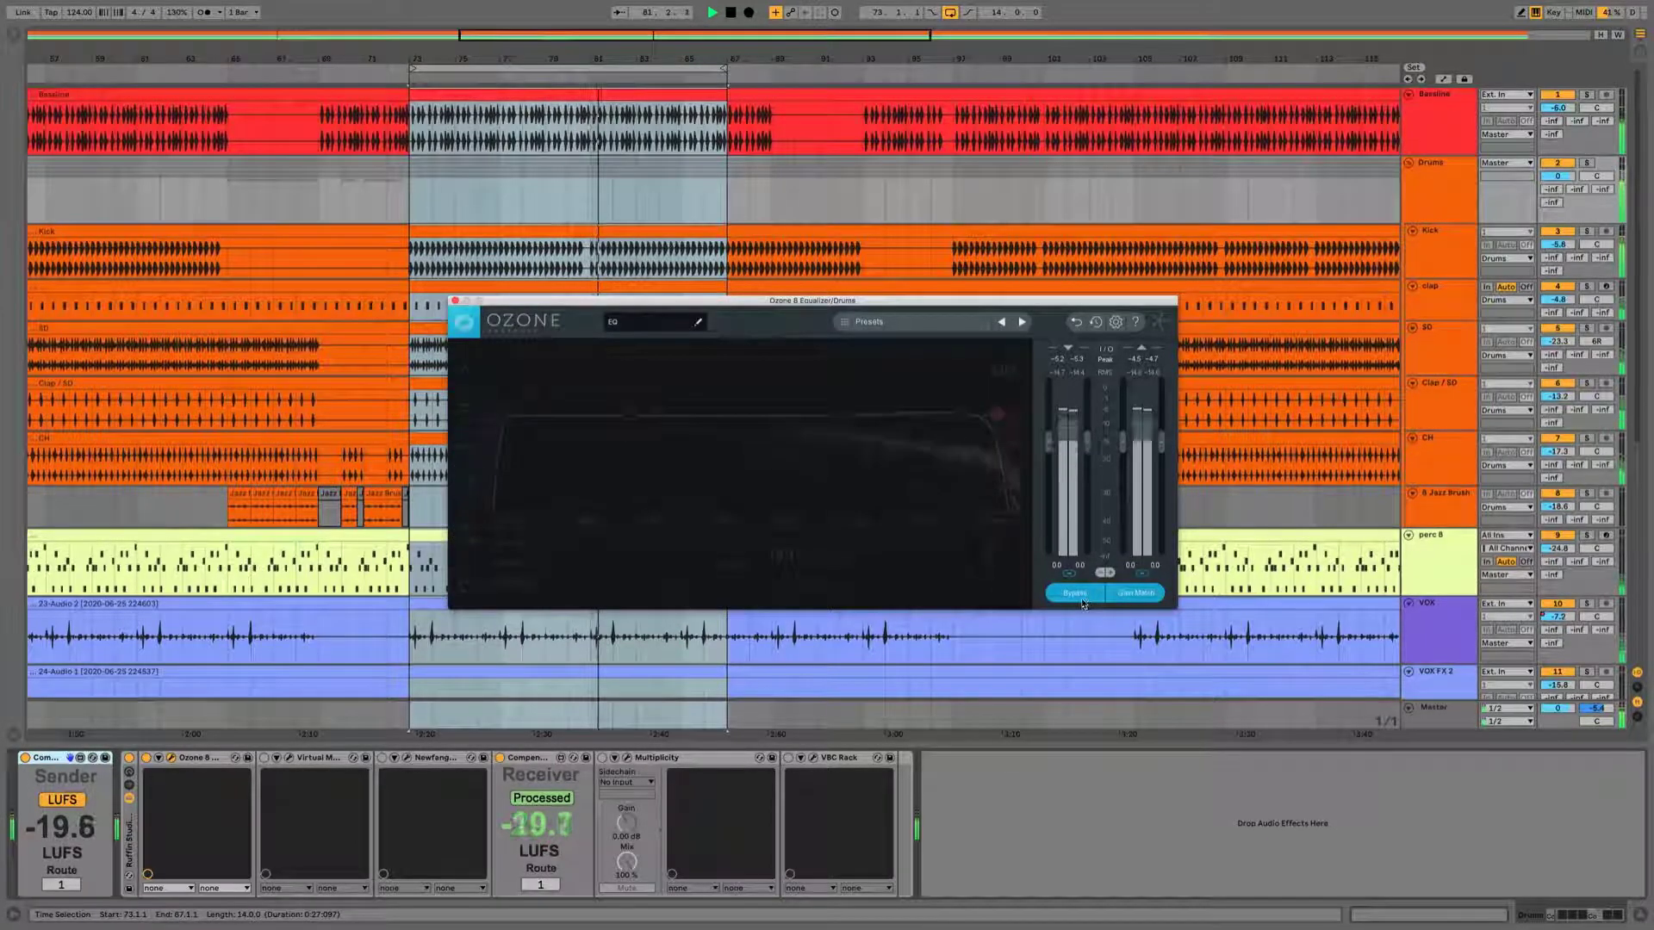
- Solo the Drums group and compare the looped drums with the equalizer bypassed and active
{"action": "left_click", "coordinate": [1585, 163]}
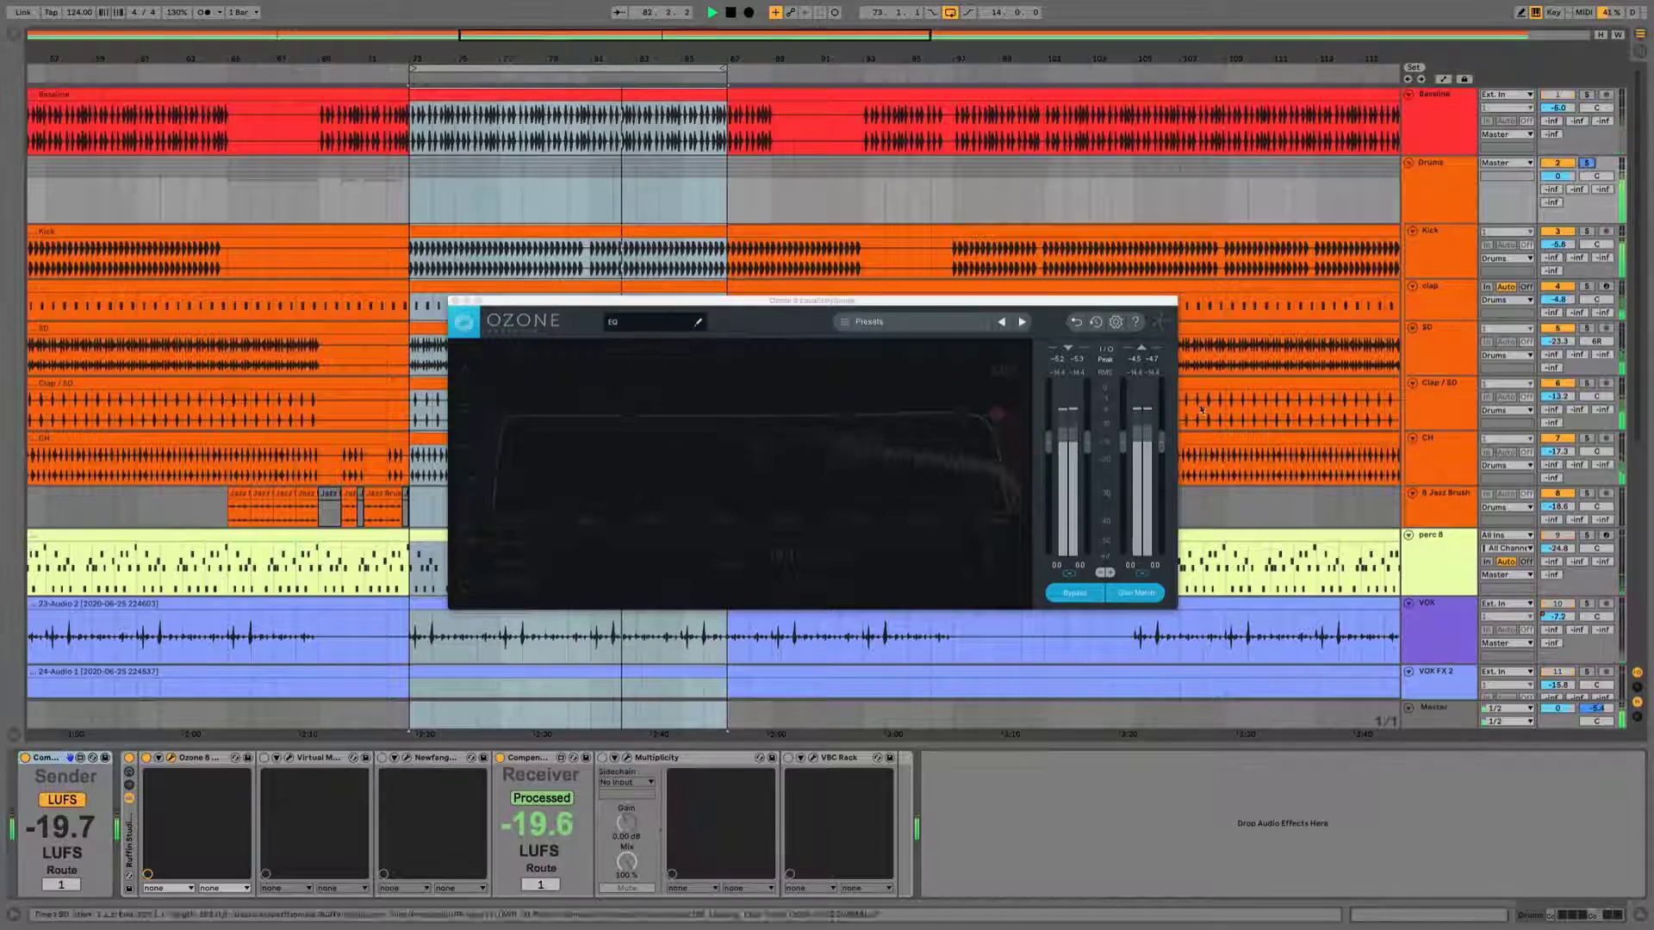
{"action": "left_click", "coordinate": [1075, 594]}
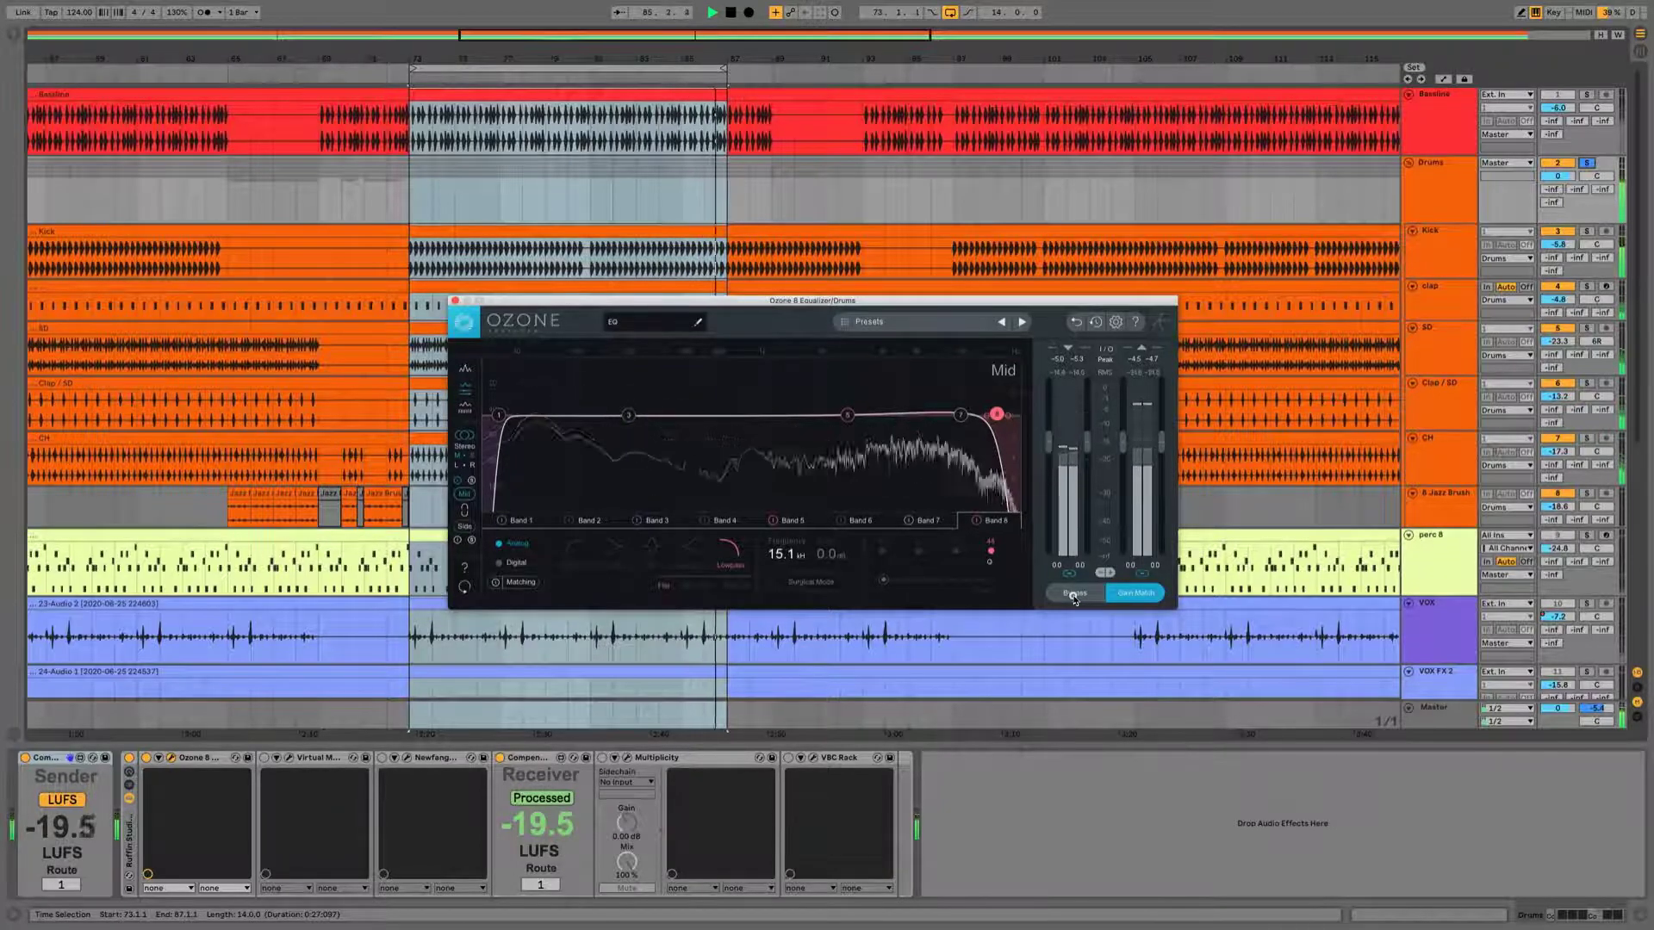
{"action": "left_click", "coordinate": [1075, 594]}
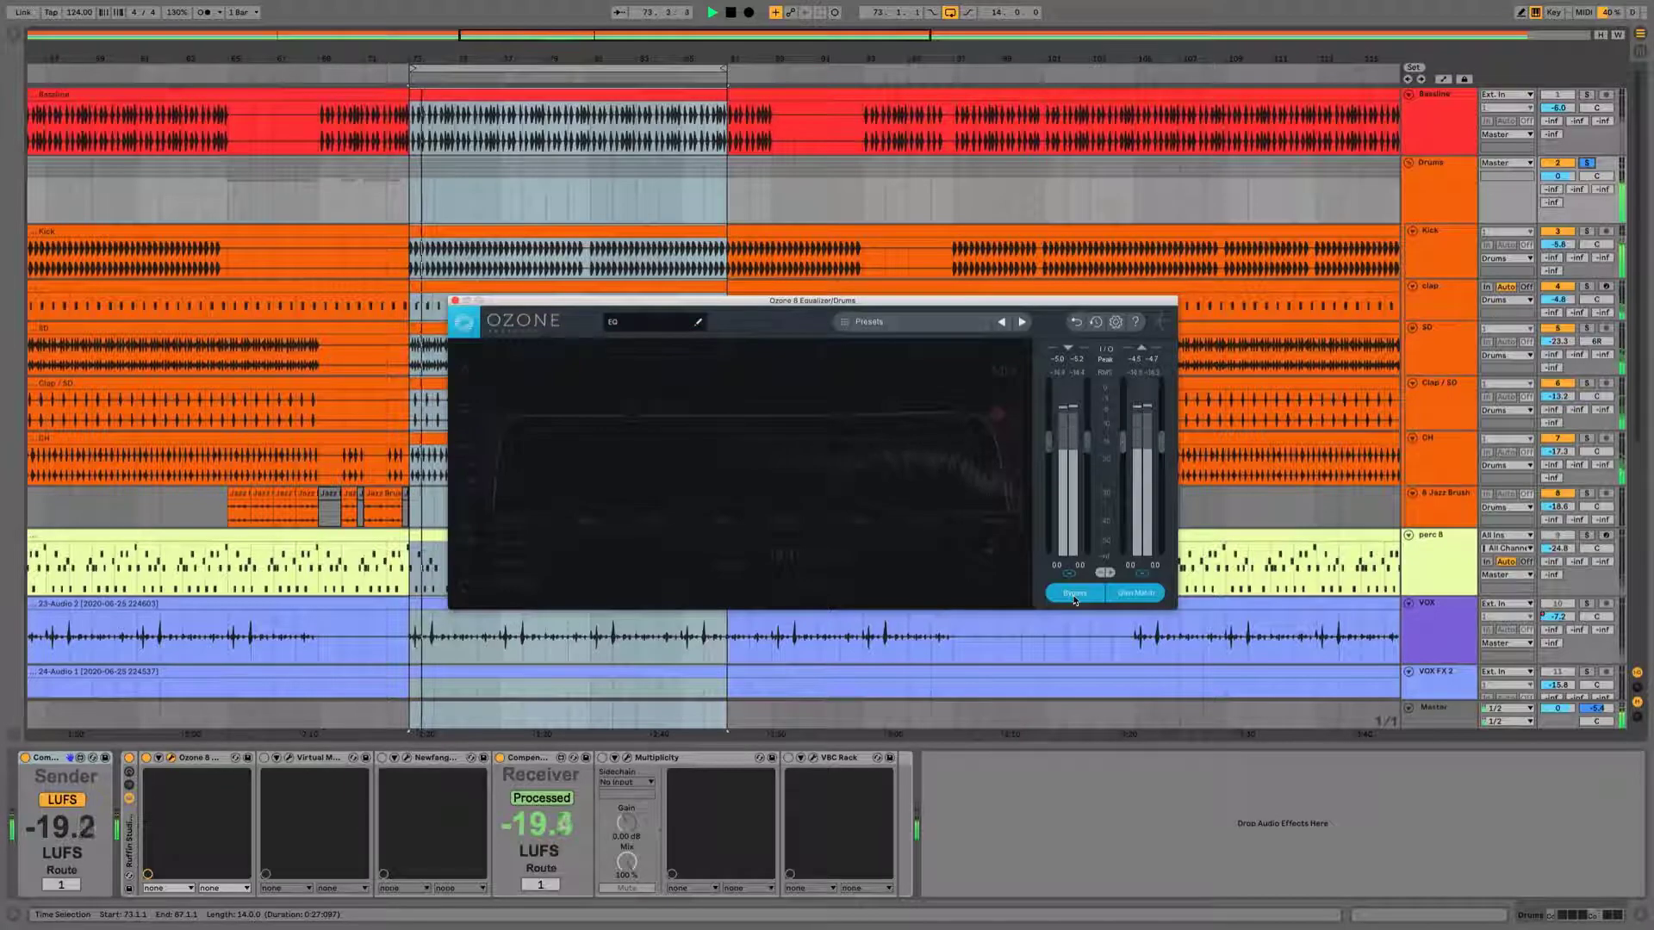
{"action": "left_click", "coordinate": [1075, 594]}
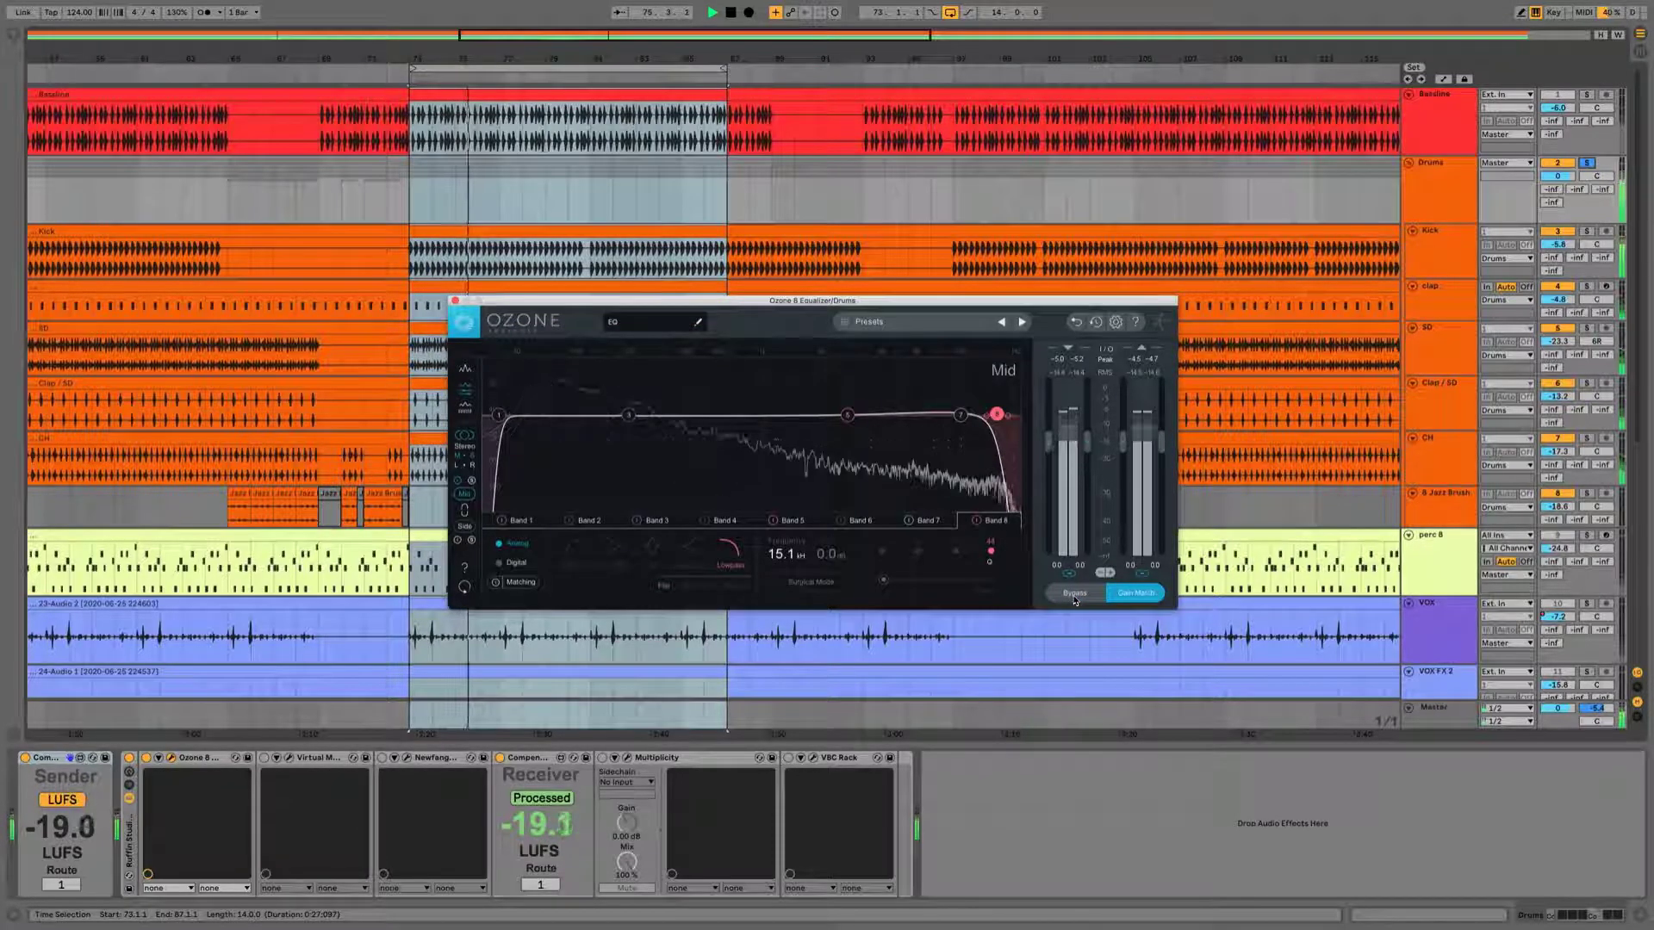
{"action": "left_click", "coordinate": [1075, 594]}
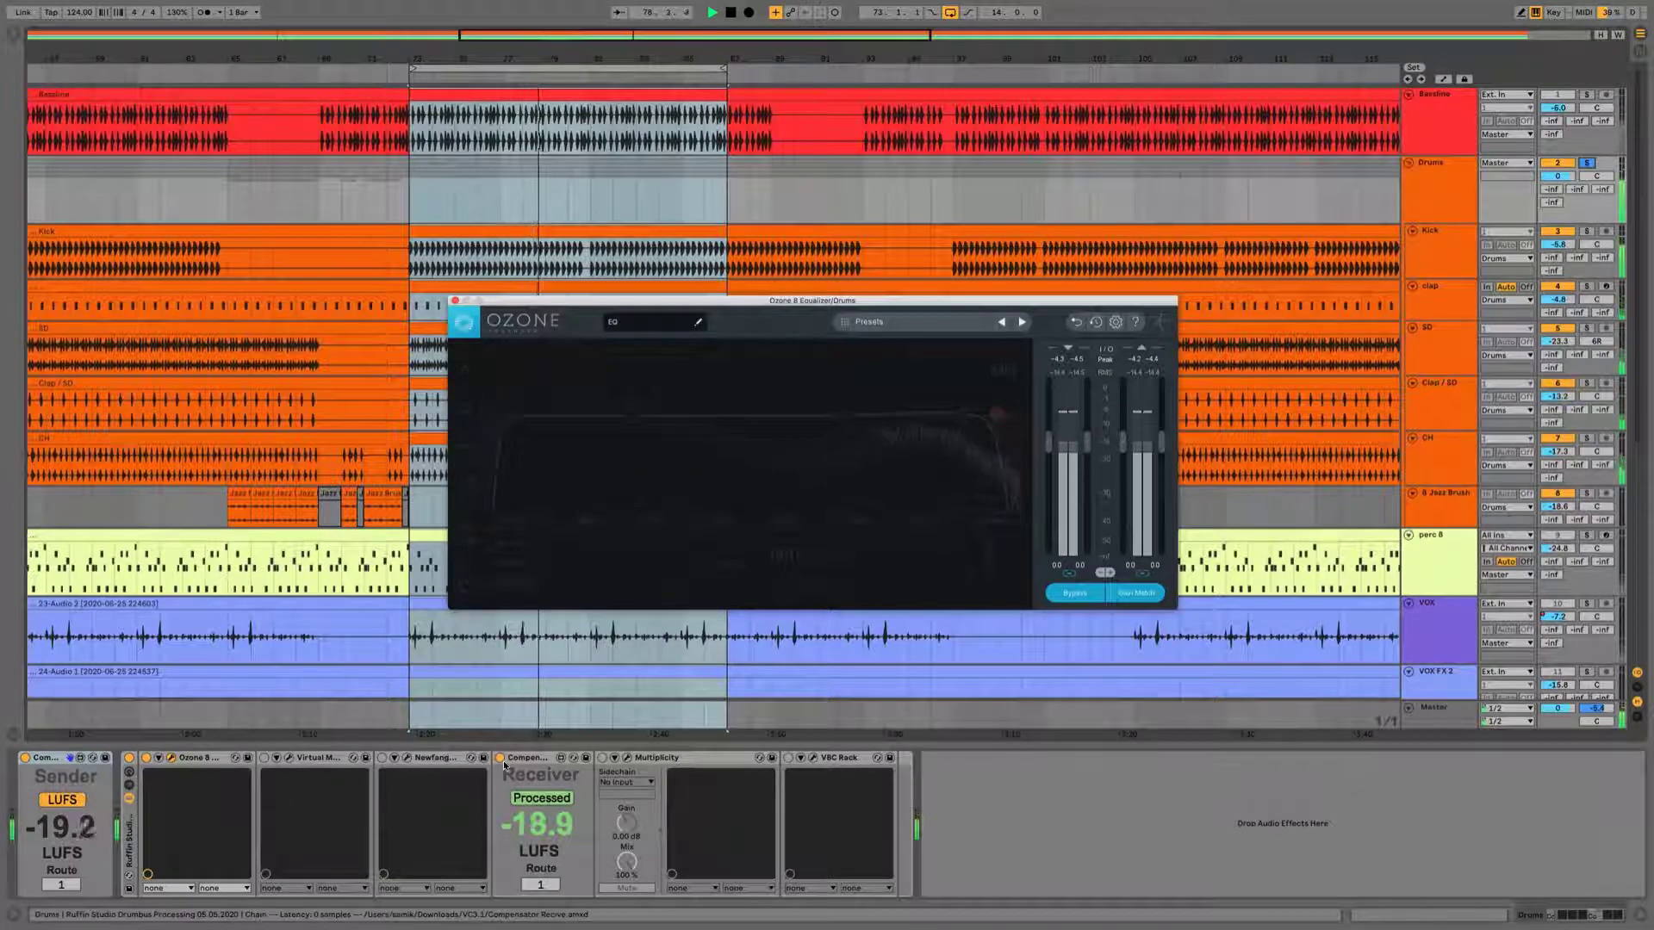
- Switch off the Compensator Receiver and Sender devices and take the drum equalizer out of bypass
{"action": "left_click", "coordinate": [541, 798]}
{"action": "left_click", "coordinate": [25, 758]}
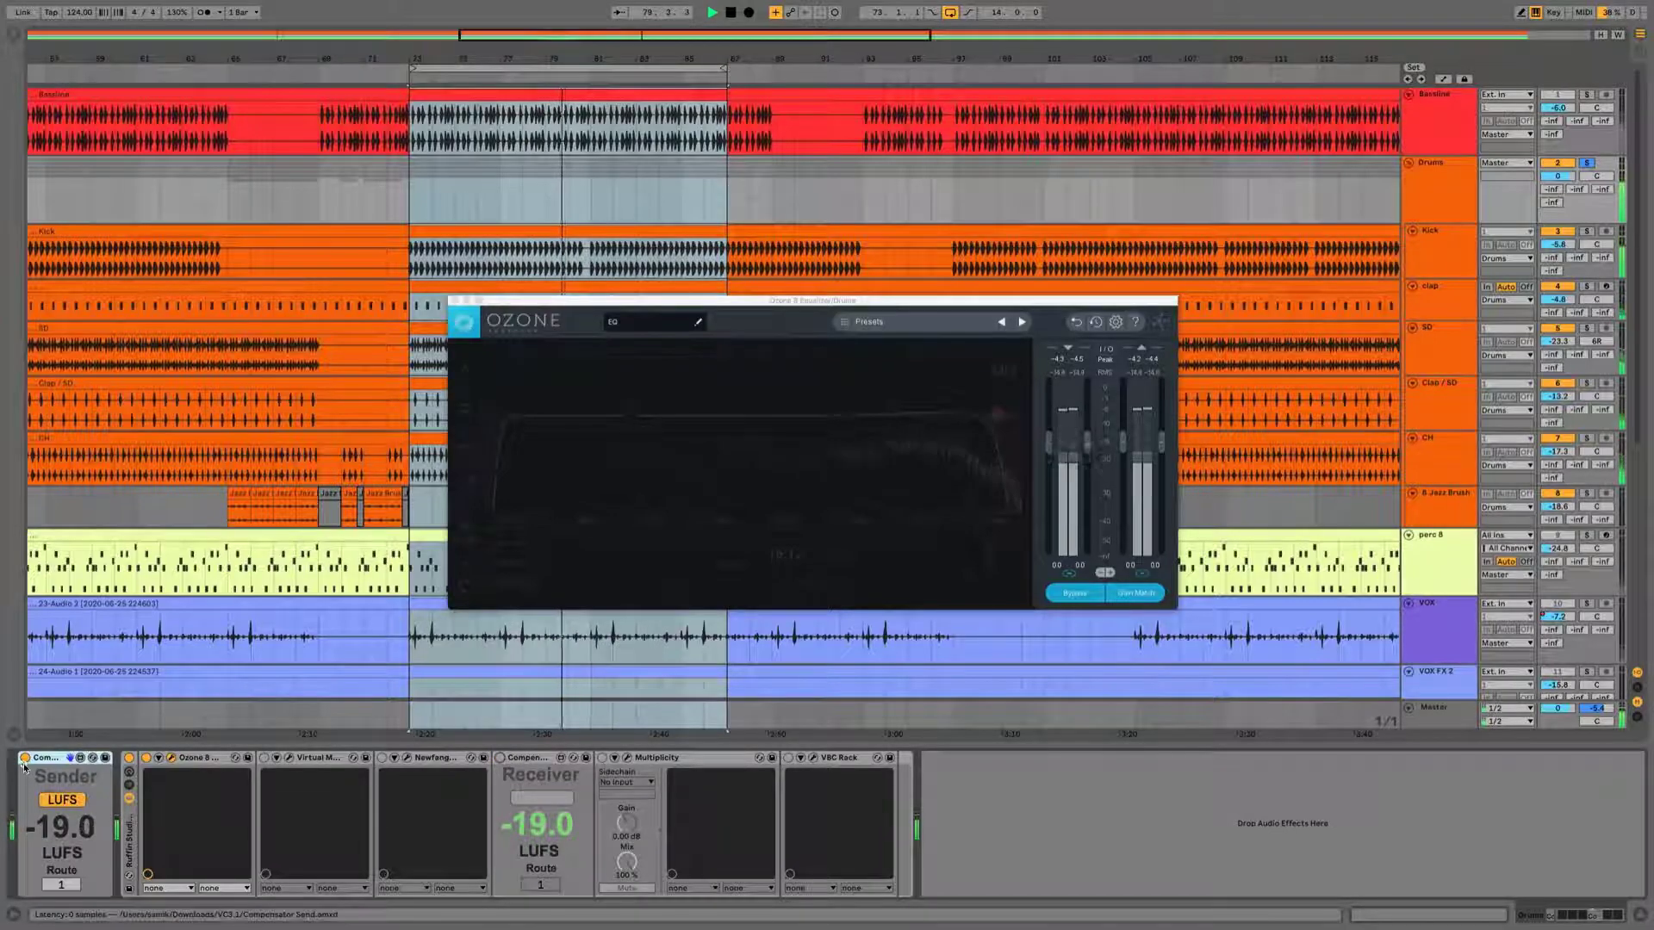
{"action": "left_click", "coordinate": [1065, 597]}
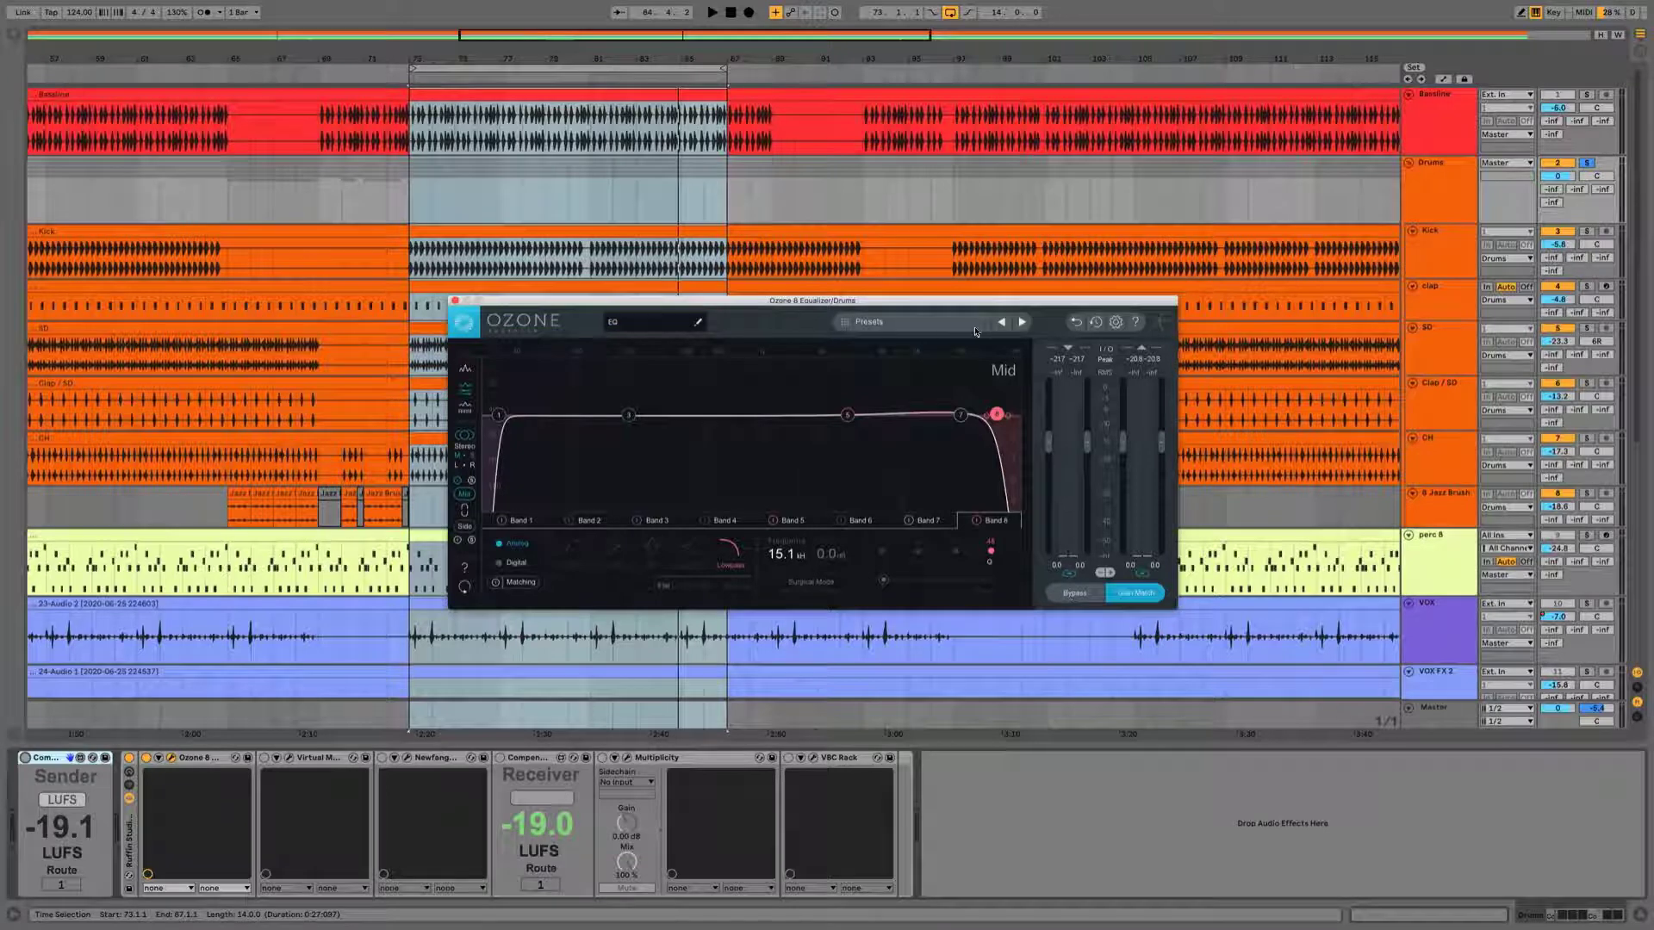
- Play the looped drums and compare the Mid channel with the Band 8 low-pass filter off and on
{"action": "left_click_drag", "start_coordinate": [978, 304], "coordinate": [979, 286]}
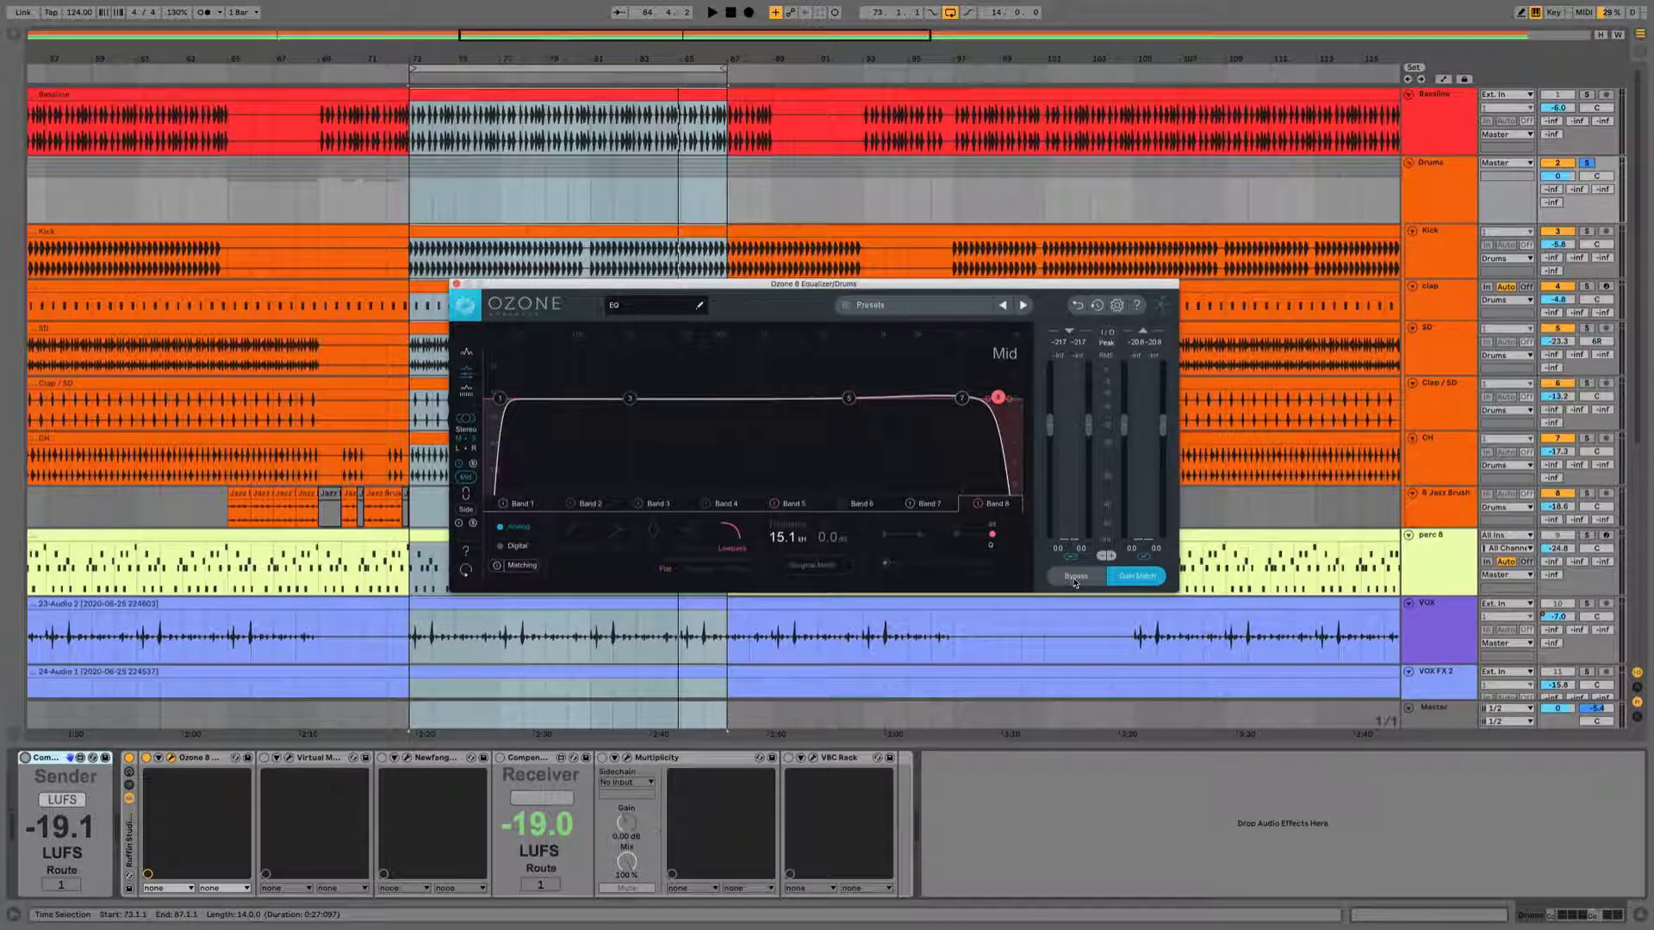
{"action": "key", "text": "space"}
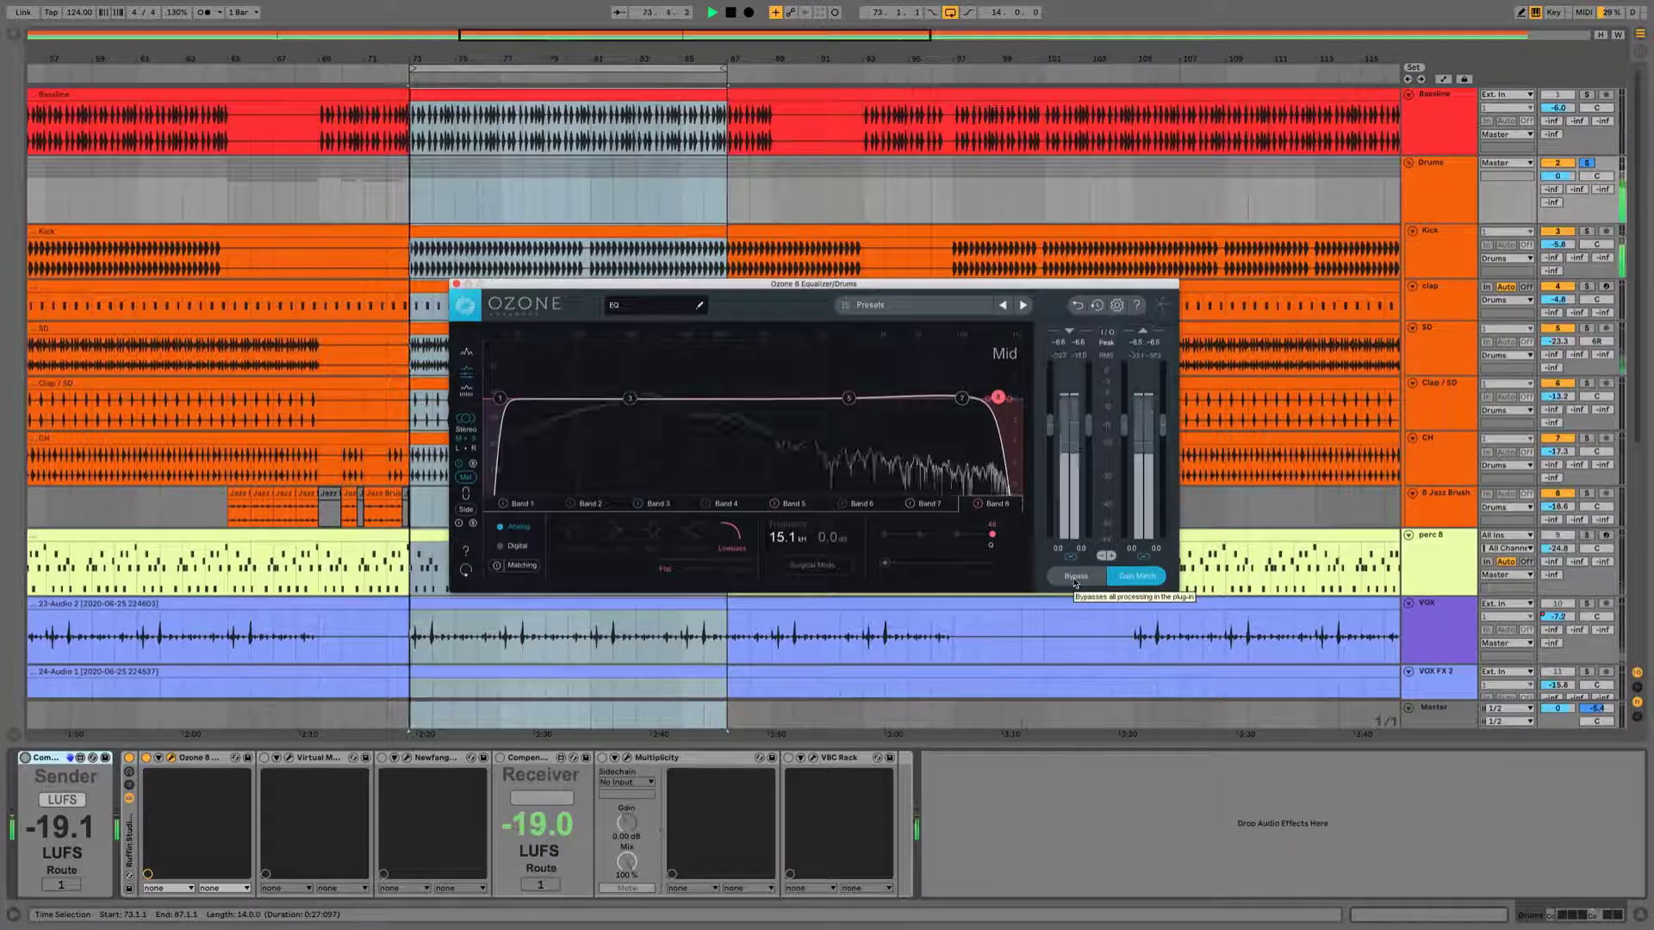
{"action": "left_click", "coordinate": [978, 507]}
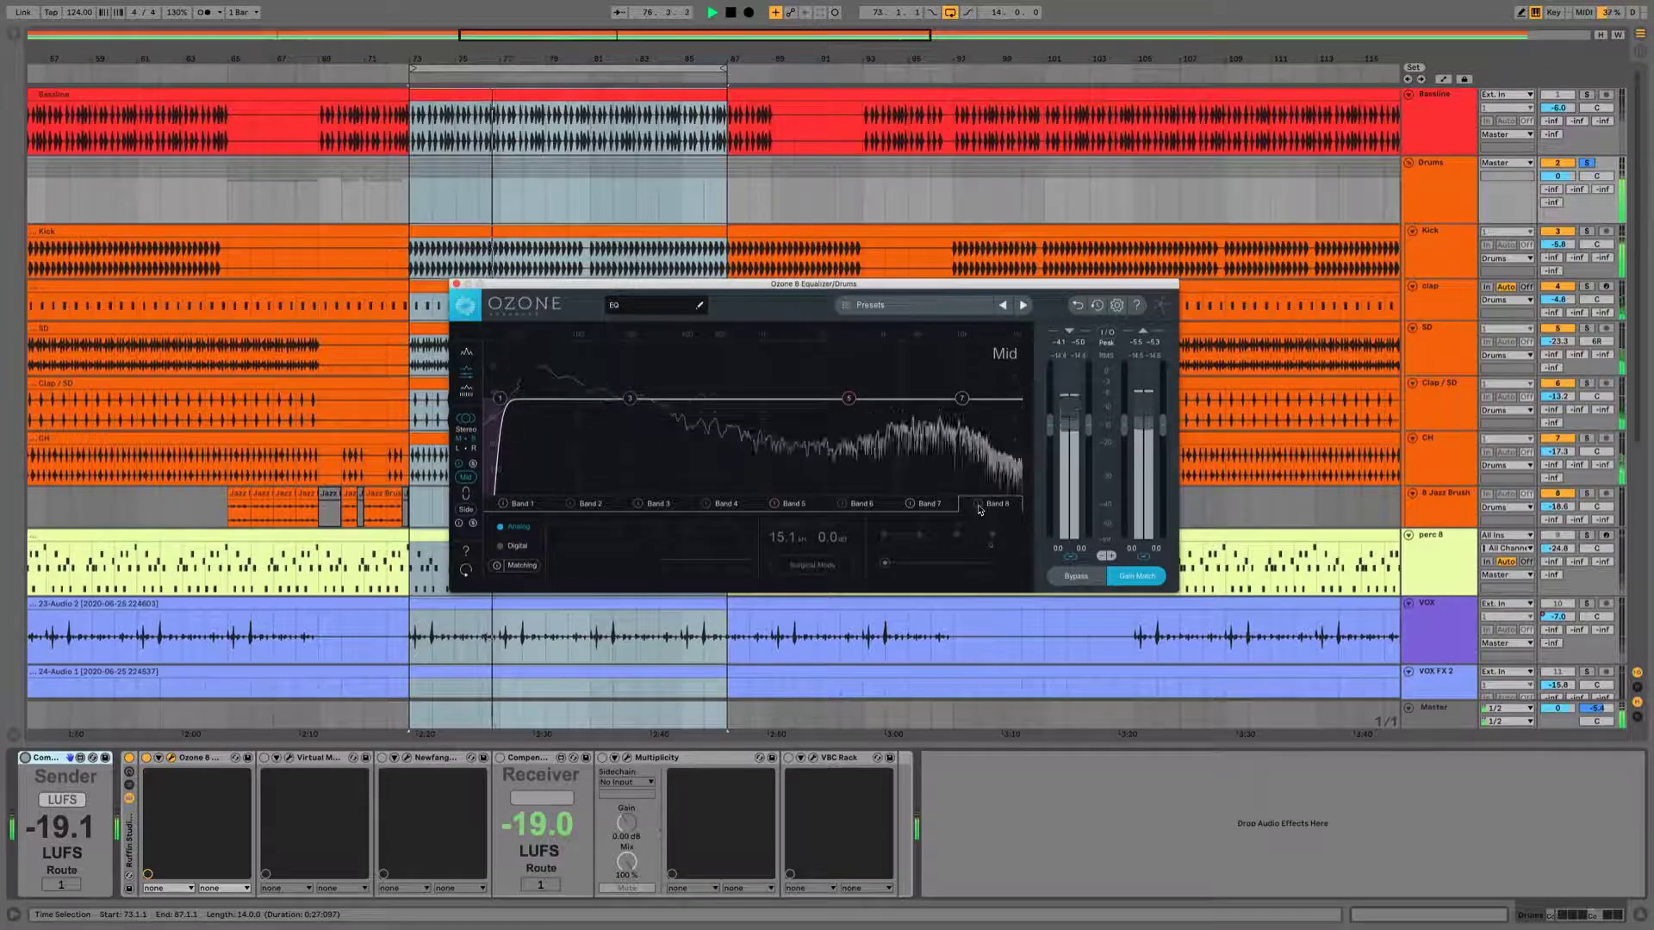
{"action": "left_click", "coordinate": [979, 507]}
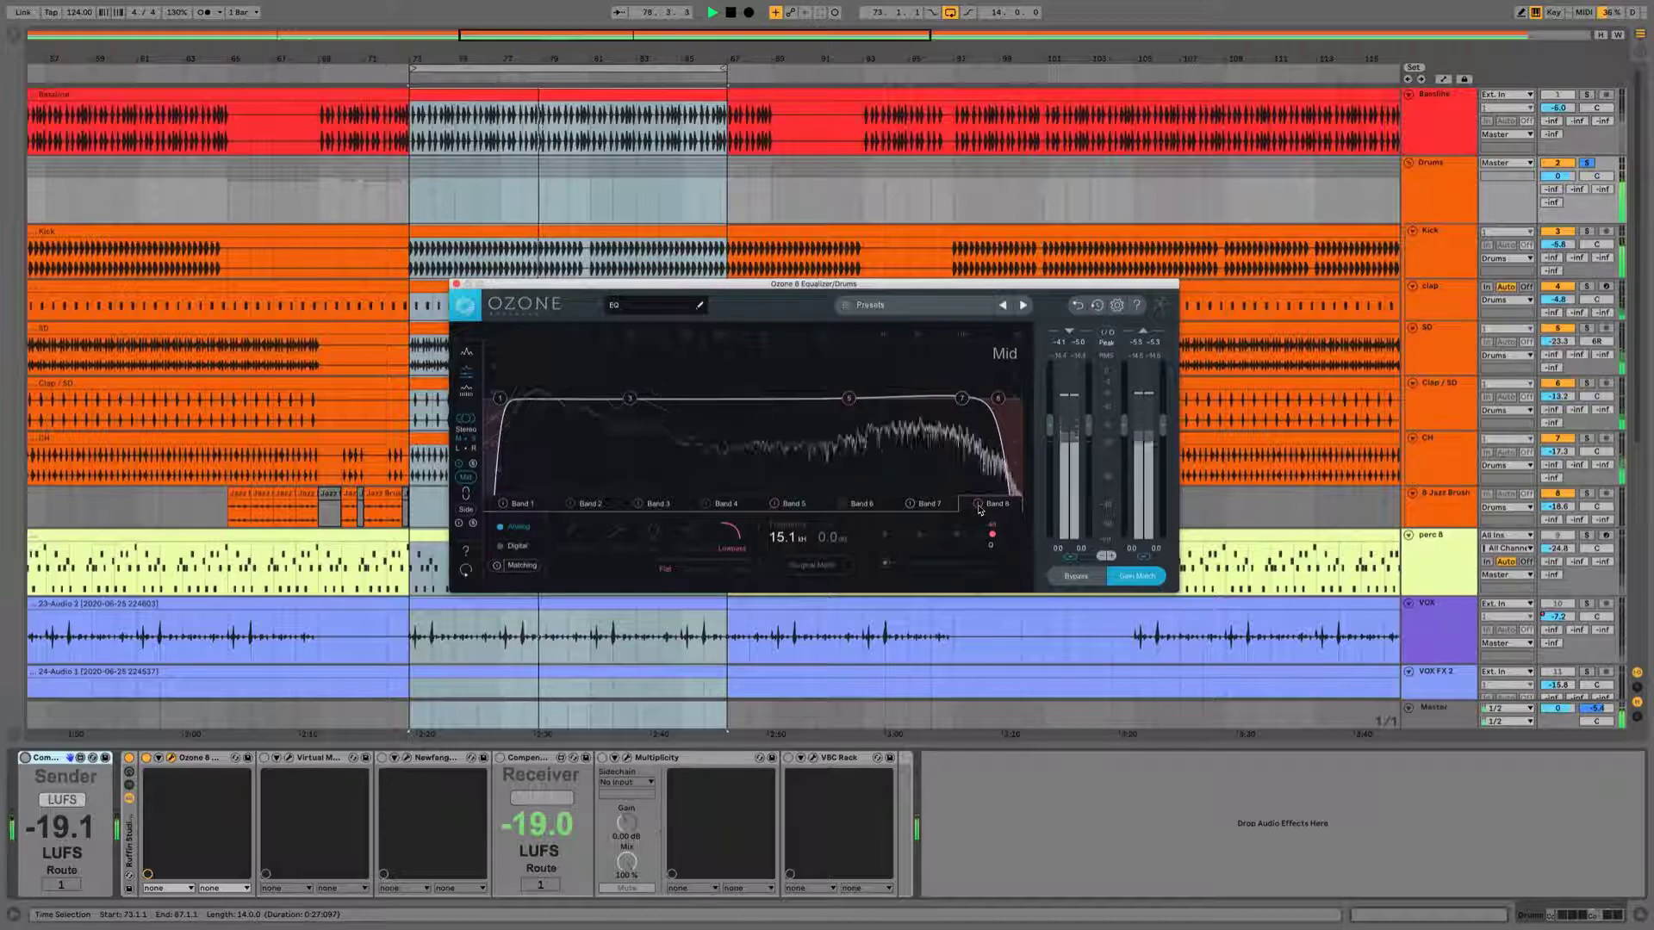
{"action": "left_click", "coordinate": [979, 506]}
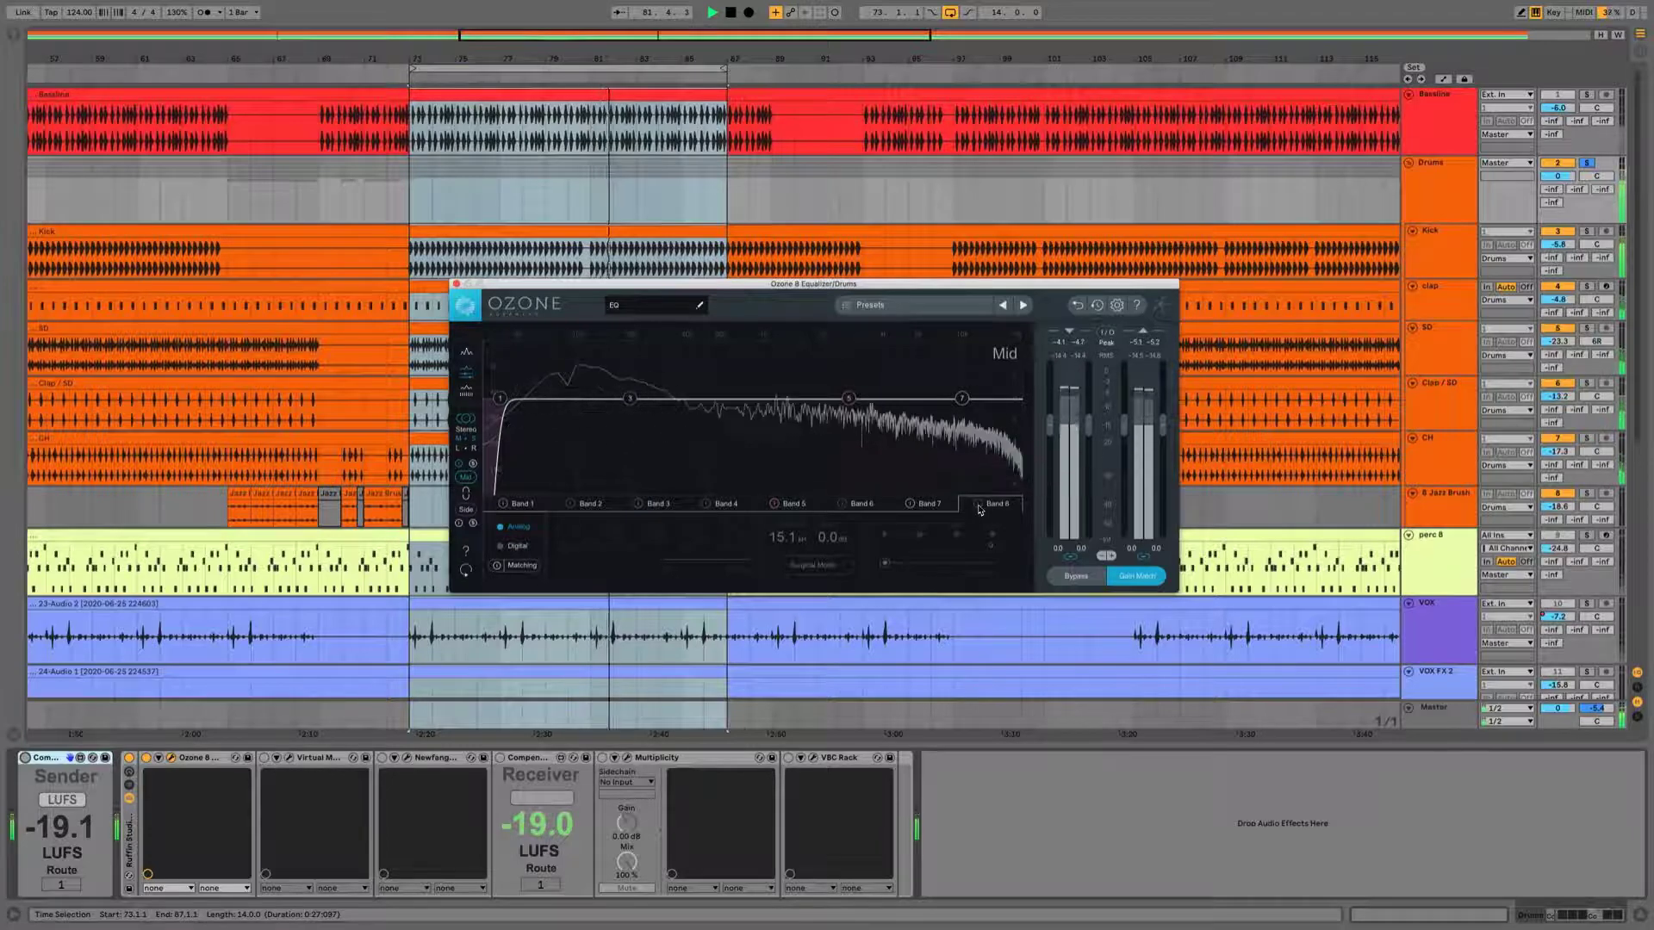
{"action": "left_click", "coordinate": [978, 506]}
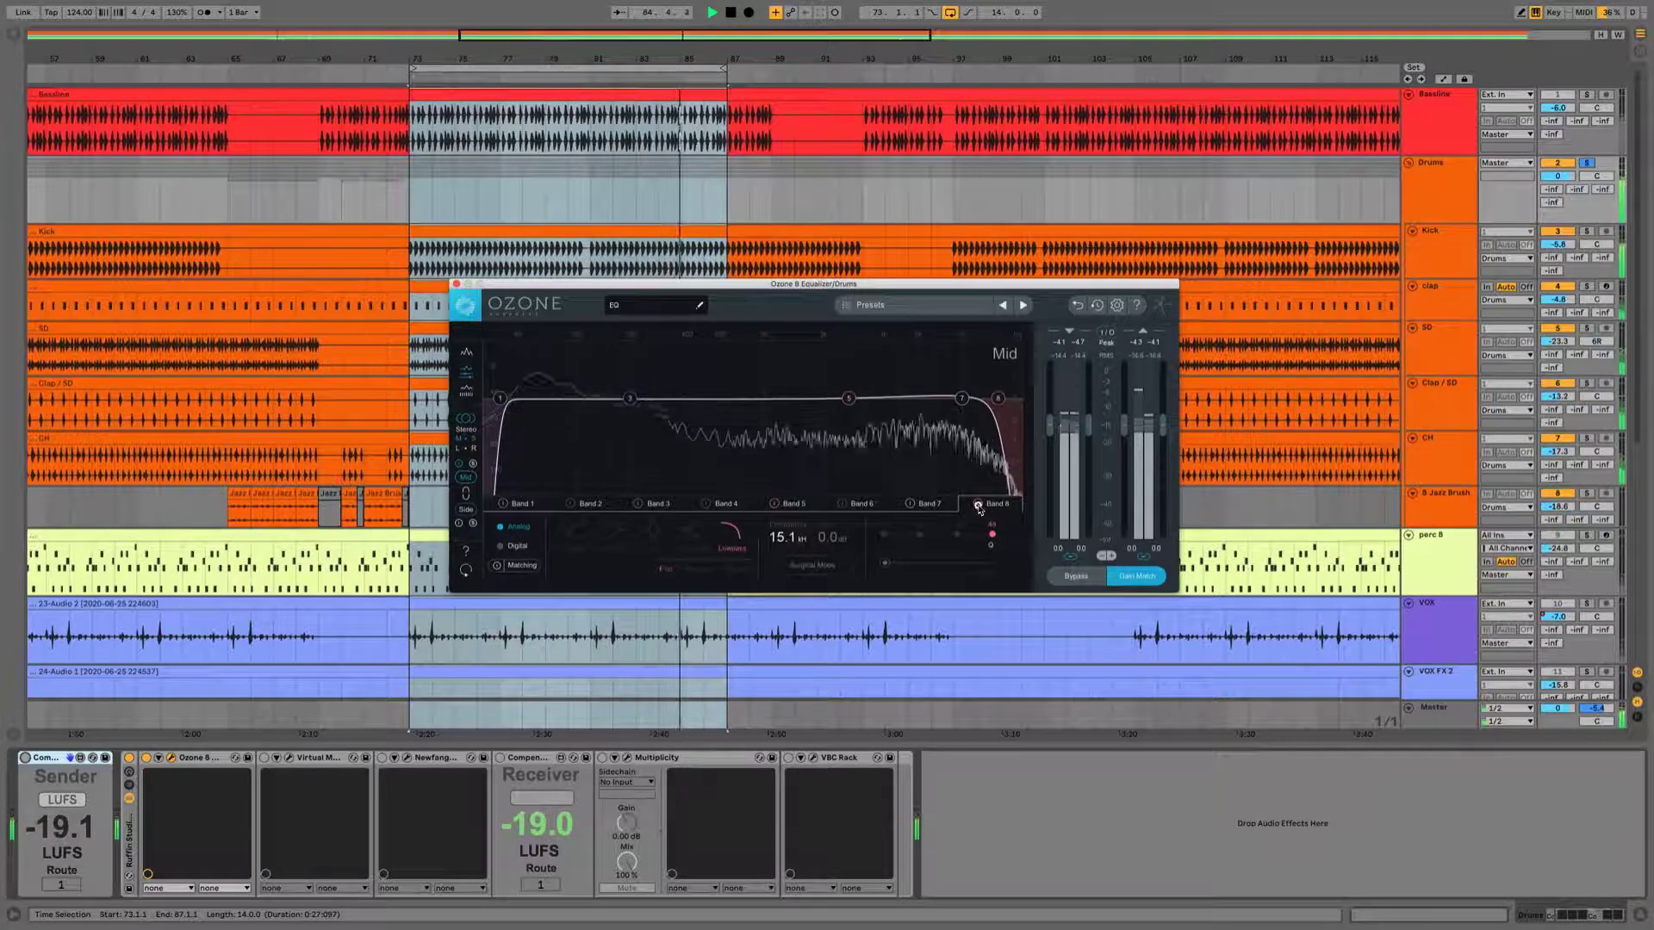
{"action": "left_click", "coordinate": [979, 506]}
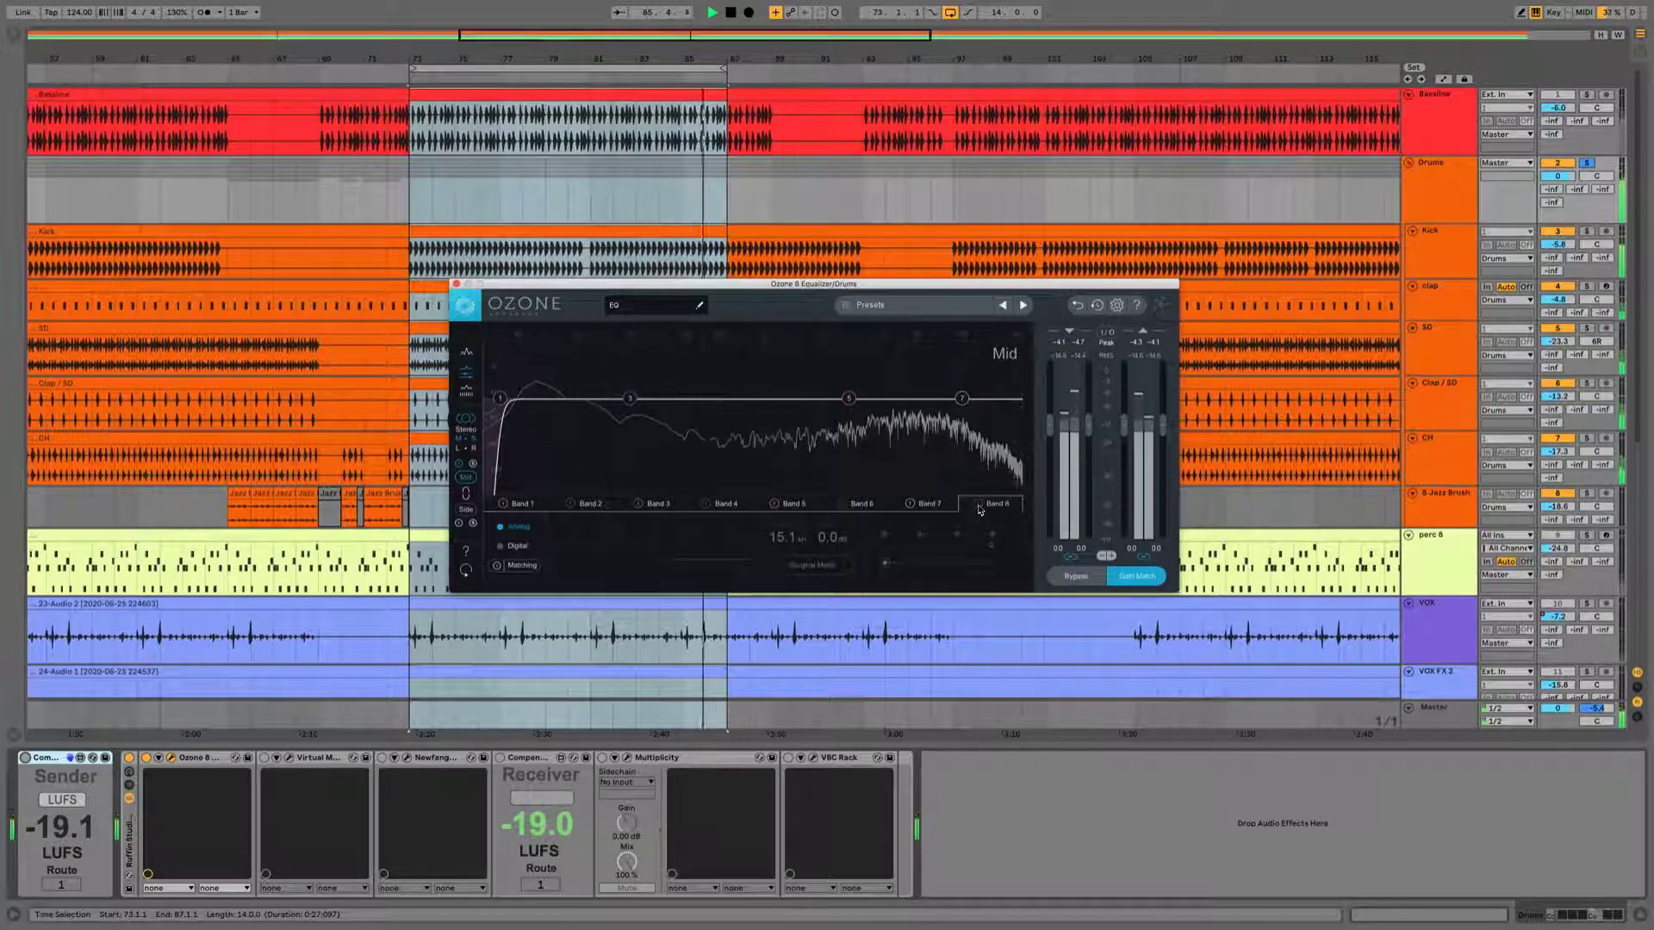
{"action": "left_click", "coordinate": [979, 506]}
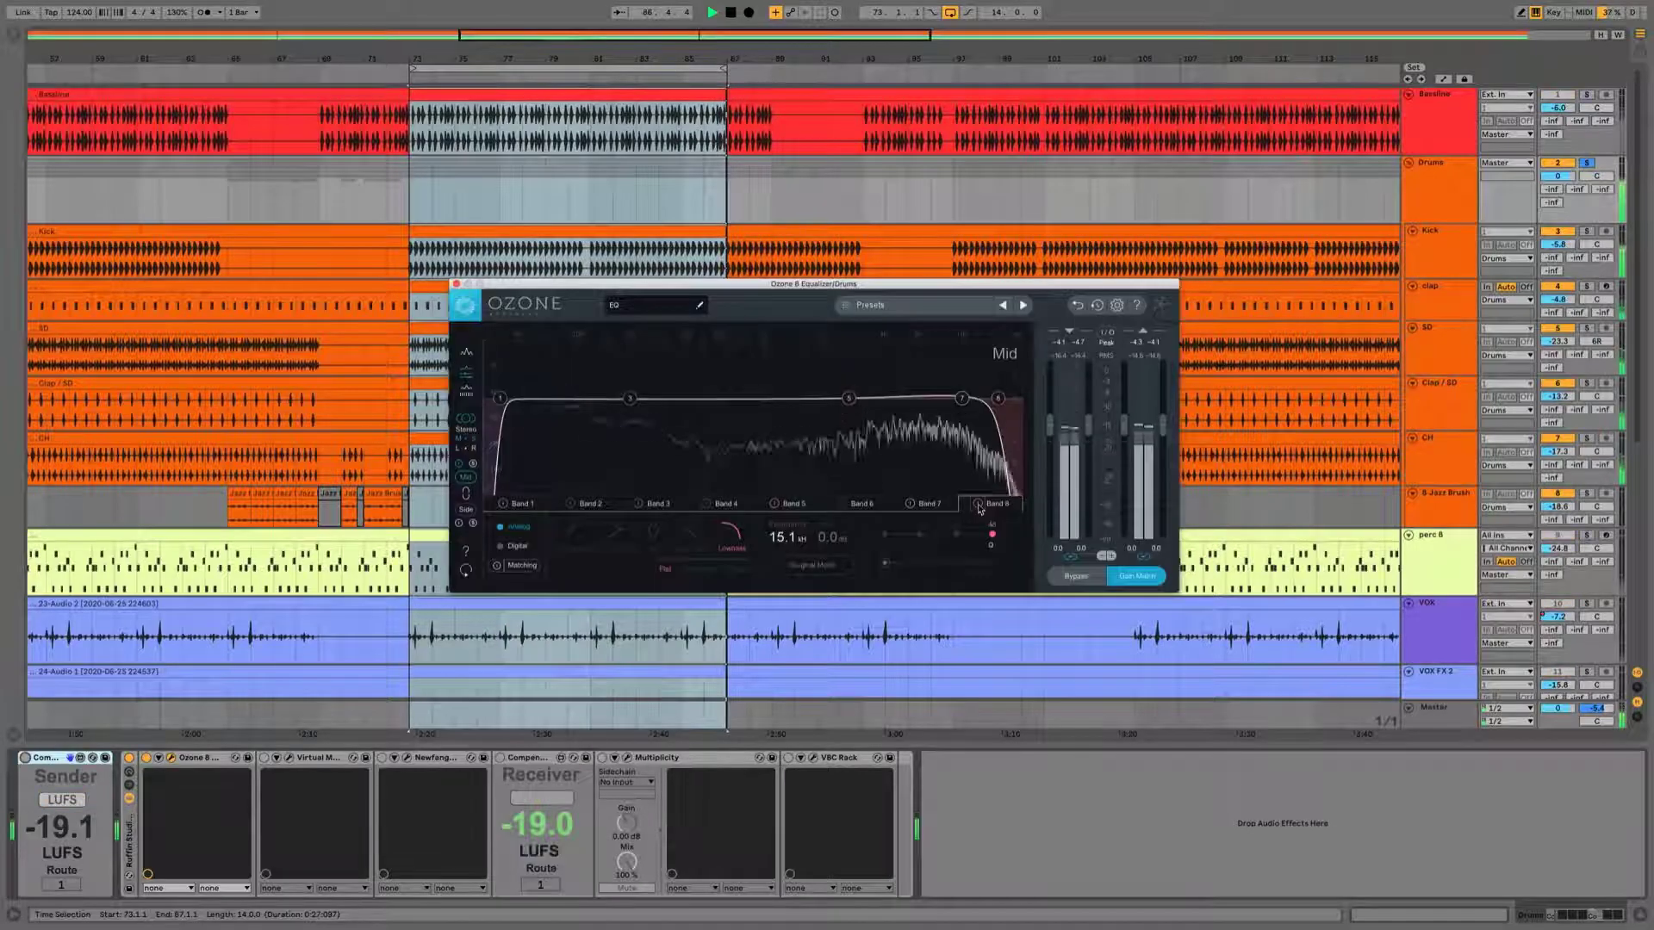
{"action": "key", "text": "space"}
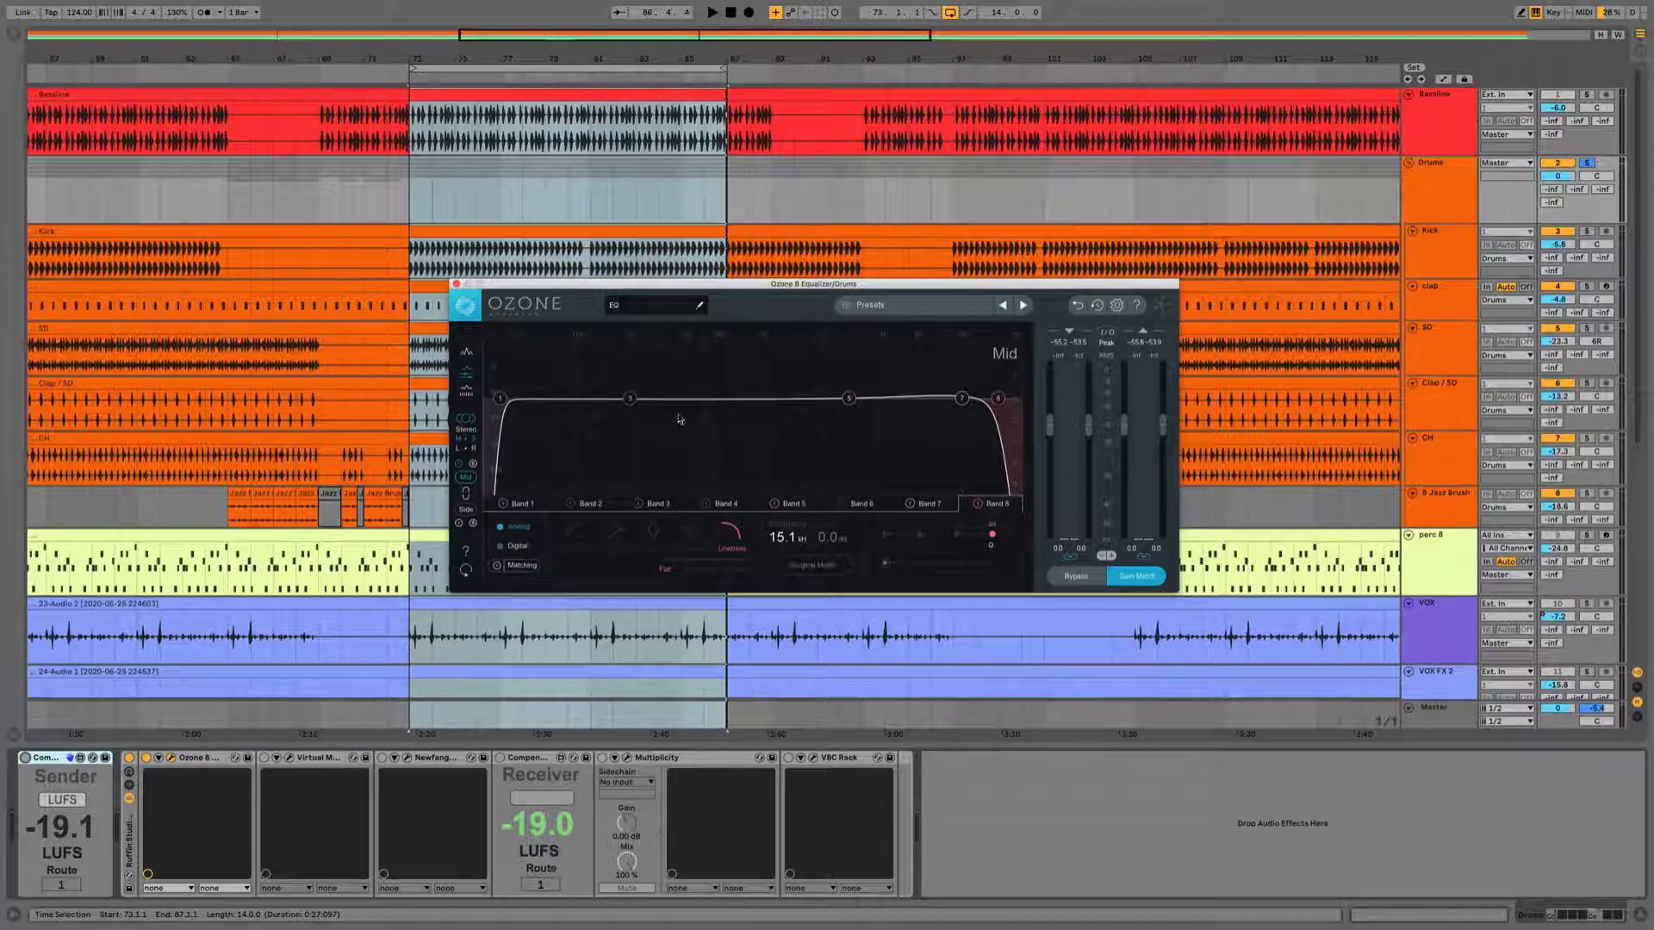
- Play the looped drums and compare the Mid channel with the Band 1 high-pass filter off and on
{"action": "left_click", "coordinate": [515, 503]}
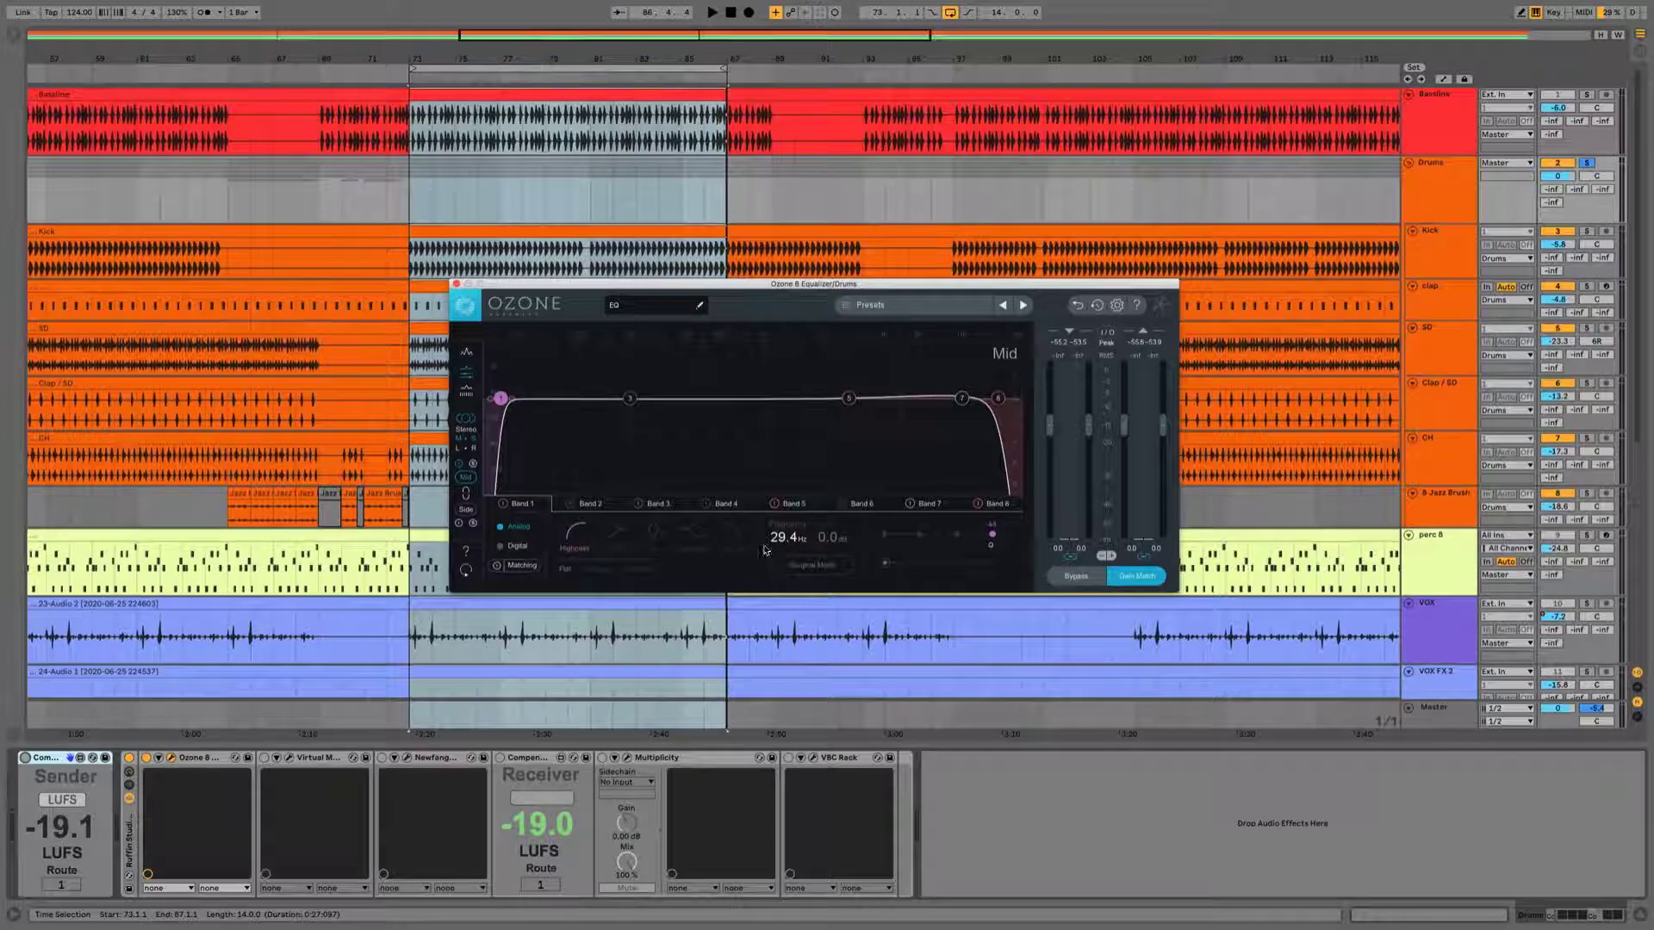
{"action": "key", "text": "space"}
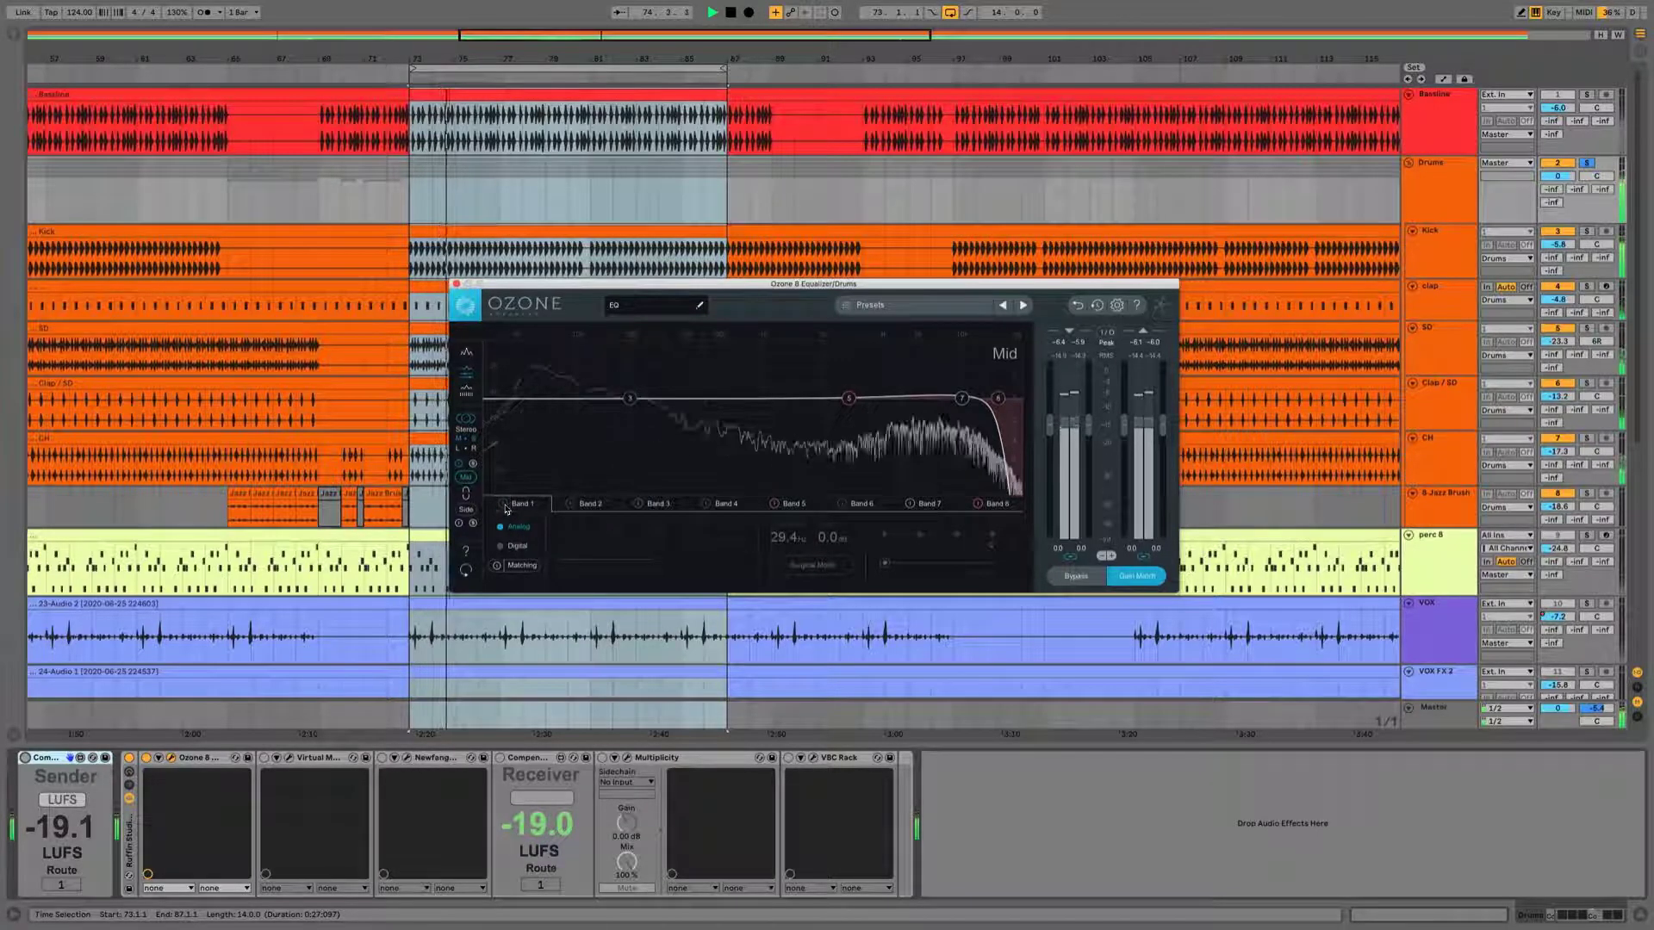
{"action": "left_click", "coordinate": [505, 507]}
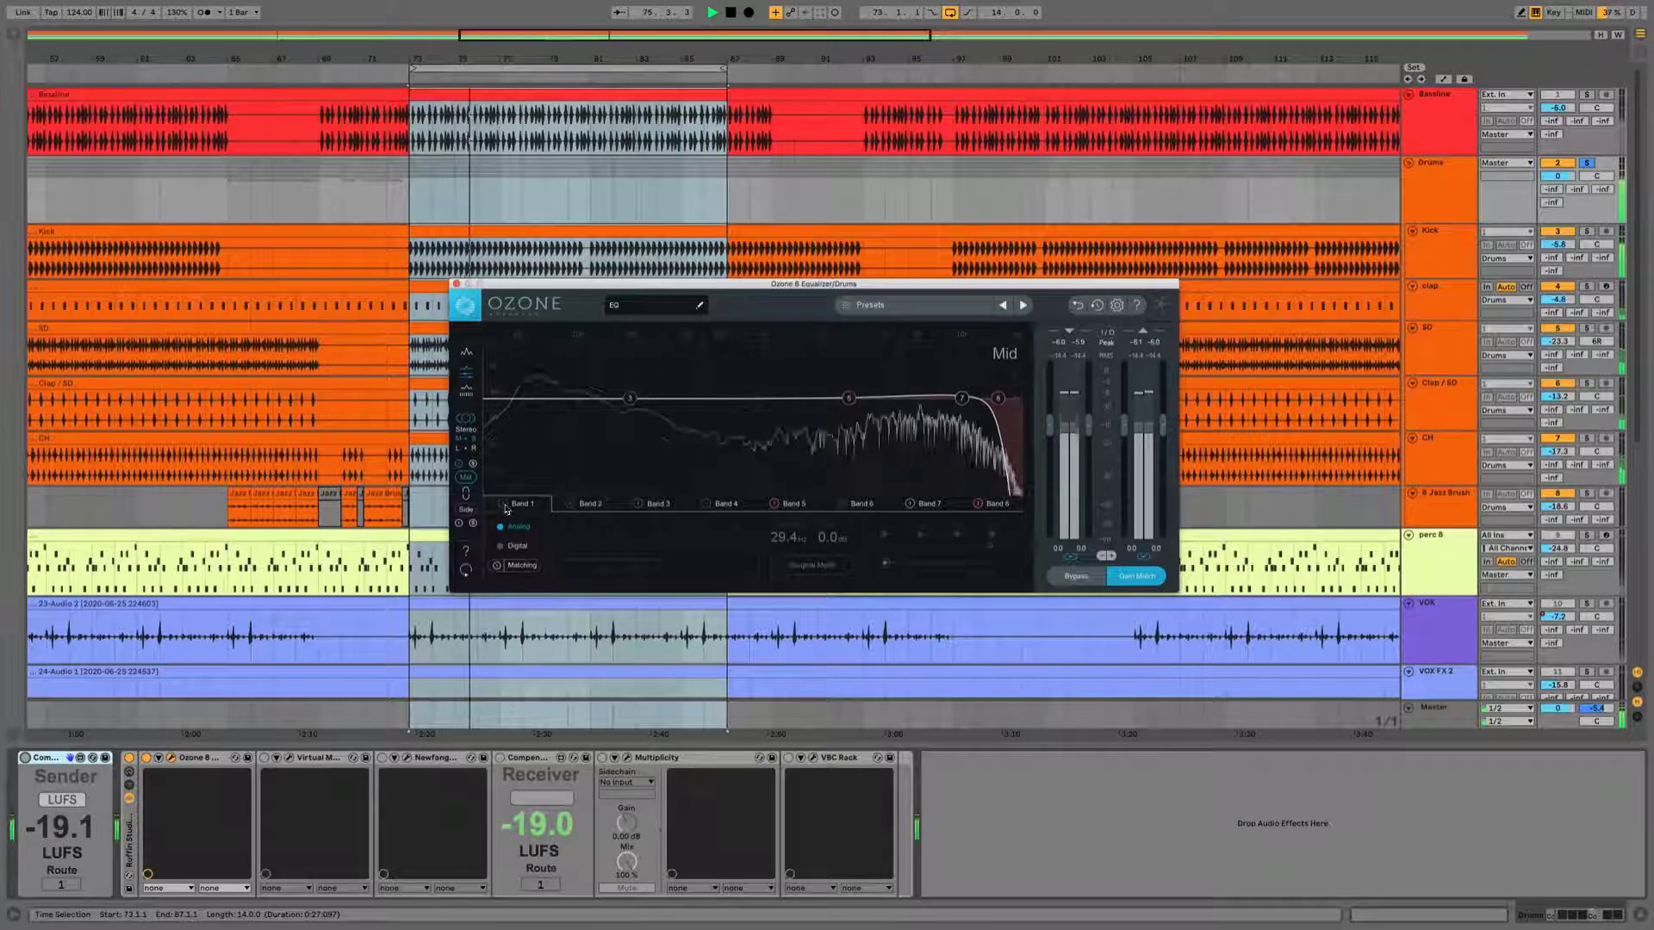
{"action": "left_click", "coordinate": [505, 508]}
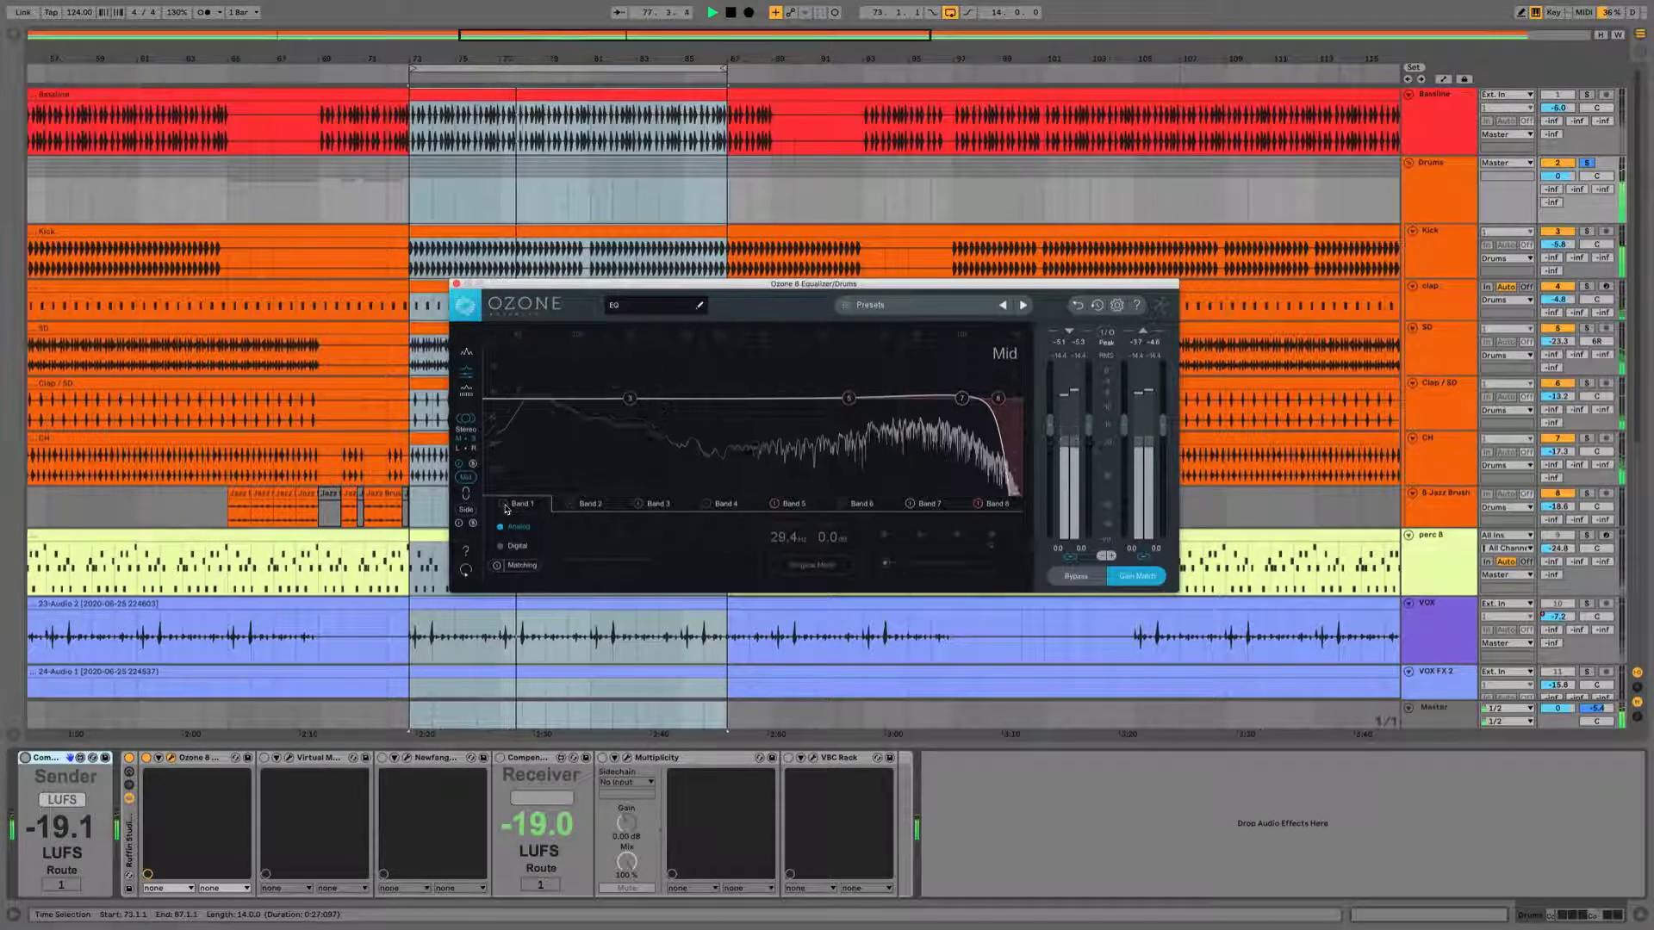
{"action": "left_click", "coordinate": [505, 505]}
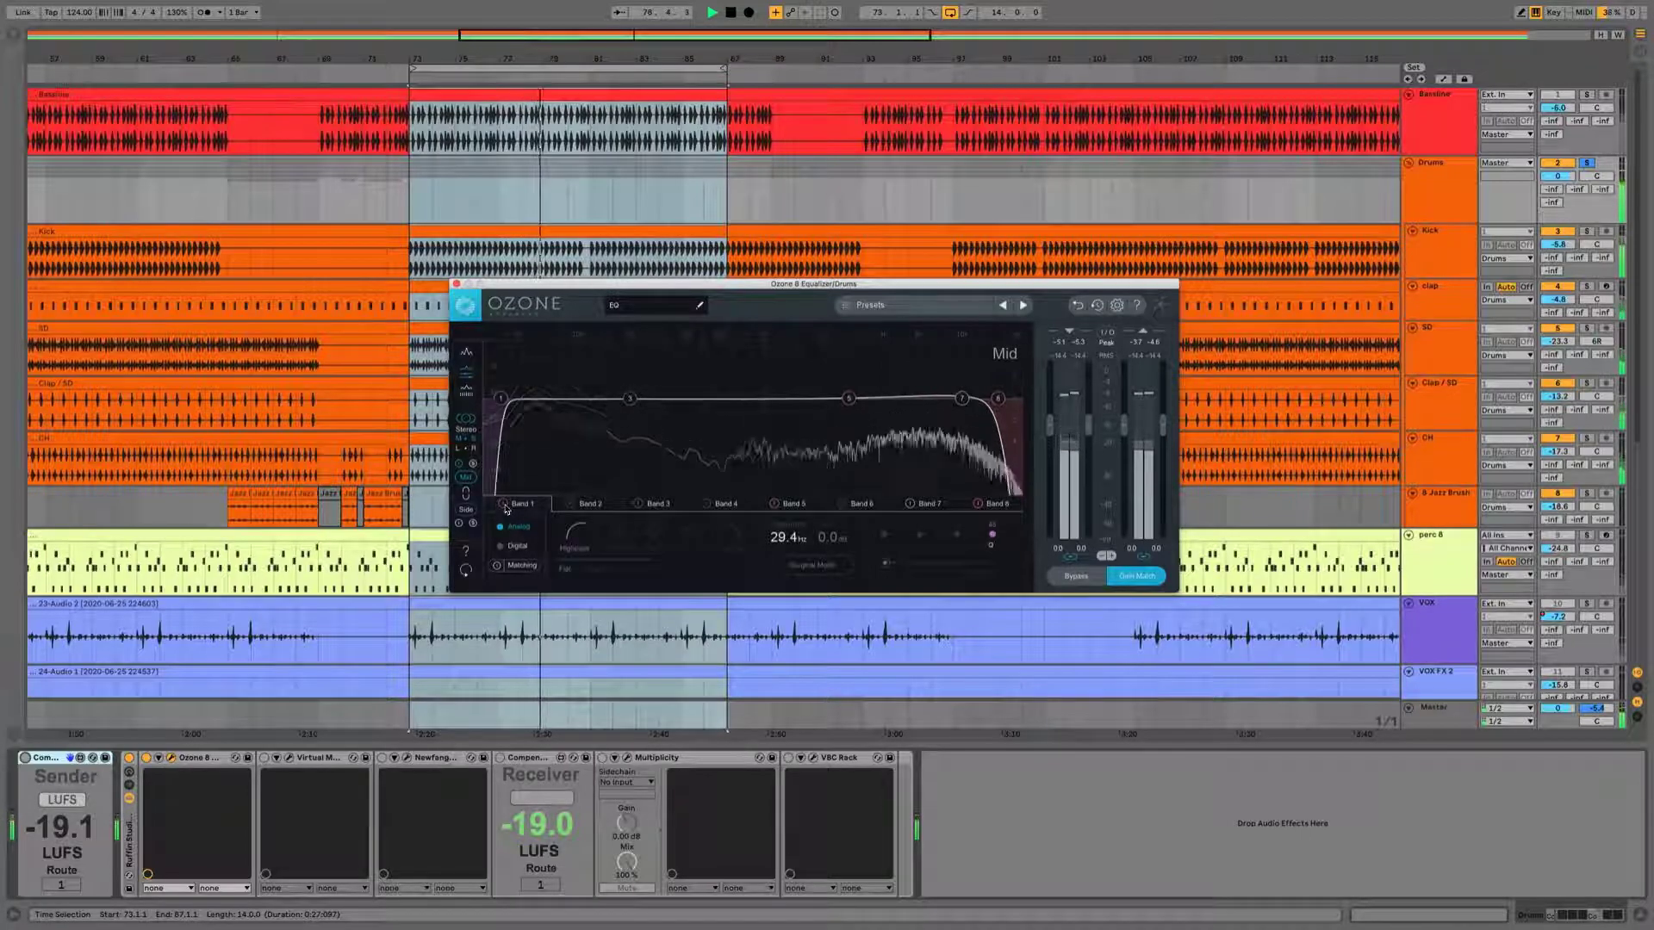
{"action": "key", "text": "space"}
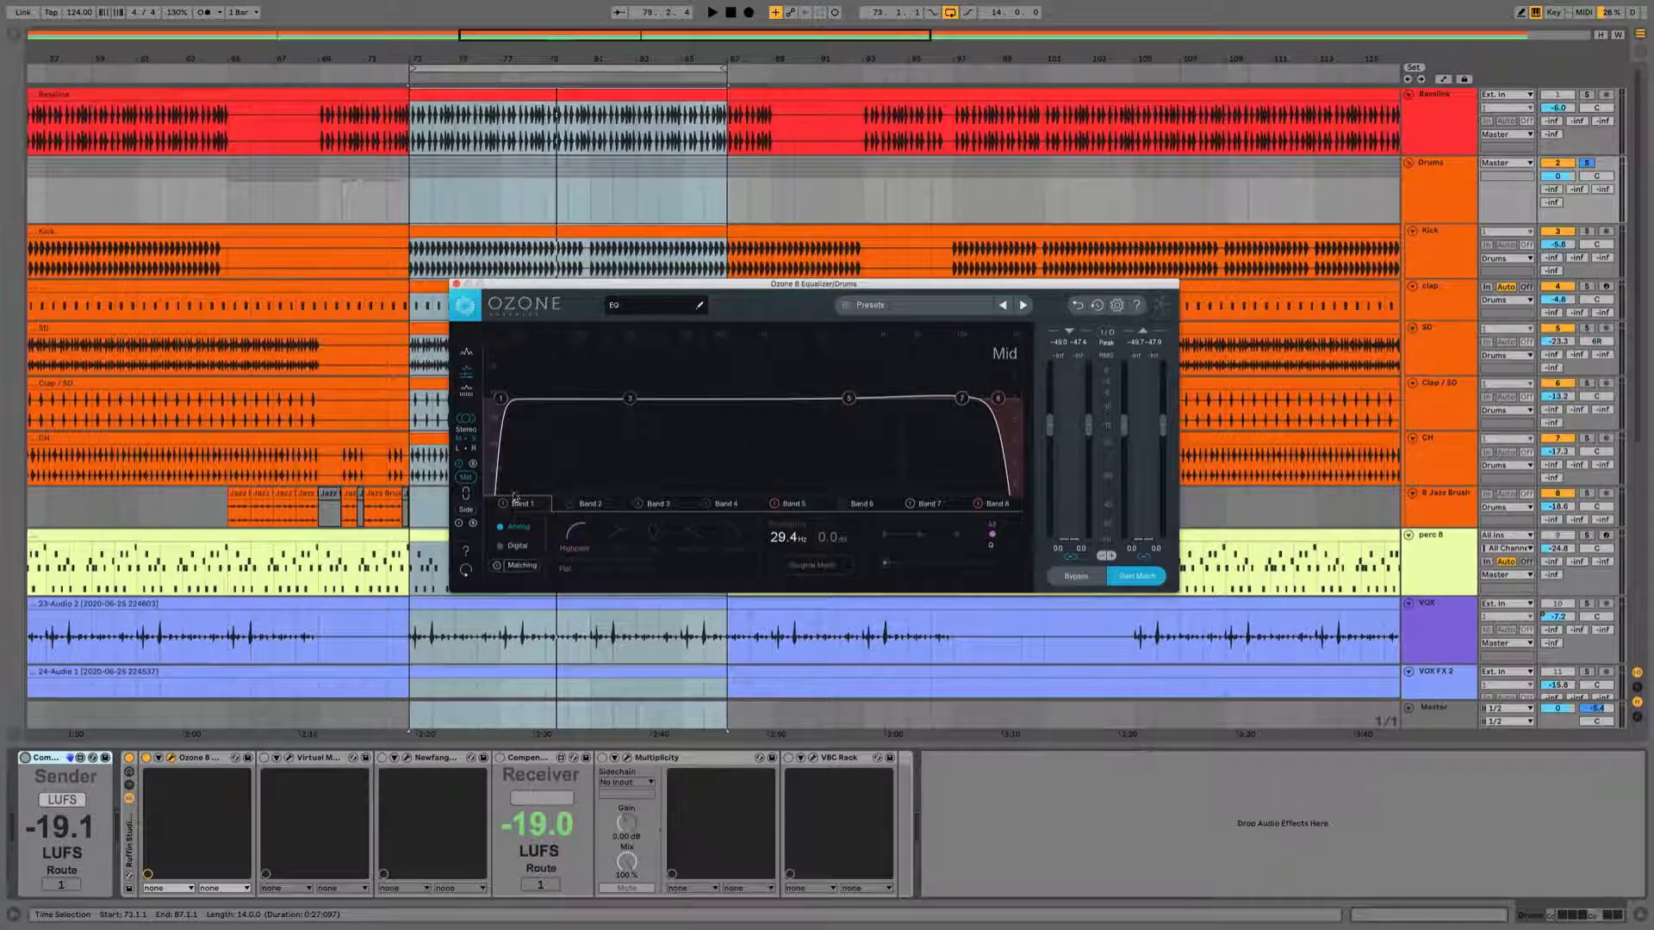
- Replay the looped drums and recheck the Mid channel's 29.4 Hz Band 1 high-pass disabled and re-enabled
{"action": "key", "text": "space"}
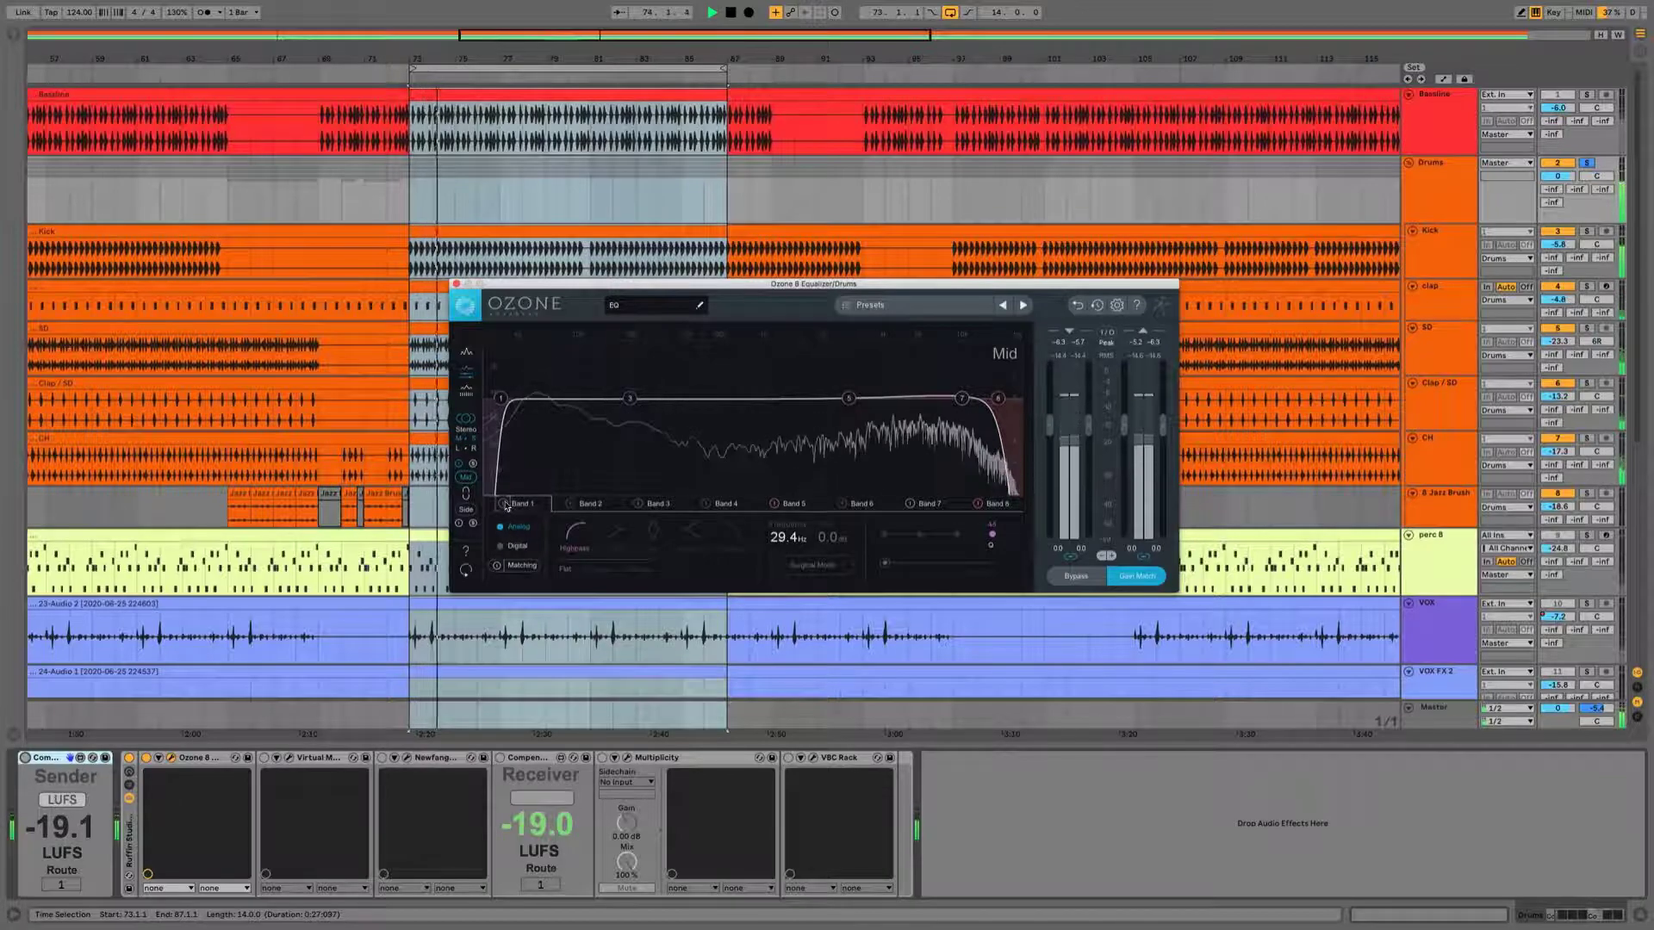
{"action": "left_click", "coordinate": [504, 504]}
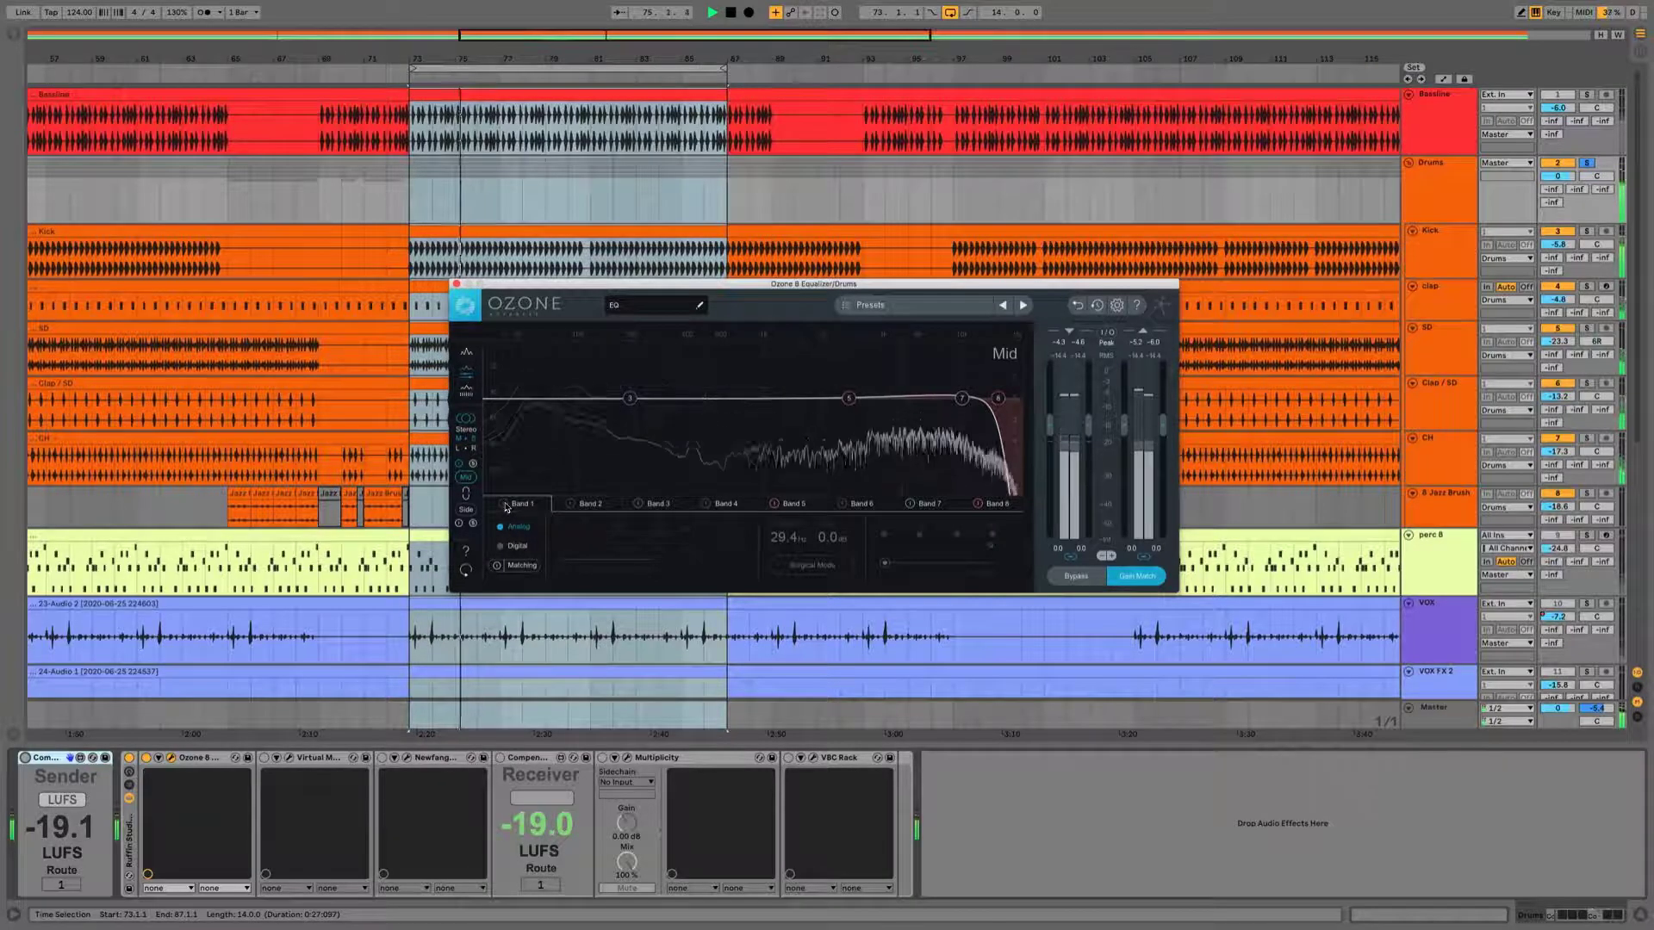
{"action": "key", "text": "space"}
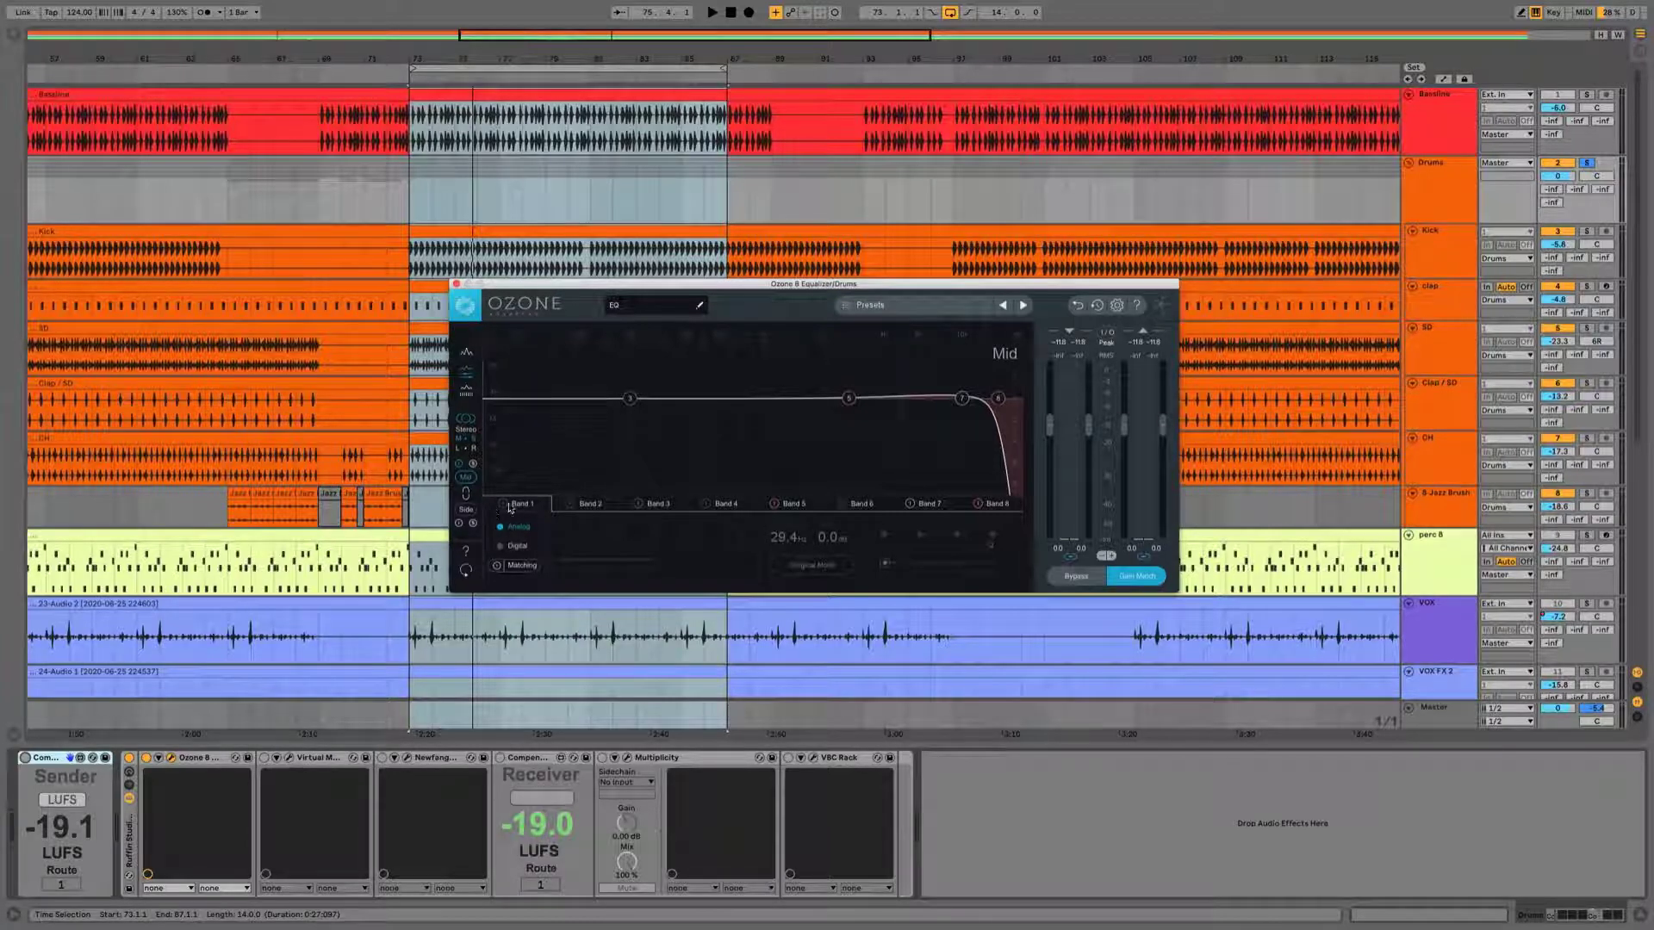
{"action": "key", "text": "space"}
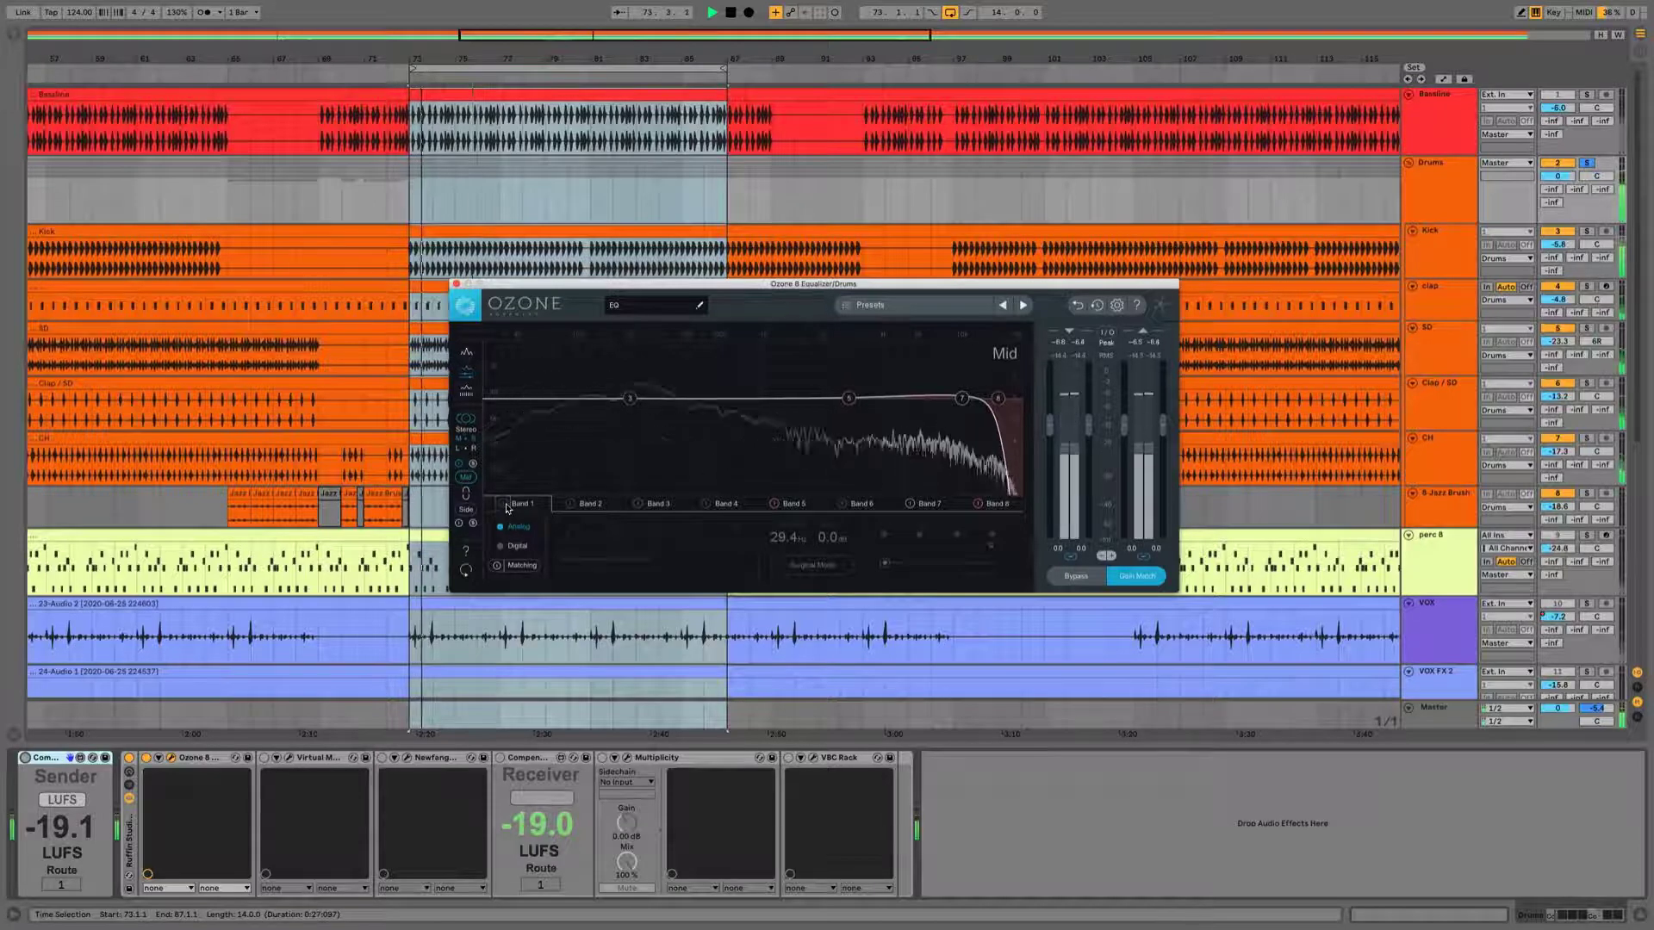
{"action": "left_click", "coordinate": [508, 508]}
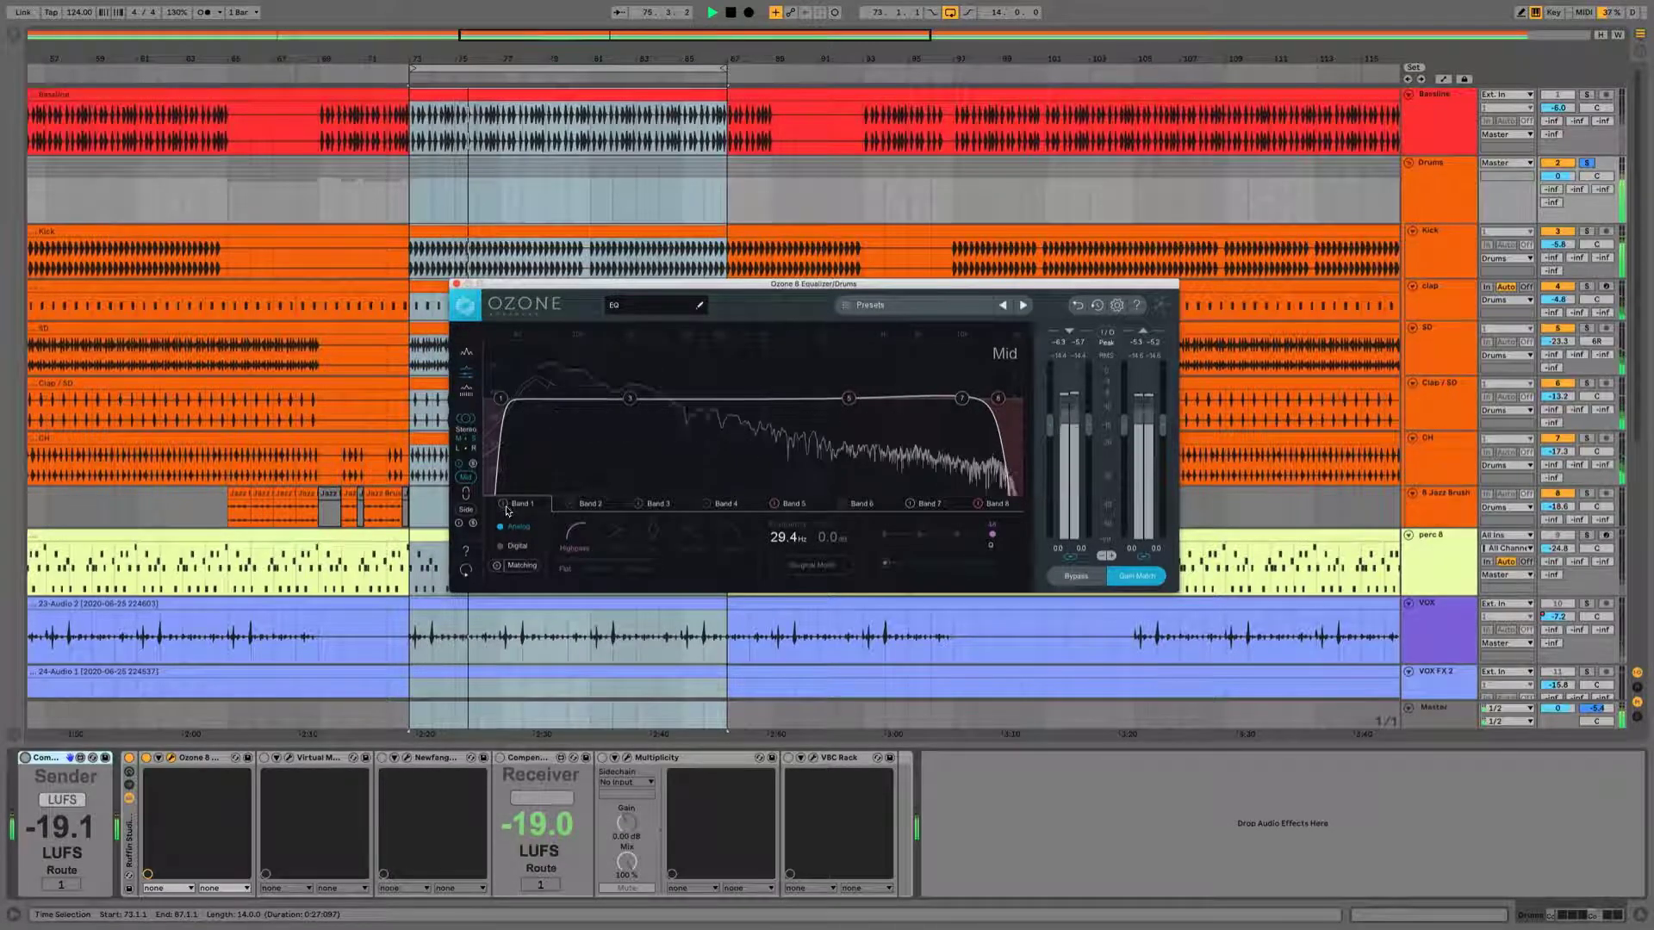
- Compare the looped drums with the whole Ozone 8 Equalizer bypassed and active, and stop playback
{"action": "left_click", "coordinate": [1070, 577]}
{"action": "left_click", "coordinate": [1072, 578]}
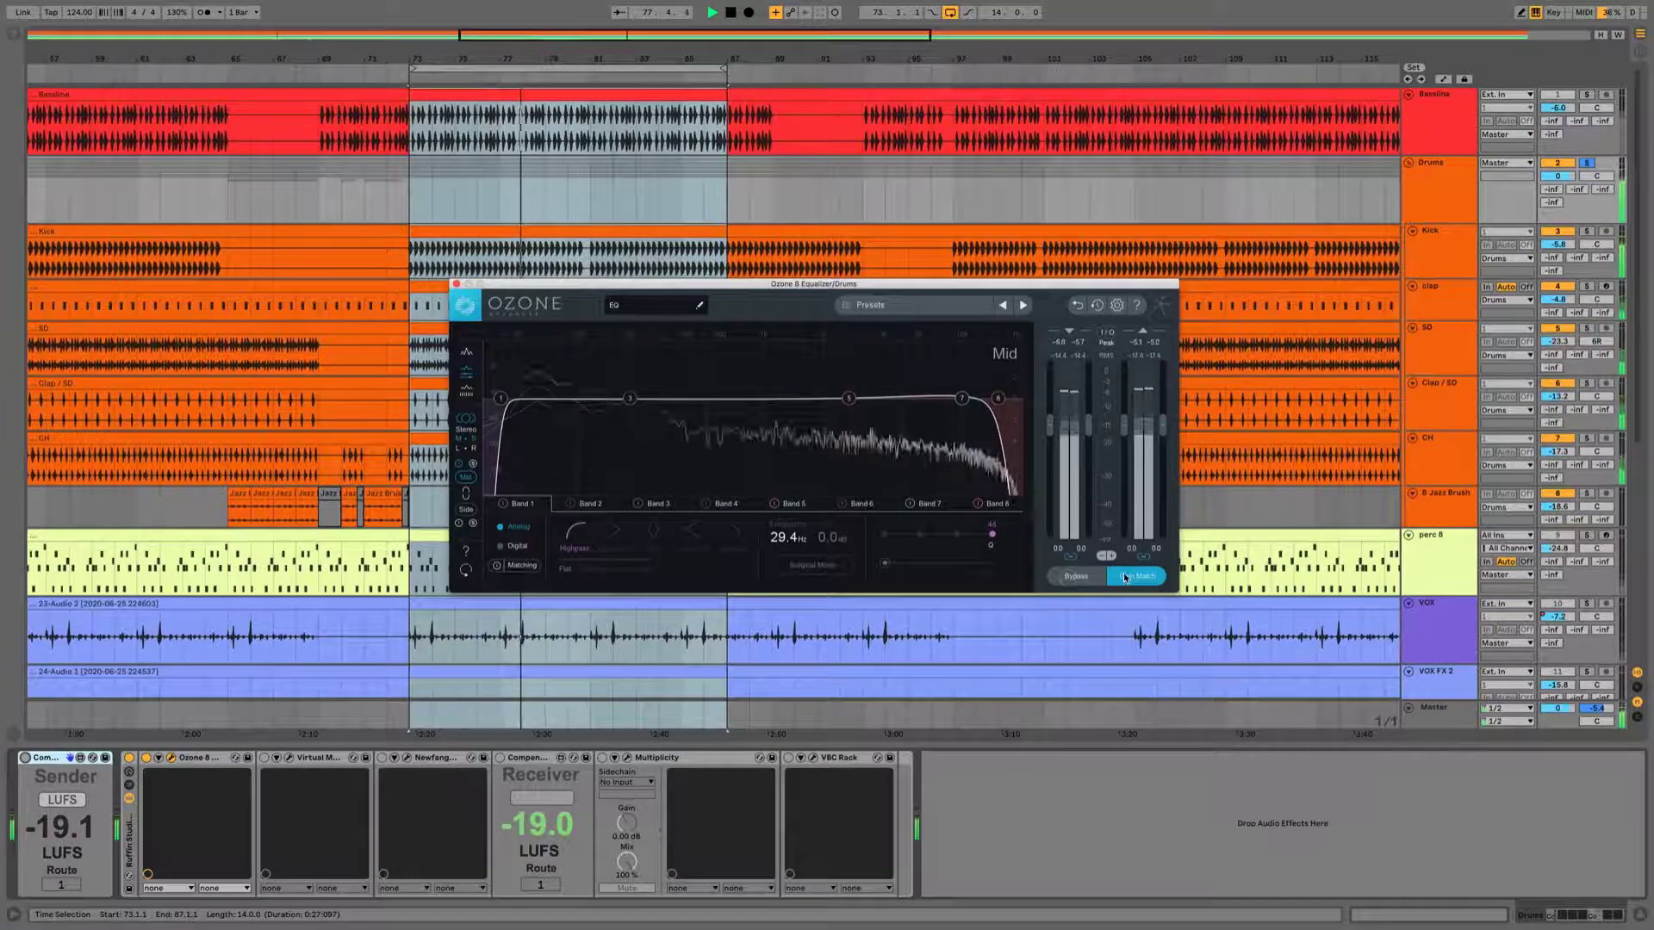
{"action": "left_click", "coordinate": [1078, 578]}
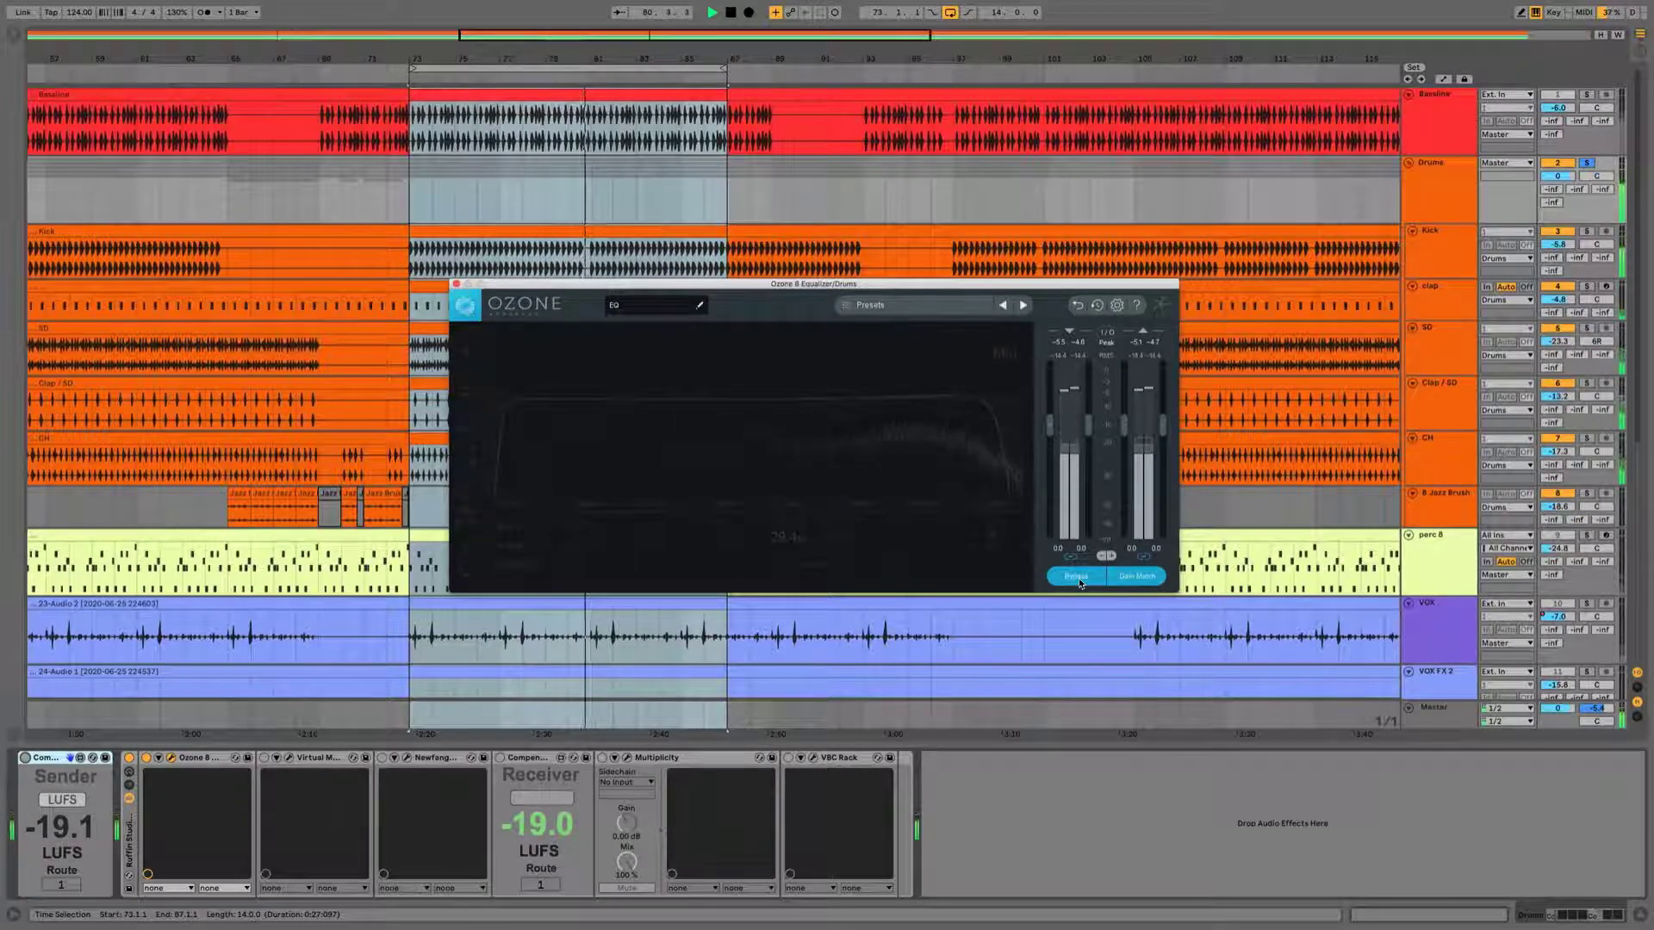
{"action": "left_click", "coordinate": [1079, 583]}
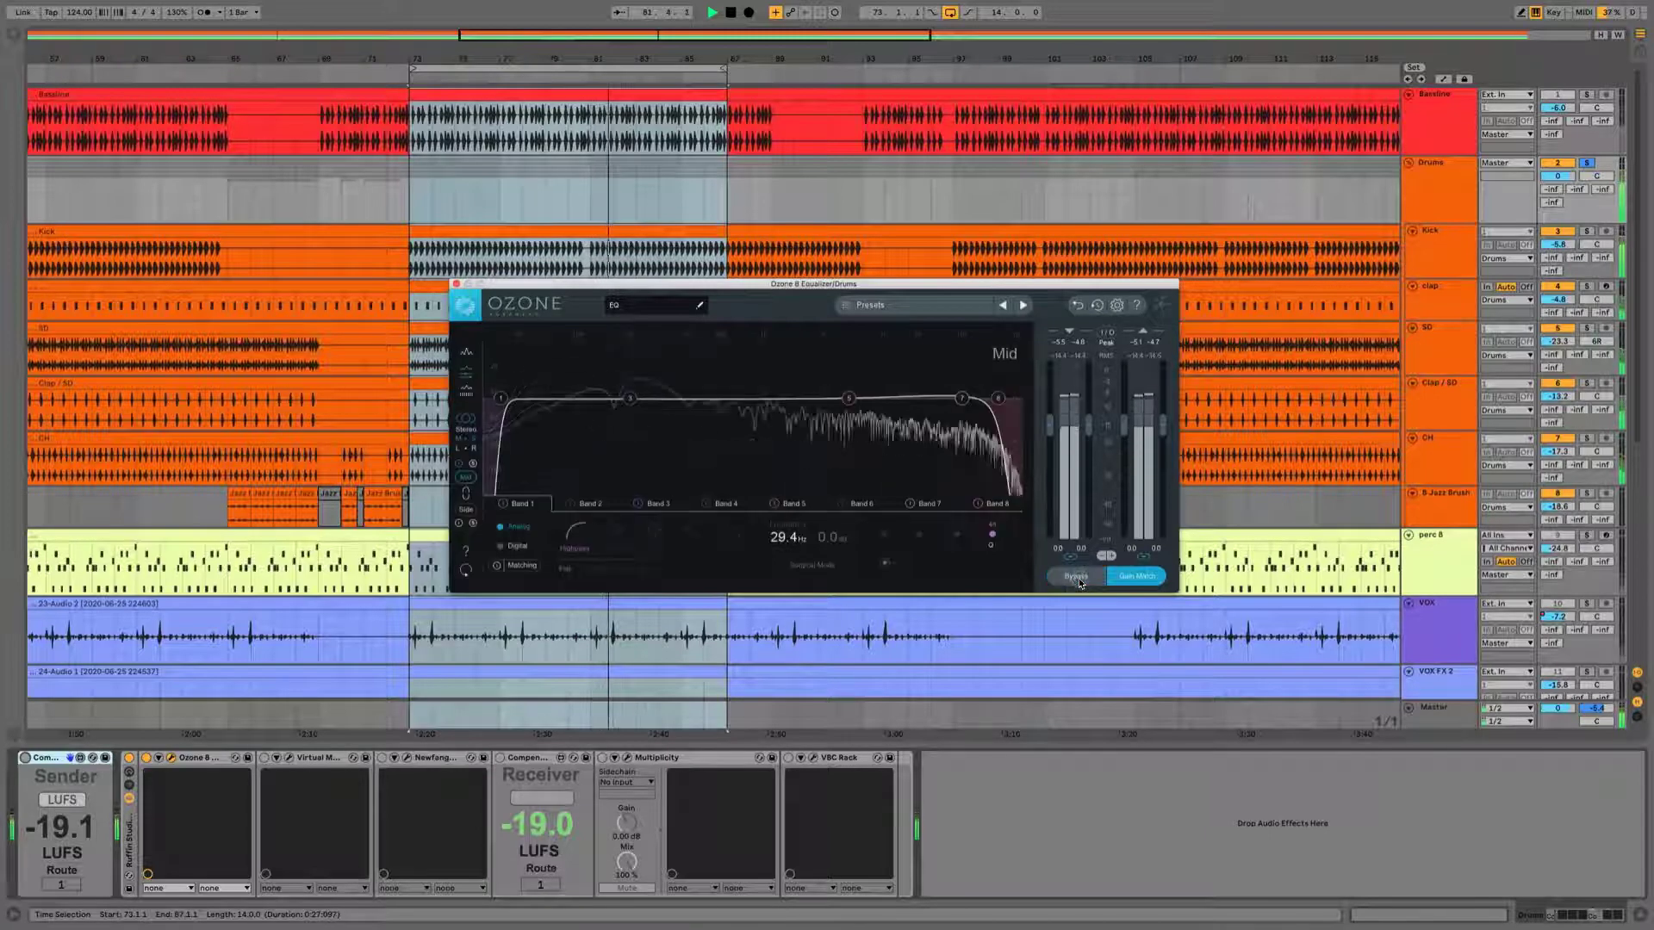
{"action": "key", "text": "space"}
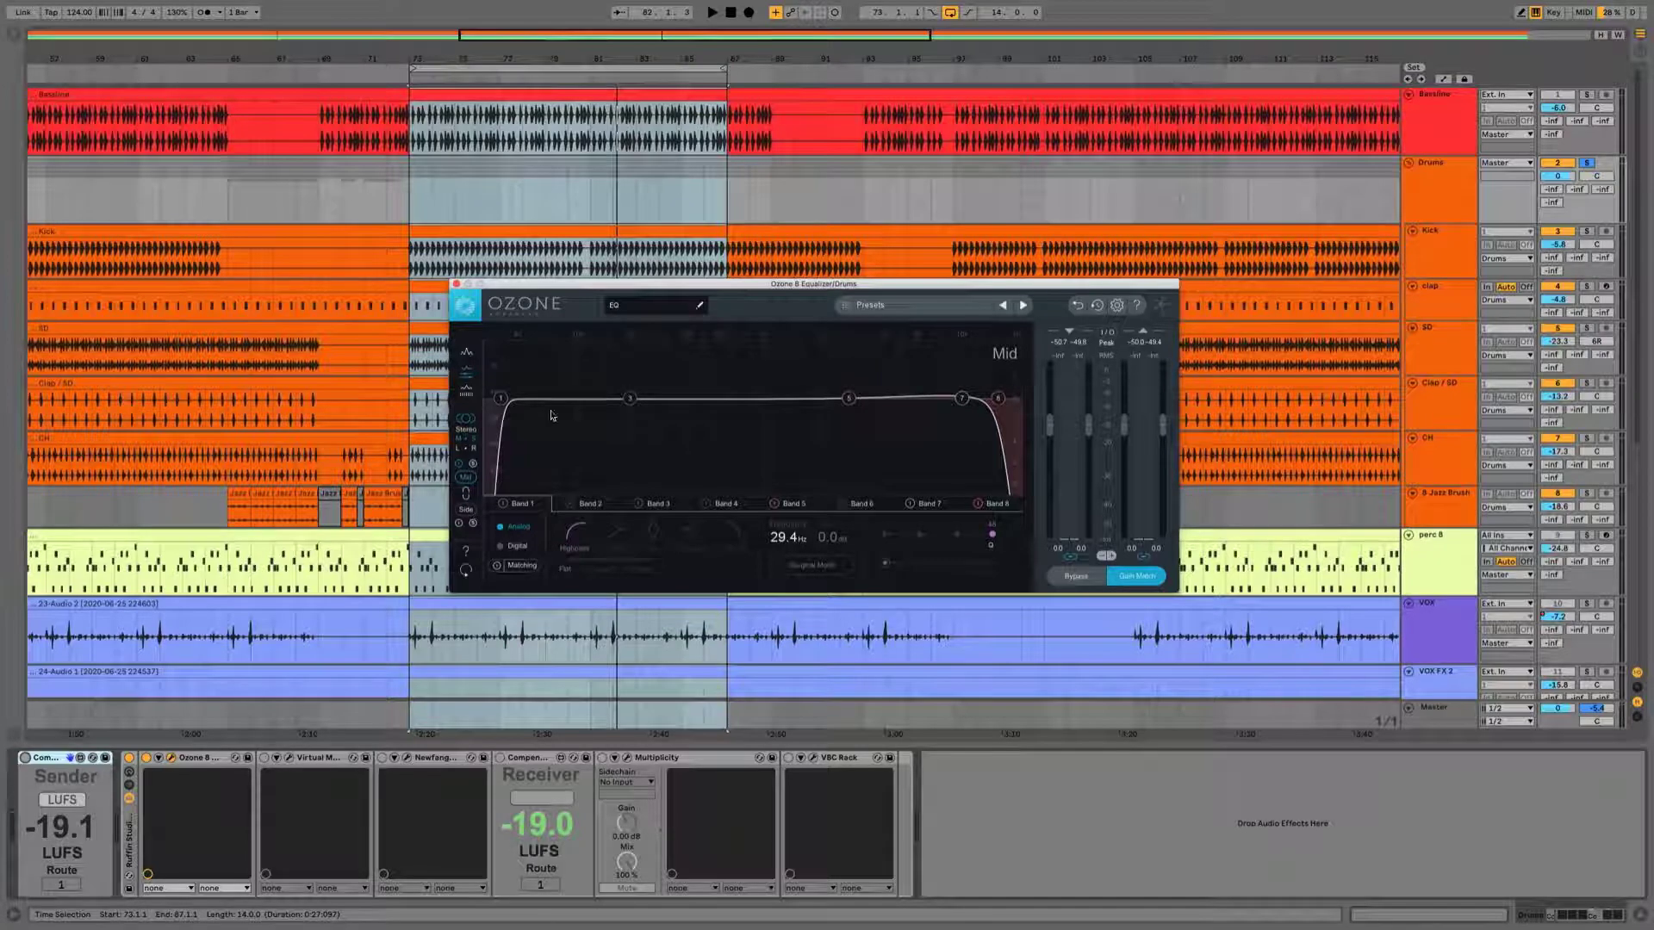
- Show the Side channel and repeatedly compare the looped drums with its 126.4 Hz Band 1 high-pass off and on
{"action": "left_click", "coordinate": [466, 510]}
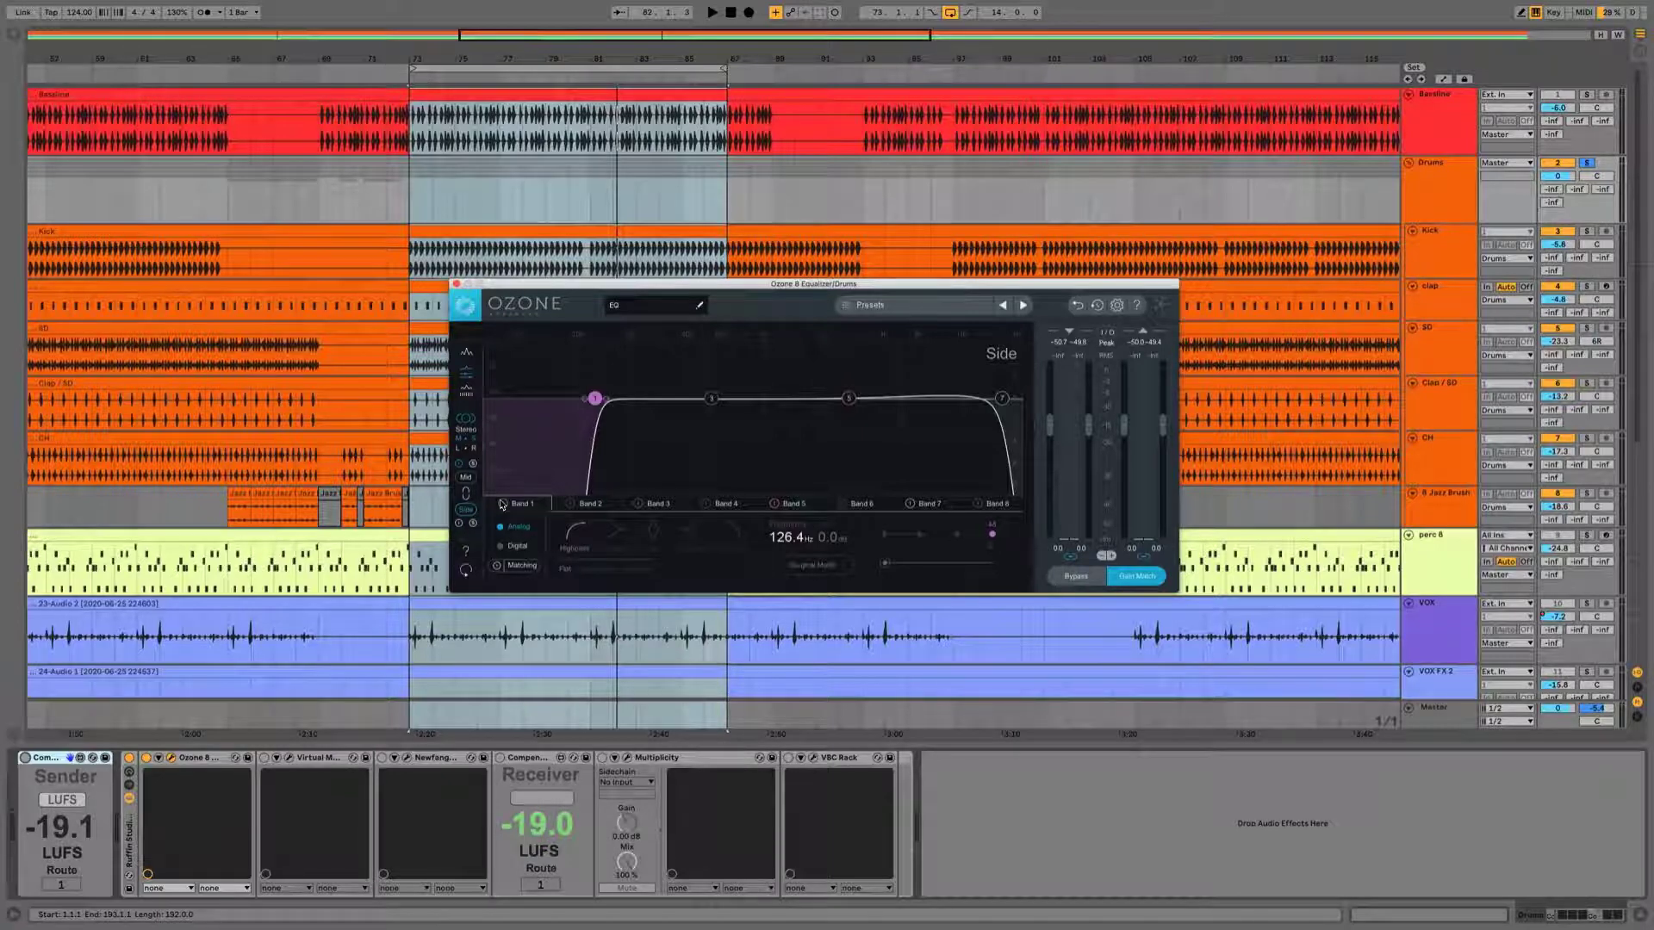
{"action": "key", "text": "space"}
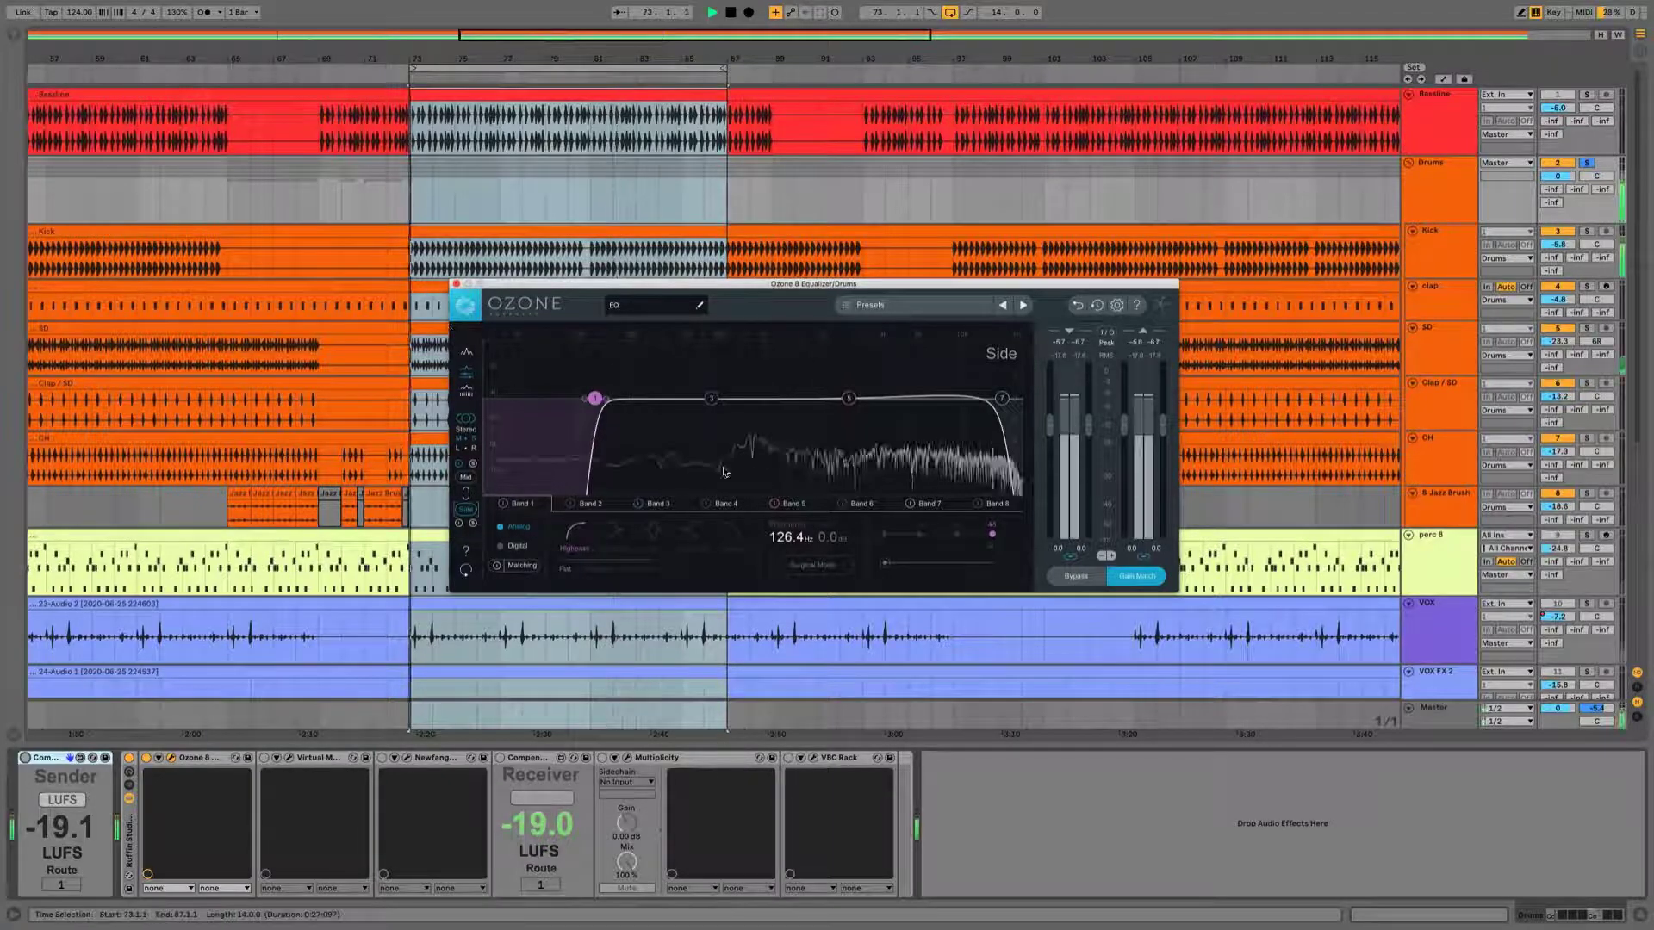
{"action": "left_click", "coordinate": [504, 504]}
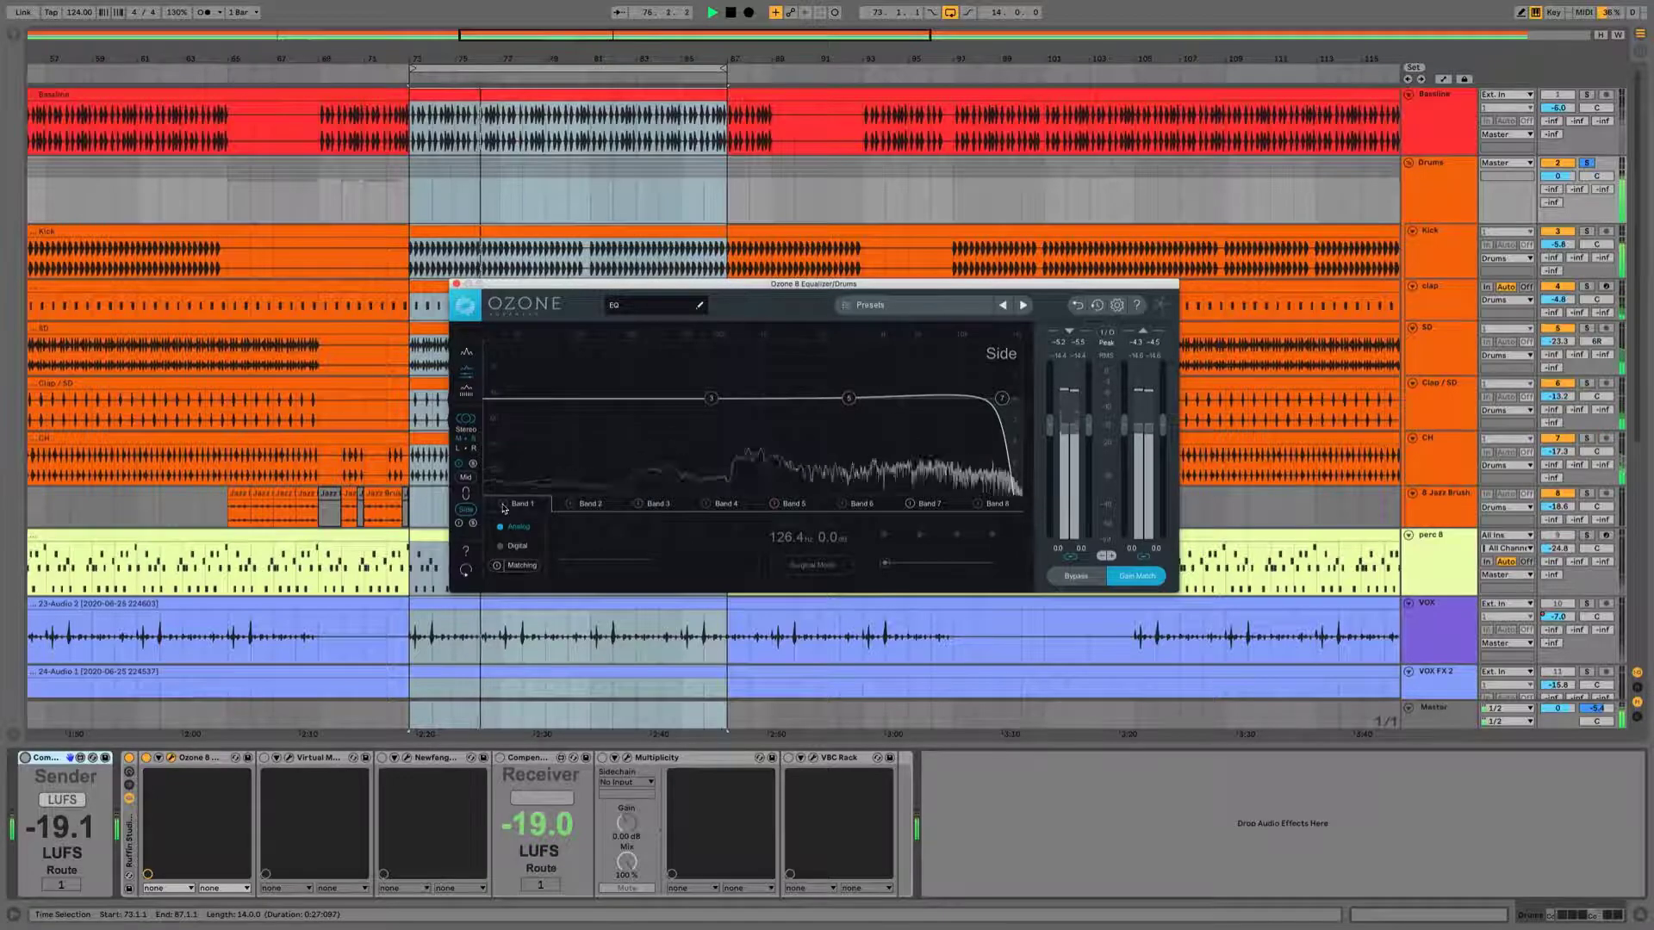
{"action": "left_click", "coordinate": [503, 506]}
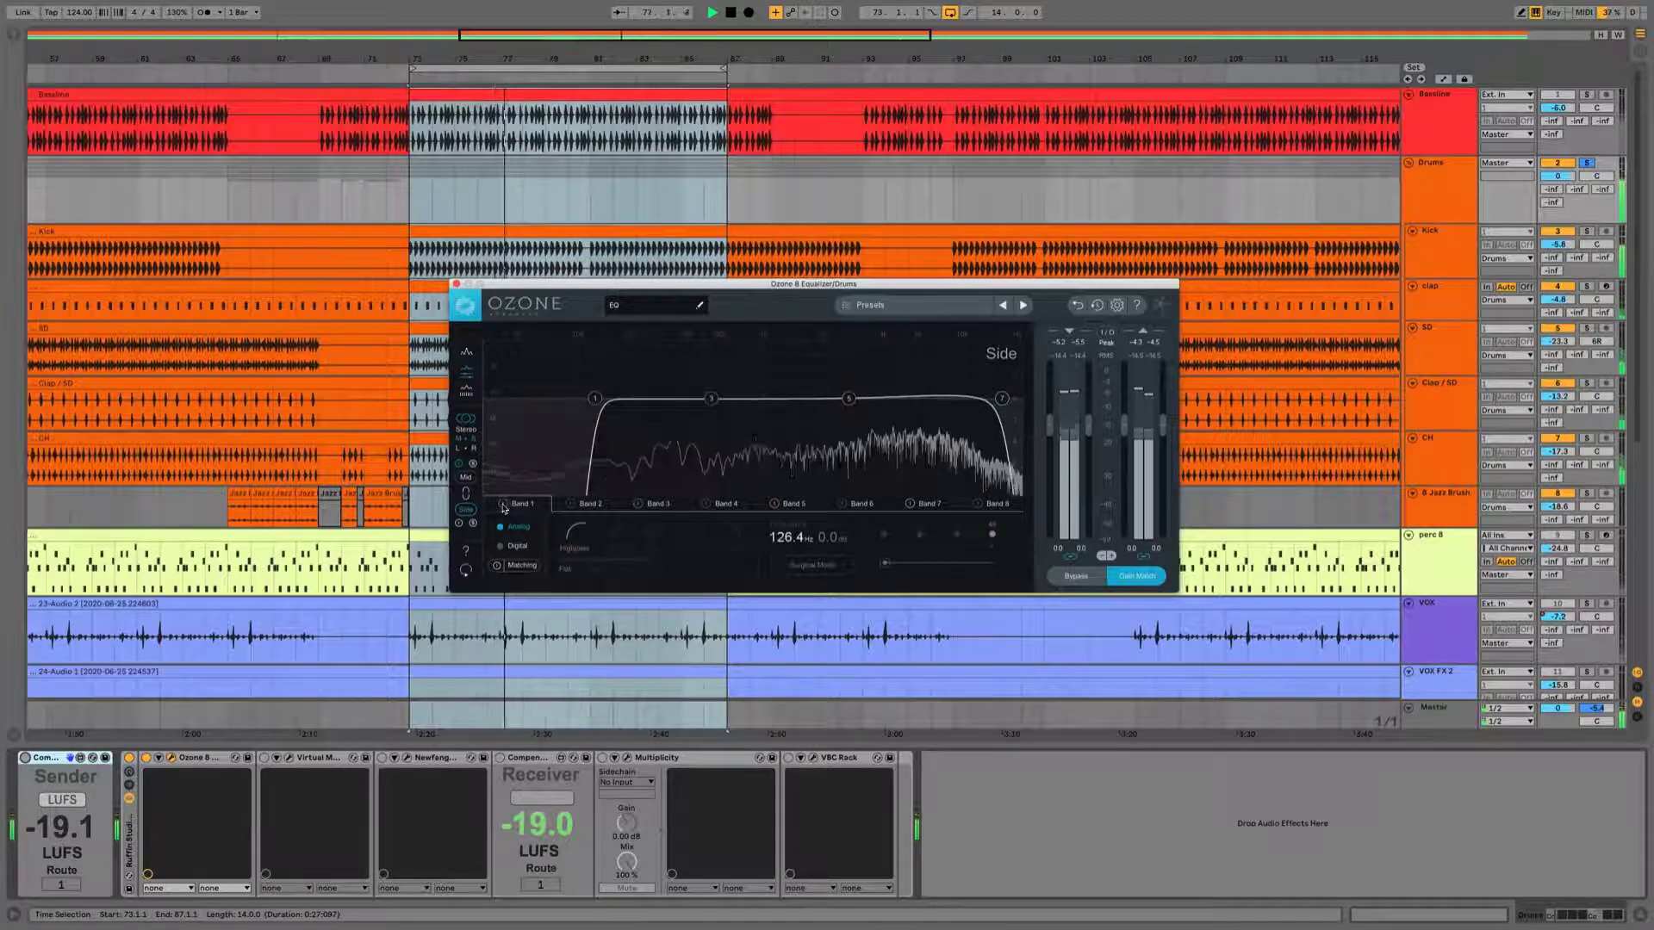
{"action": "left_click", "coordinate": [503, 506]}
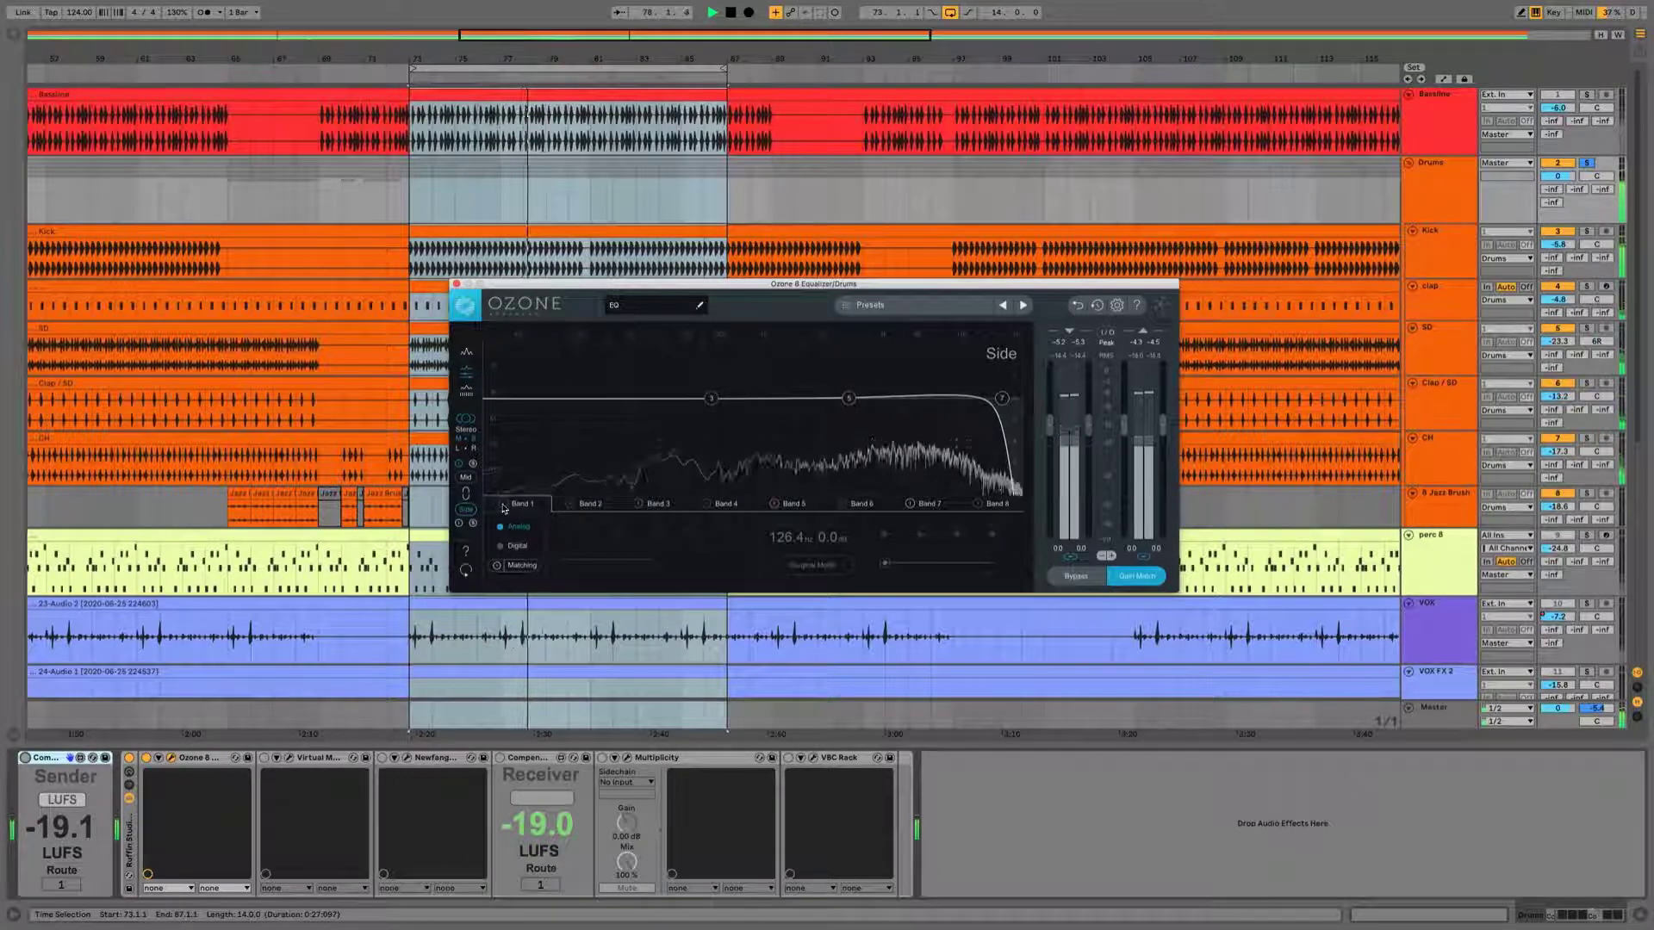
{"action": "left_click", "coordinate": [503, 505]}
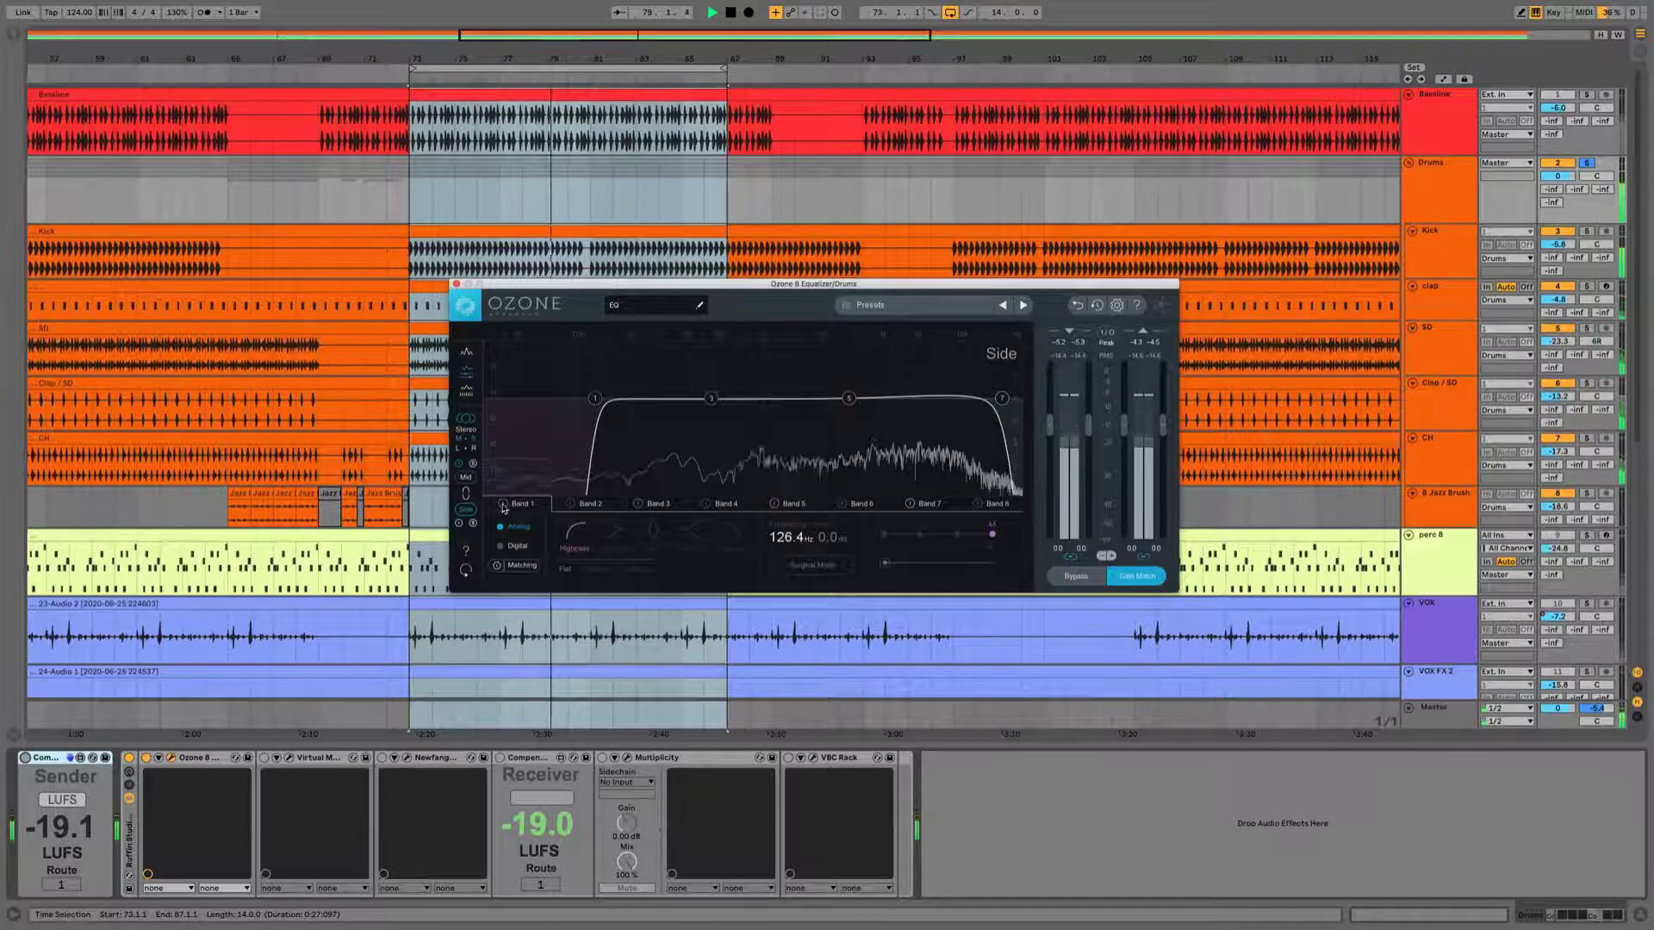
{"action": "left_click", "coordinate": [503, 505]}
{"action": "left_click", "coordinate": [503, 506]}
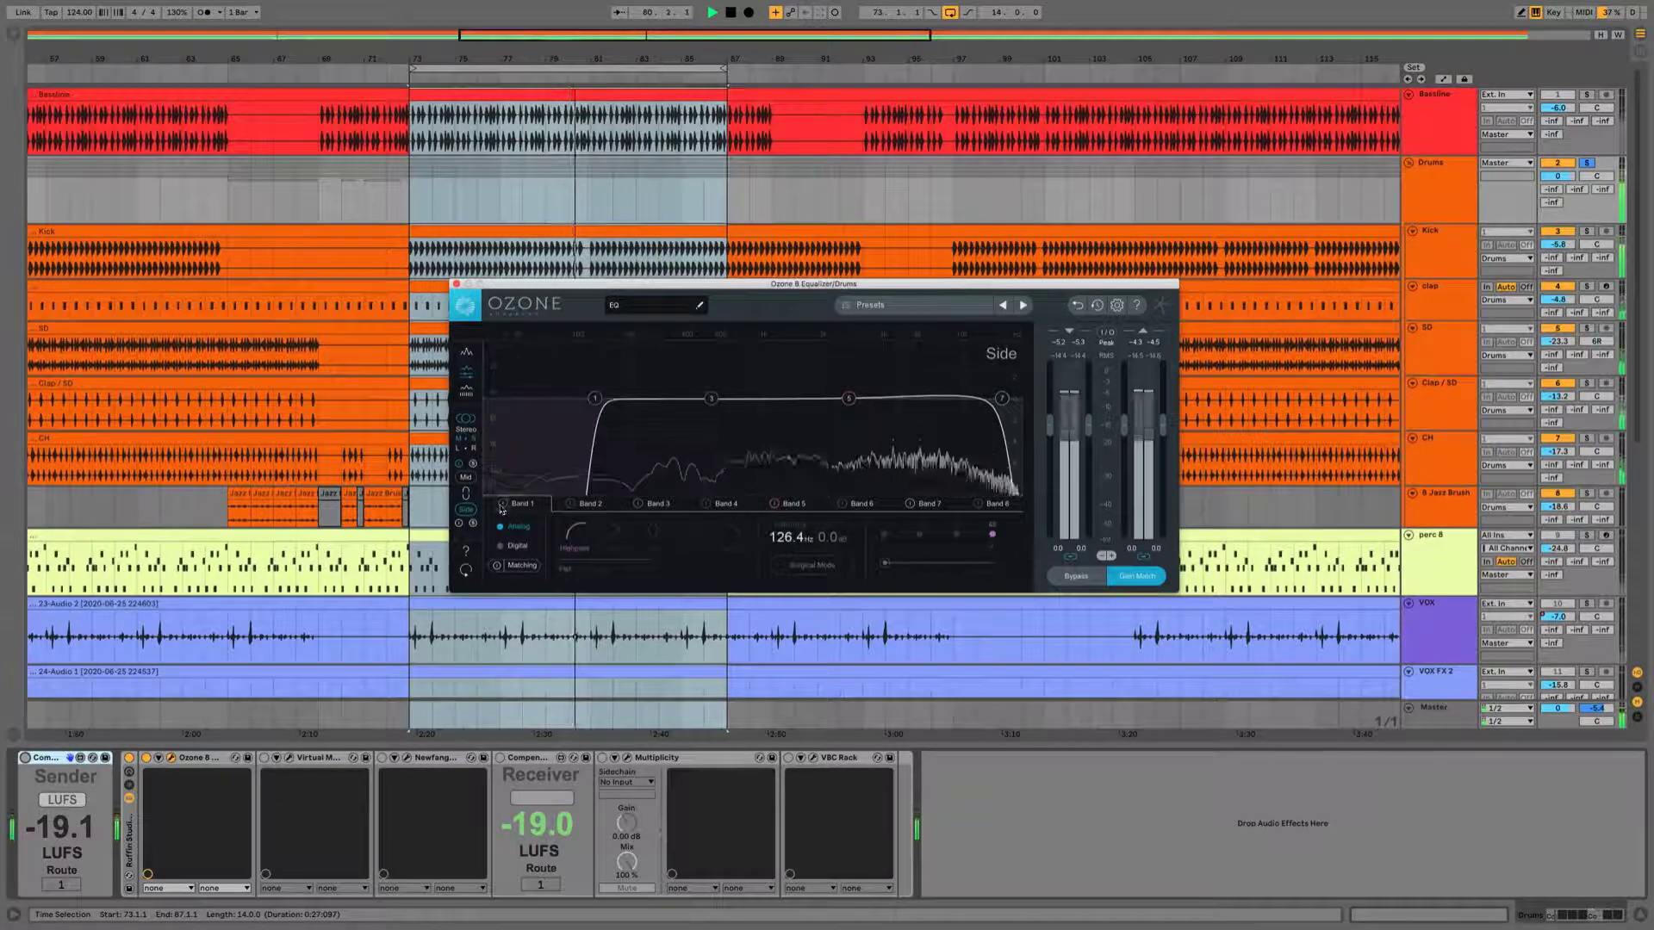
{"action": "key", "text": "space"}
- Show the Side channel's Band 7 low-pass settings and compare the looped drums with the equalizer bypassed and active
{"action": "left_click", "coordinate": [1001, 400]}
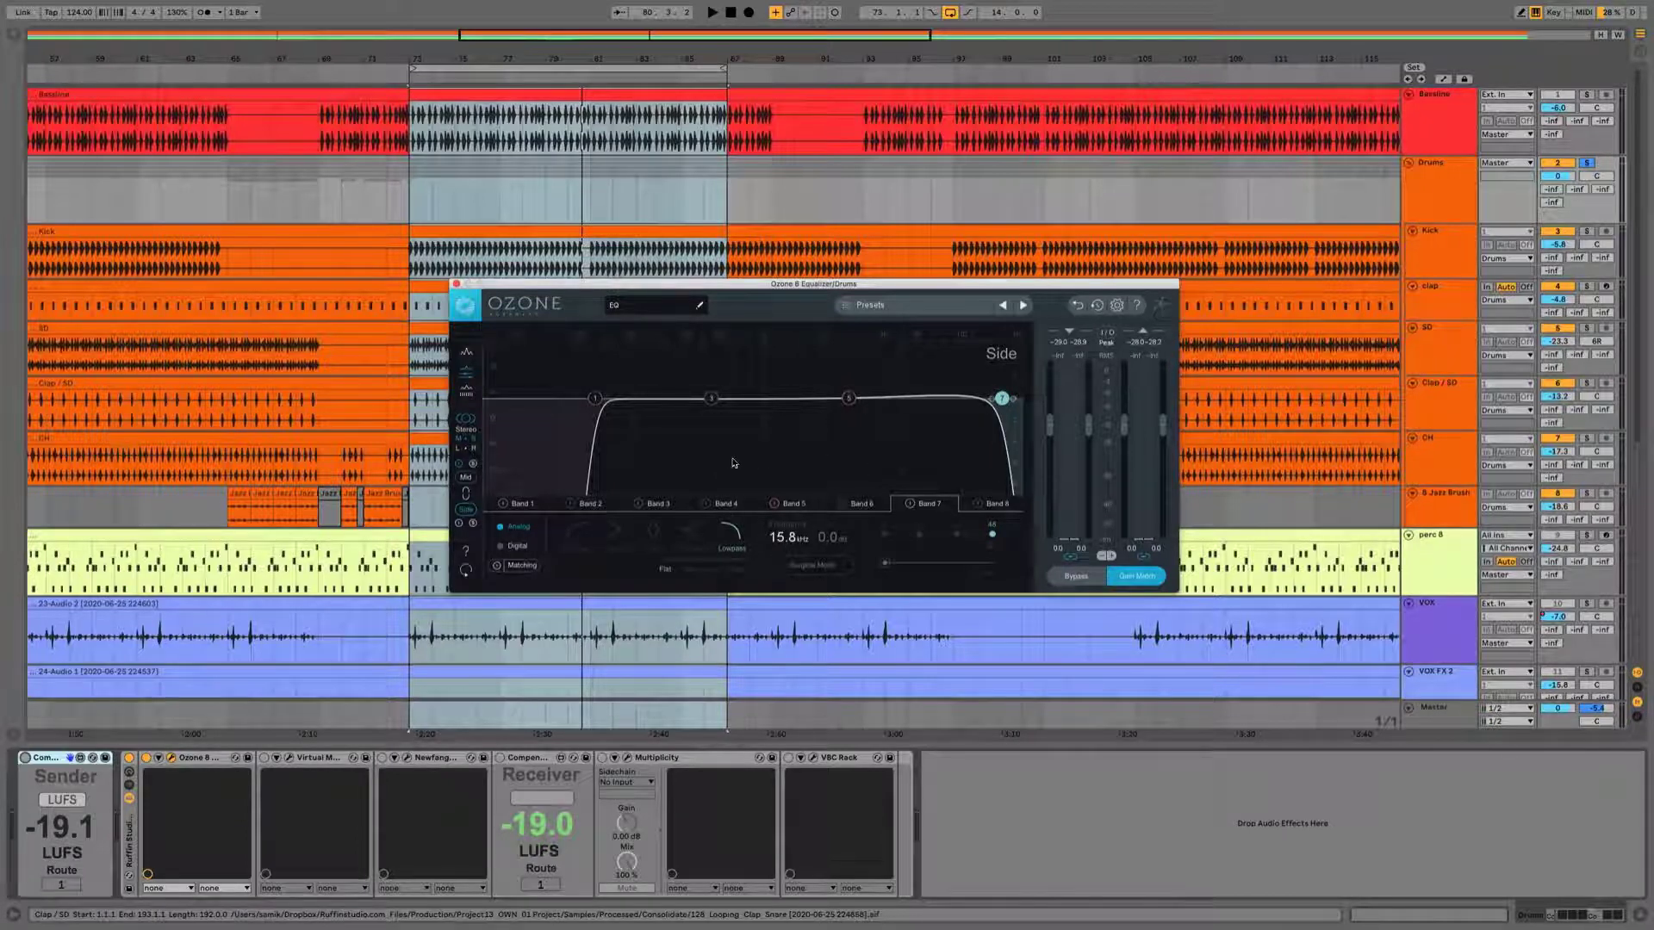
{"action": "key", "text": "space"}
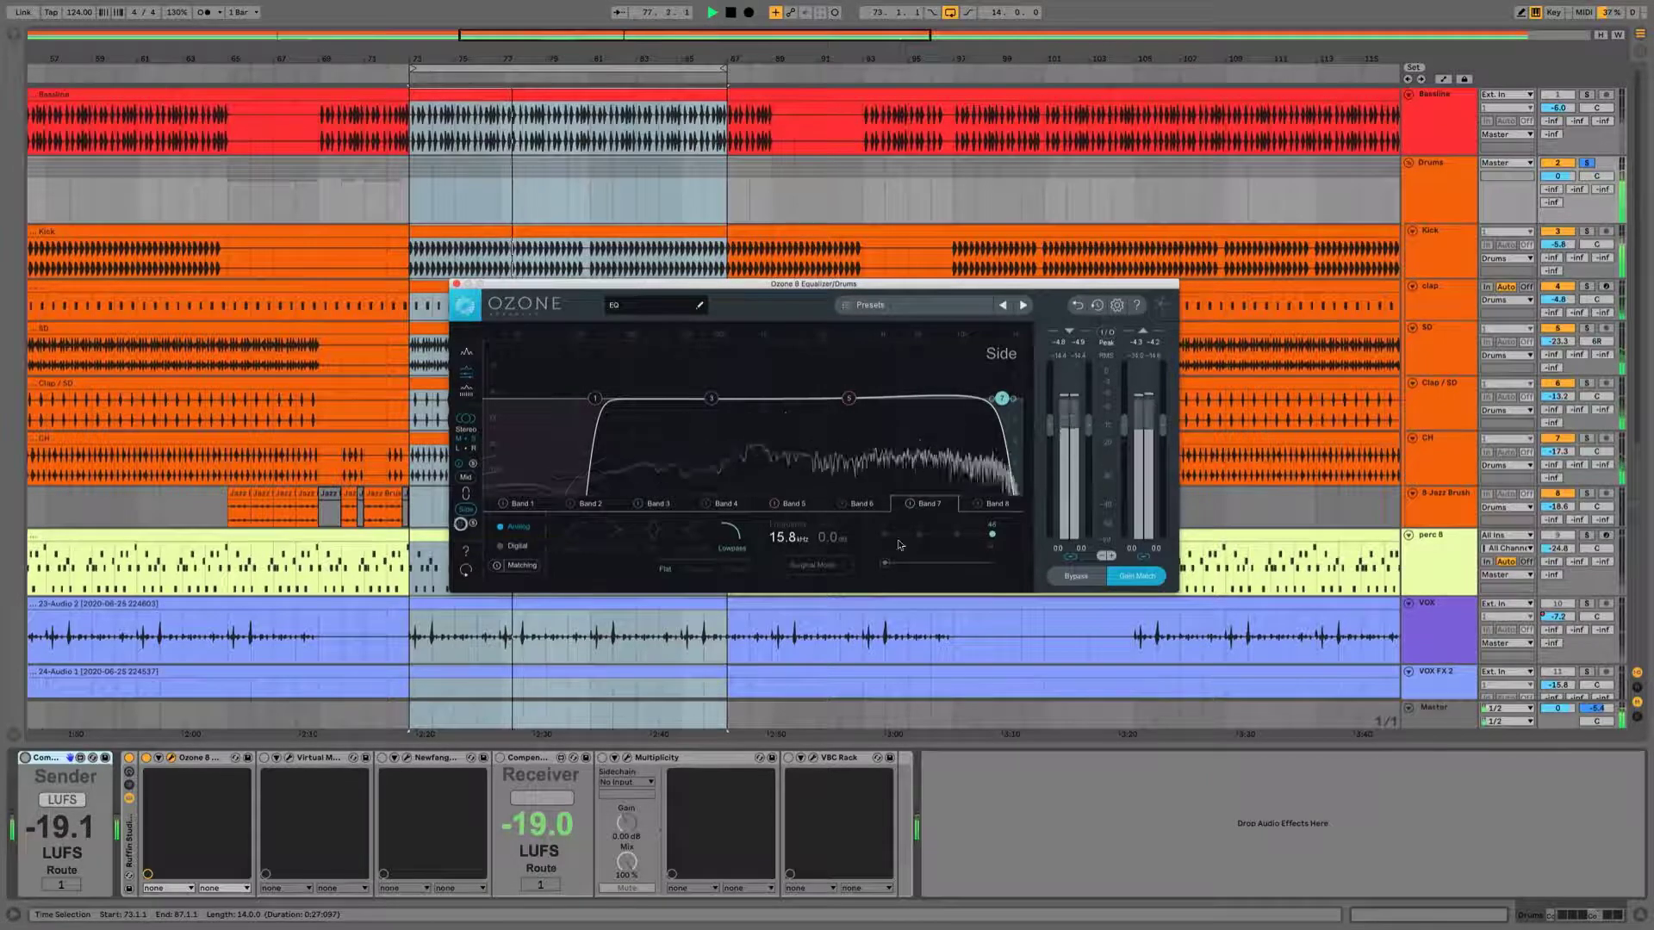
{"action": "left_click", "coordinate": [1085, 578]}
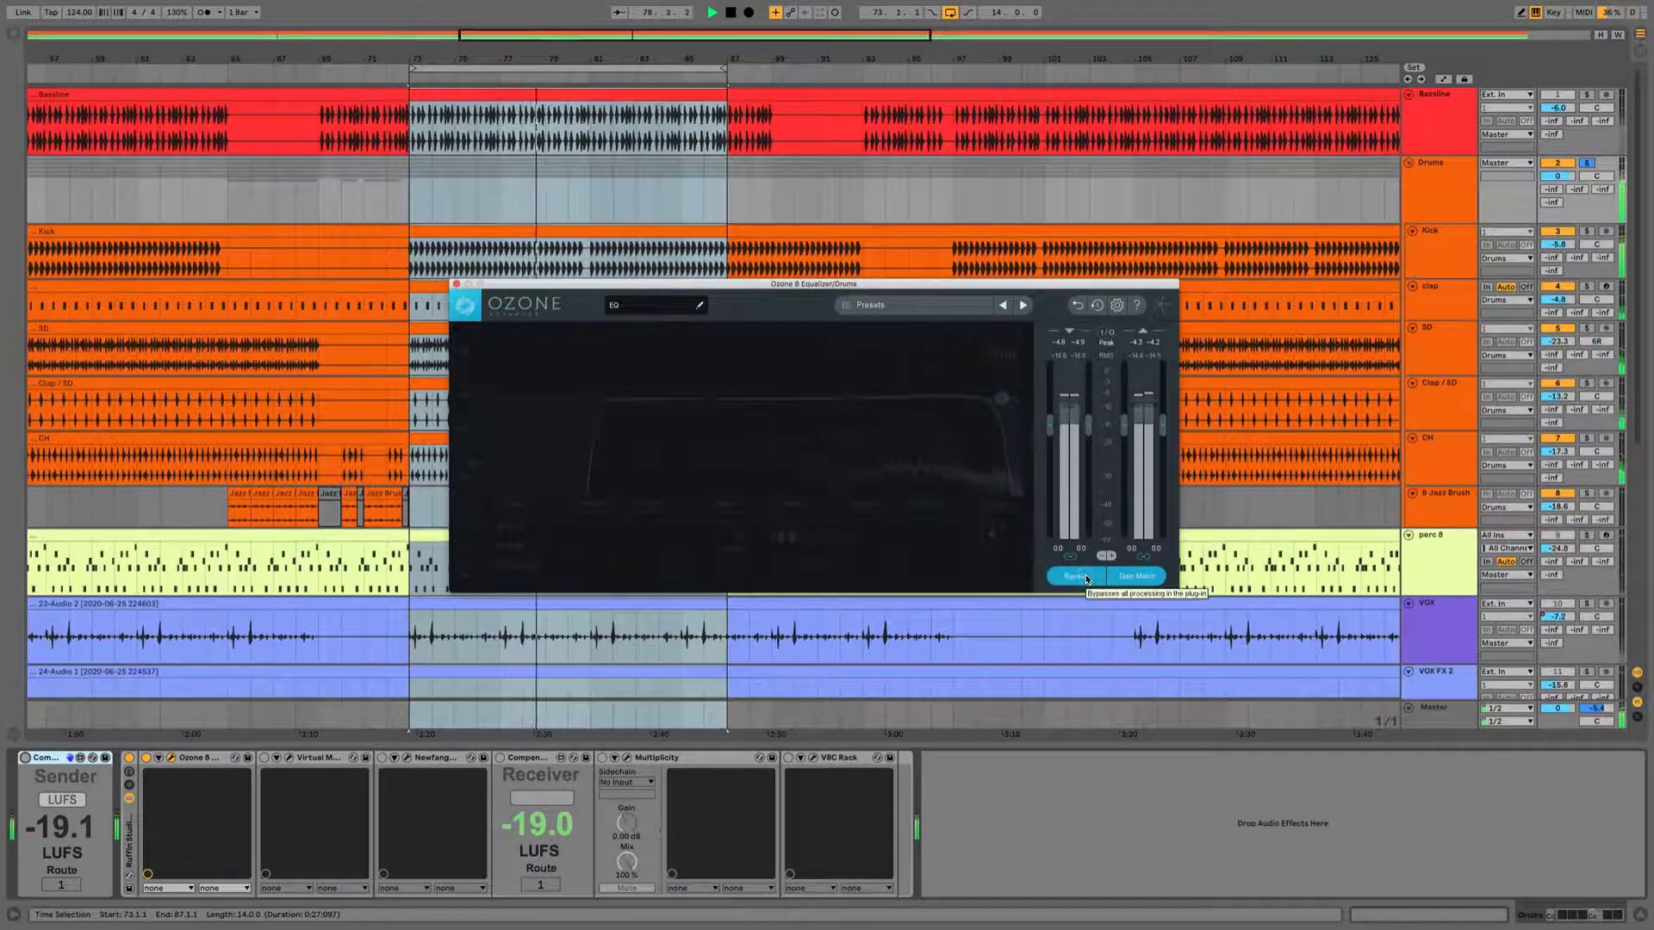
{"action": "left_click", "coordinate": [1084, 577]}
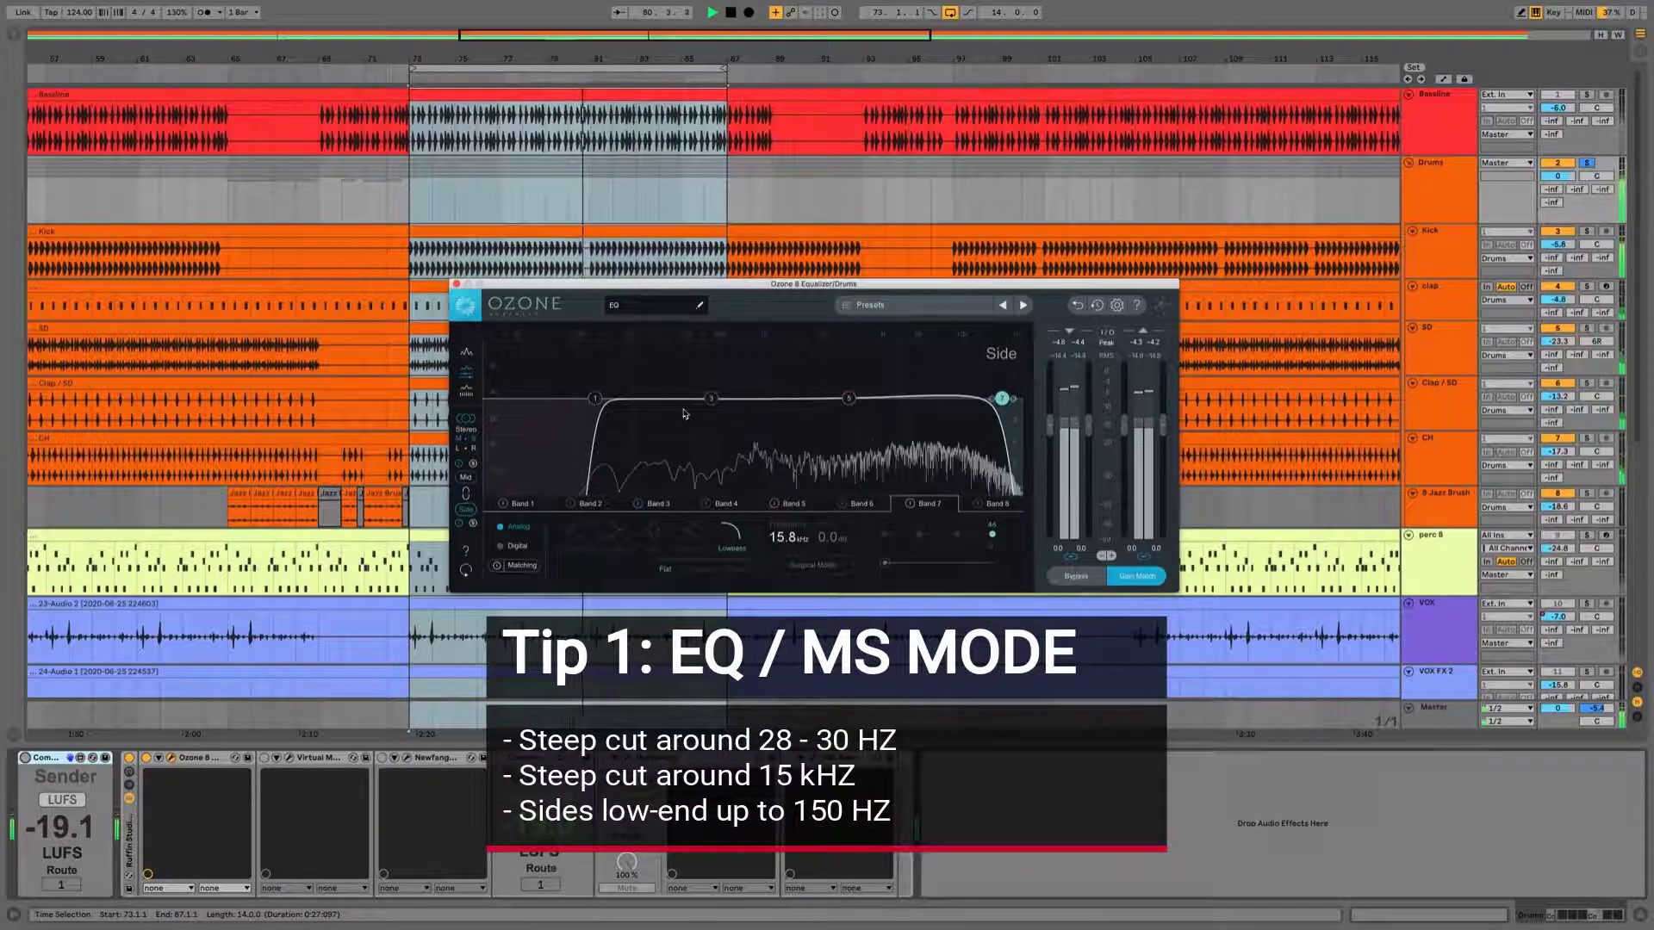
{"action": "key", "text": "space"}
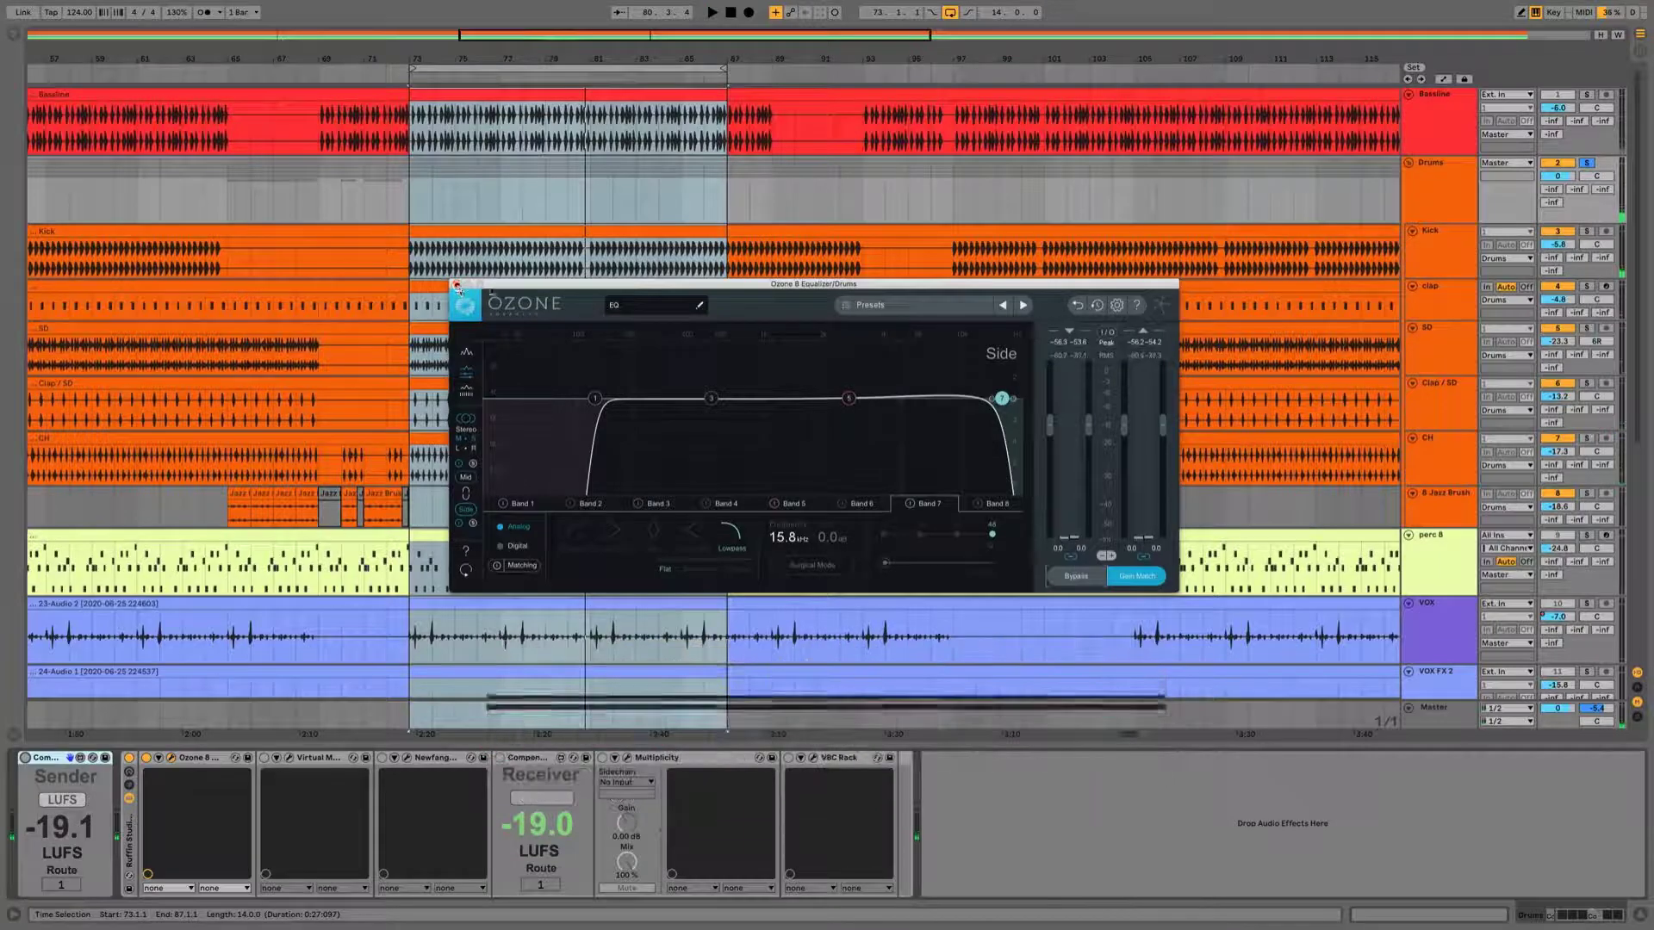
- Close the equalizer window, enable Virtual Mix Rack on the Drums group and position its open window over the arrangement
{"action": "left_click", "coordinate": [172, 760]}
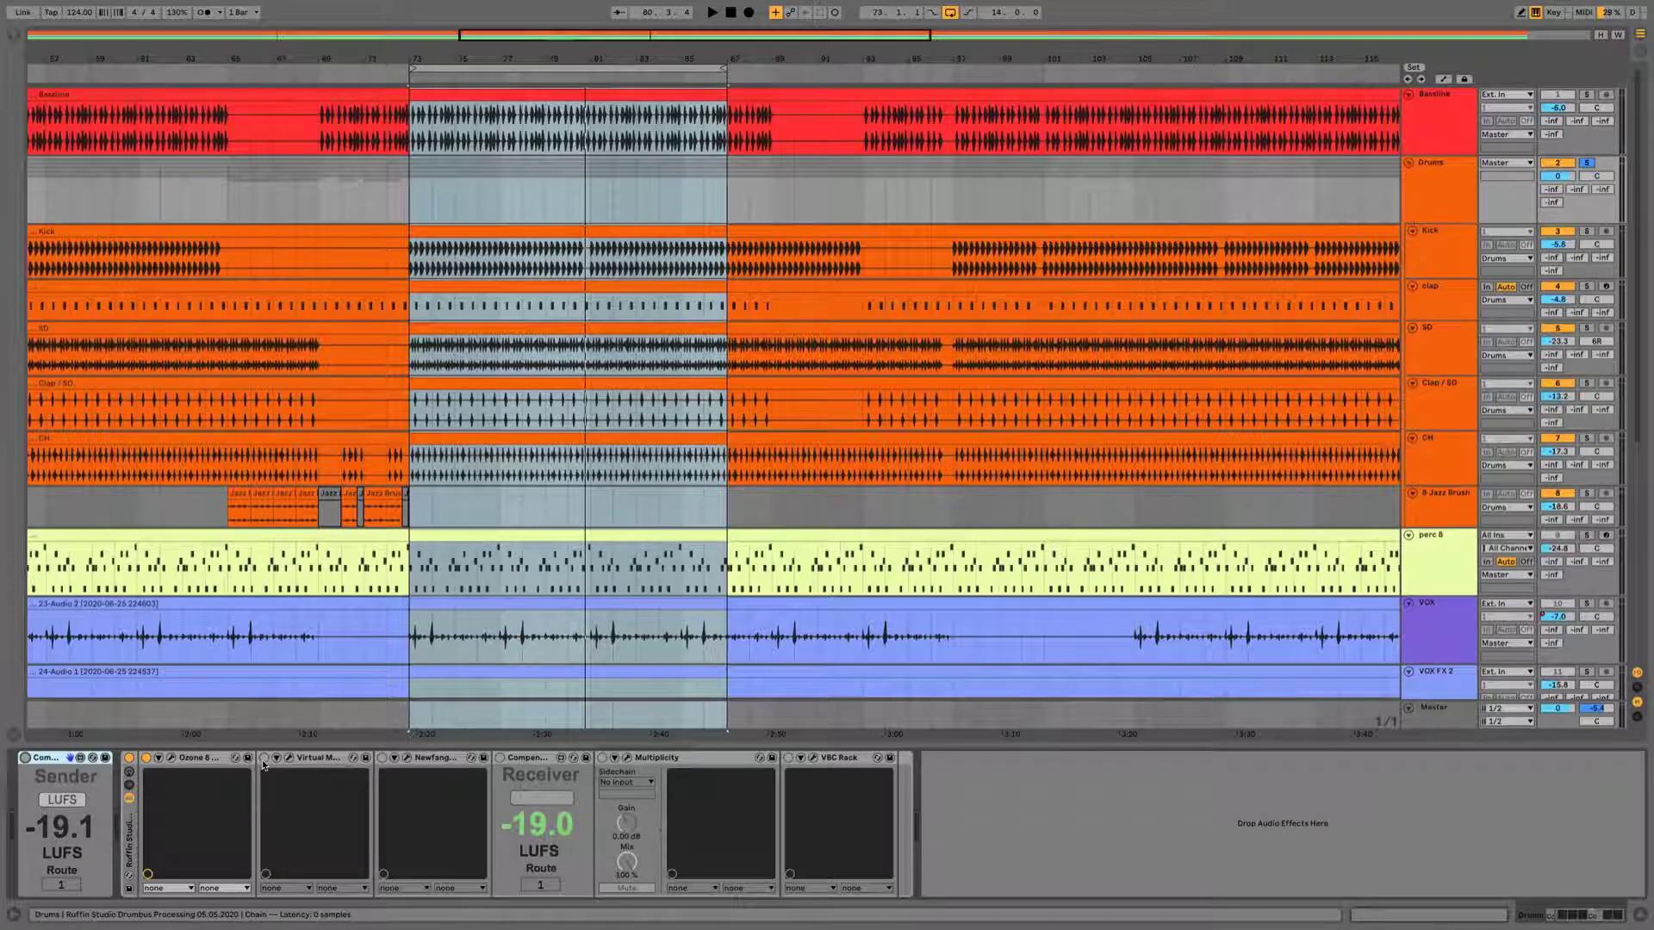
{"action": "left_click", "coordinate": [263, 759]}
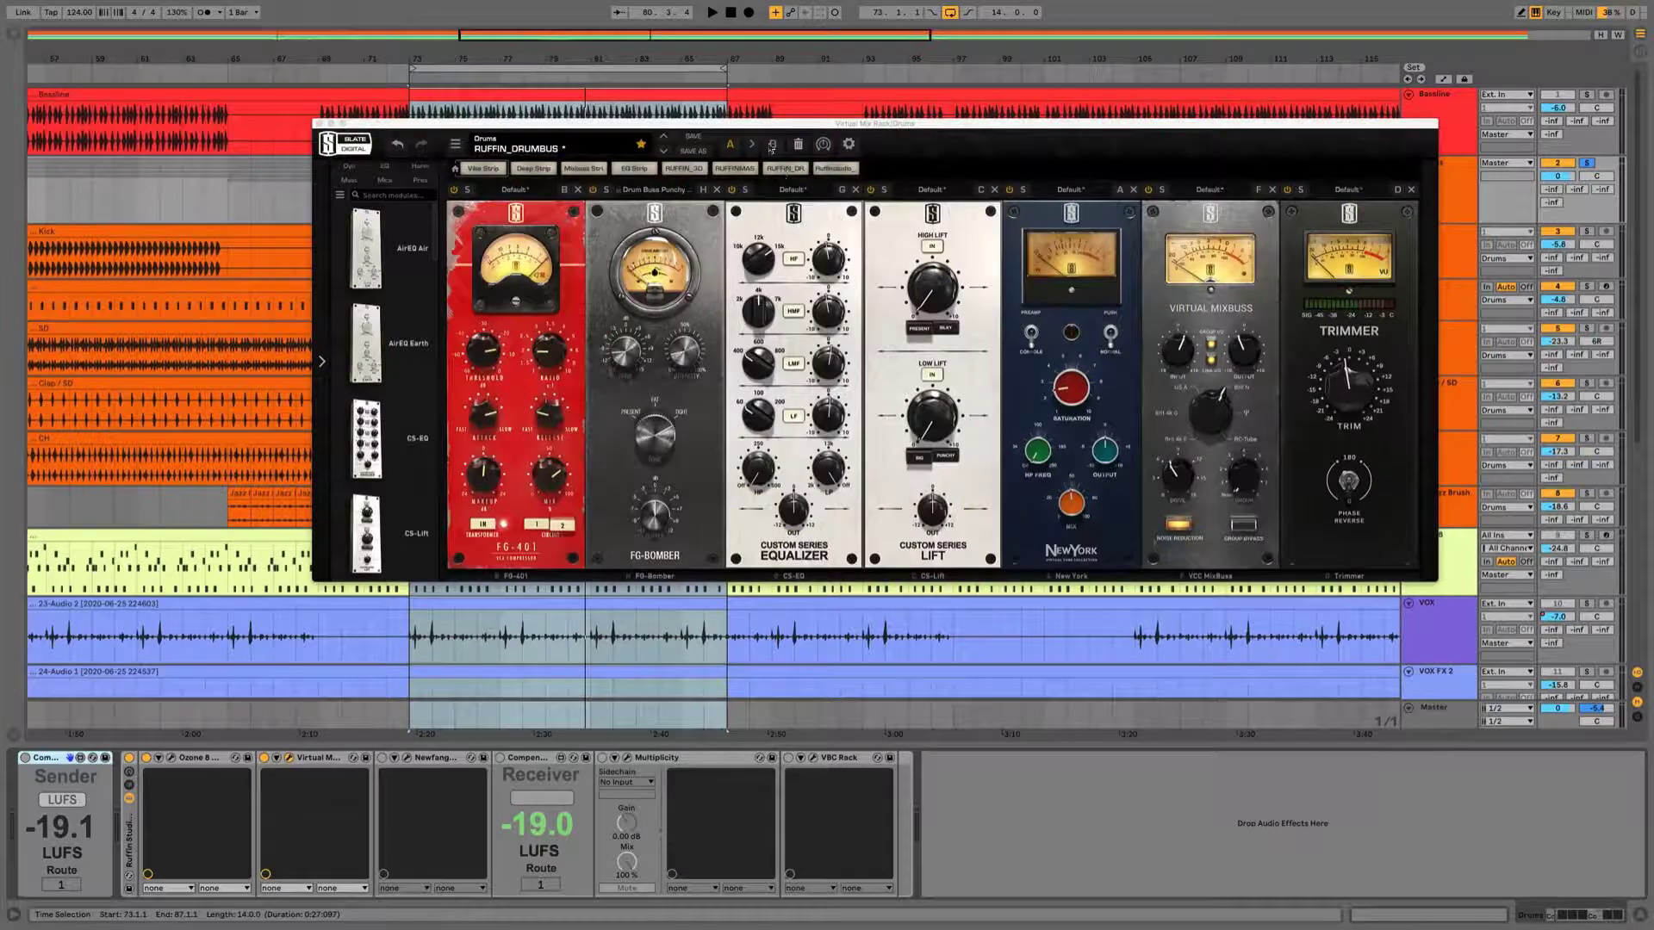
{"action": "left_click_drag", "start_coordinate": [781, 130], "coordinate": [739, 246]}
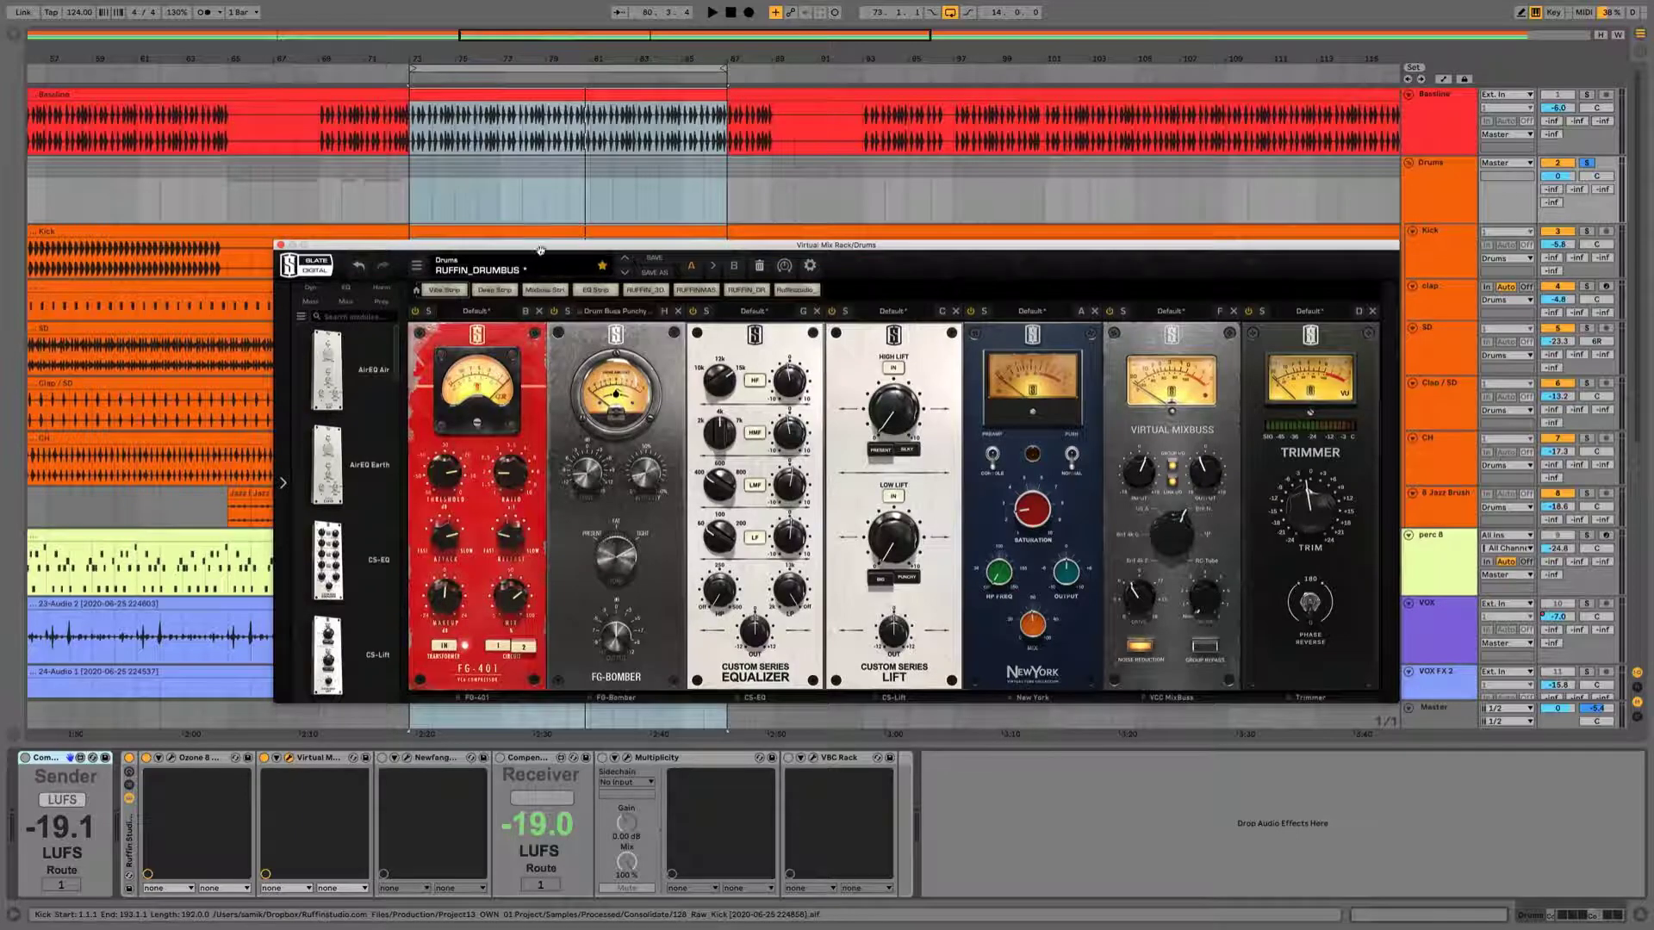
{"action": "left_click_drag", "start_coordinate": [540, 250], "coordinate": [542, 243]}
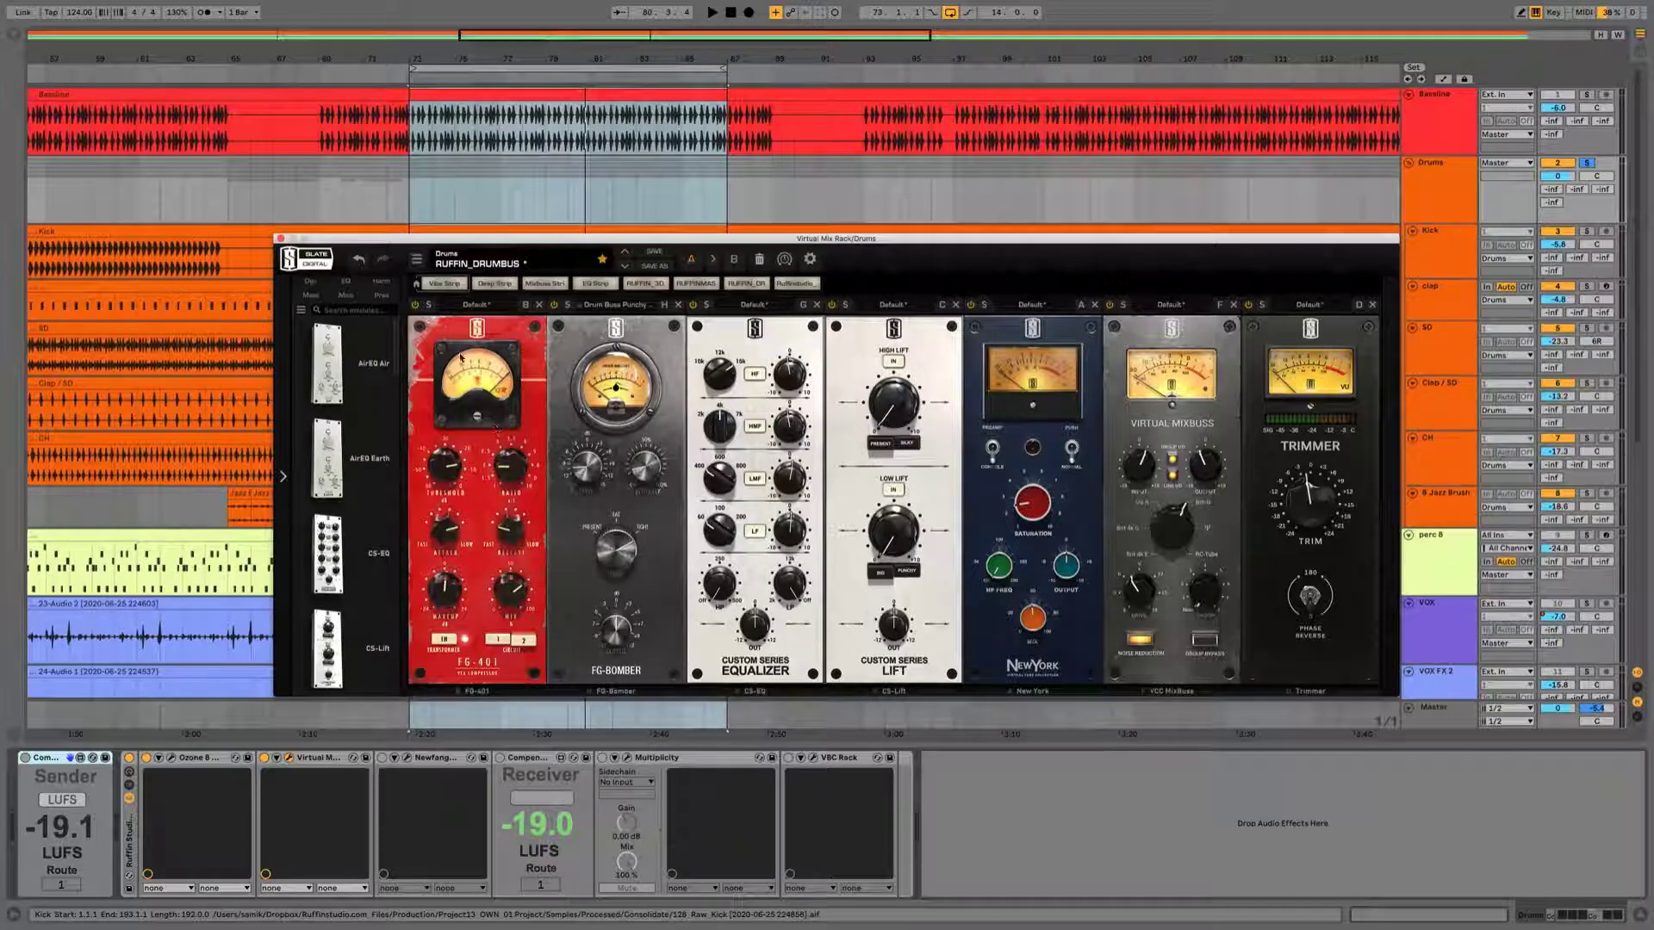
- Switch off the FG-Bomber, CS-EQ, CS-Lift, New York and VCC MixBuss modules in the rack
{"action": "mouse_move", "coordinate": [579, 384]}
{"action": "left_mouse_down"}
{"action": "mouse_move", "coordinate": [345, 386]}
{"action": "mouse_move", "coordinate": [588, 385]}
{"action": "left_mouse_up"}
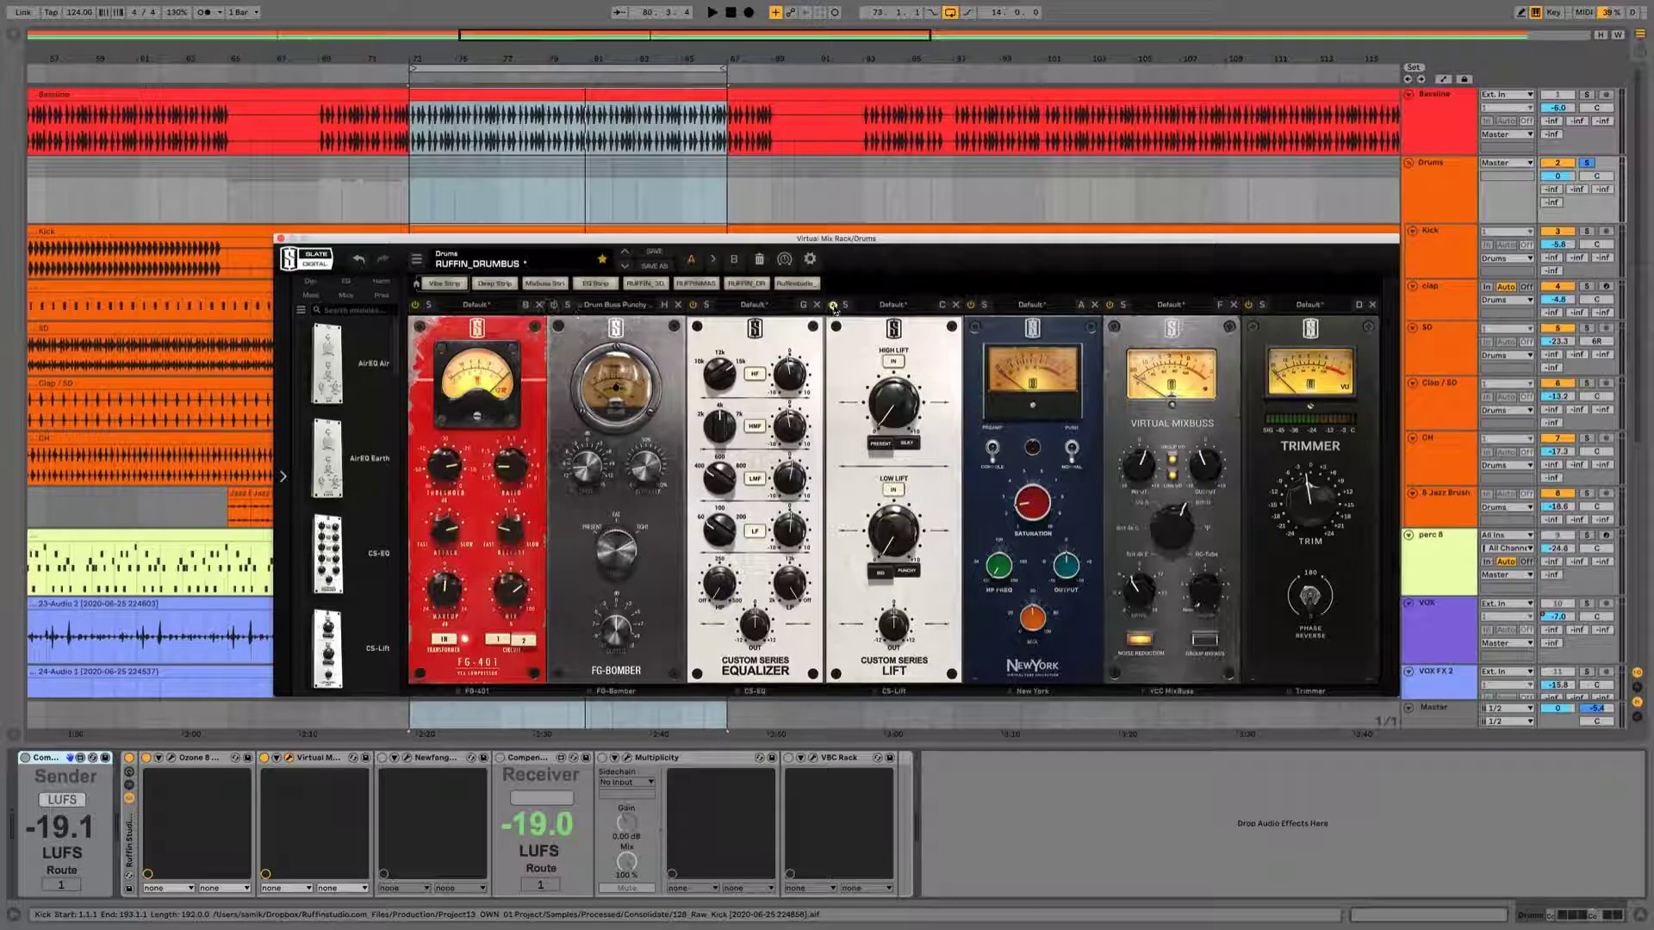
{"action": "left_click", "coordinate": [971, 306]}
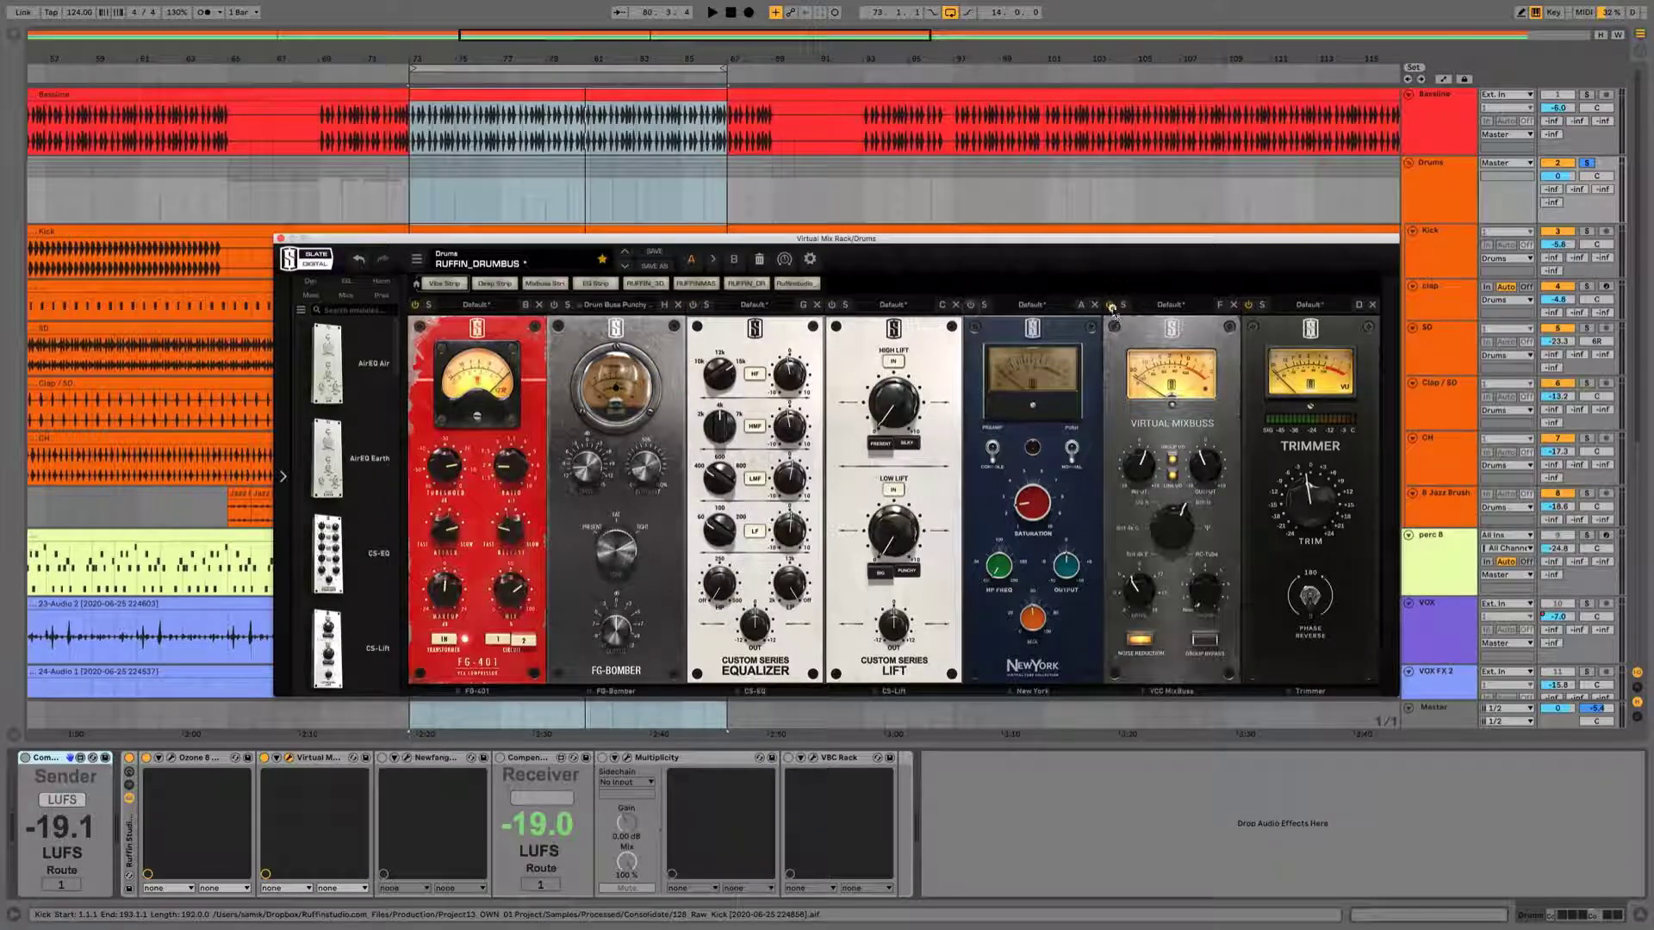
{"action": "left_click", "coordinate": [1110, 305]}
- Play the looped drums, reposition the rack window and repeatedly compare the sound with the FG-401 compressor bypassed and active
{"action": "key", "text": "space"}
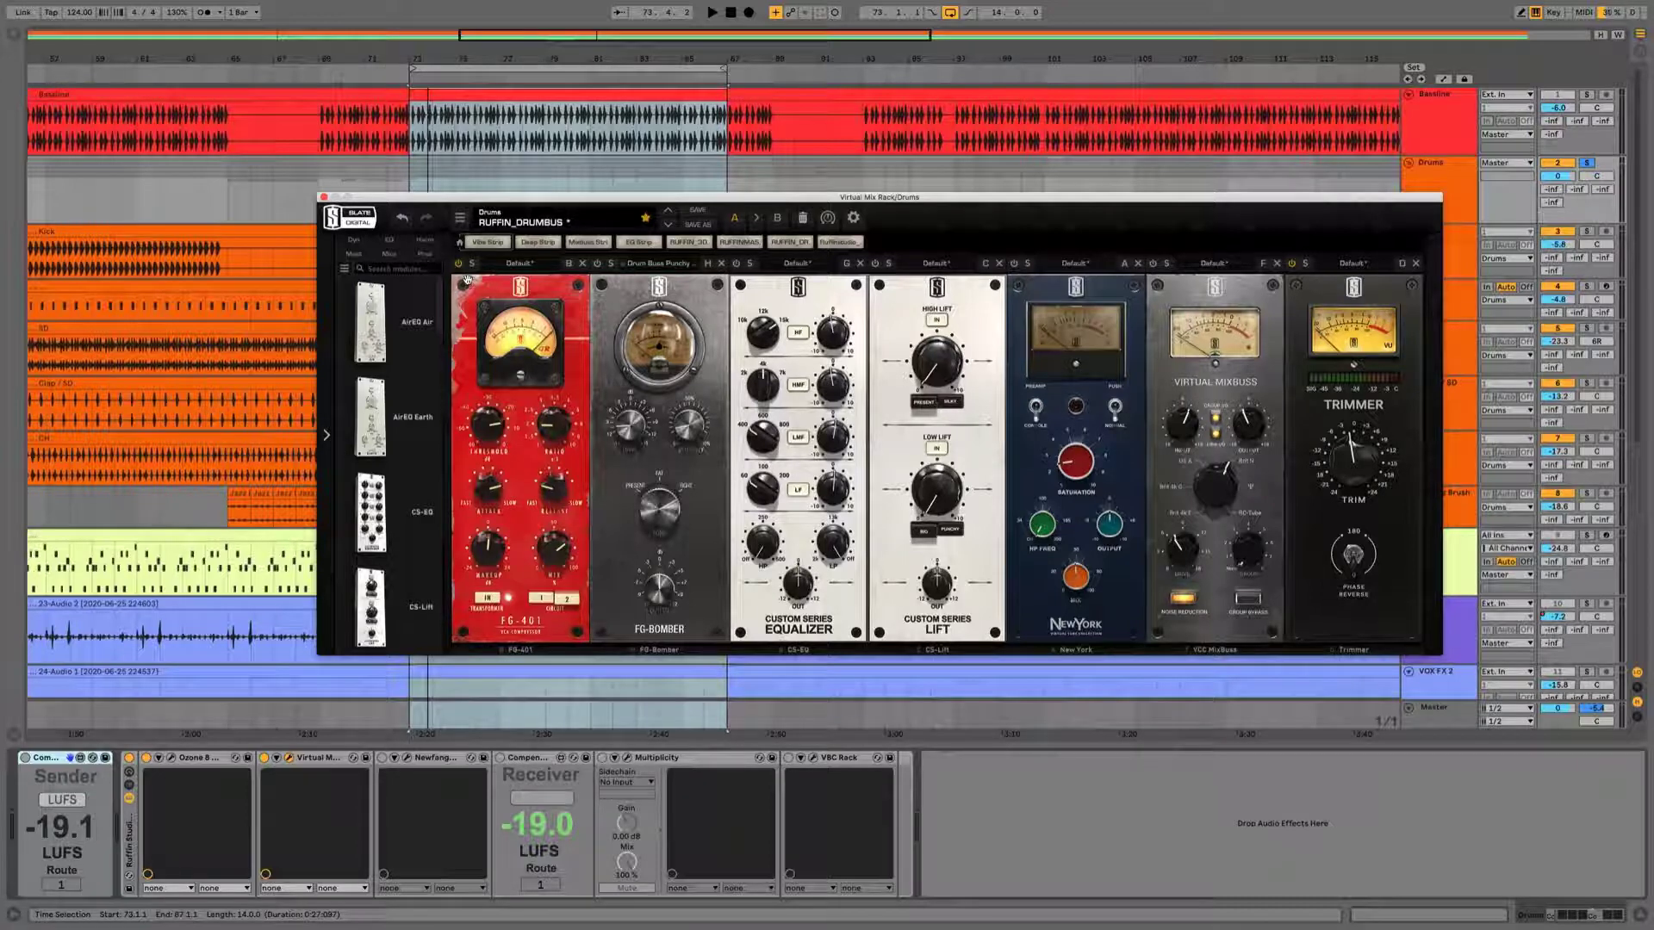
{"action": "left_click_drag", "start_coordinate": [594, 199], "coordinate": [566, 210]}
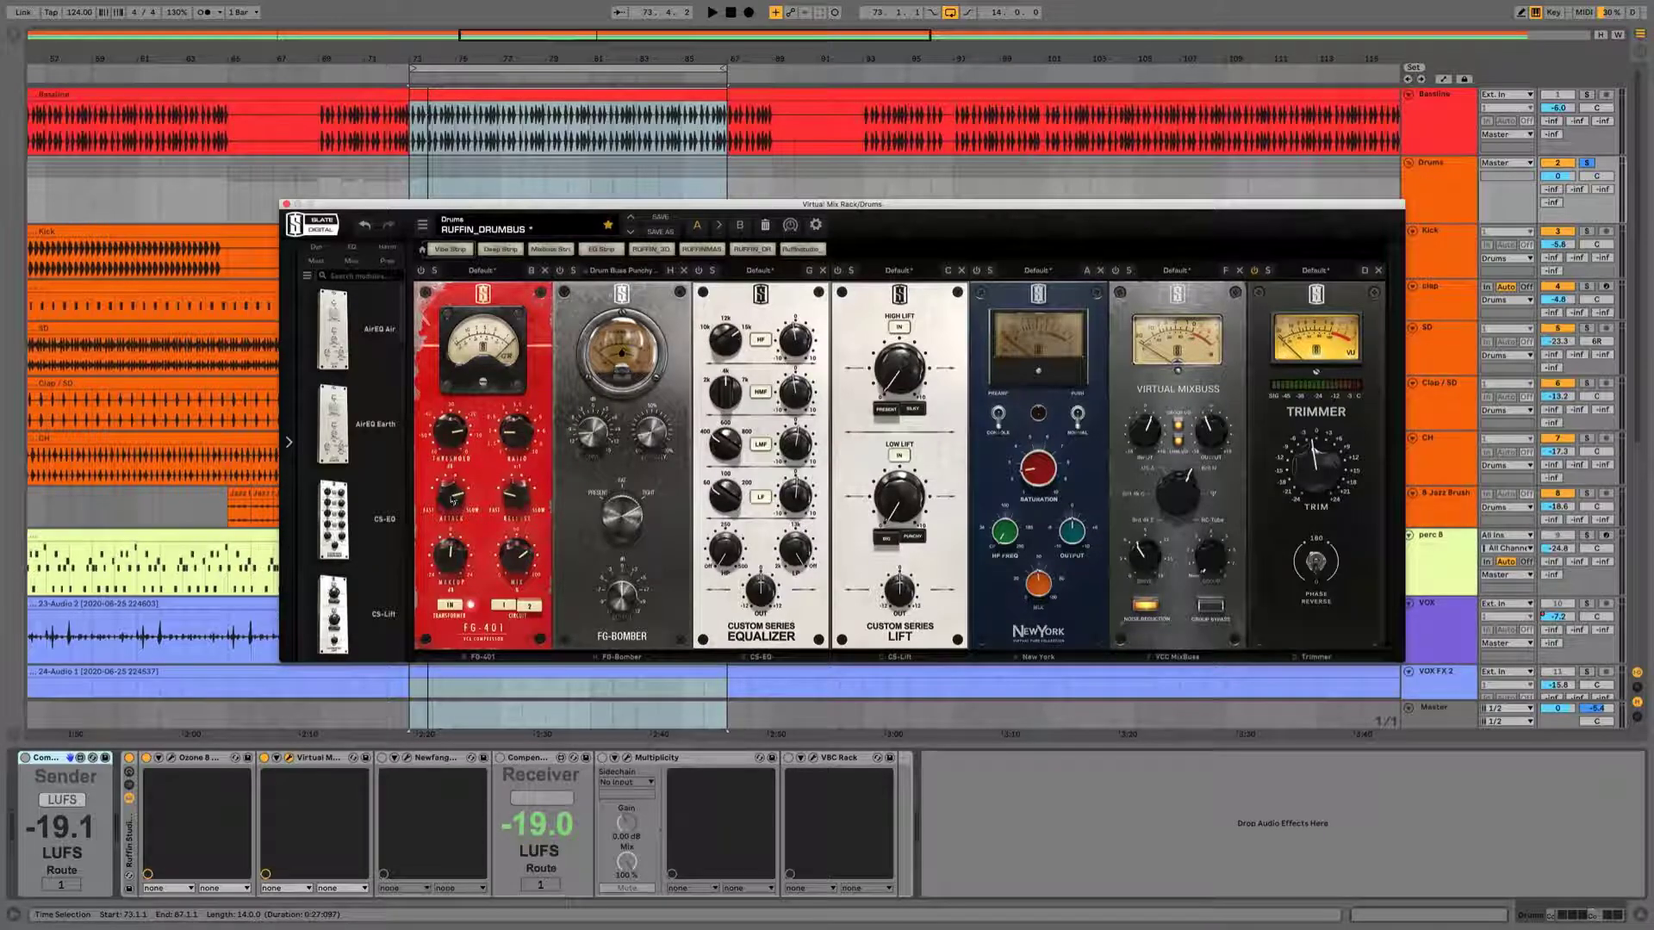
{"action": "mouse_move", "coordinate": [461, 438]}
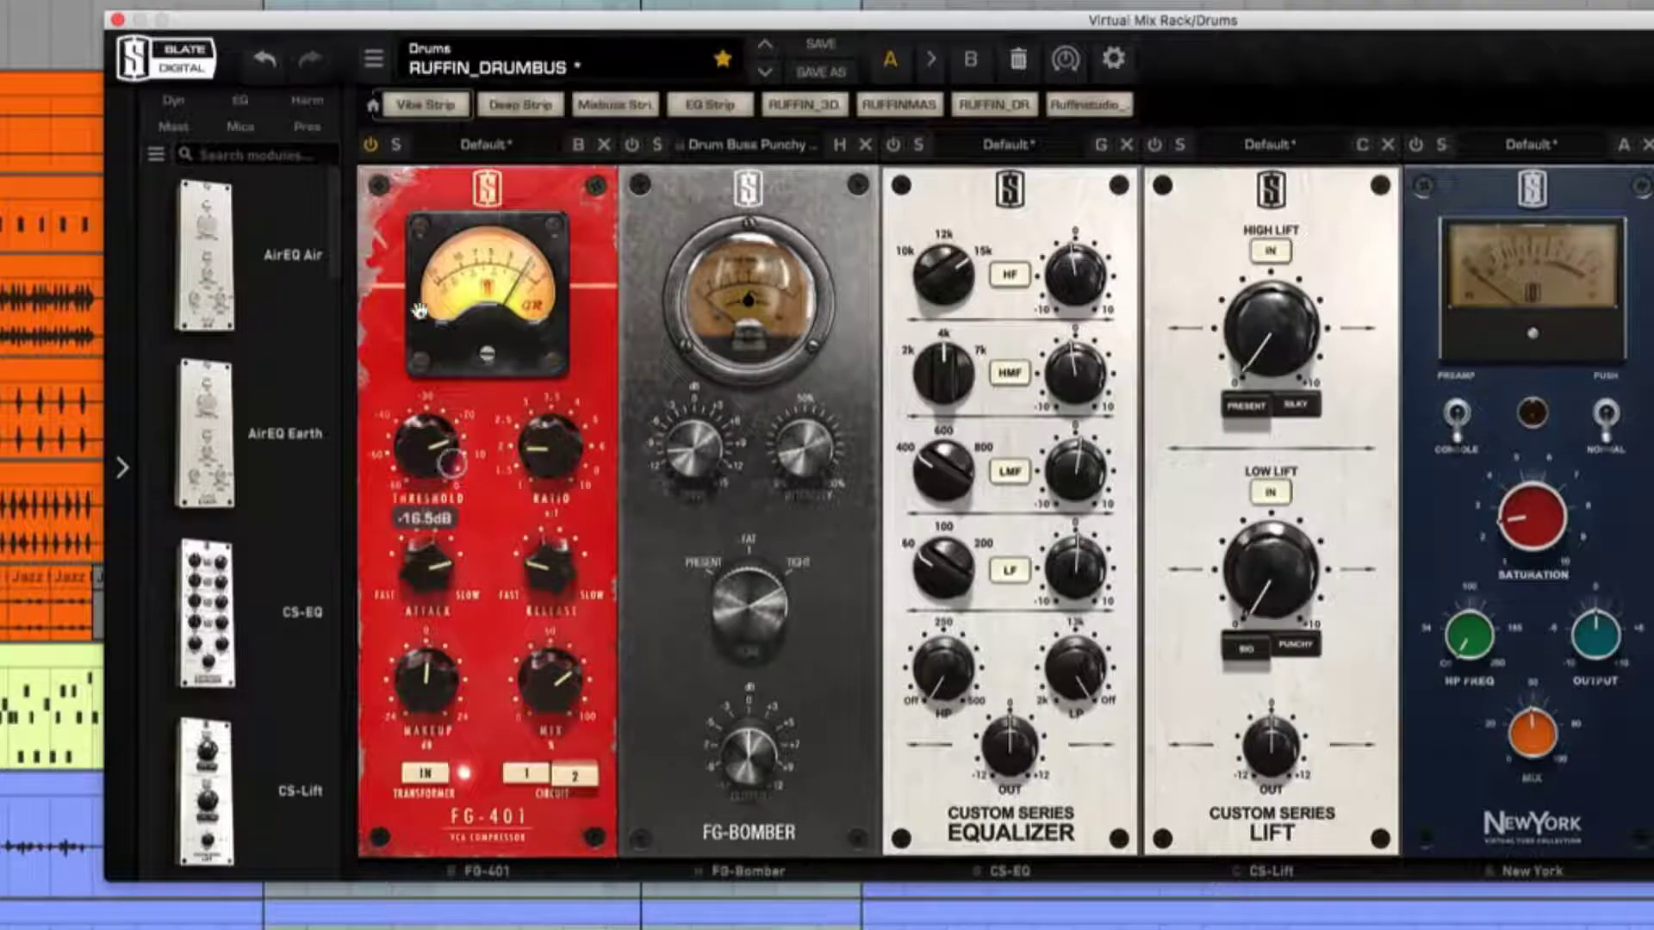
{"action": "left_click", "coordinate": [371, 145]}
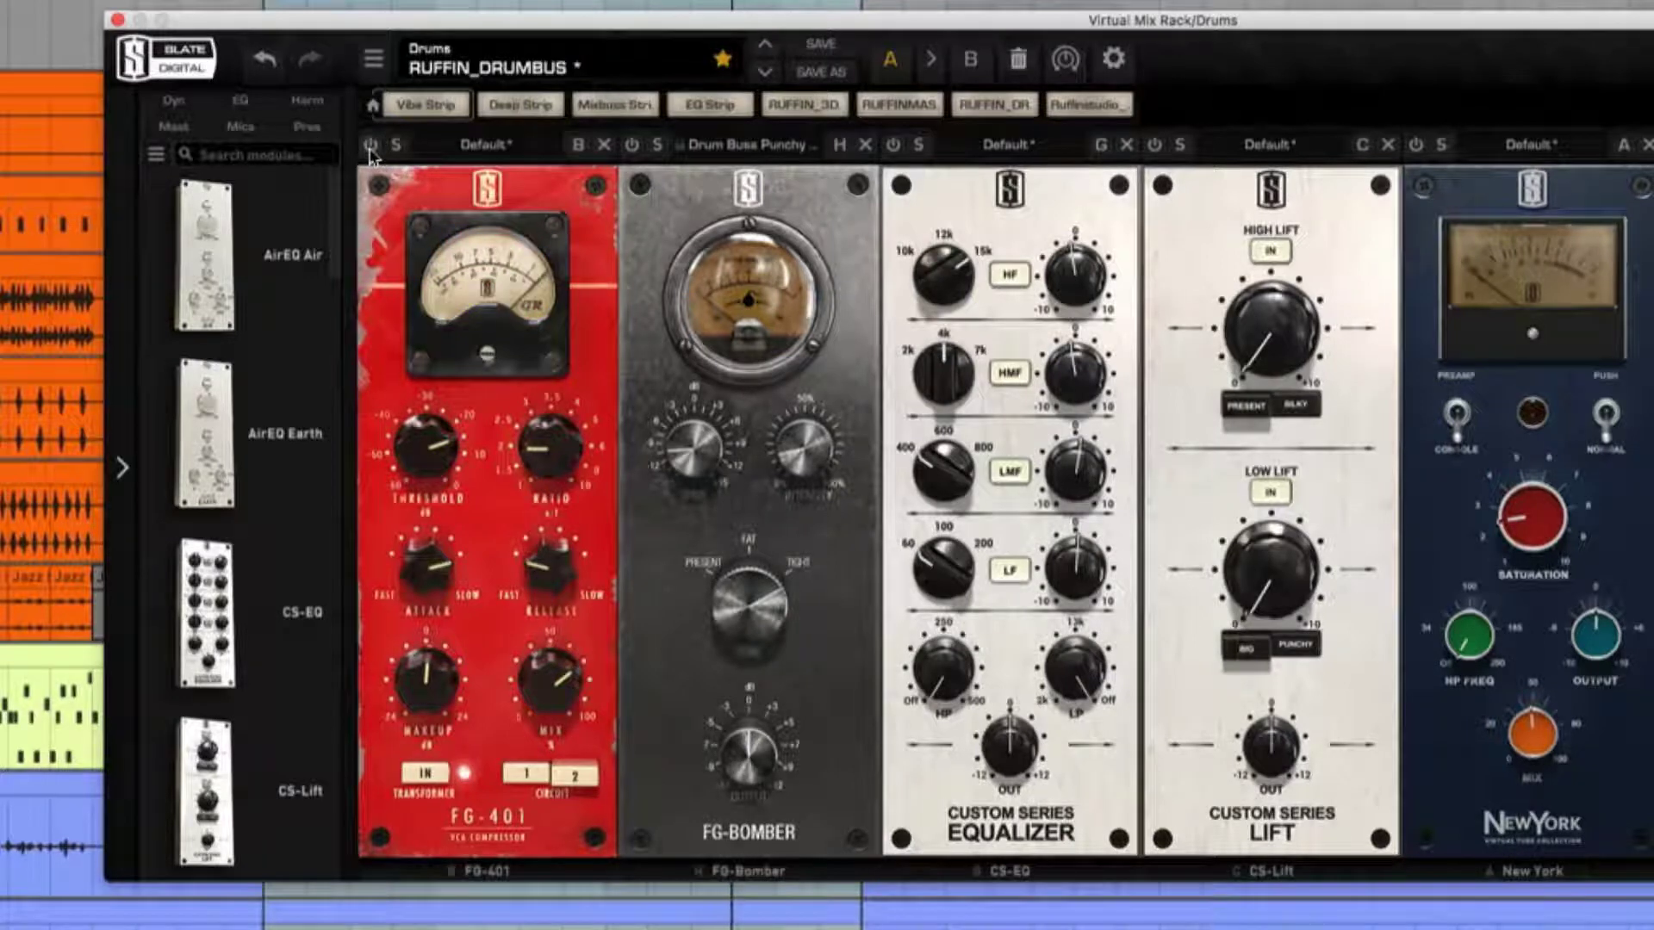
{"action": "left_click", "coordinate": [369, 150]}
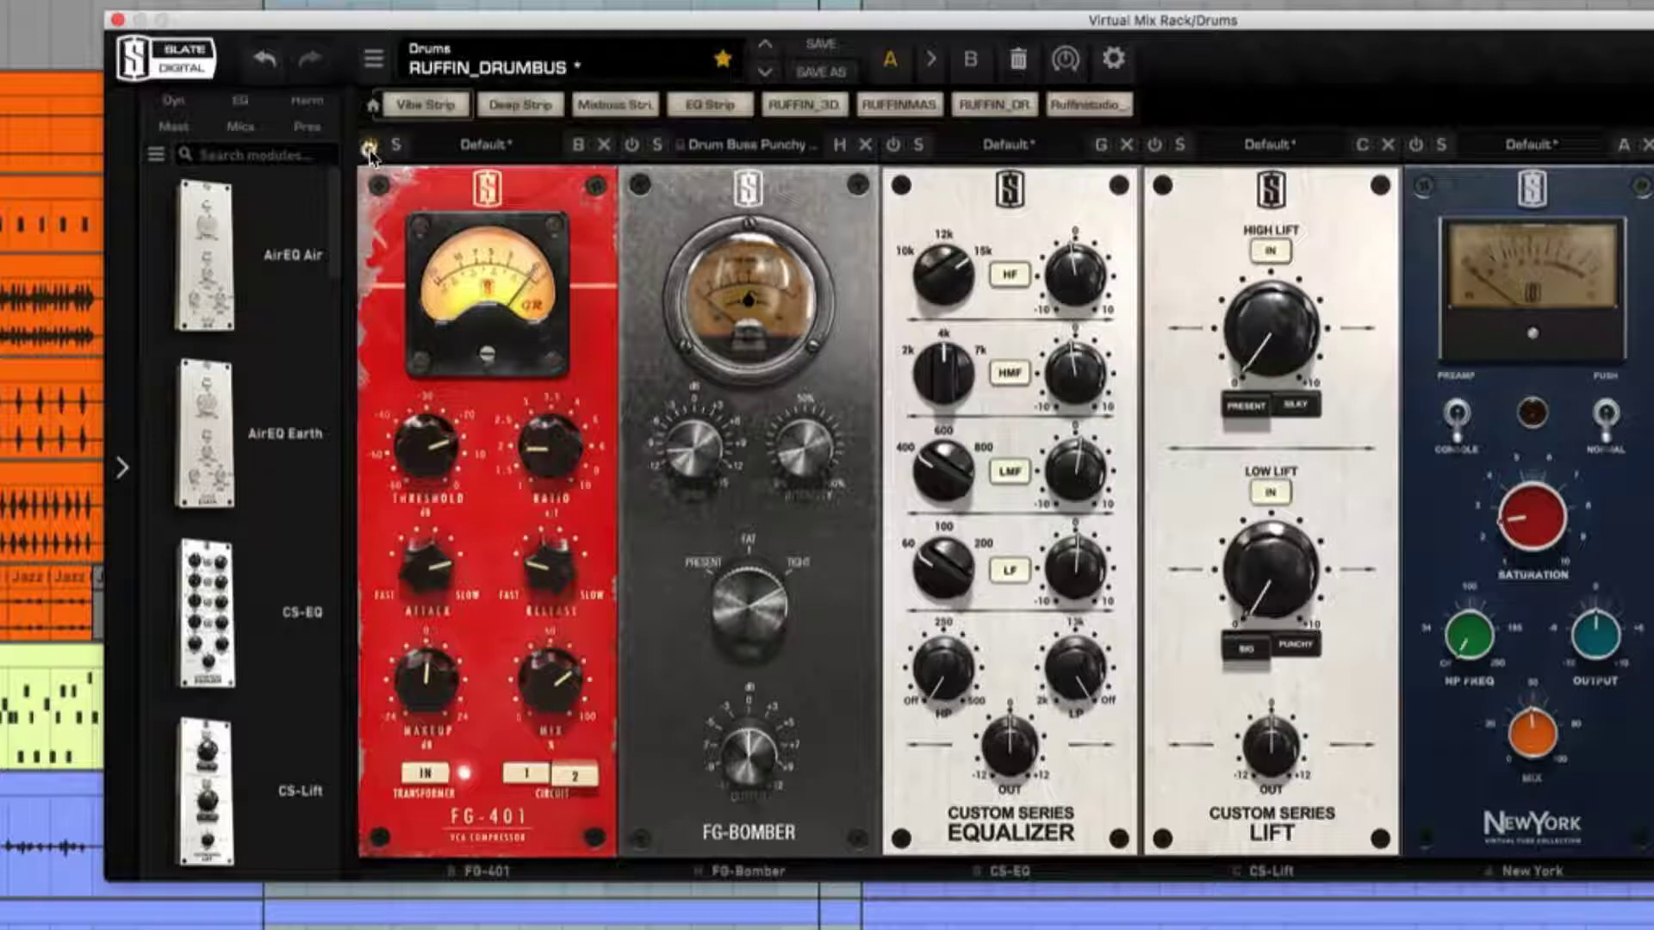
{"action": "left_click", "coordinate": [370, 148]}
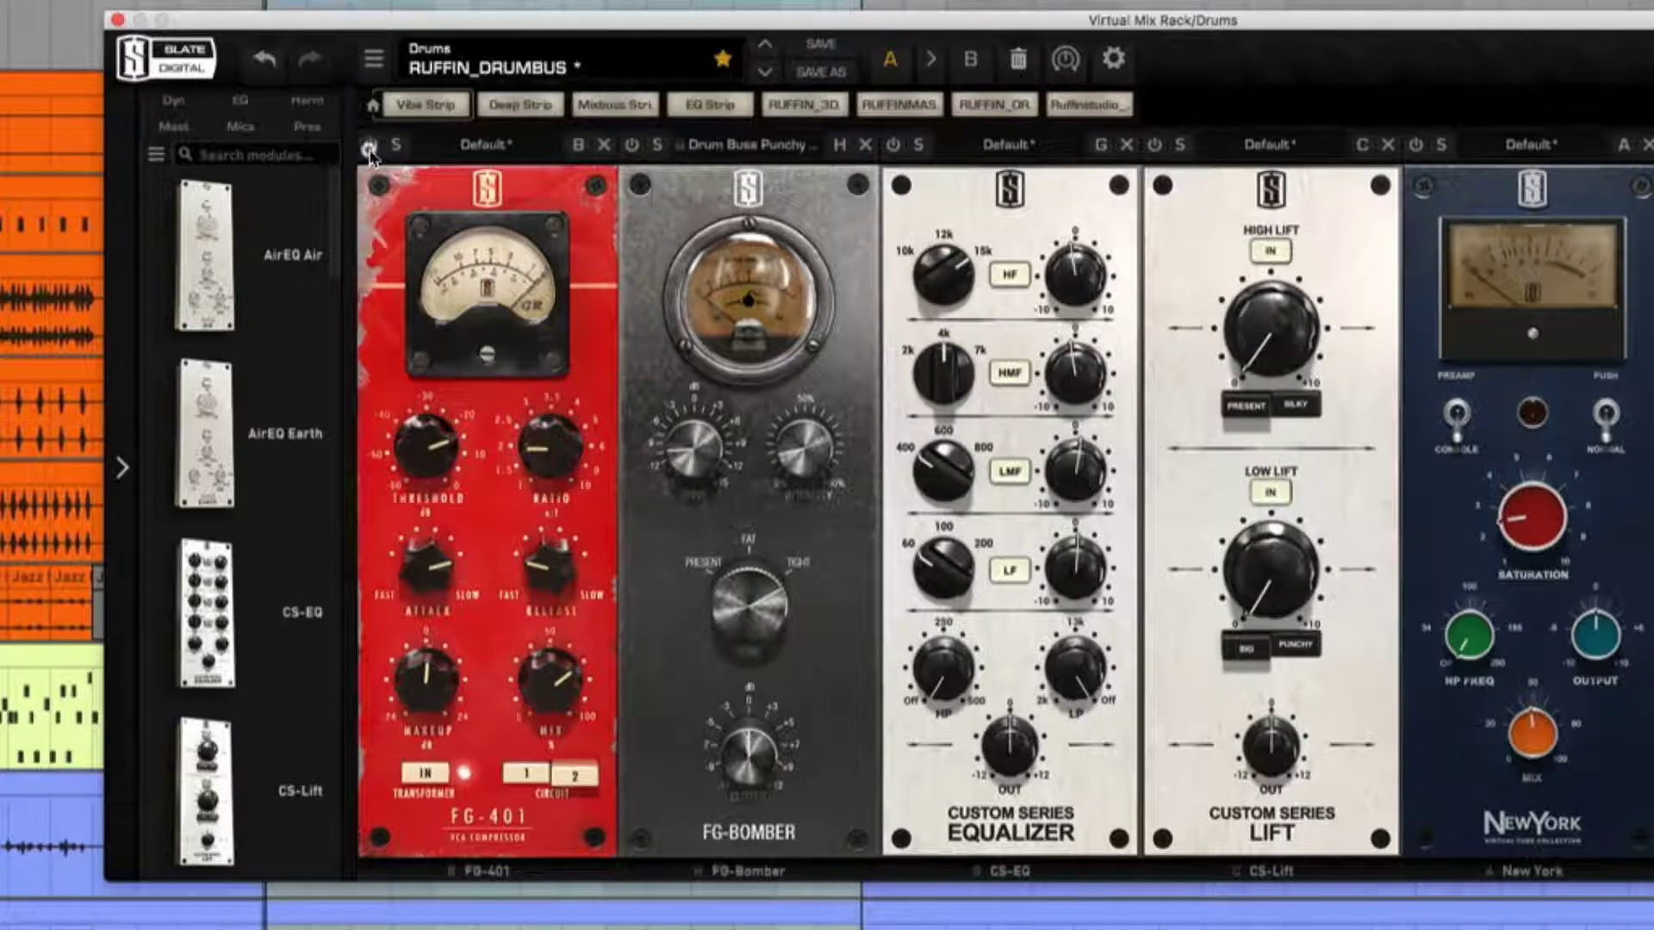
{"action": "left_click", "coordinate": [369, 148]}
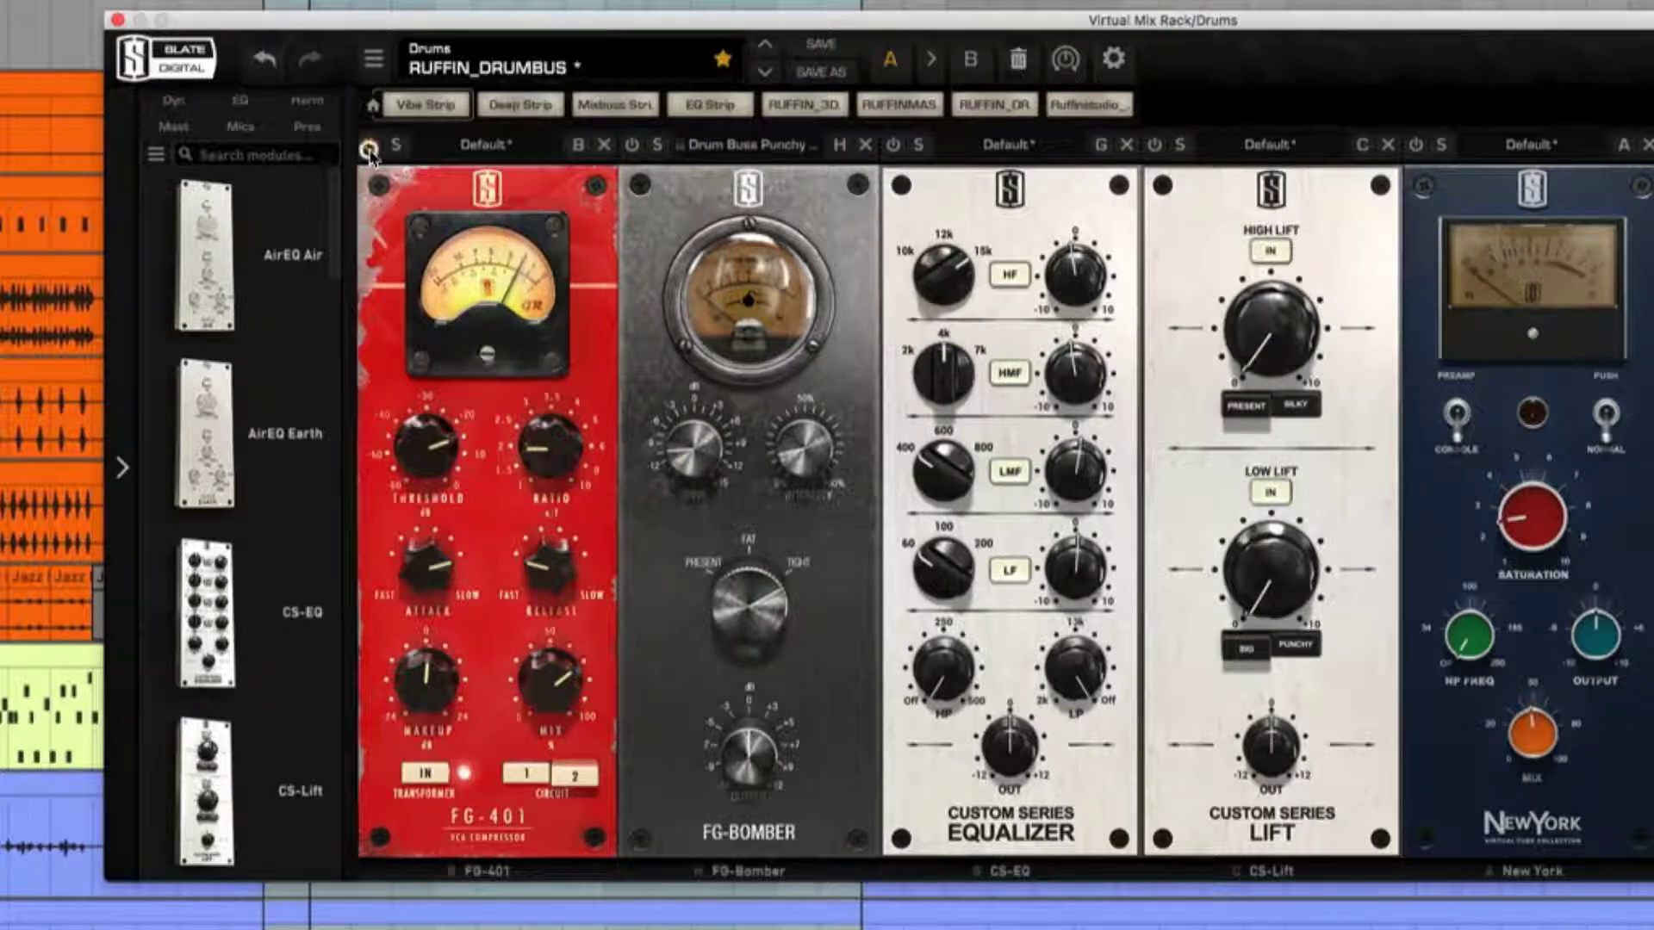
{"action": "left_click", "coordinate": [369, 148]}
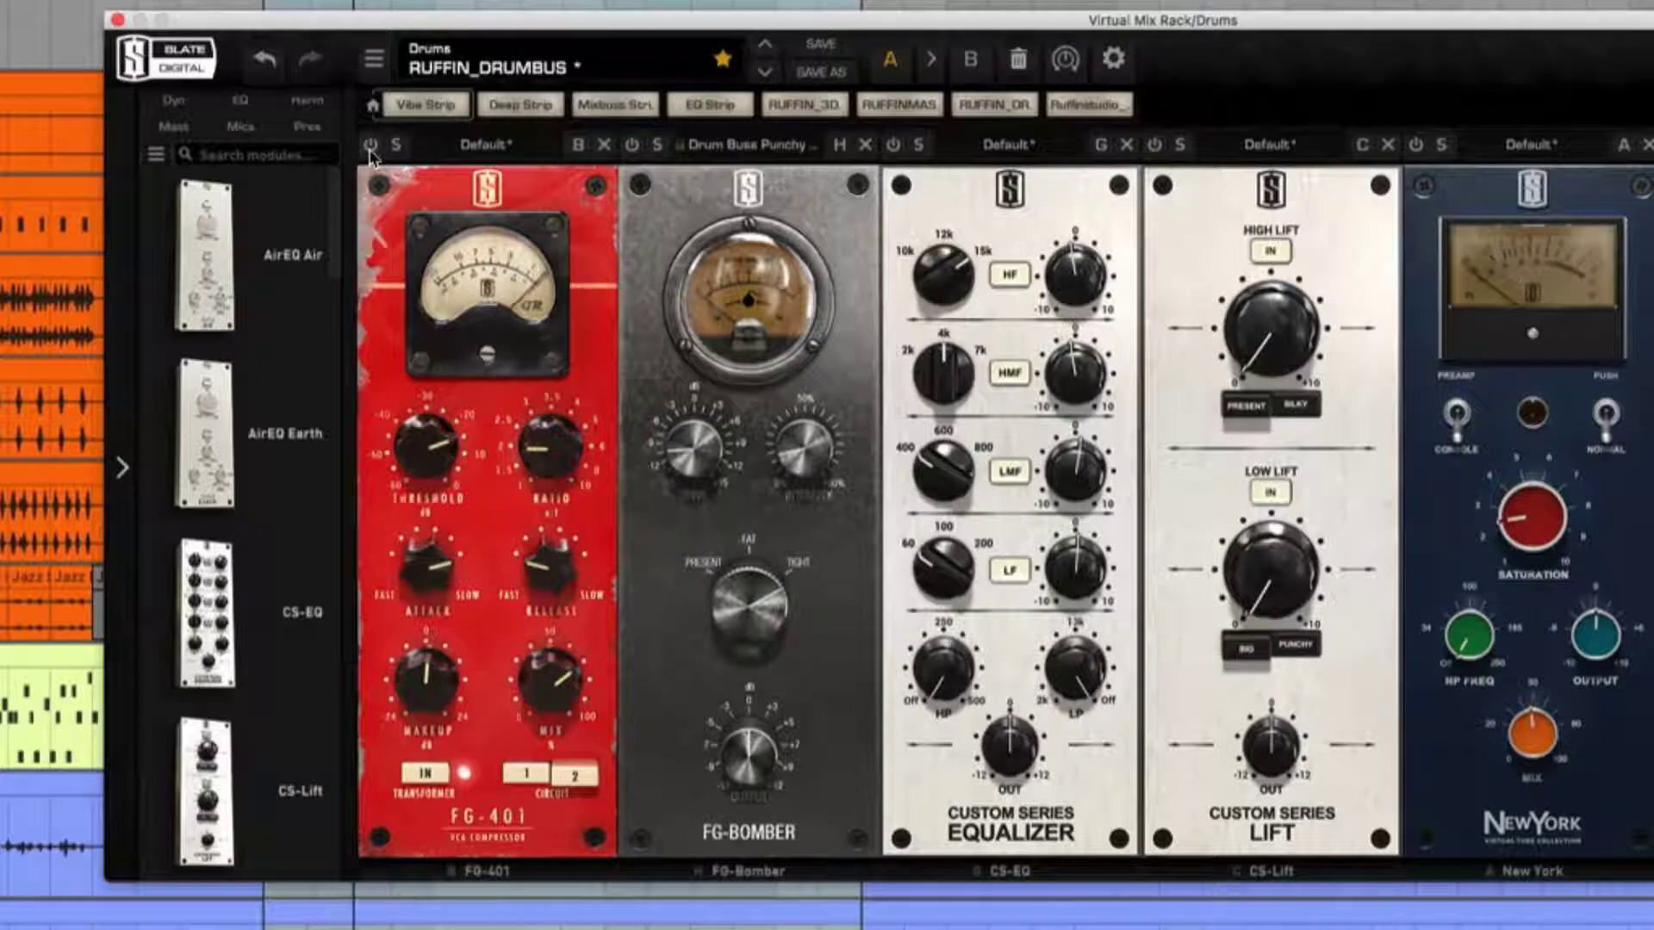
{"action": "left_click", "coordinate": [370, 149]}
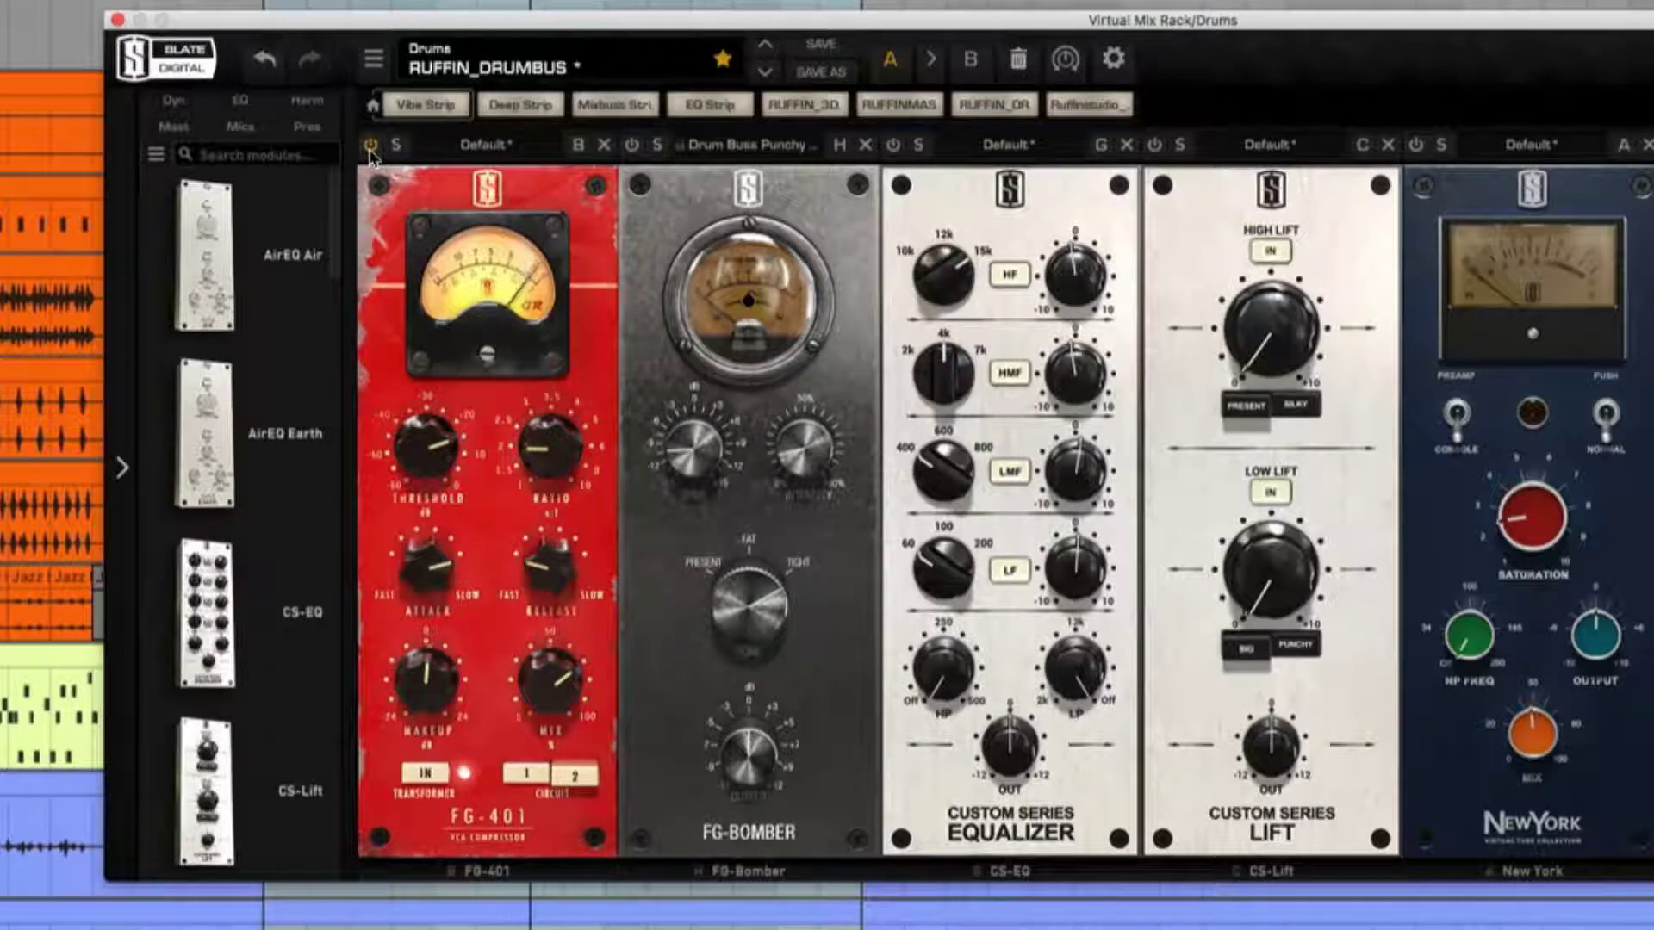
{"action": "left_click", "coordinate": [370, 152]}
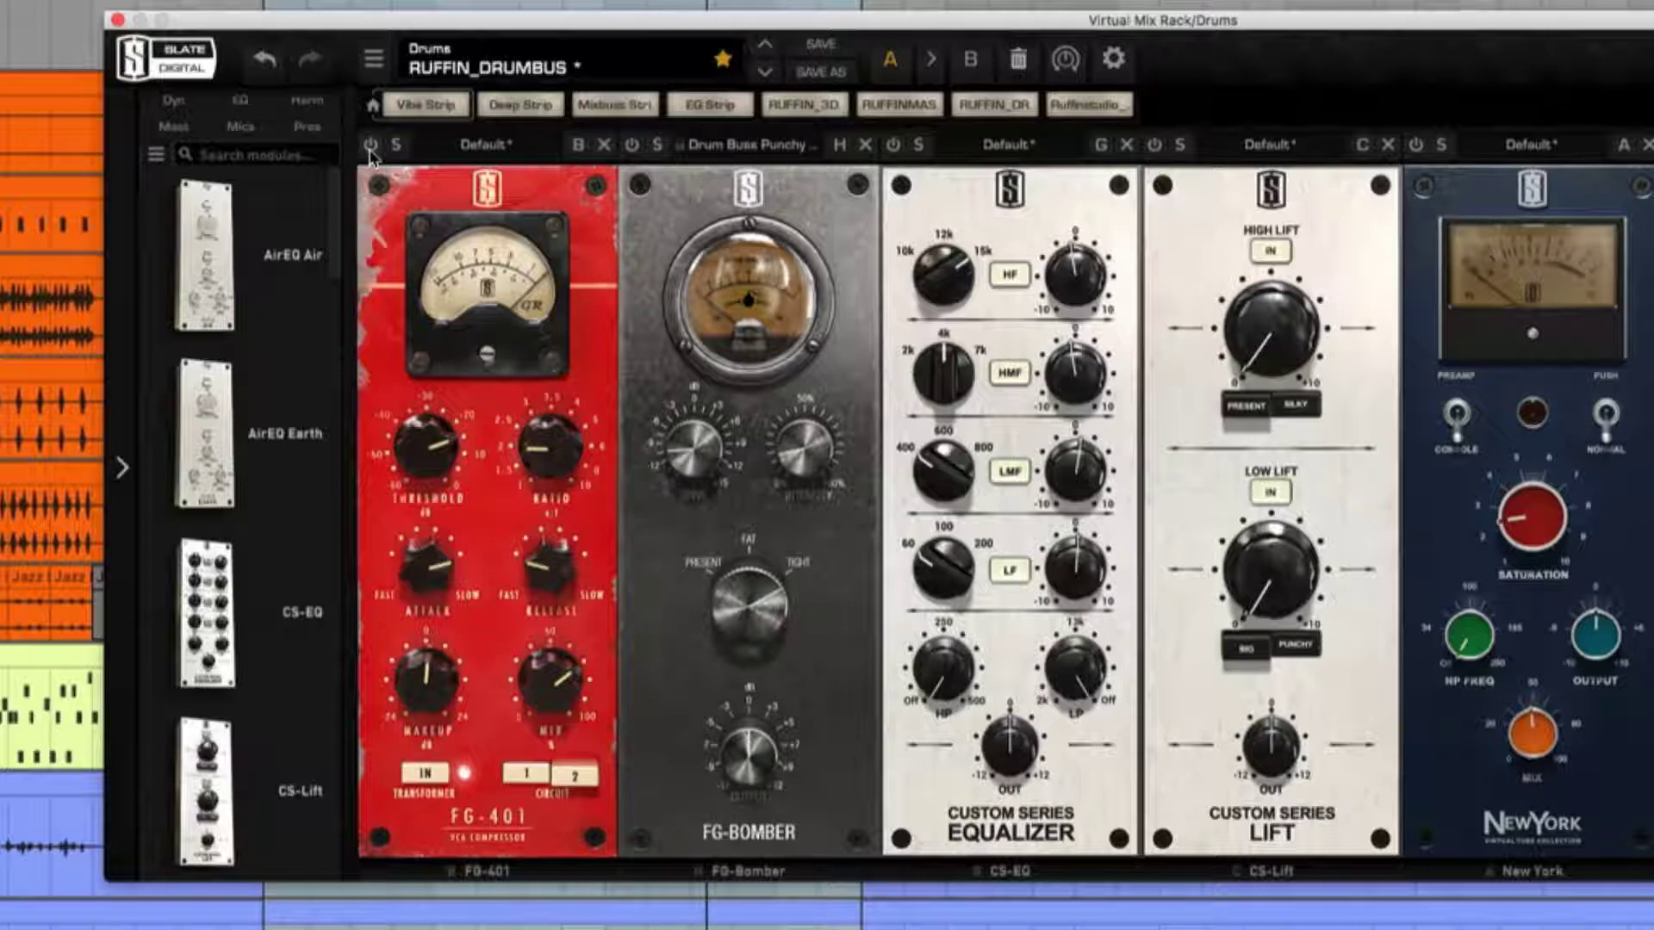
{"action": "left_click", "coordinate": [370, 149]}
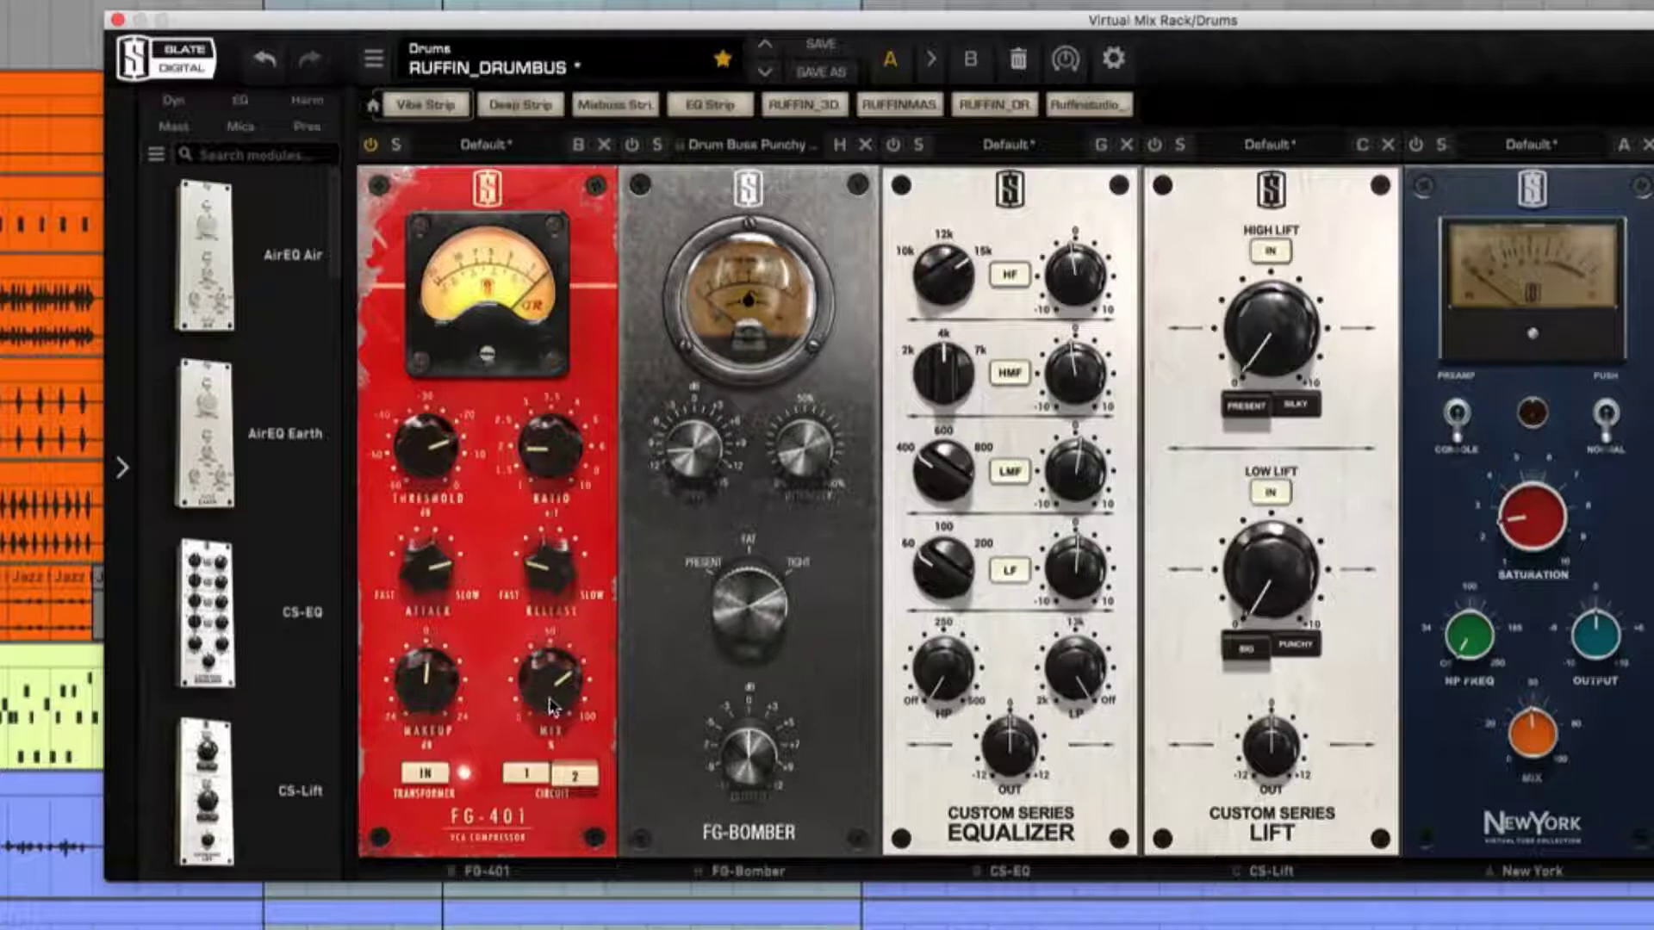
- Set the FG-401's mix to about 60% and compare the looped drums with the compressor bypassed and active
{"action": "left_click_drag", "start_coordinate": [552, 708], "coordinate": [545, 672]}
{"action": "mouse_move", "coordinate": [545, 674]}
{"action": "left_mouse_down"}
{"action": "mouse_move", "coordinate": [550, 600]}
{"action": "mouse_move", "coordinate": [551, 706]}
{"action": "left_mouse_up"}
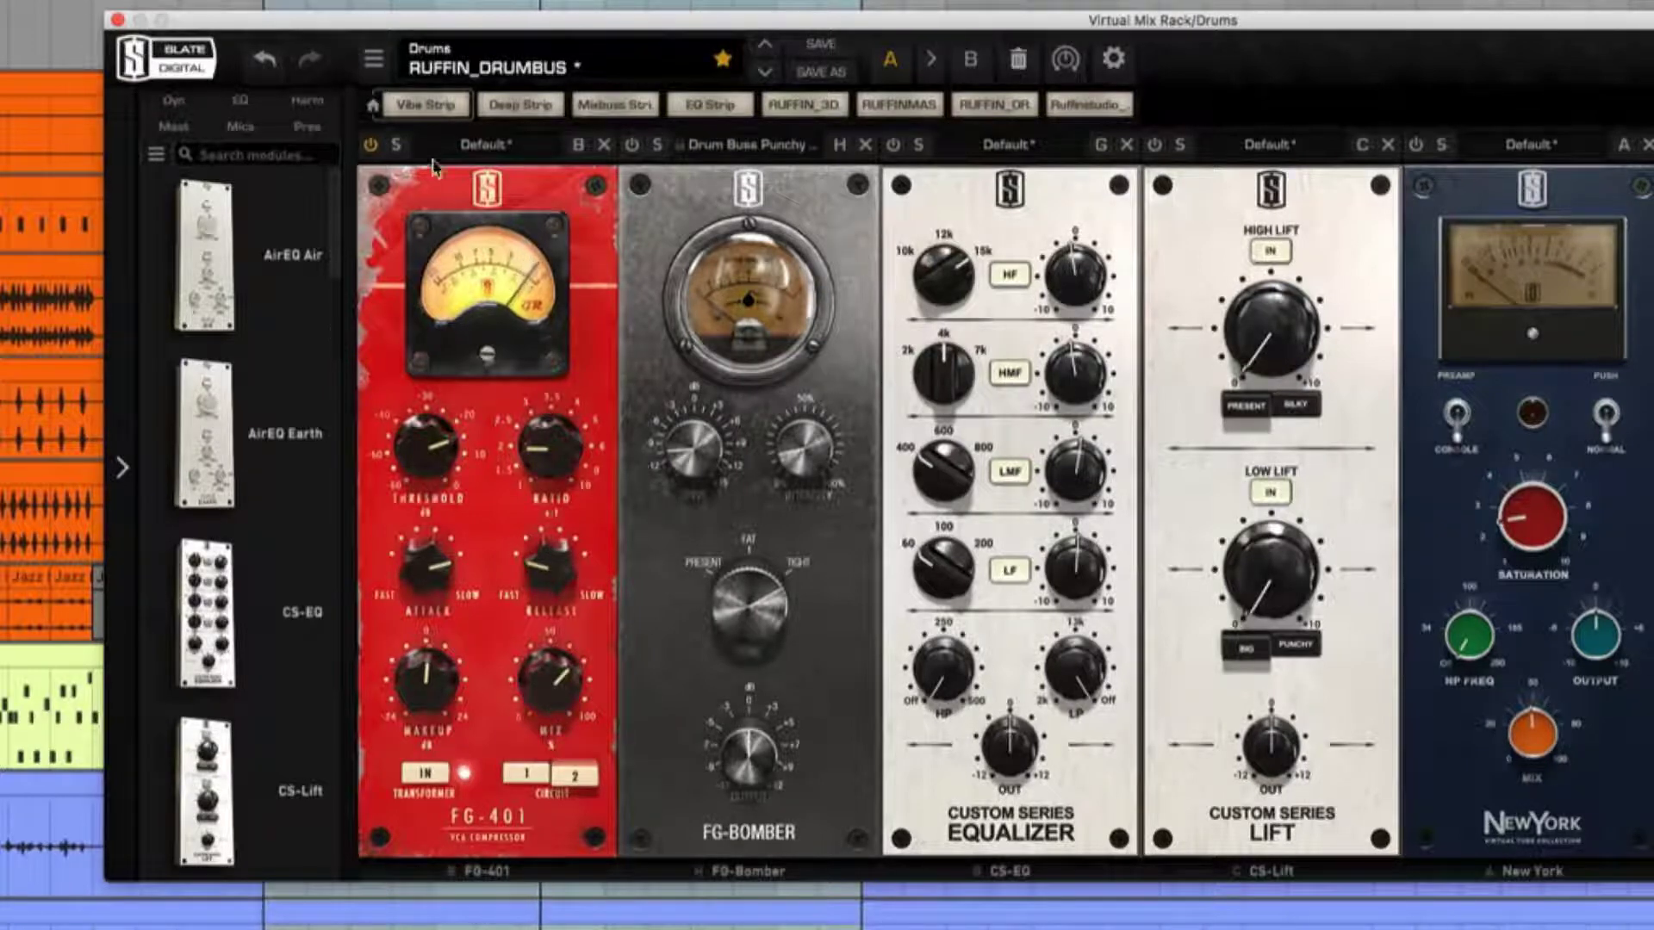
{"action": "left_click", "coordinate": [371, 144]}
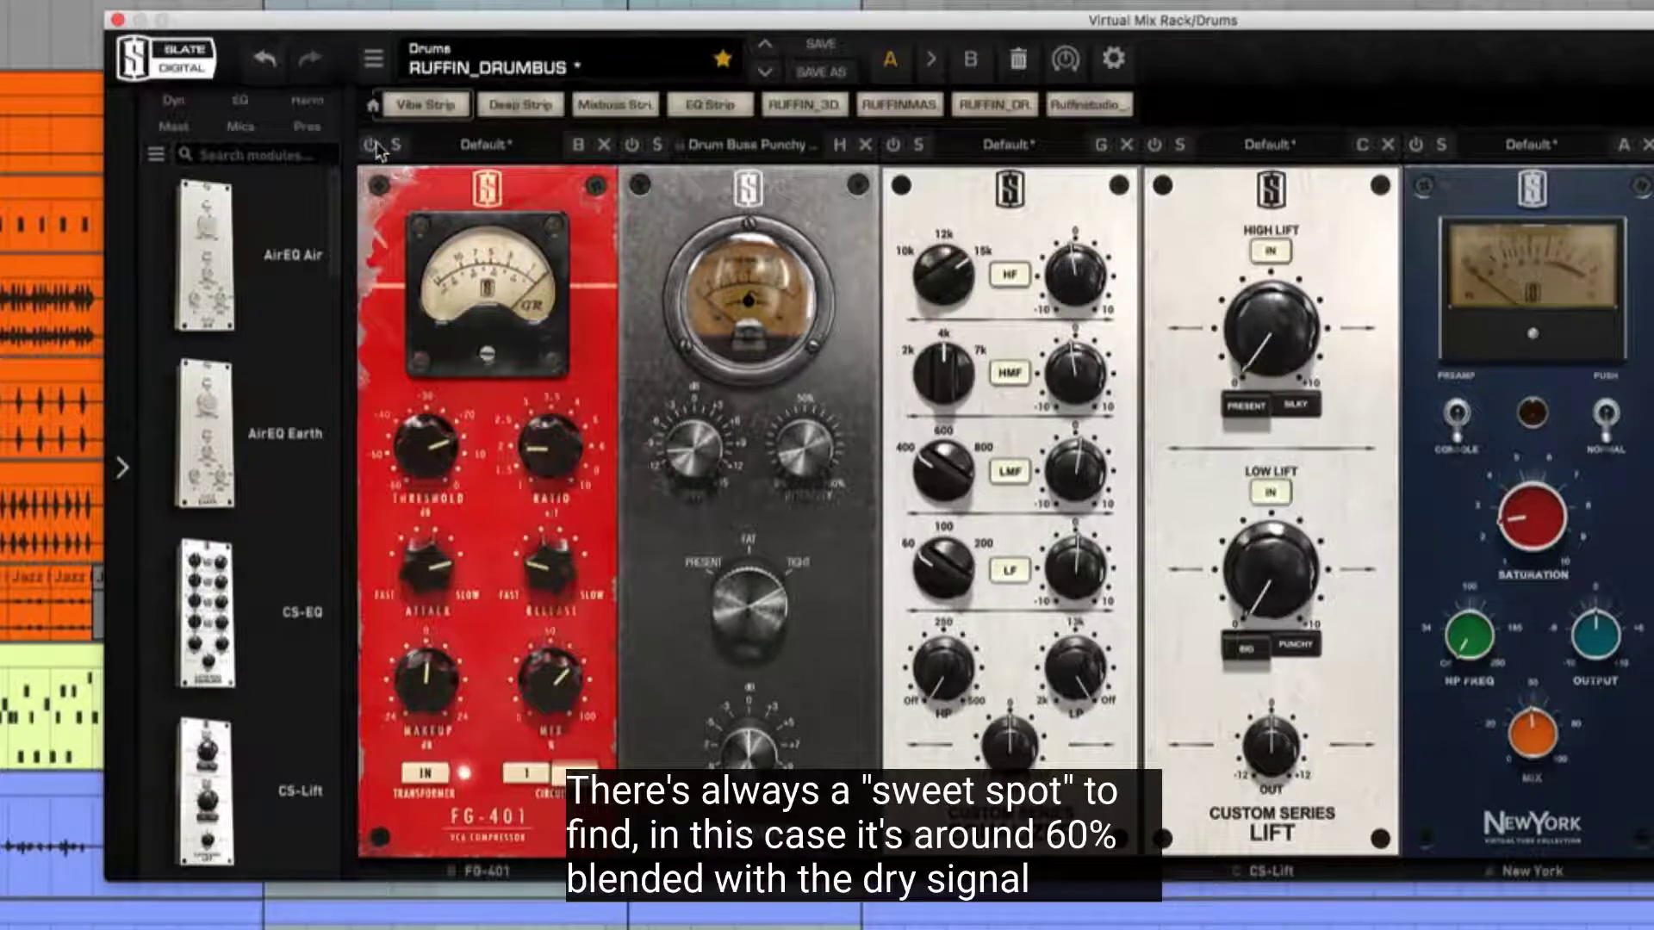
{"action": "left_click", "coordinate": [374, 145]}
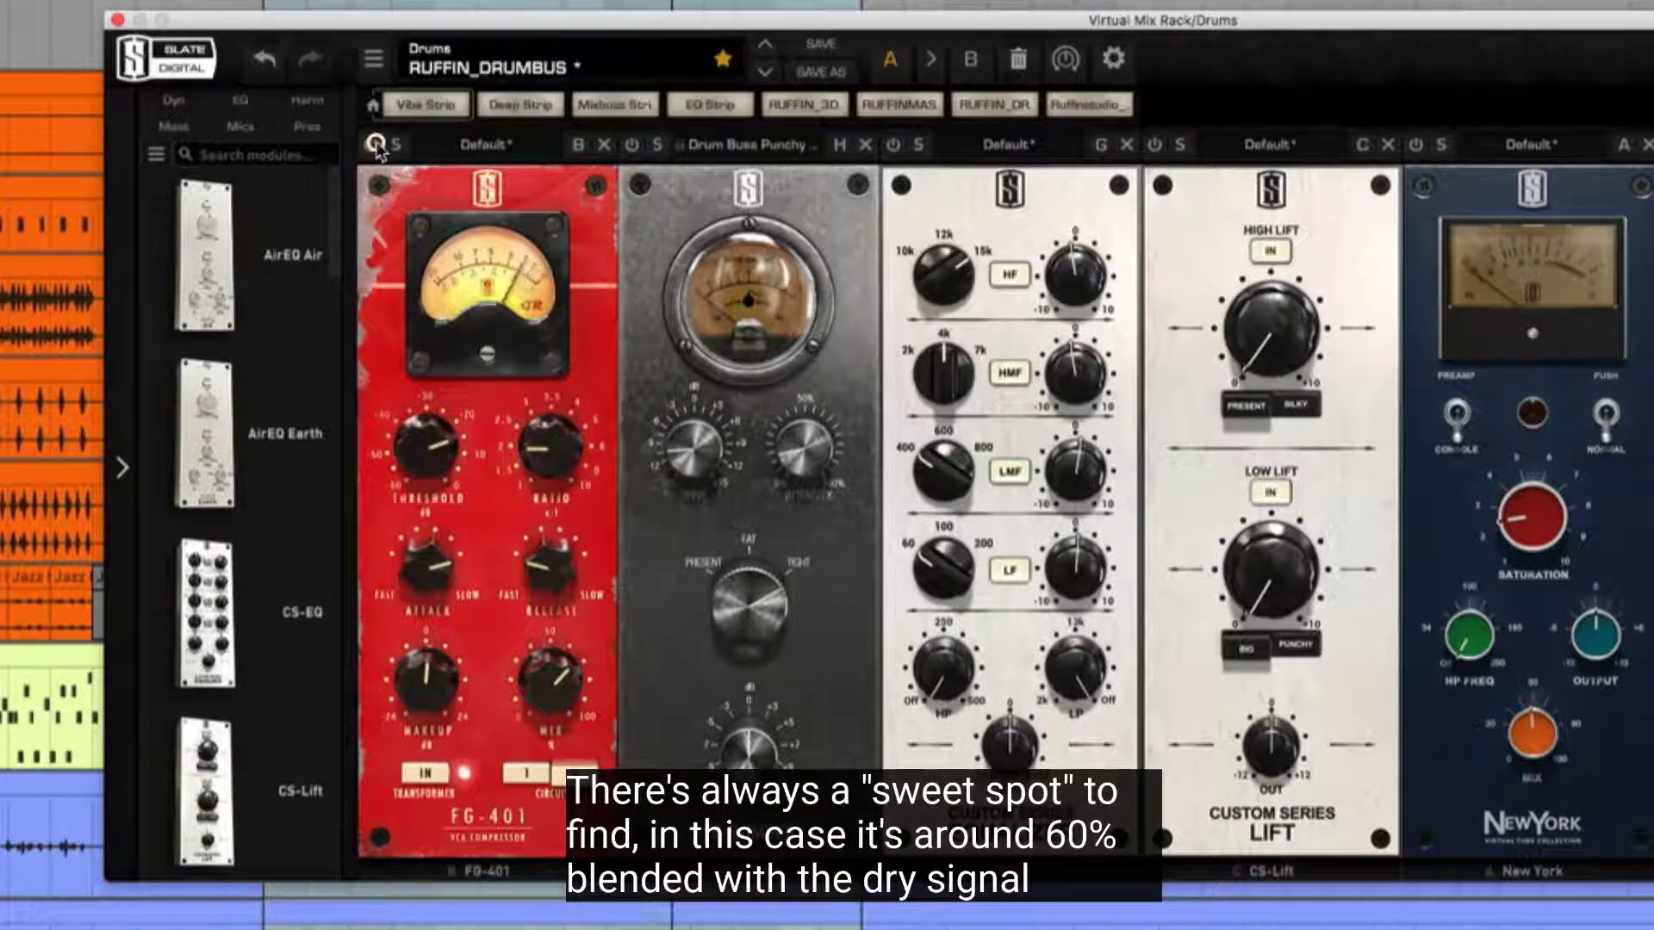
{"action": "left_click", "coordinate": [375, 144]}
{"action": "left_click", "coordinate": [374, 144]}
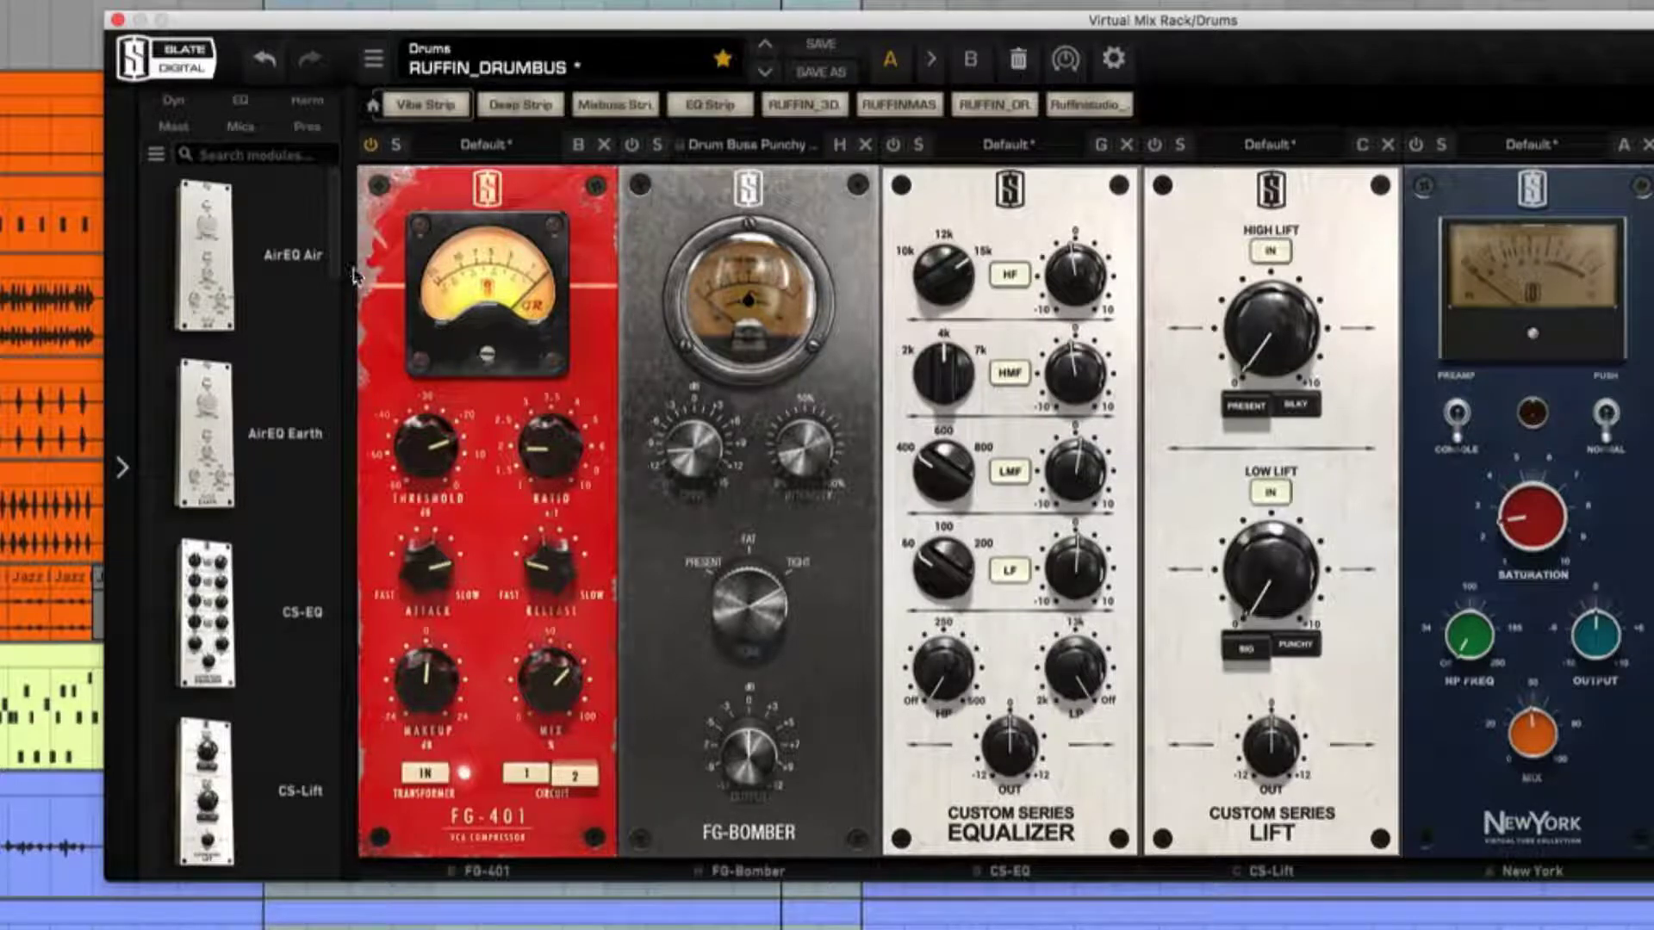
{"action": "left_click", "coordinate": [371, 150]}
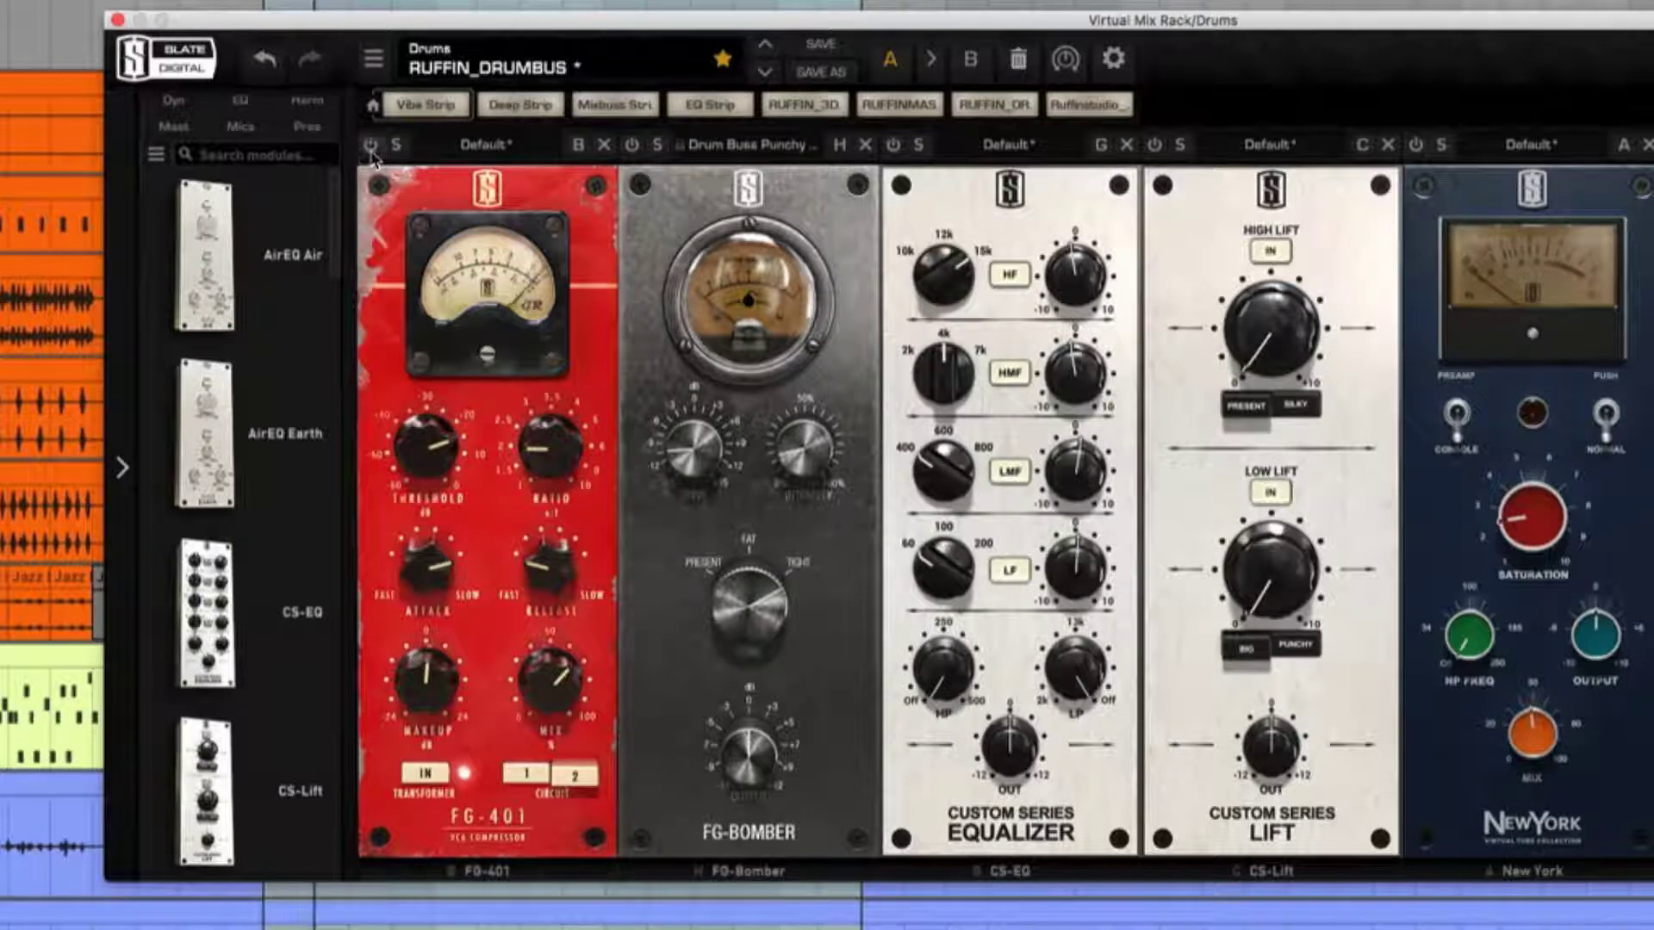
{"action": "left_click", "coordinate": [372, 146]}
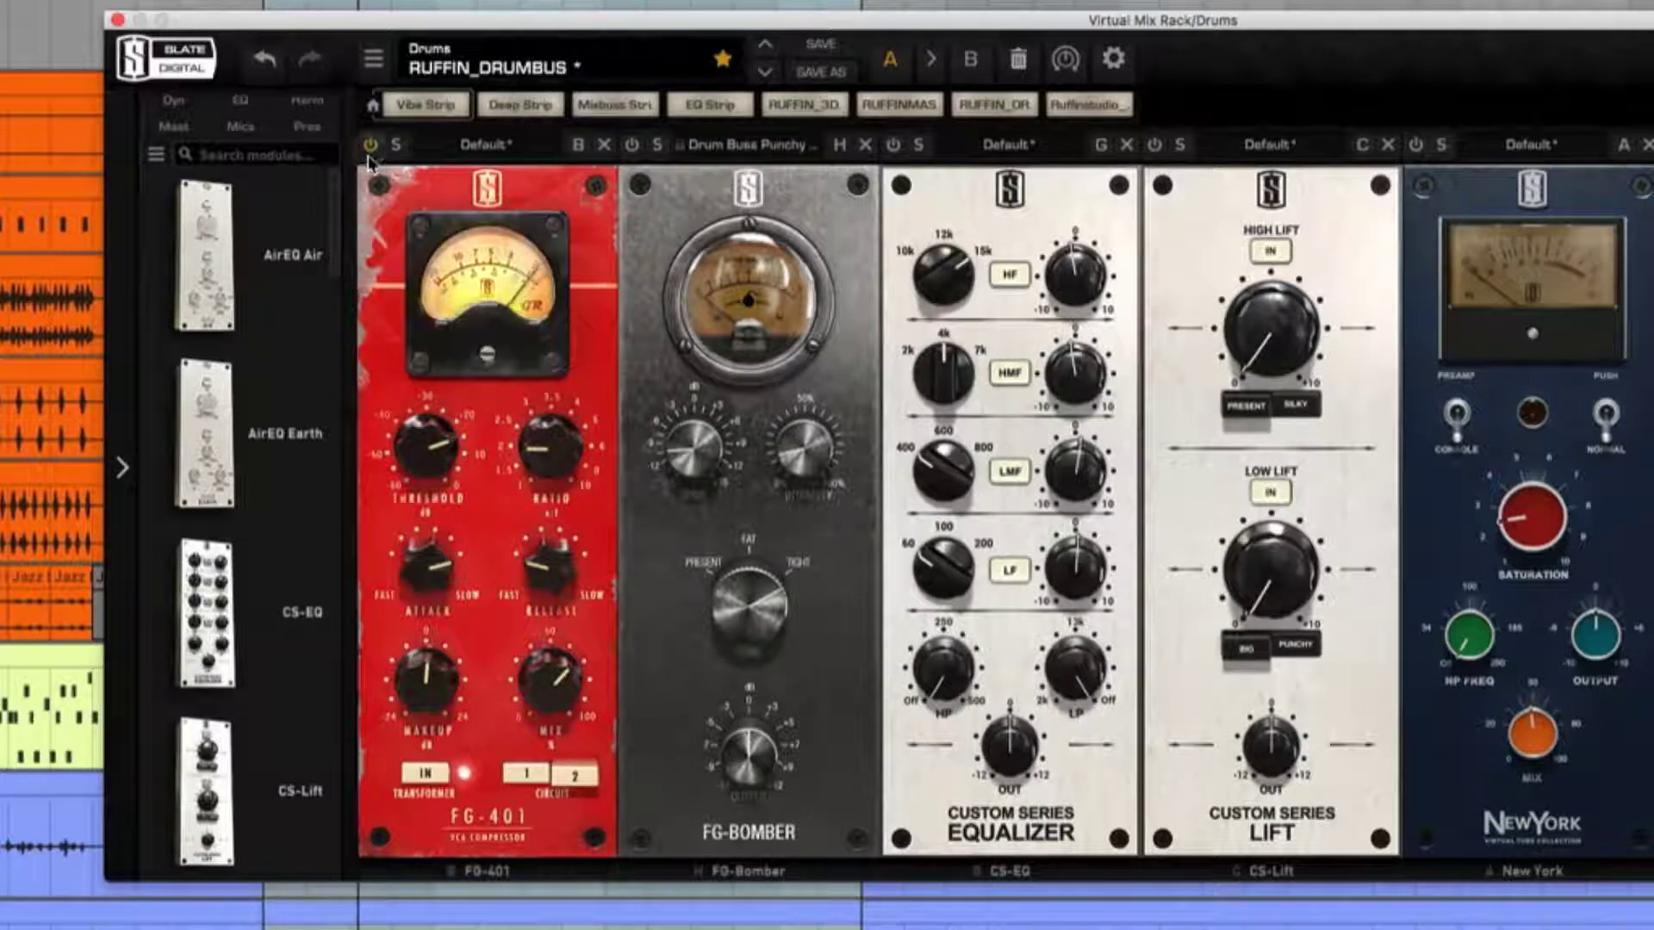
- Switch on the FG-Bomber module and repeatedly compare the looped drums with it bypassed and active
{"action": "left_click", "coordinate": [632, 144]}
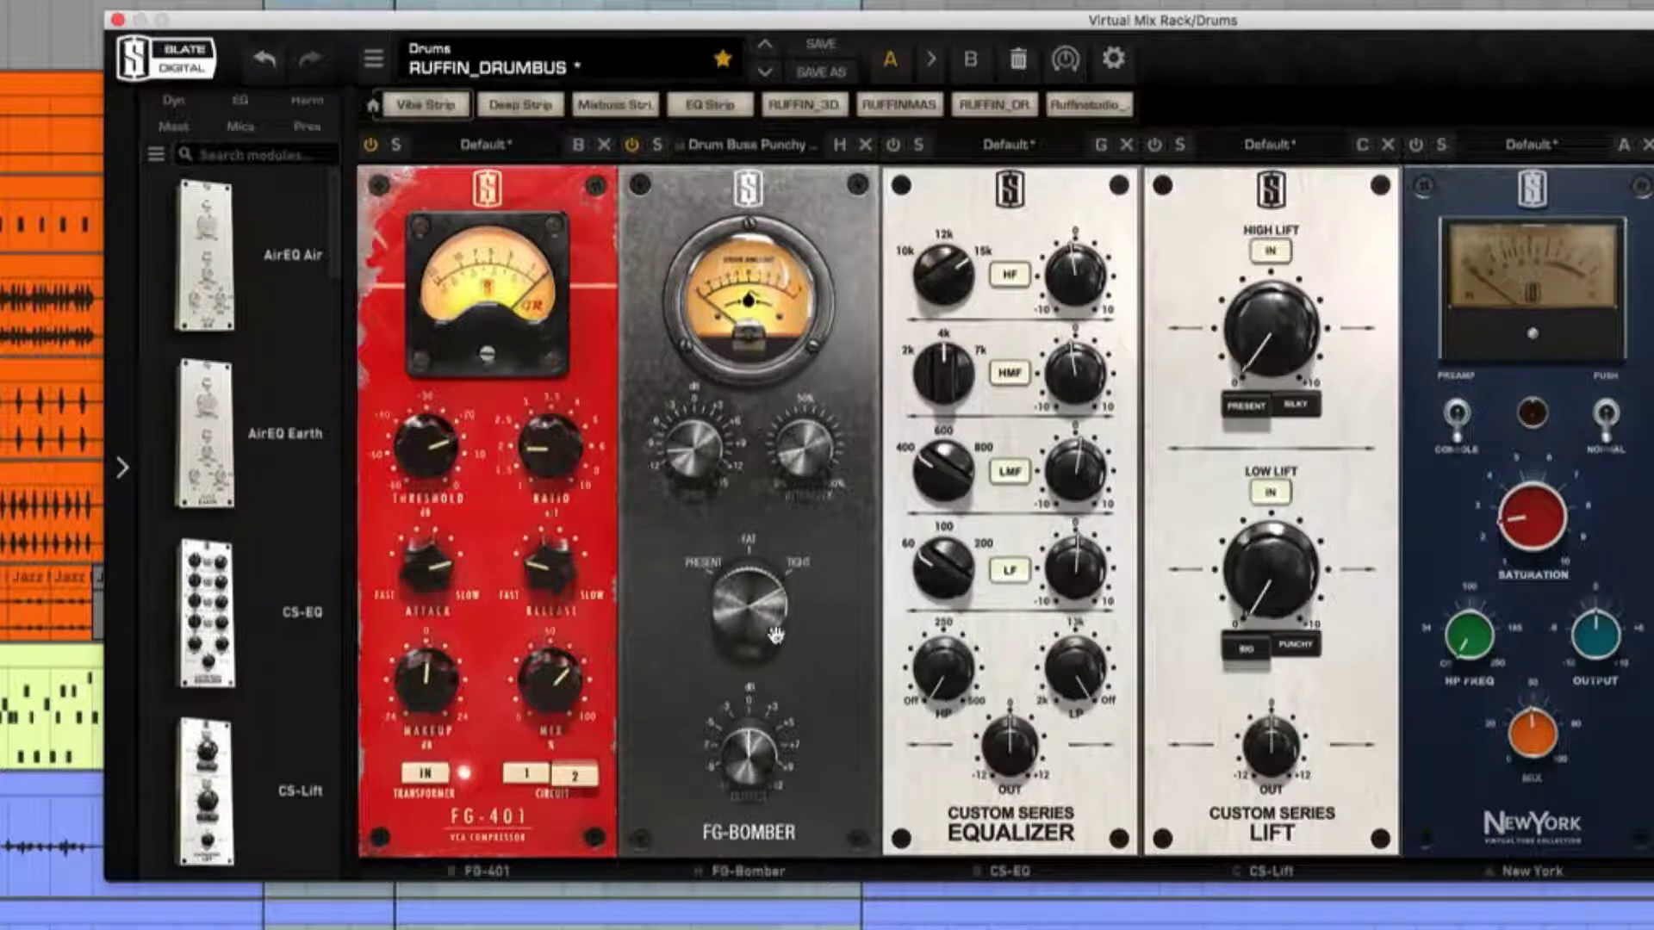
{"action": "left_click", "coordinate": [628, 146]}
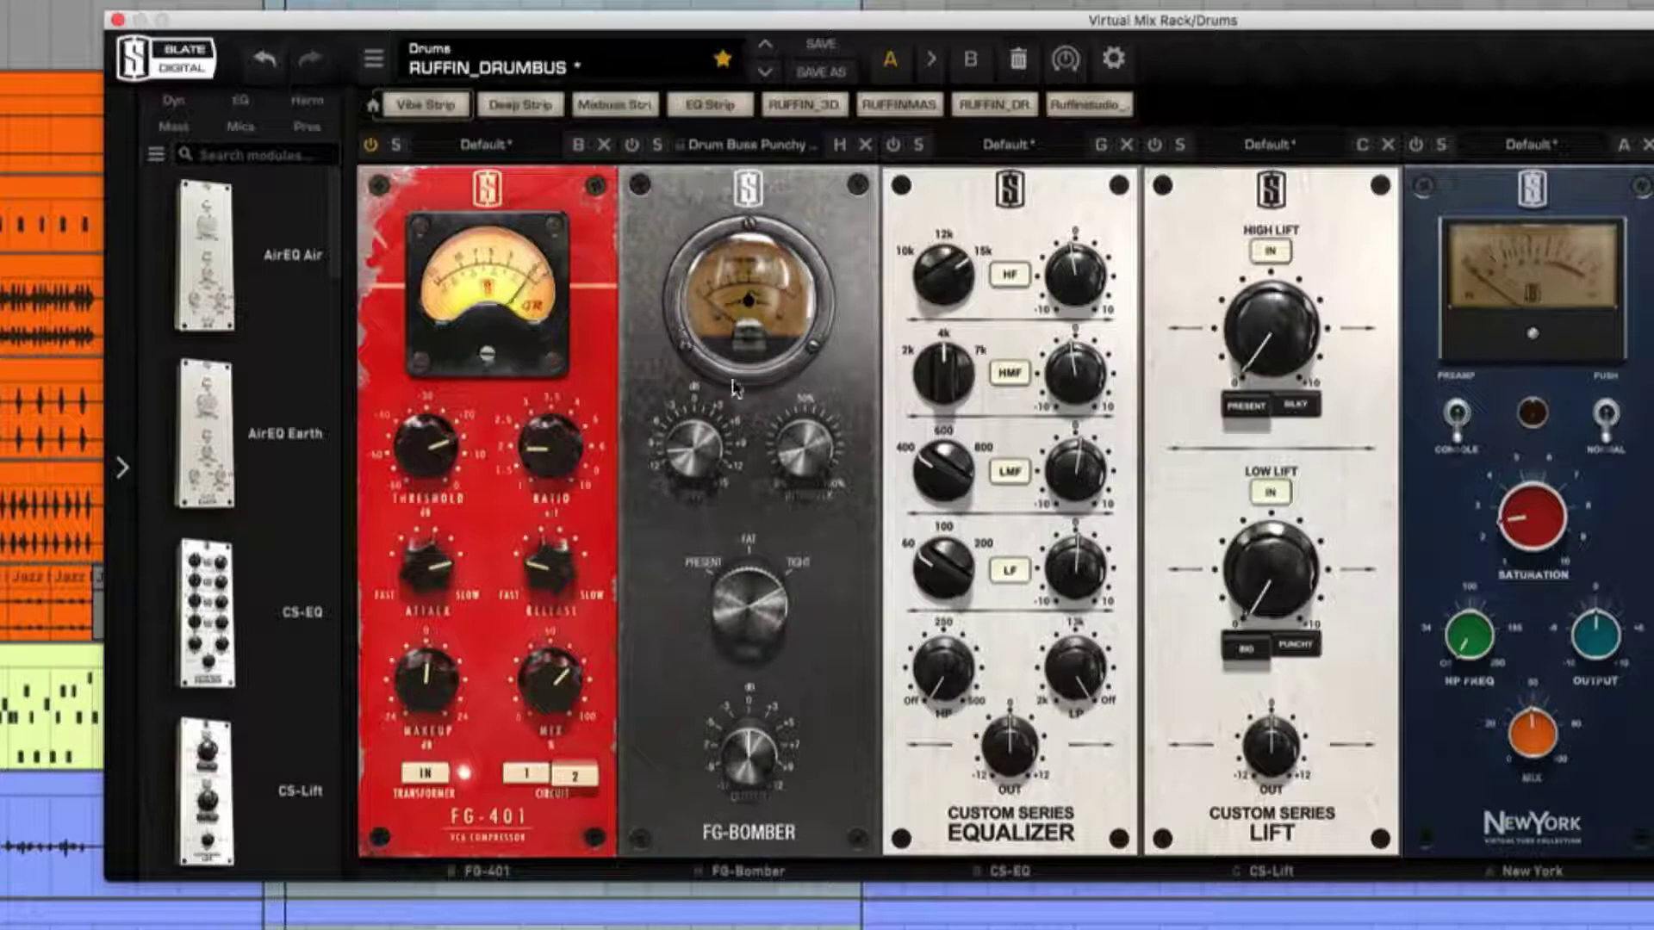
{"action": "left_click", "coordinate": [633, 146]}
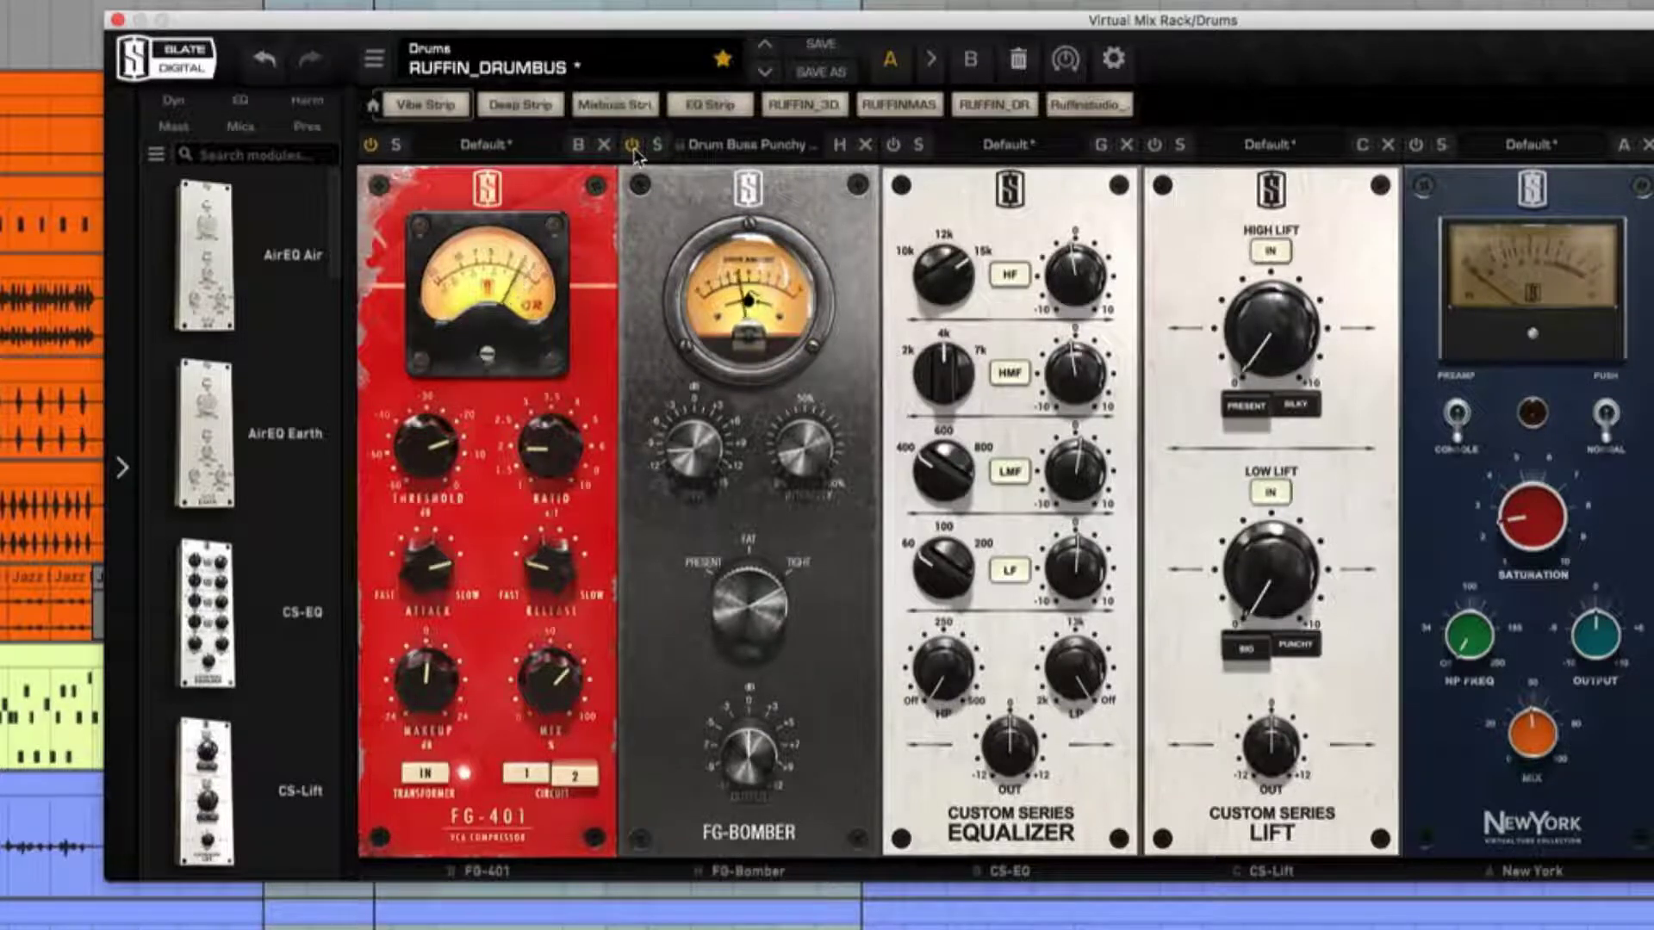
{"action": "left_click", "coordinate": [632, 145]}
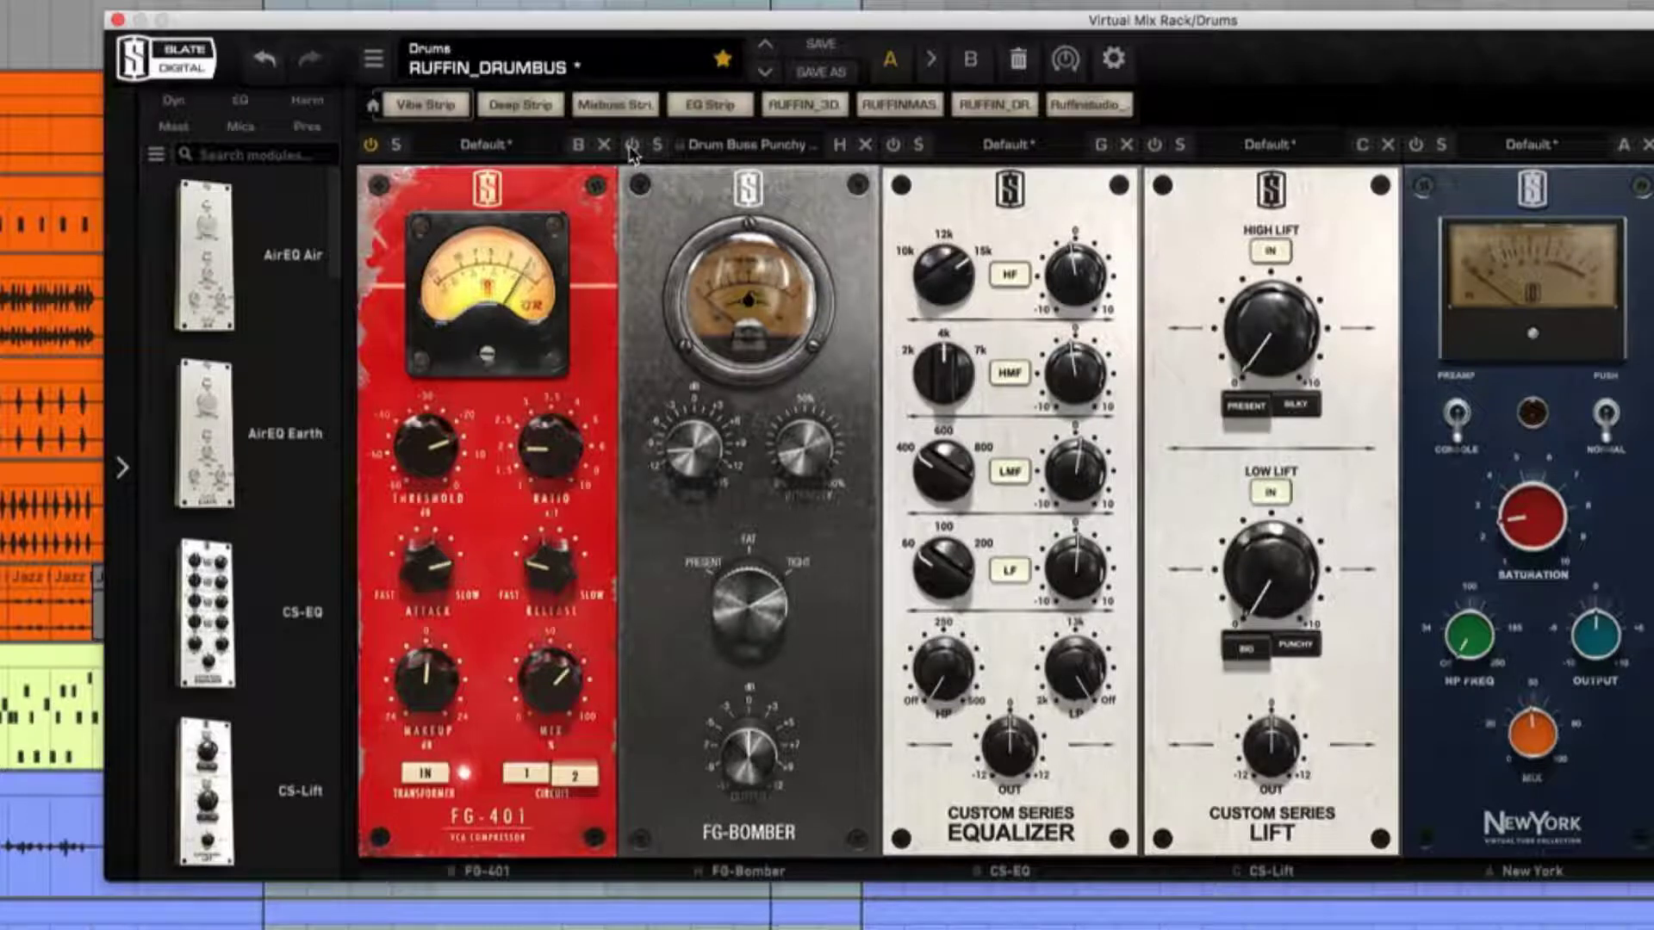
{"action": "left_click", "coordinate": [631, 145]}
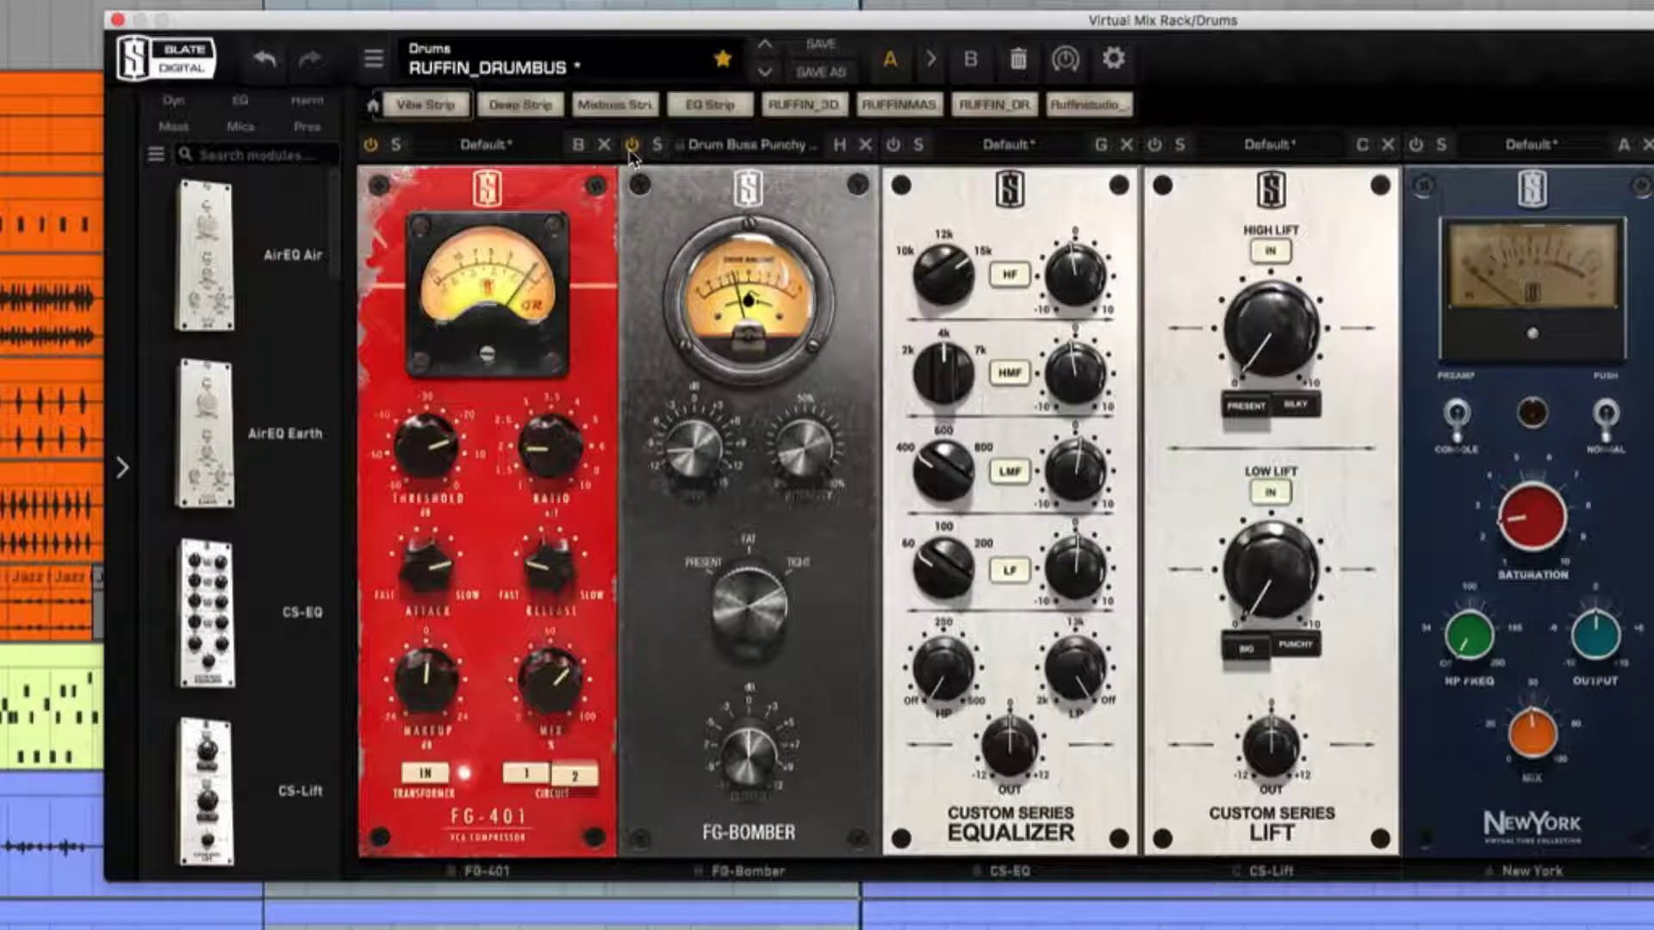
{"action": "left_click", "coordinate": [631, 145]}
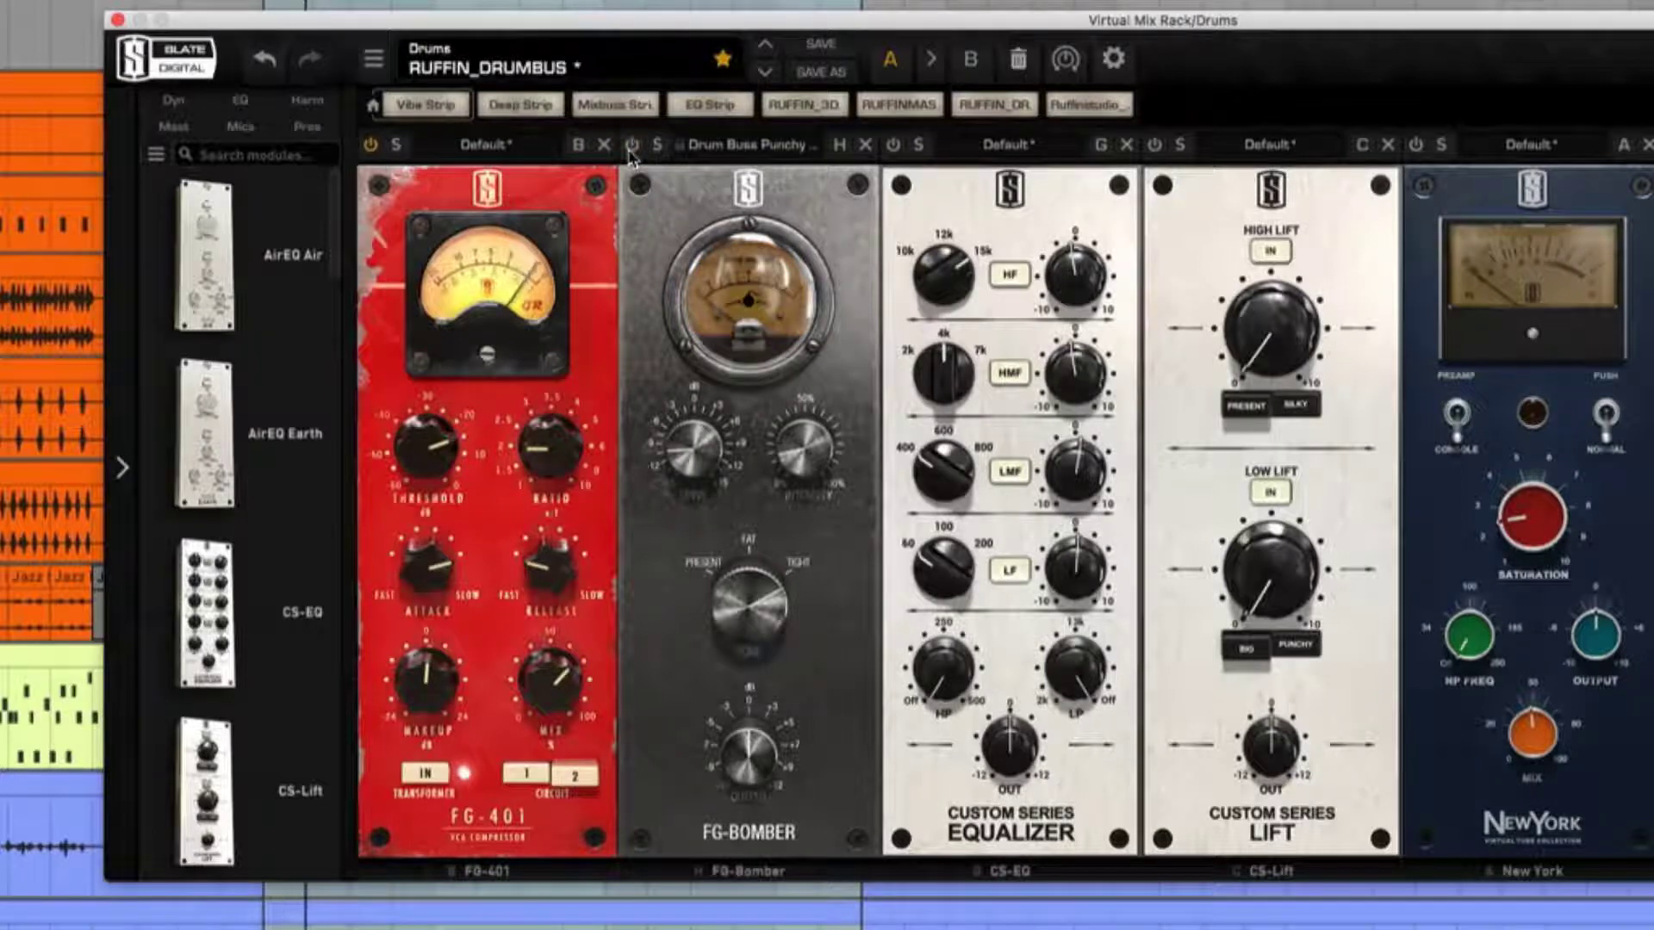
{"action": "left_click", "coordinate": [631, 148]}
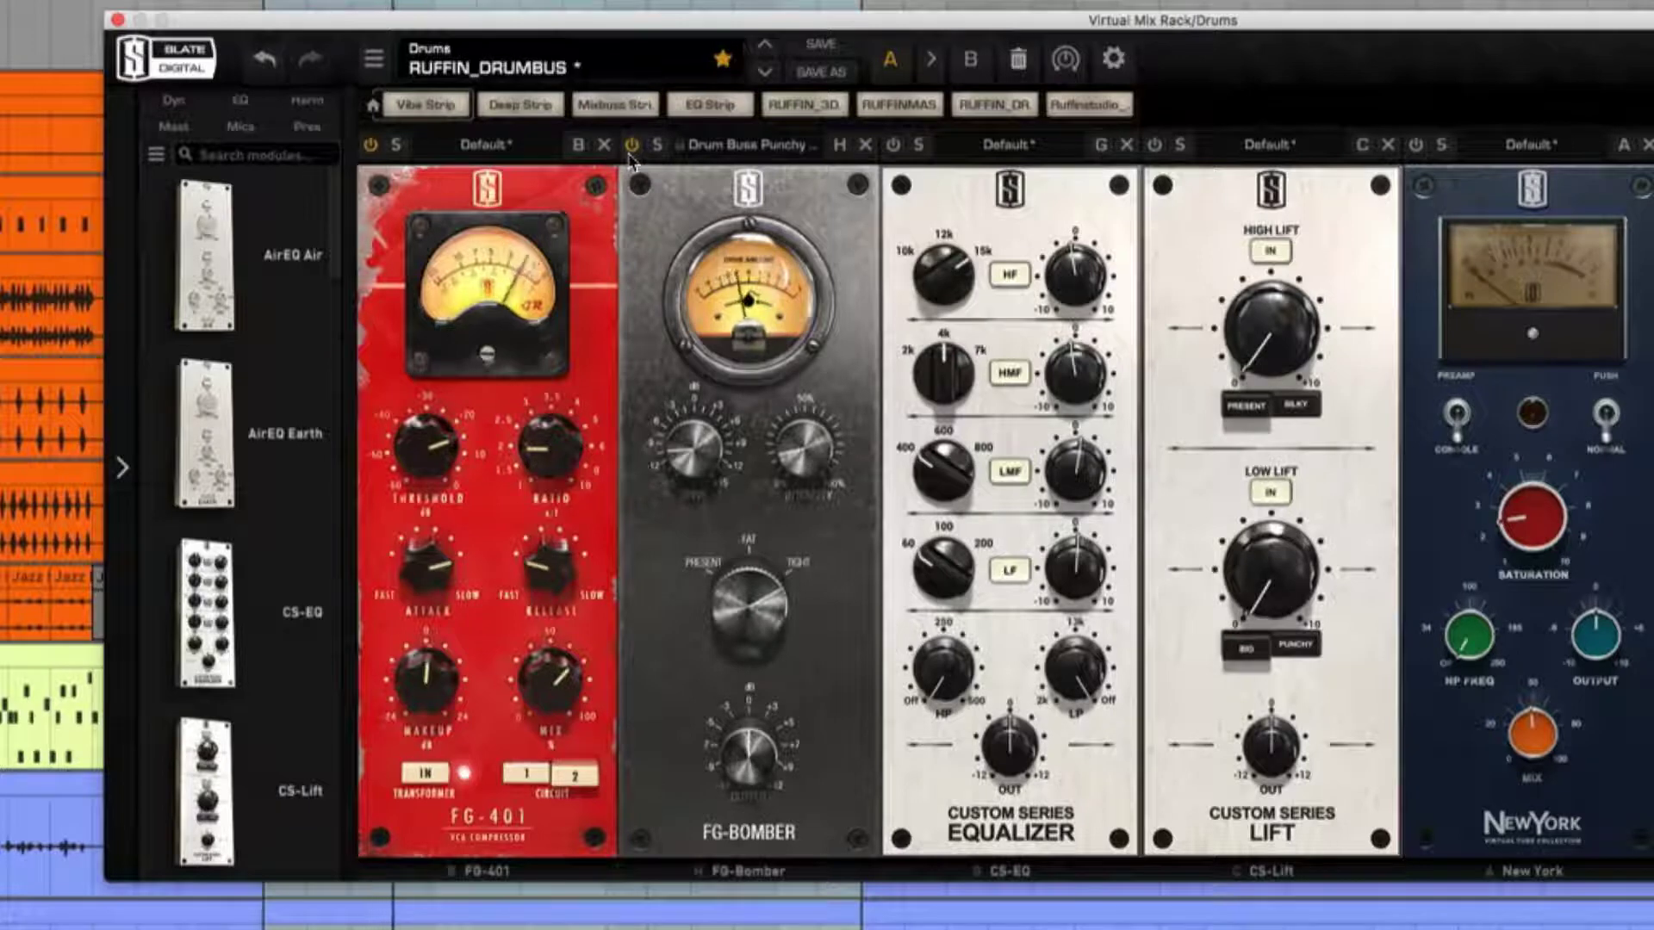
{"action": "left_click", "coordinate": [632, 145]}
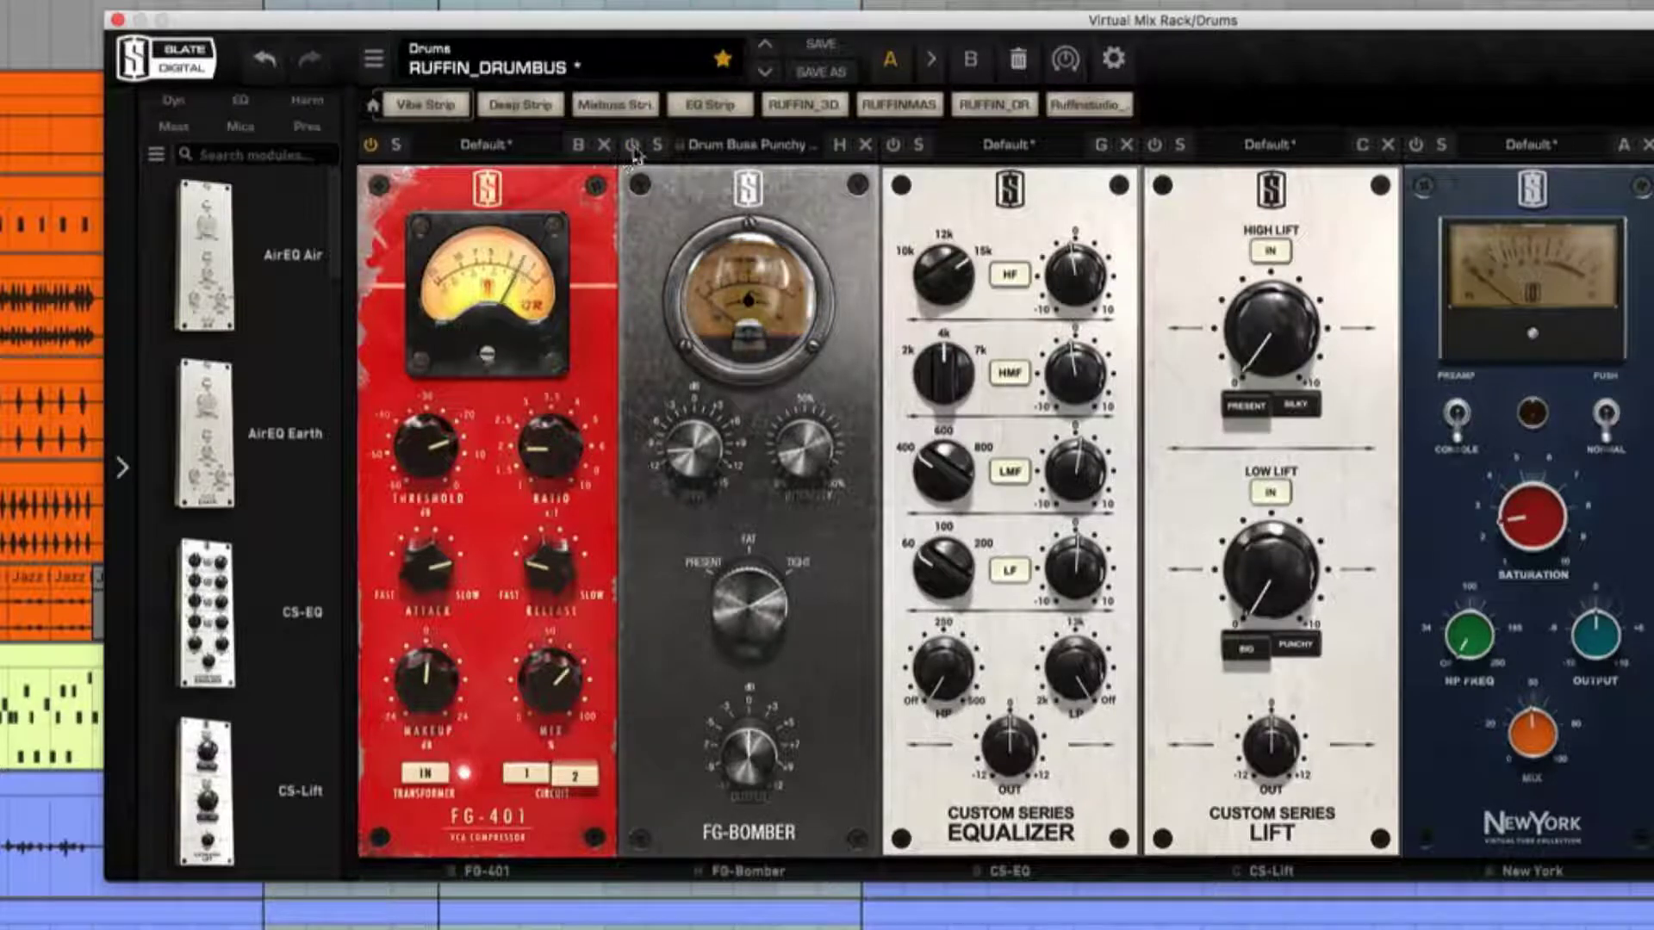
{"action": "left_click", "coordinate": [633, 149]}
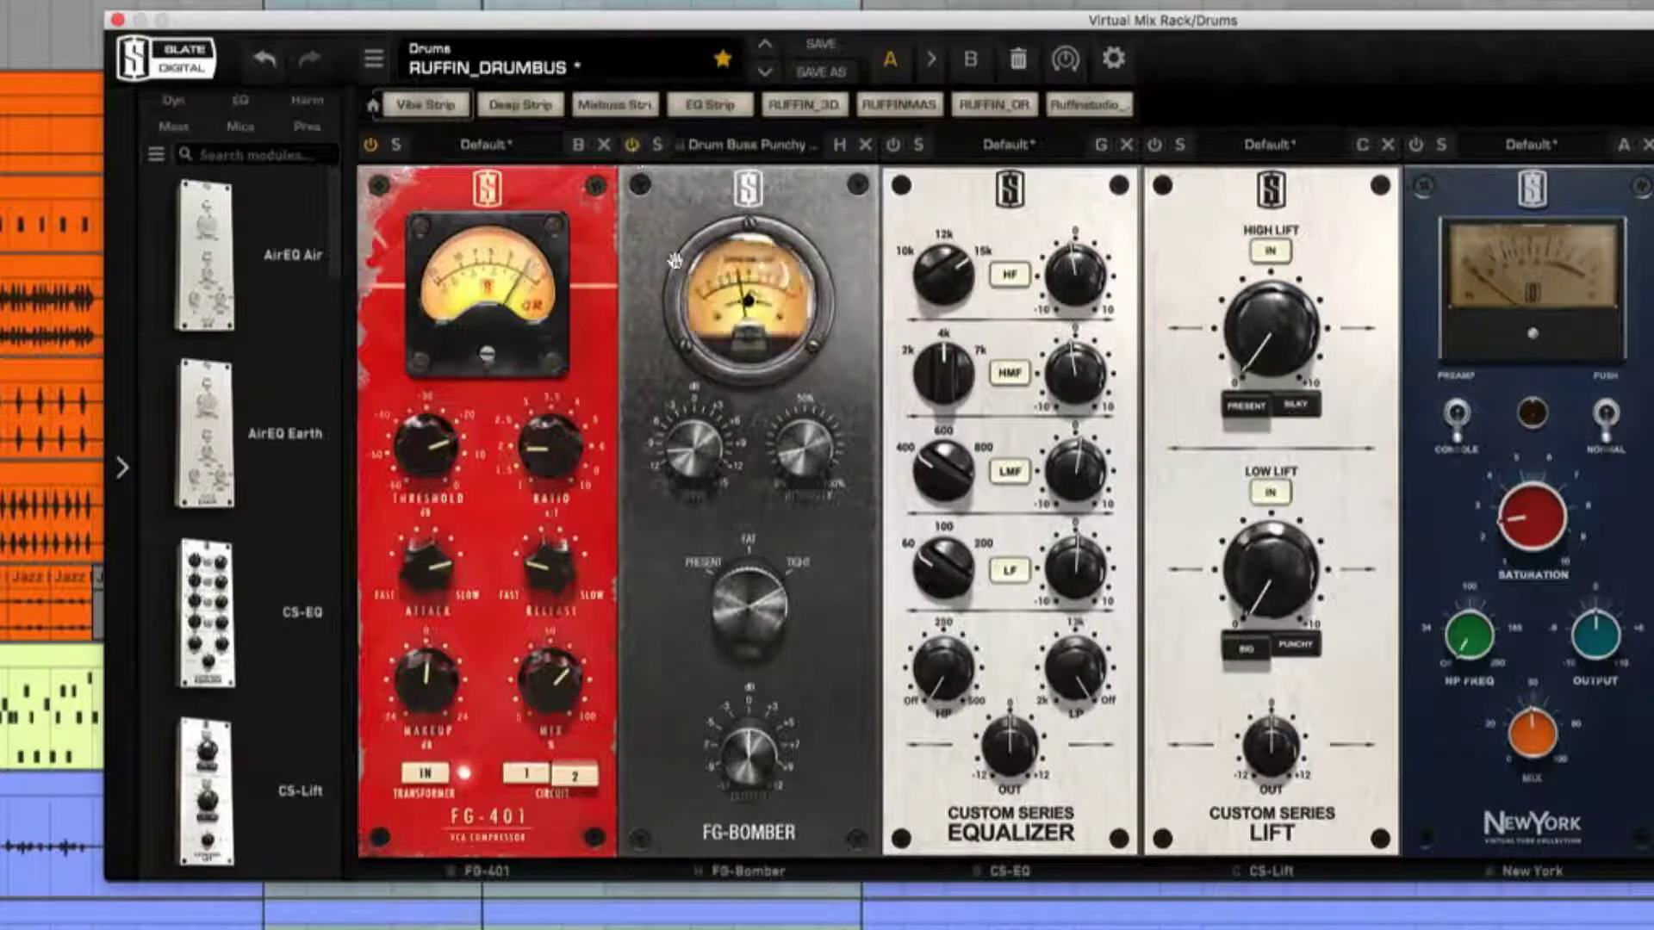
- Check the FG-Bomber's intensity and drive settings and compare the drums once more with the module off and on
{"action": "left_click_drag", "start_coordinate": [719, 462], "coordinate": [813, 466]}
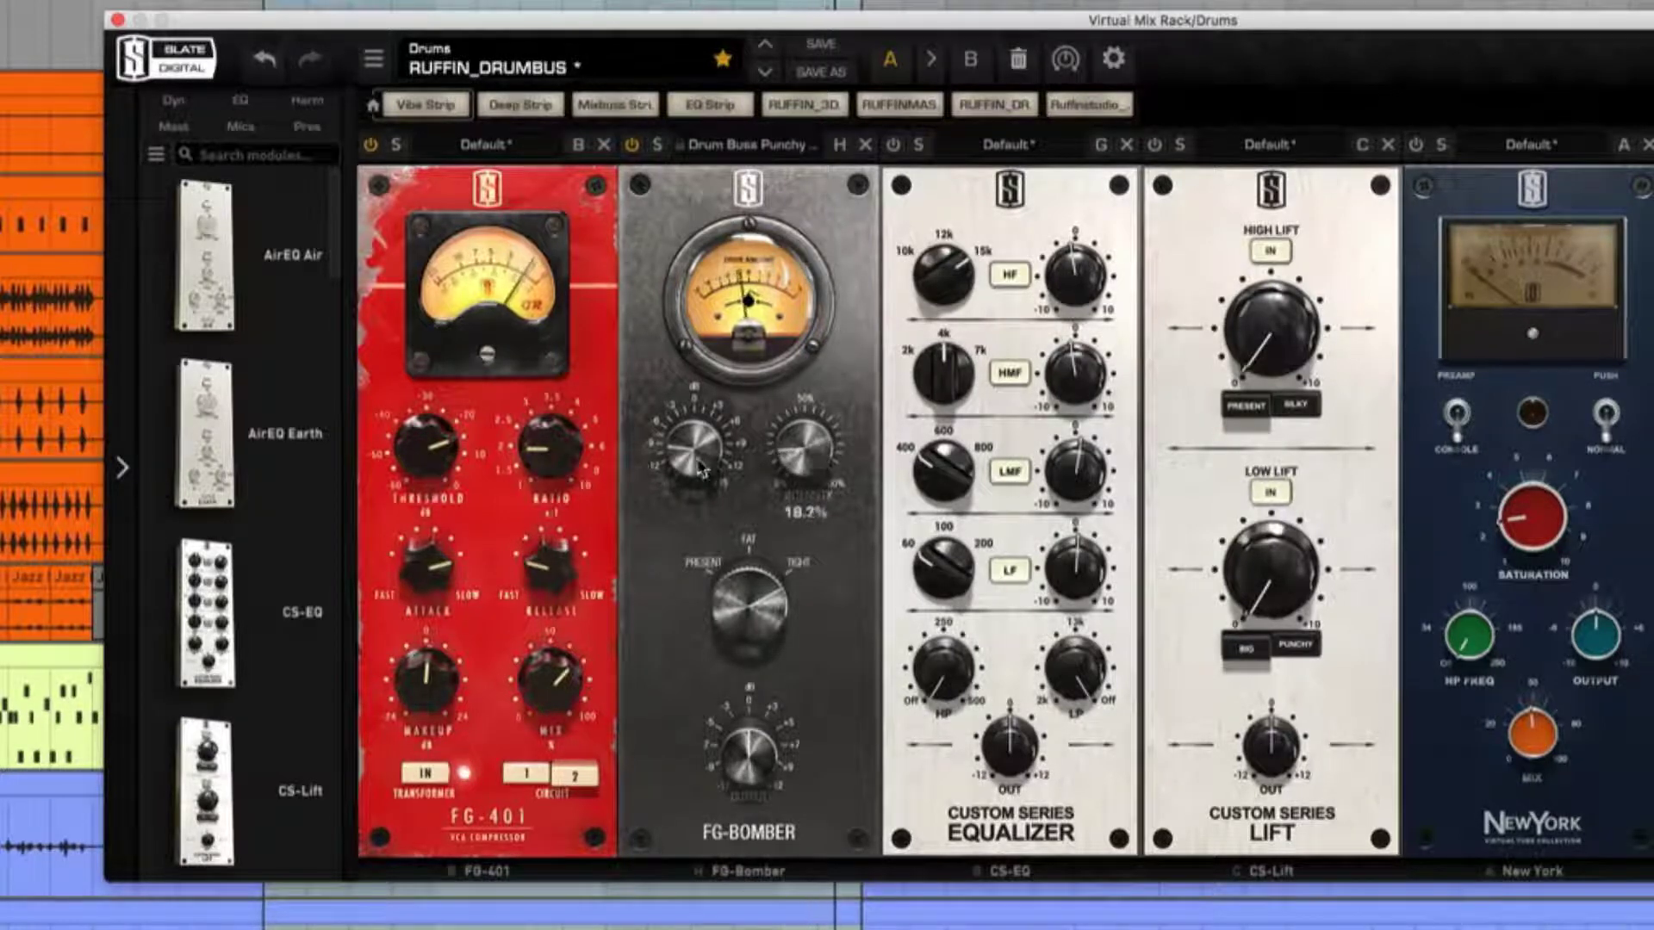
{"action": "left_click_drag", "start_coordinate": [704, 450], "coordinate": [708, 482]}
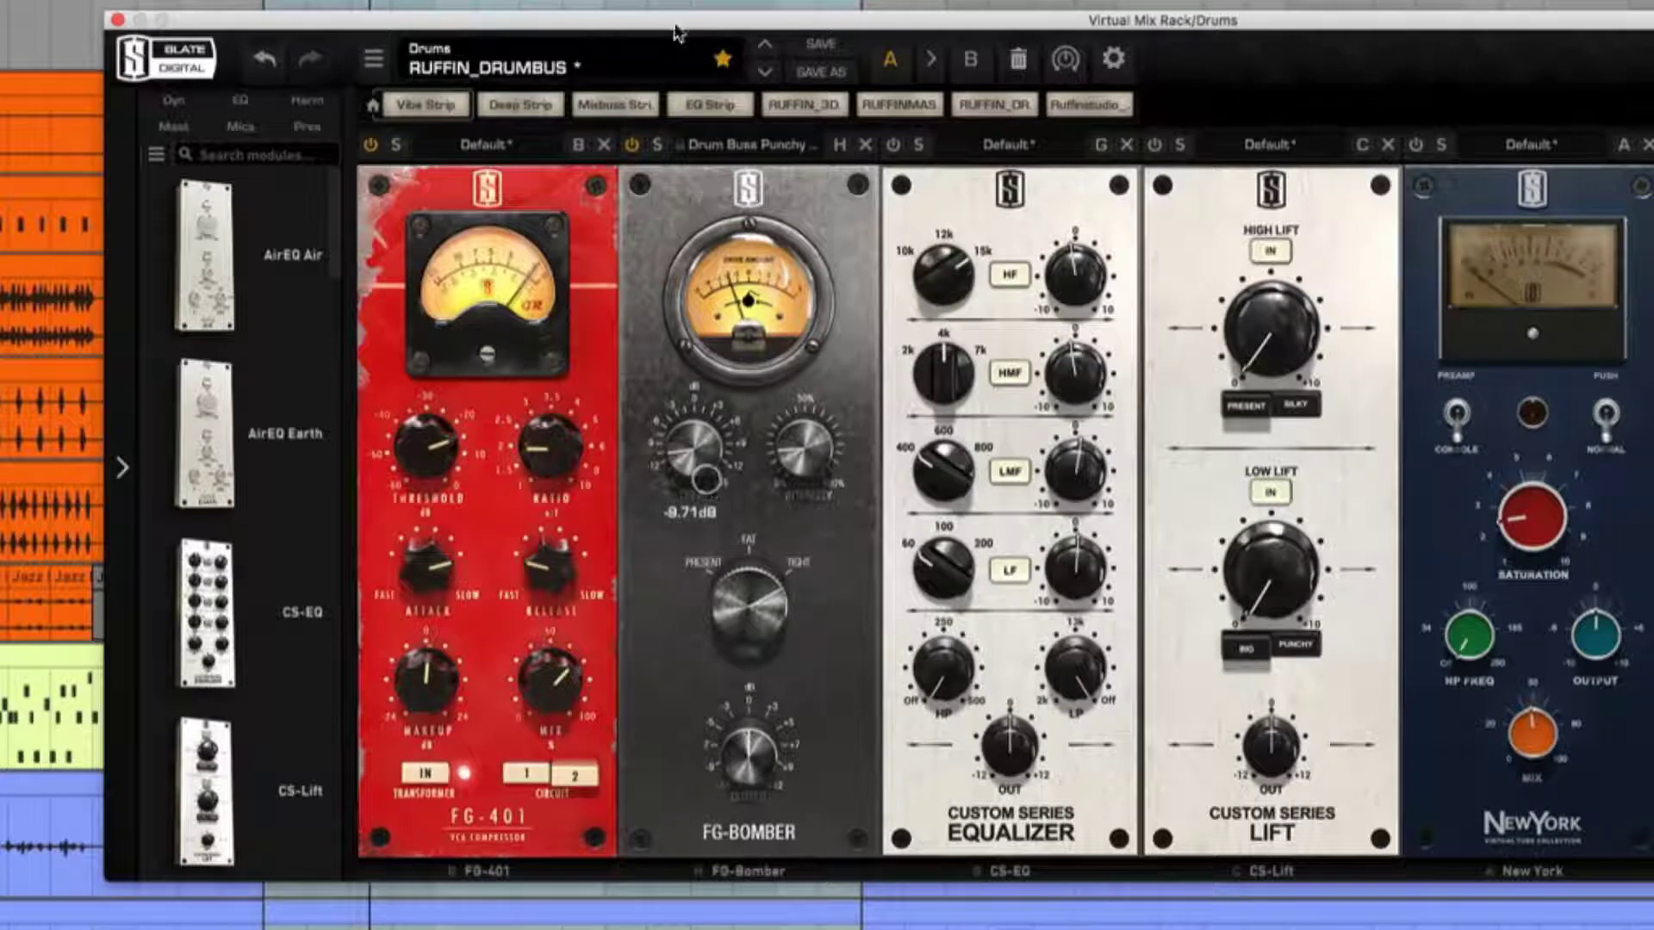
{"action": "left_click", "coordinate": [631, 144]}
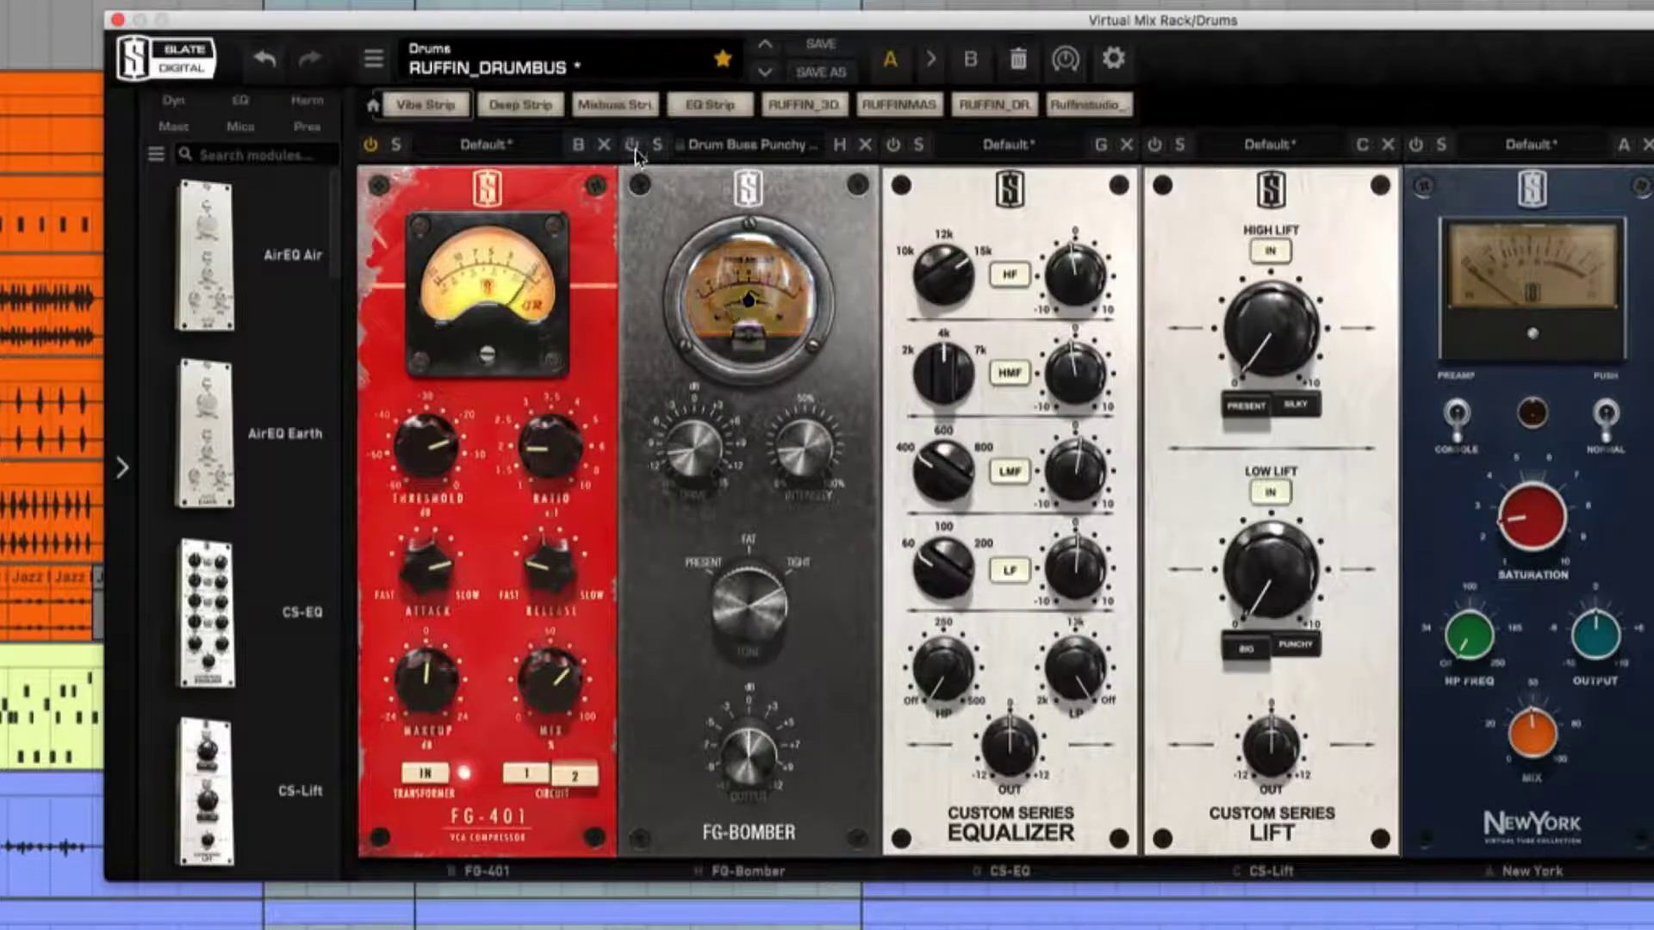
{"action": "left_click", "coordinate": [632, 144]}
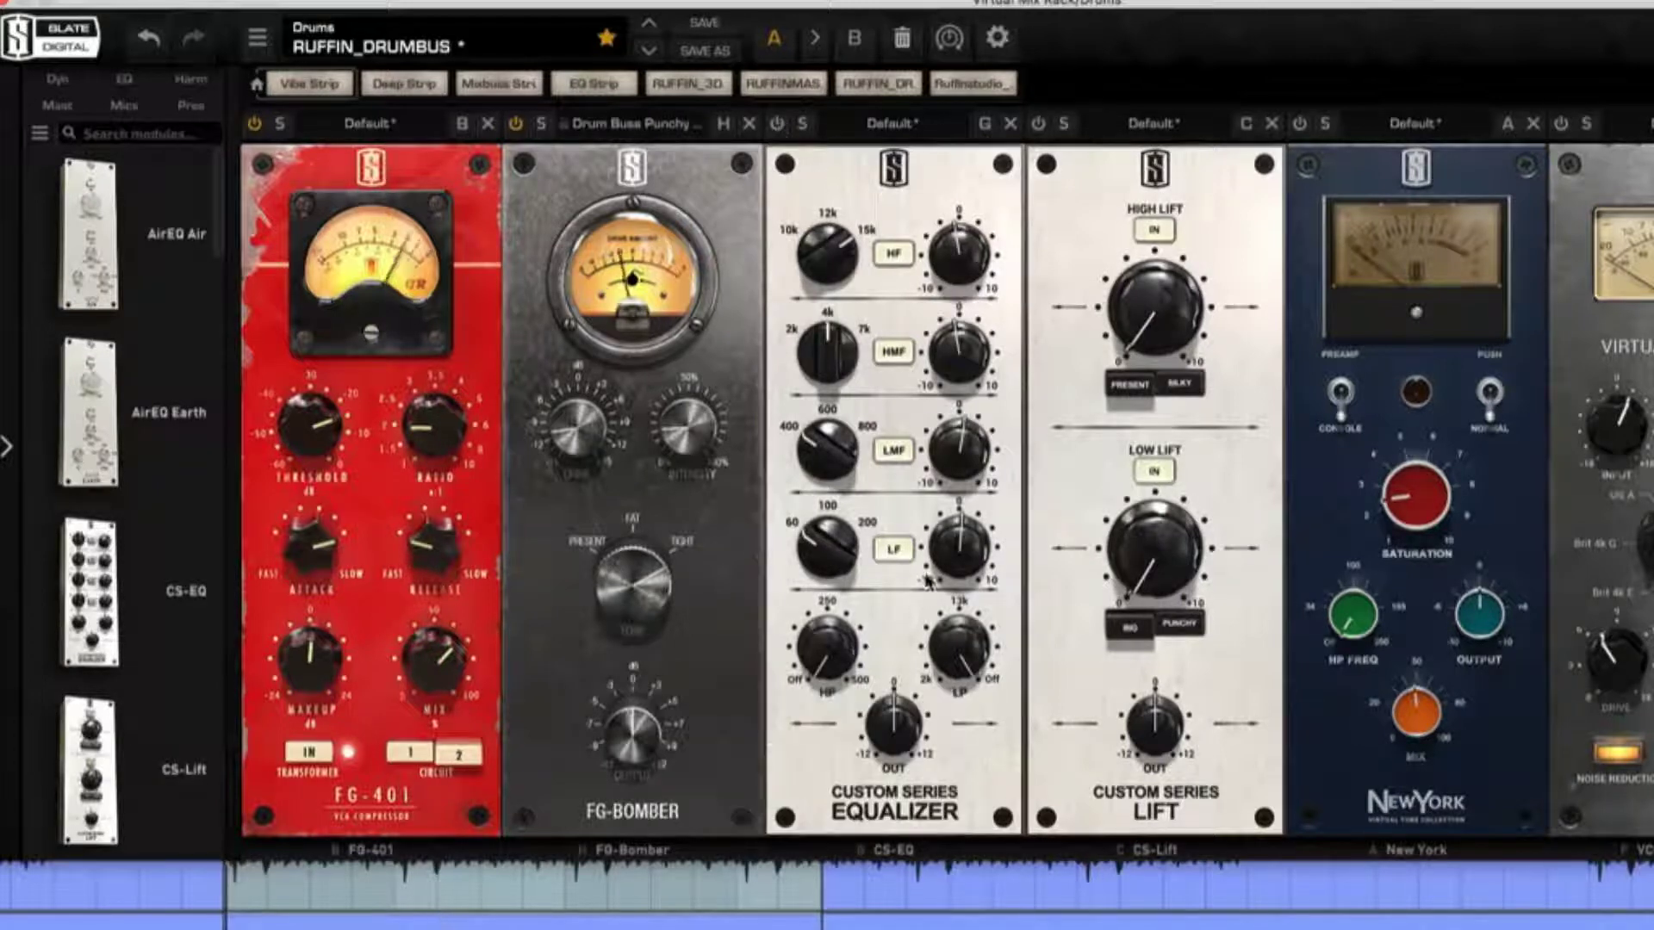
- Switch on the CS-EQ module, check its LF gain and compare the looped drums with the LF band off and on
{"action": "left_click", "coordinate": [777, 124]}
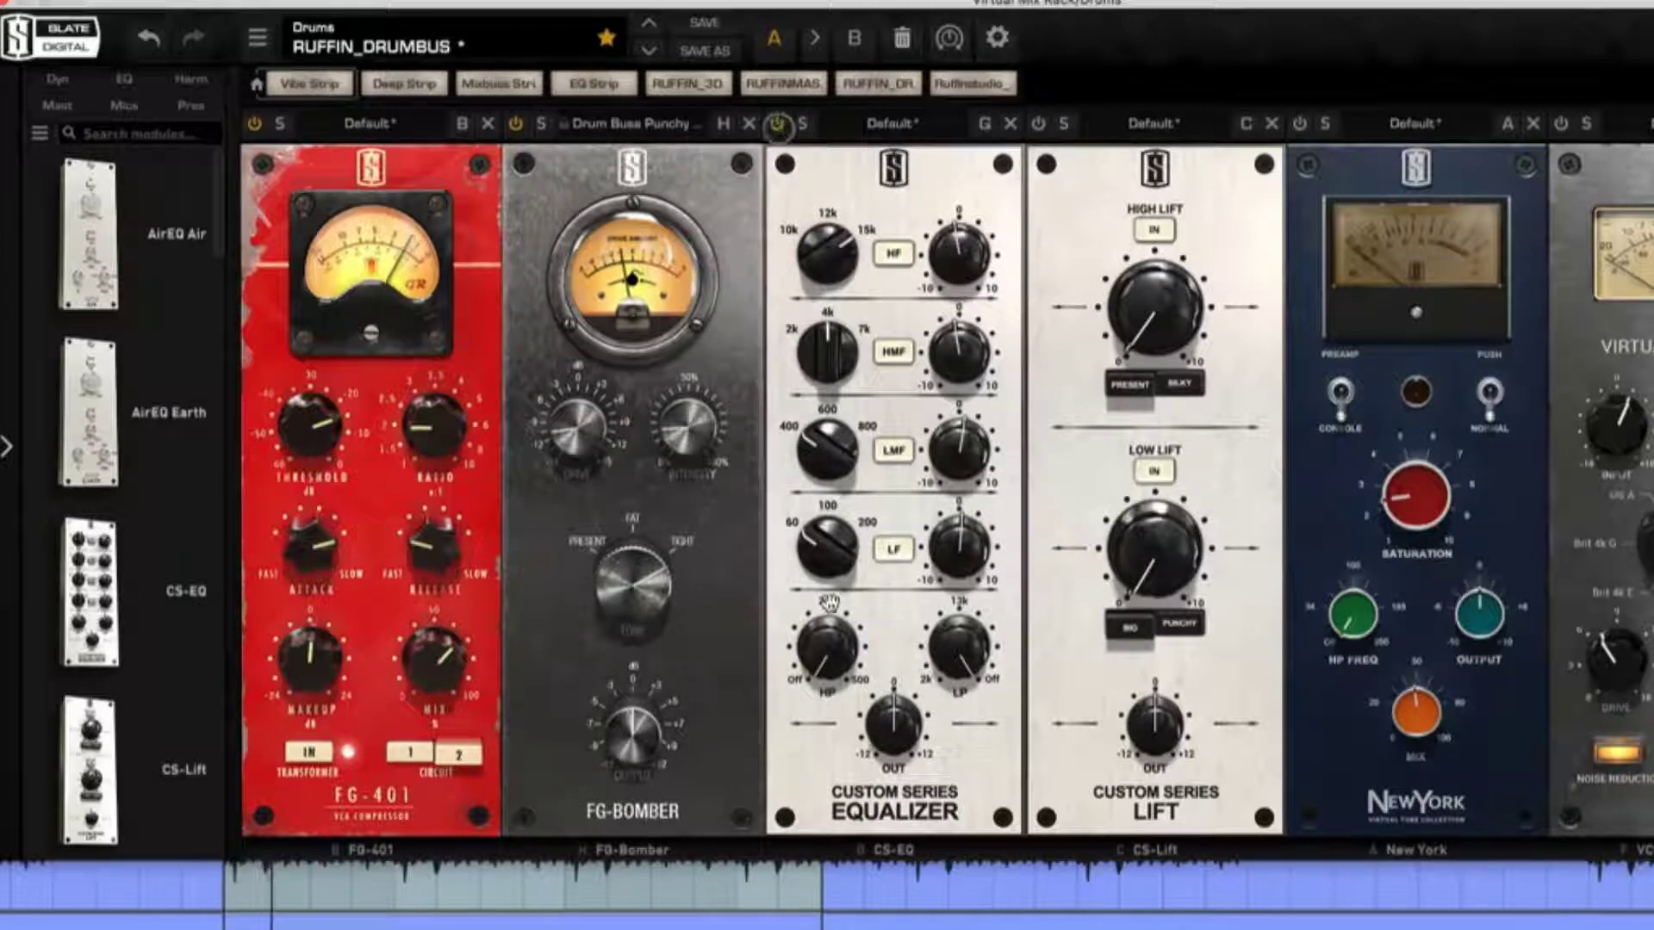
{"action": "left_click", "coordinate": [892, 556]}
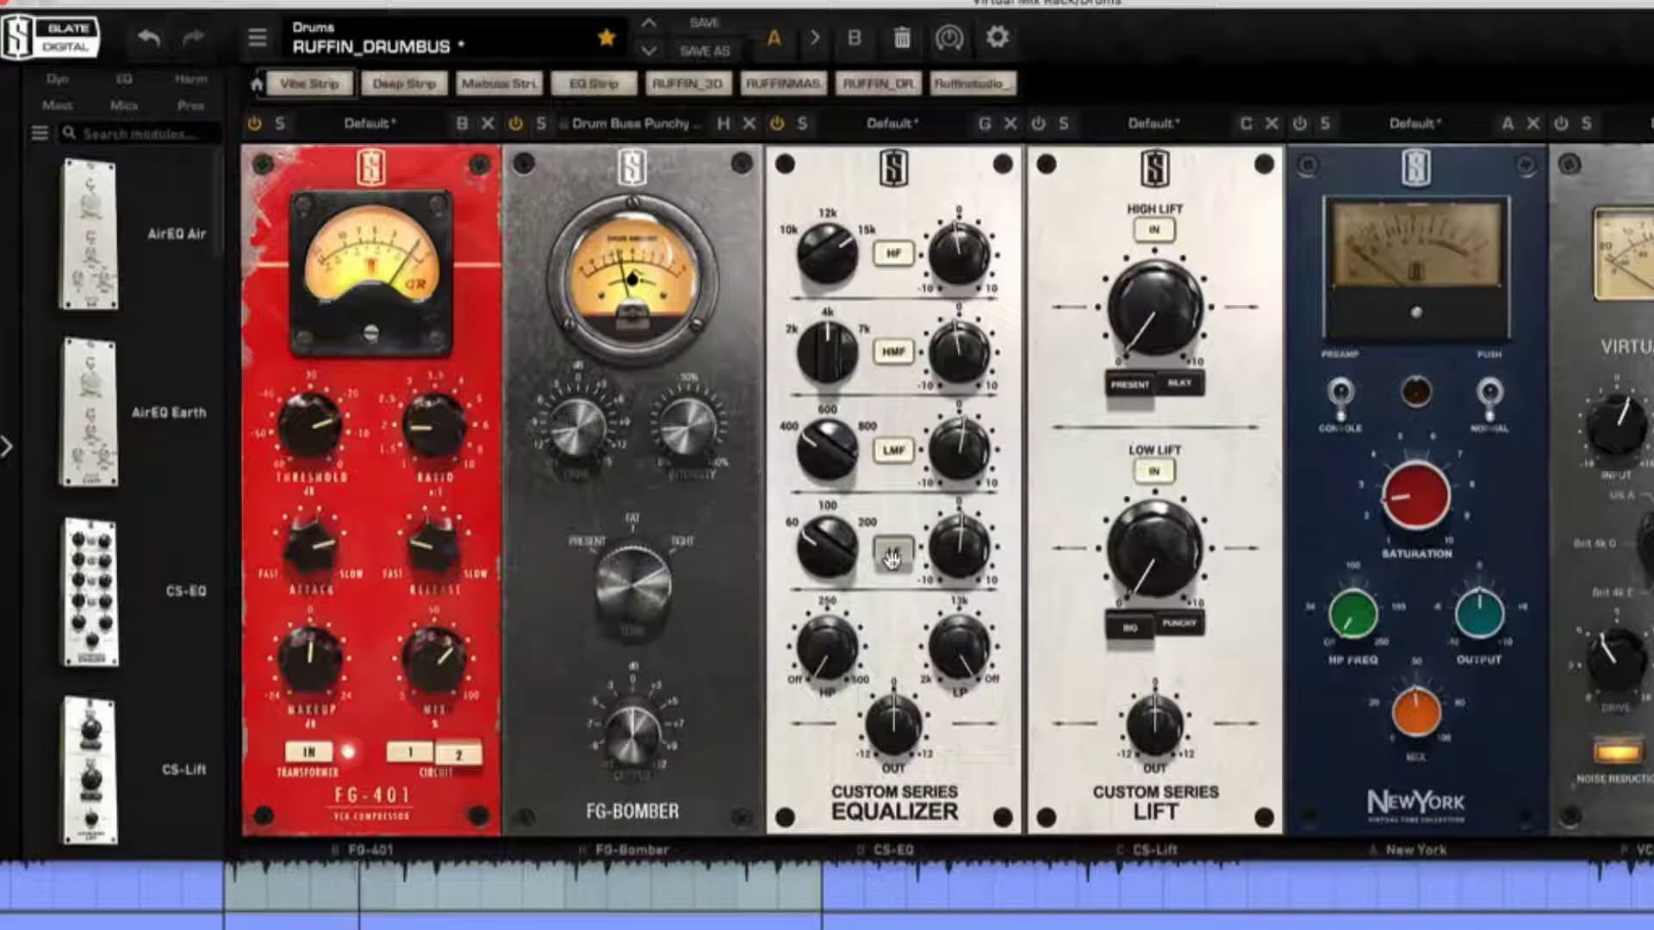
{"action": "left_click", "coordinate": [892, 558]}
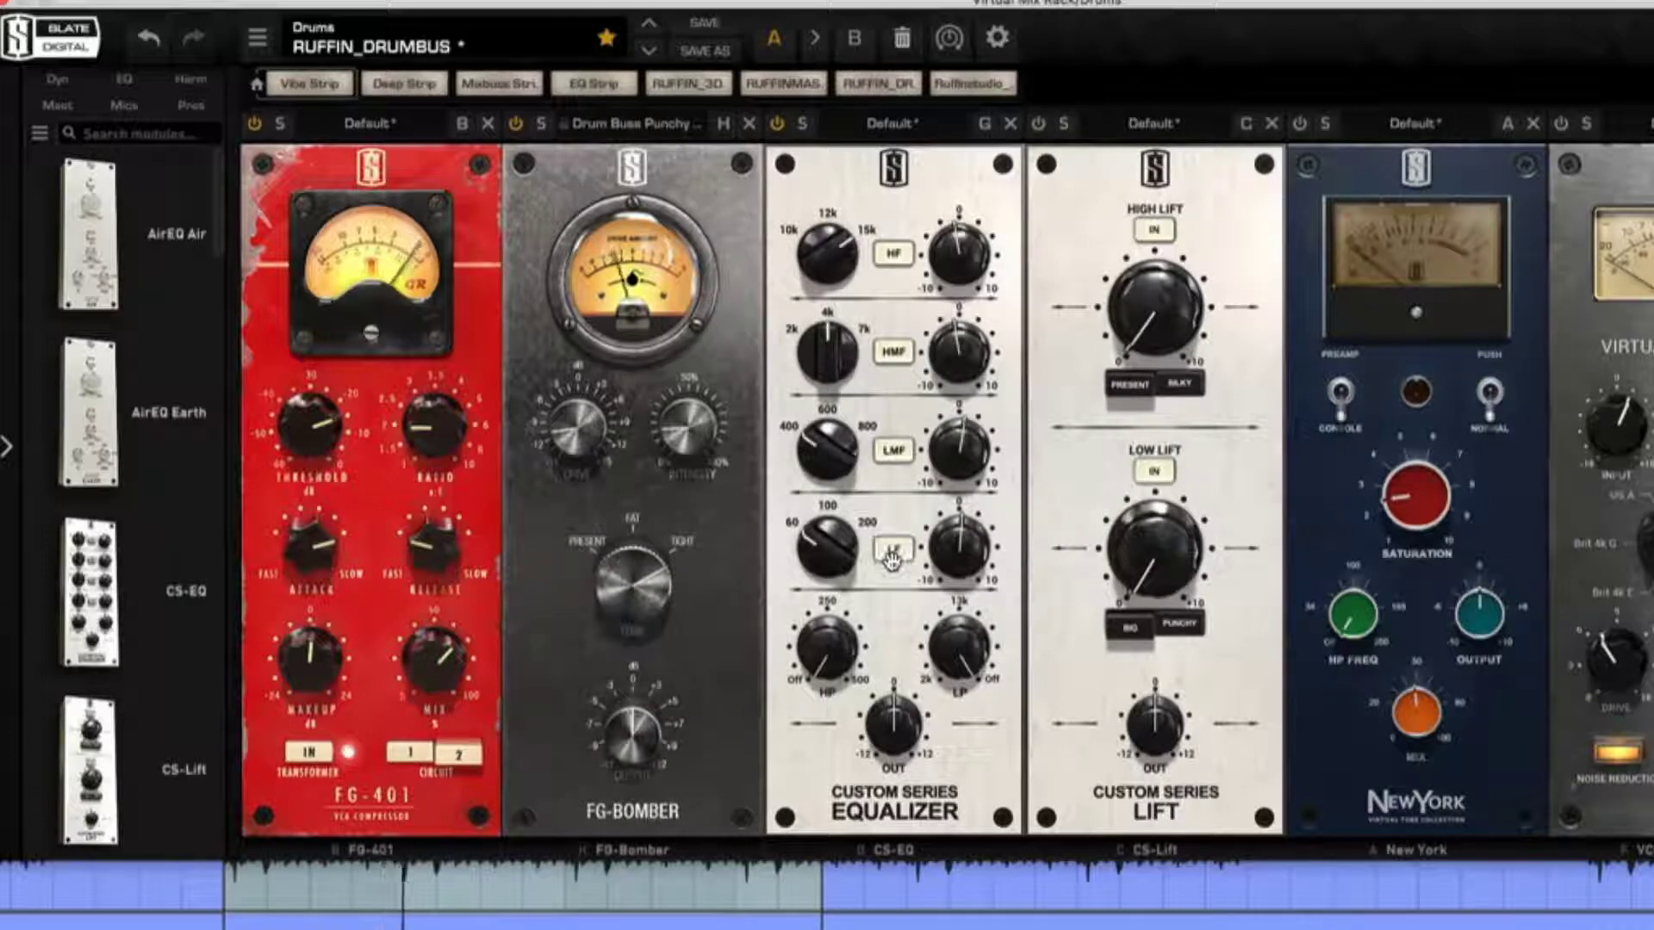
{"action": "mouse_move", "coordinate": [961, 550]}
{"action": "mouse_move", "coordinate": [961, 549]}
{"action": "left_mouse_down"}
{"action": "mouse_move", "coordinate": [1001, 449]}
{"action": "mouse_move", "coordinate": [989, 577]}
{"action": "mouse_move", "coordinate": [964, 568]}
{"action": "left_mouse_up"}
{"action": "left_click", "coordinate": [904, 548]}
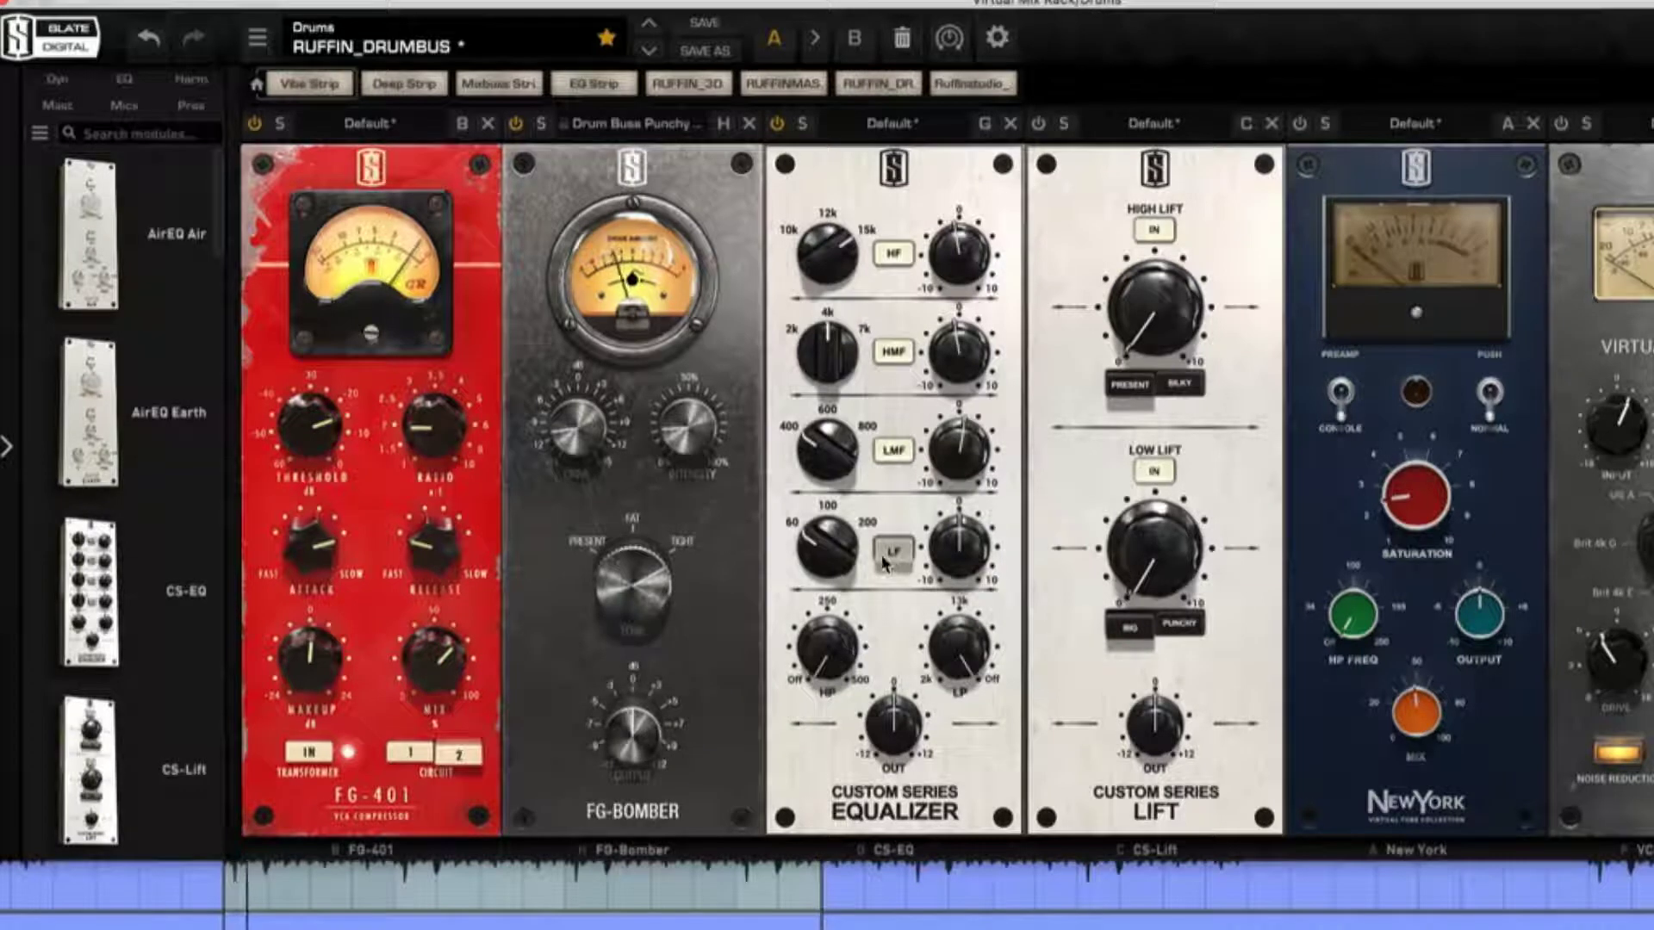
{"action": "left_click", "coordinate": [884, 560]}
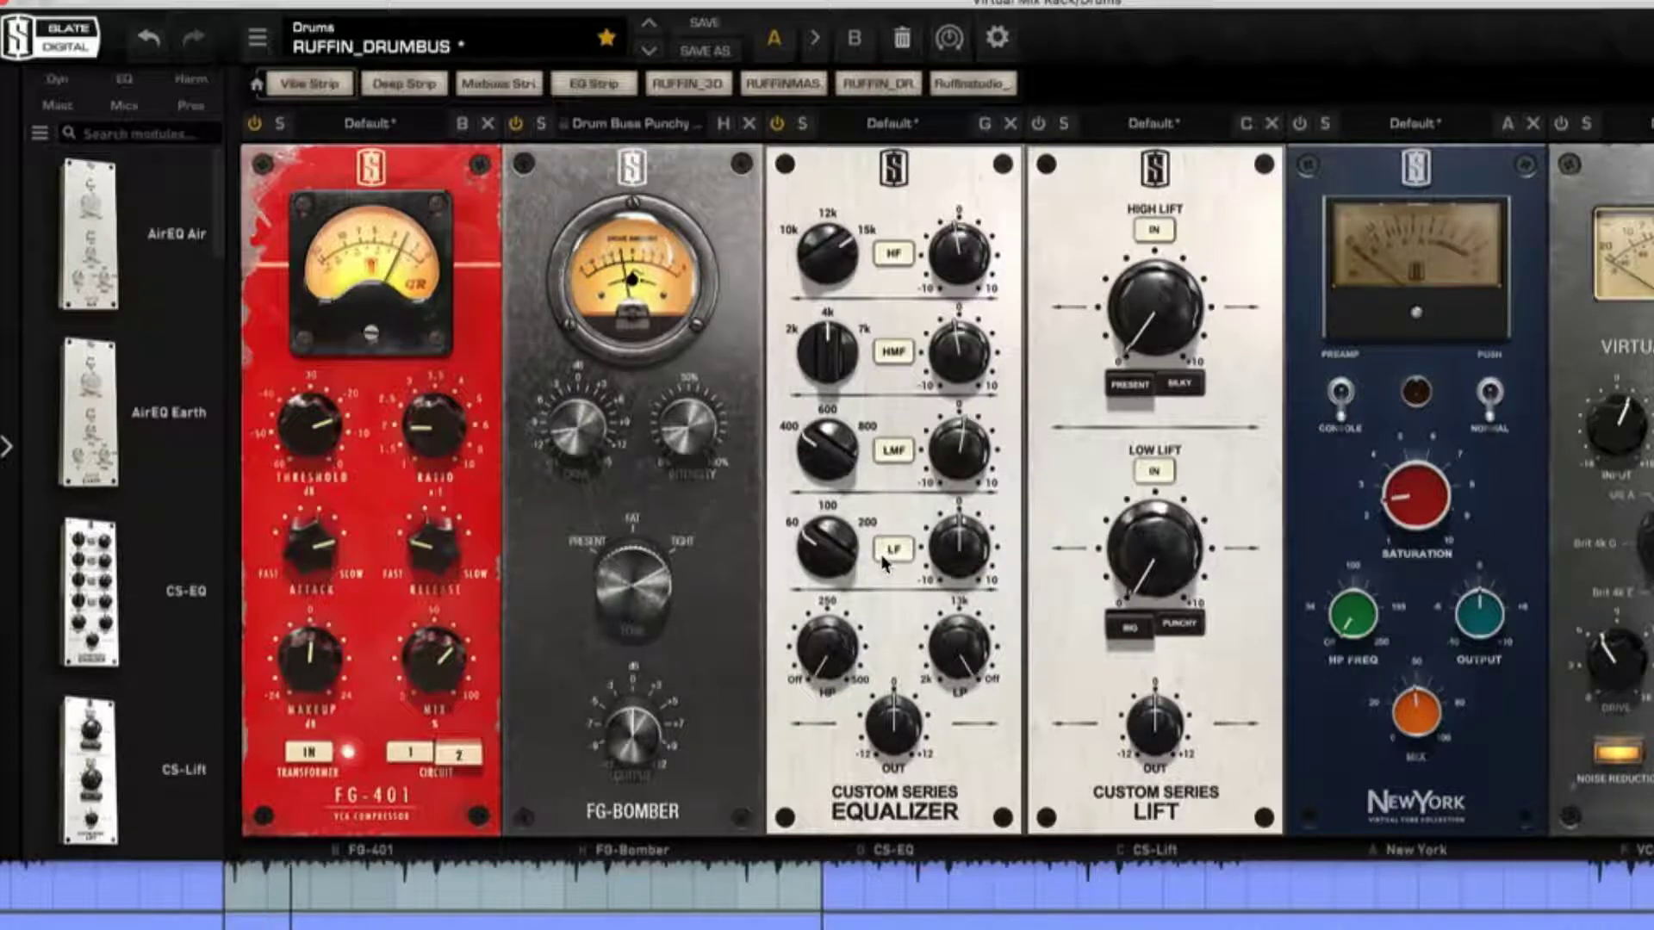
- Set the CS-EQ's LF gain to about 0.20 and compare the looped drums with the LF band off and on
{"action": "left_click", "coordinate": [882, 559]}
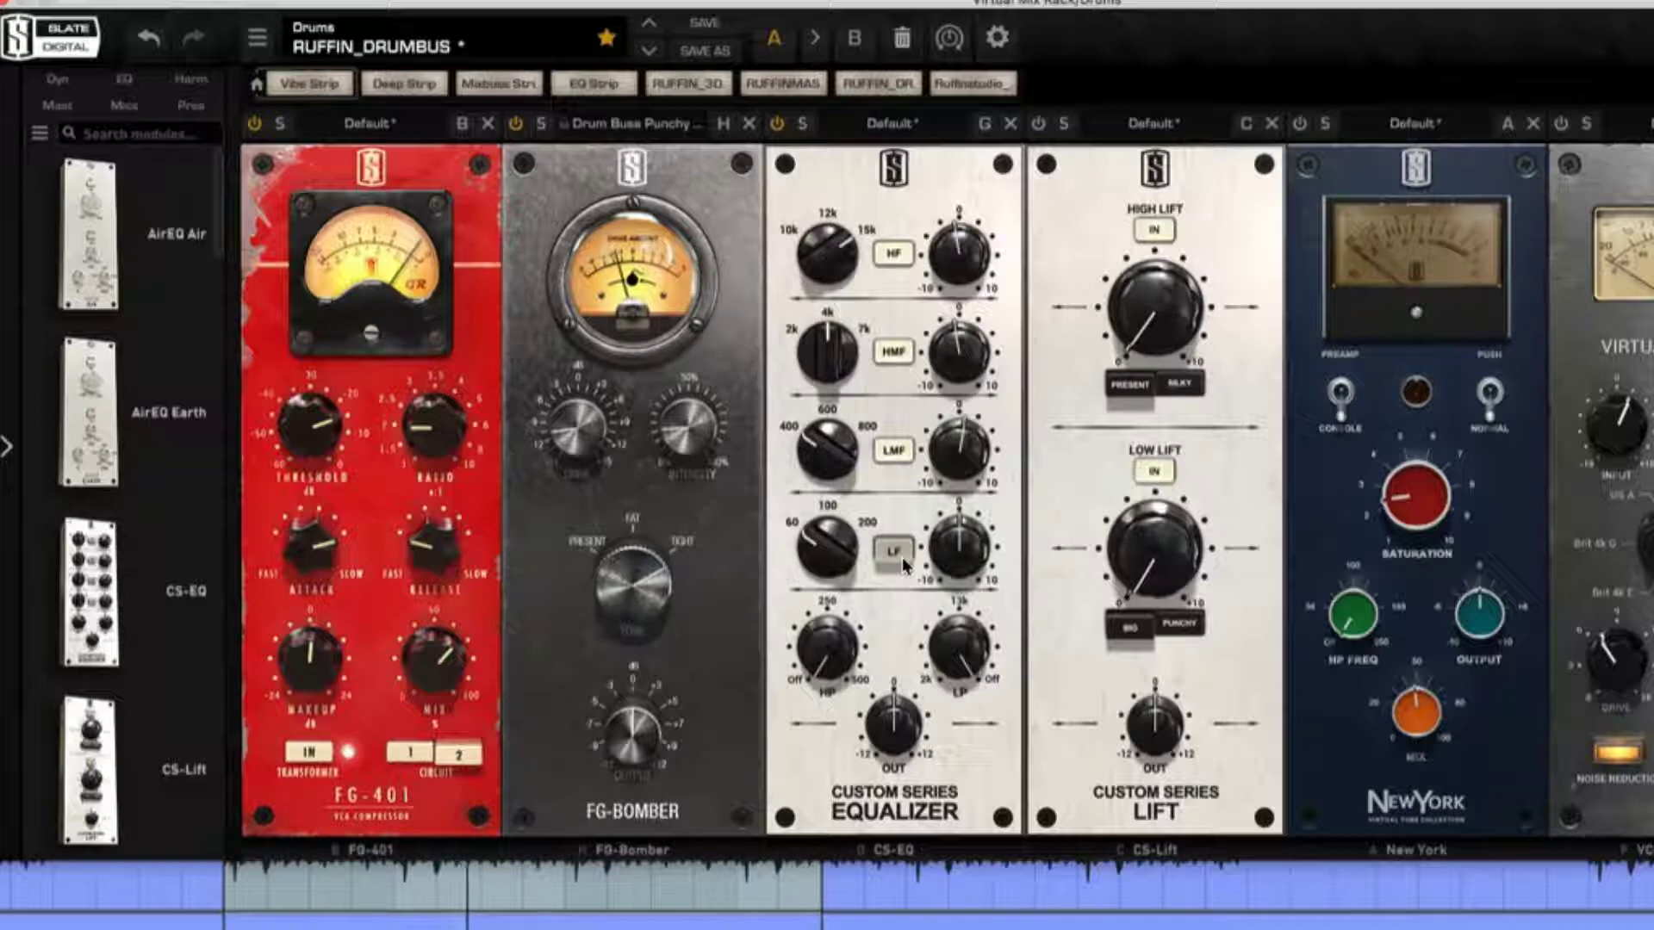
{"action": "left_click", "coordinate": [901, 558]}
{"action": "mouse_move", "coordinate": [956, 549]}
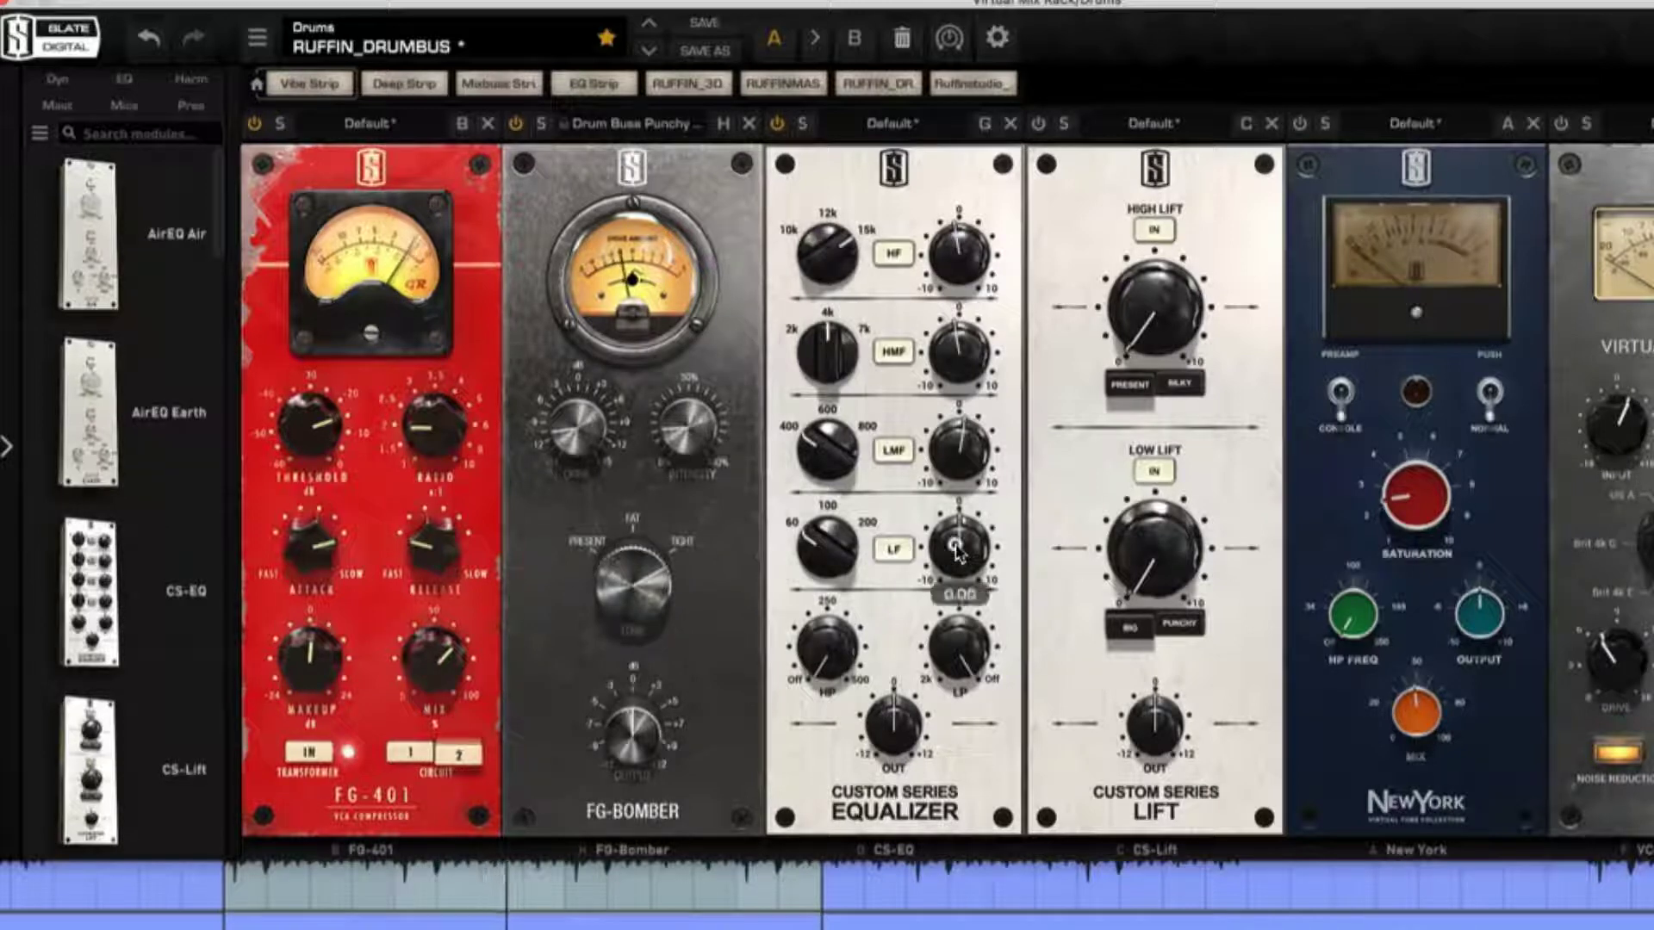
{"action": "left_click_drag", "start_coordinate": [956, 549], "coordinate": [969, 552]}
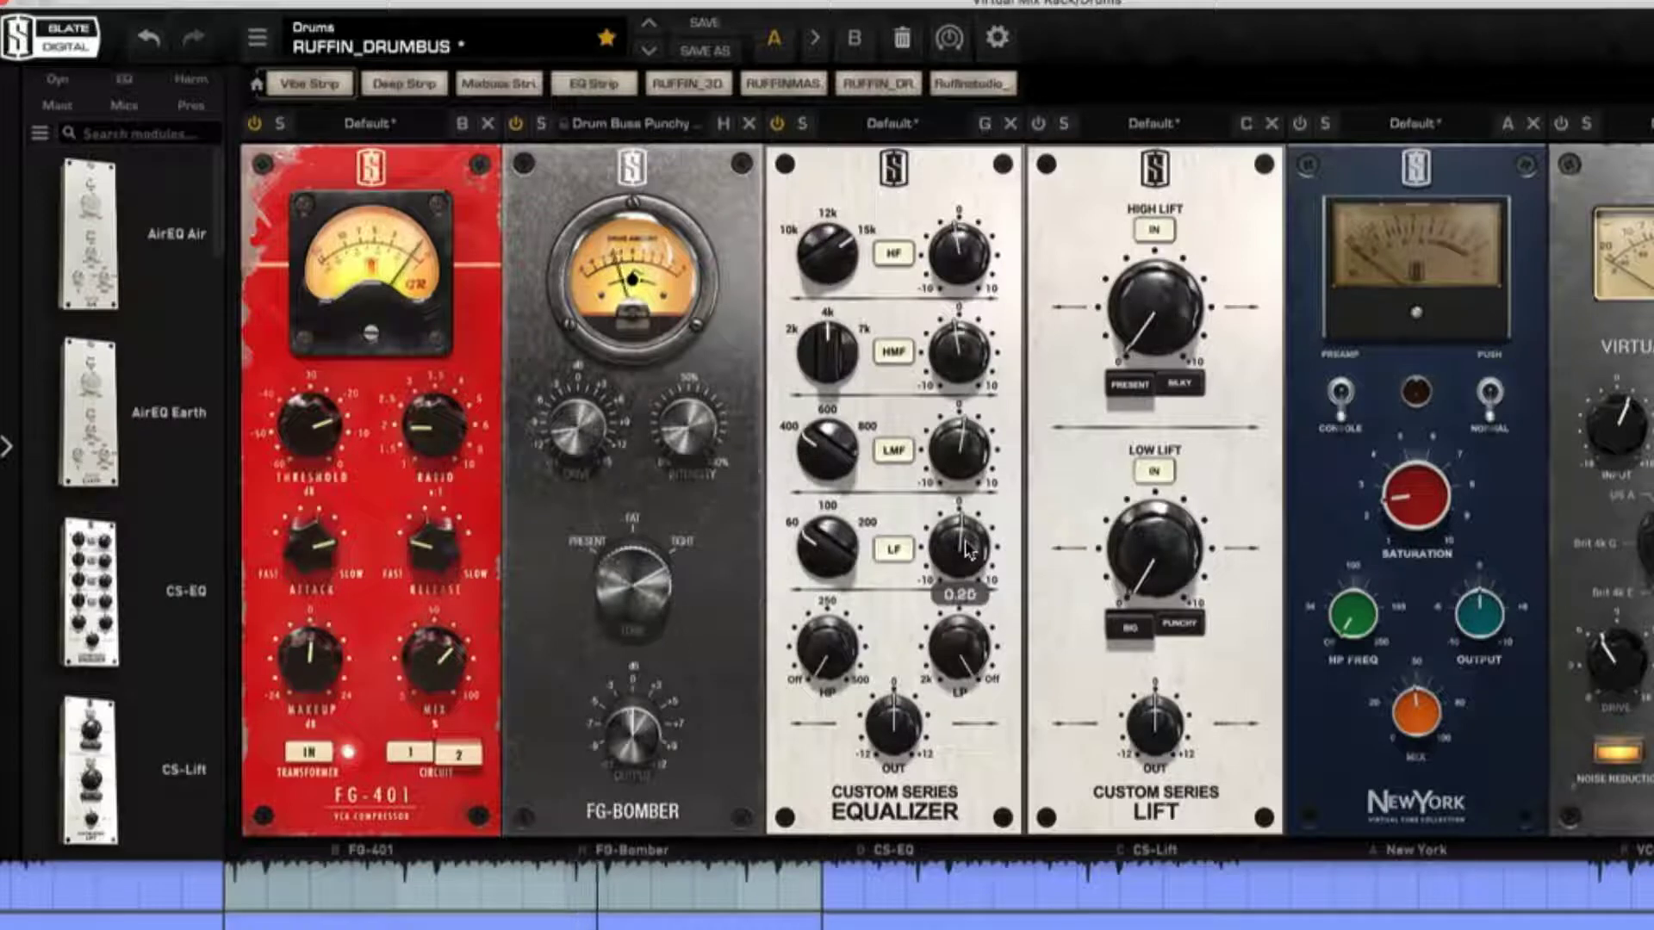
{"action": "left_click", "coordinate": [894, 555]}
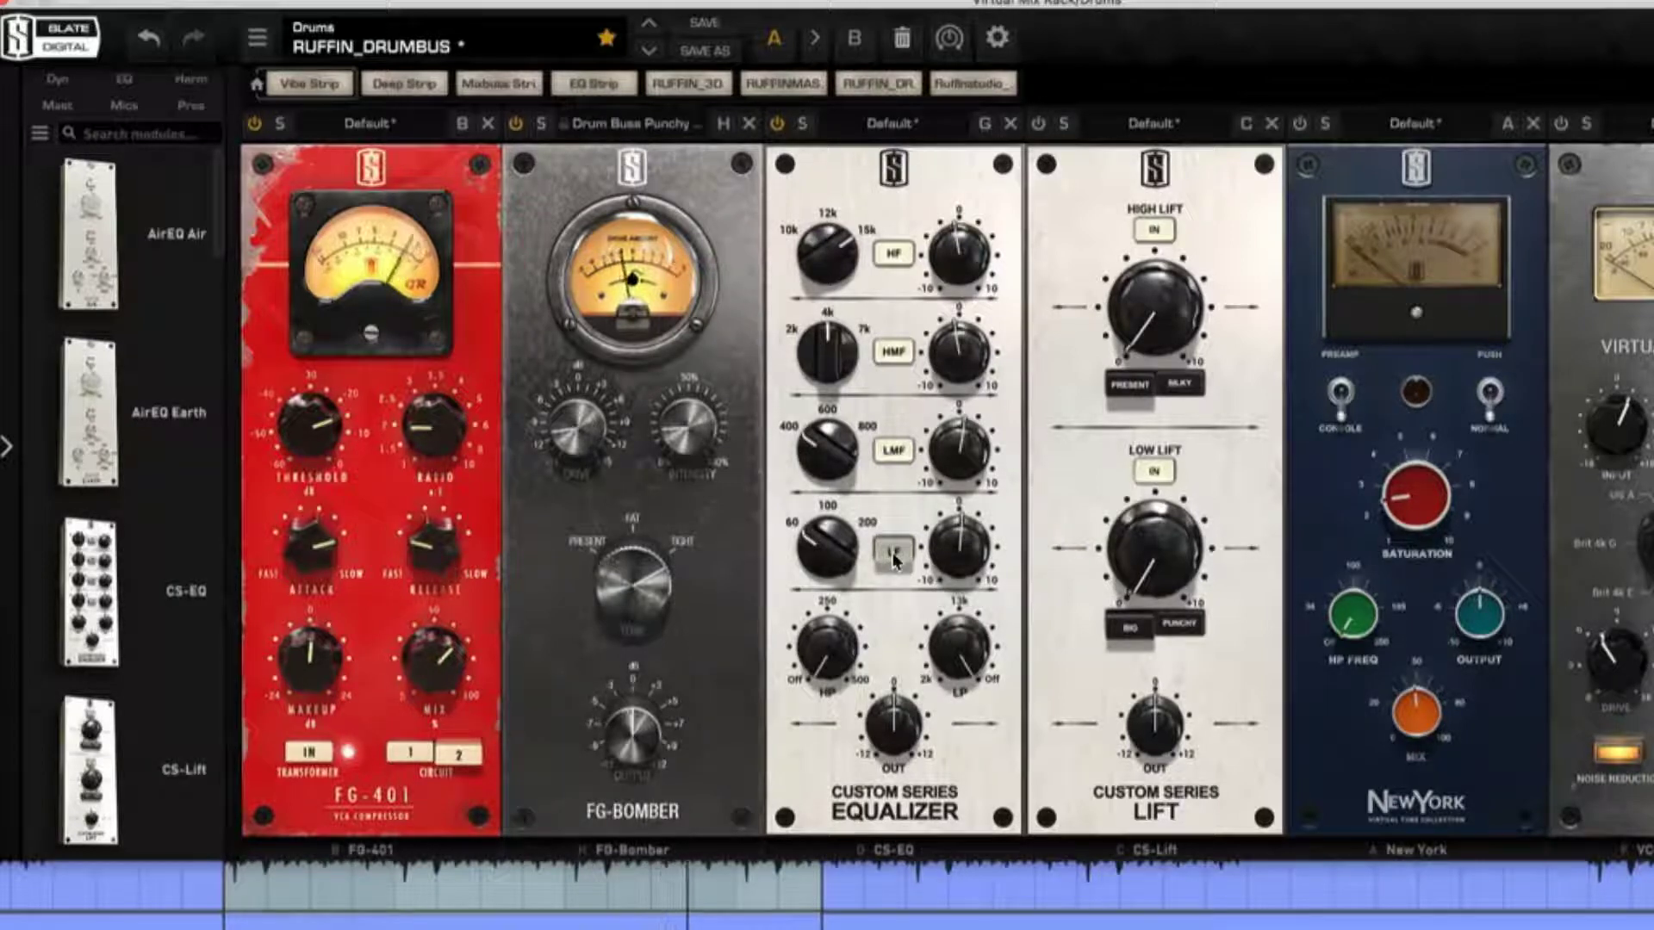
{"action": "left_click", "coordinate": [894, 555]}
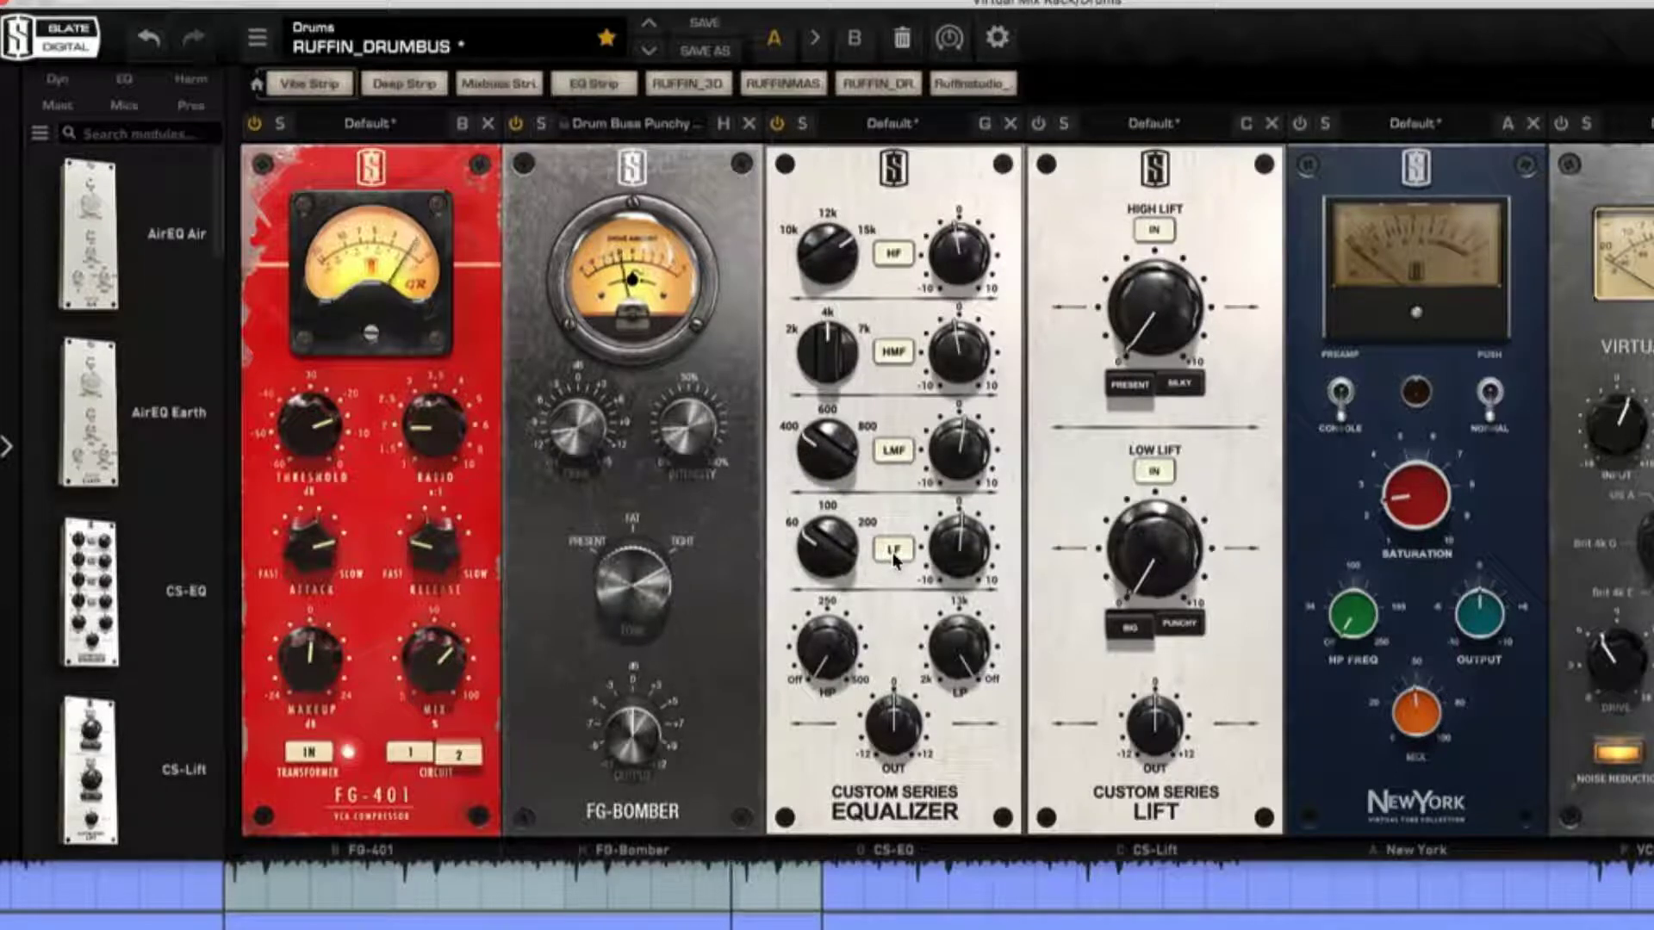
{"action": "mouse_move", "coordinate": [967, 547]}
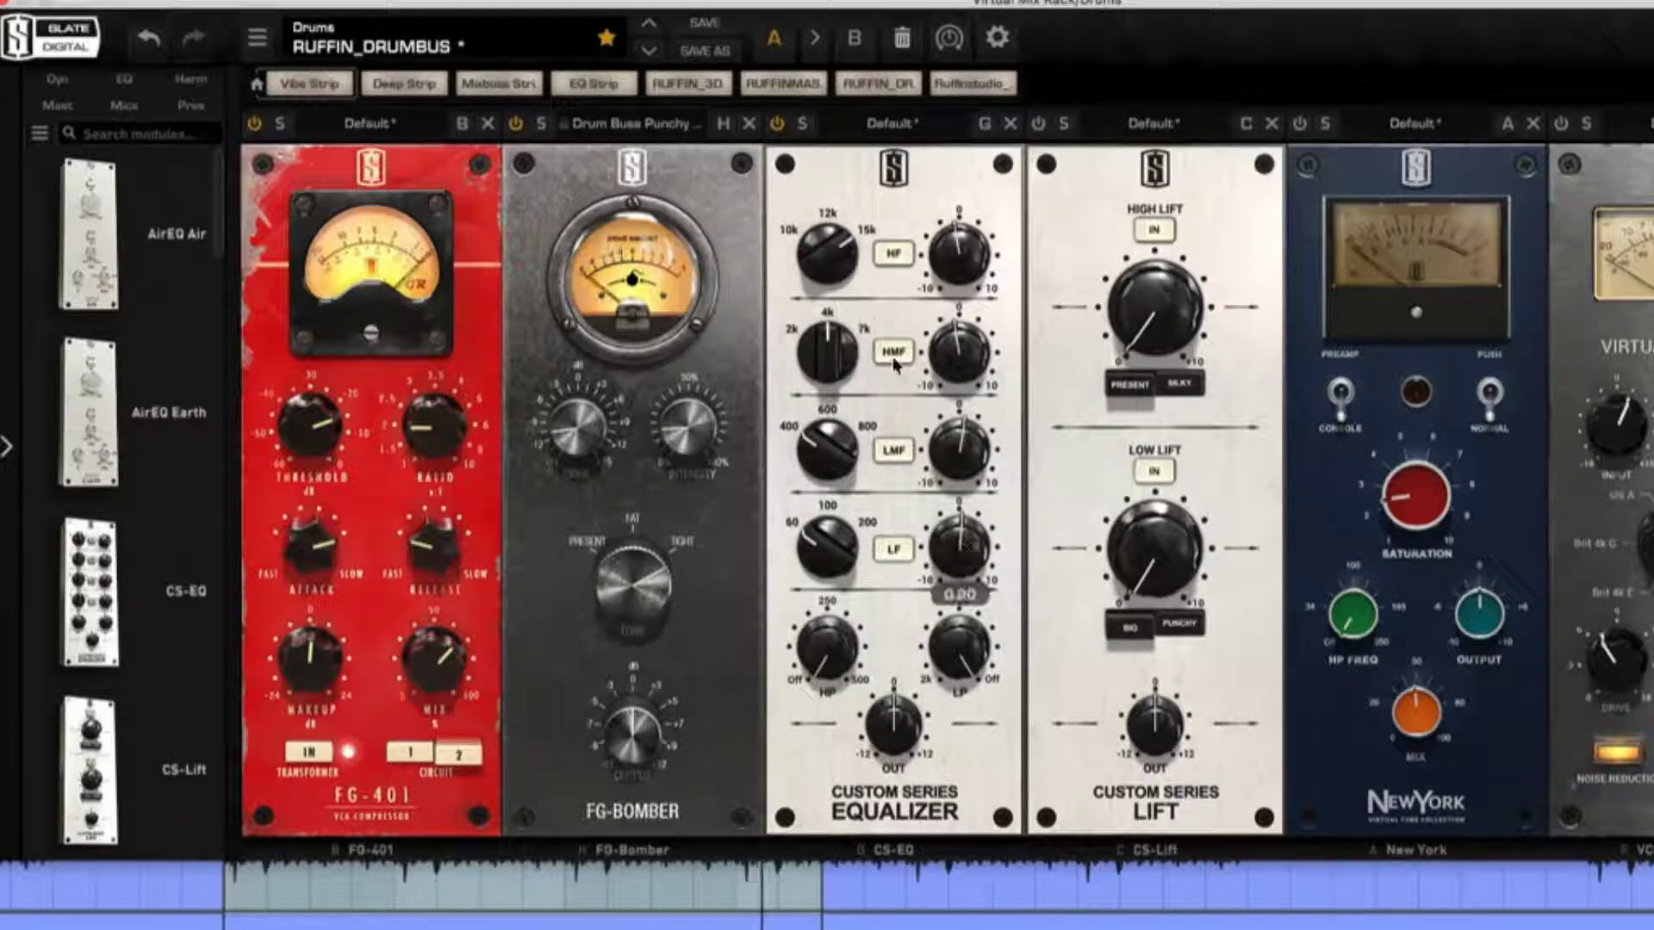
- Compare the looped drums with the CS-EQ's HMF band and HF band each switched off and on
{"action": "left_click", "coordinate": [900, 356]}
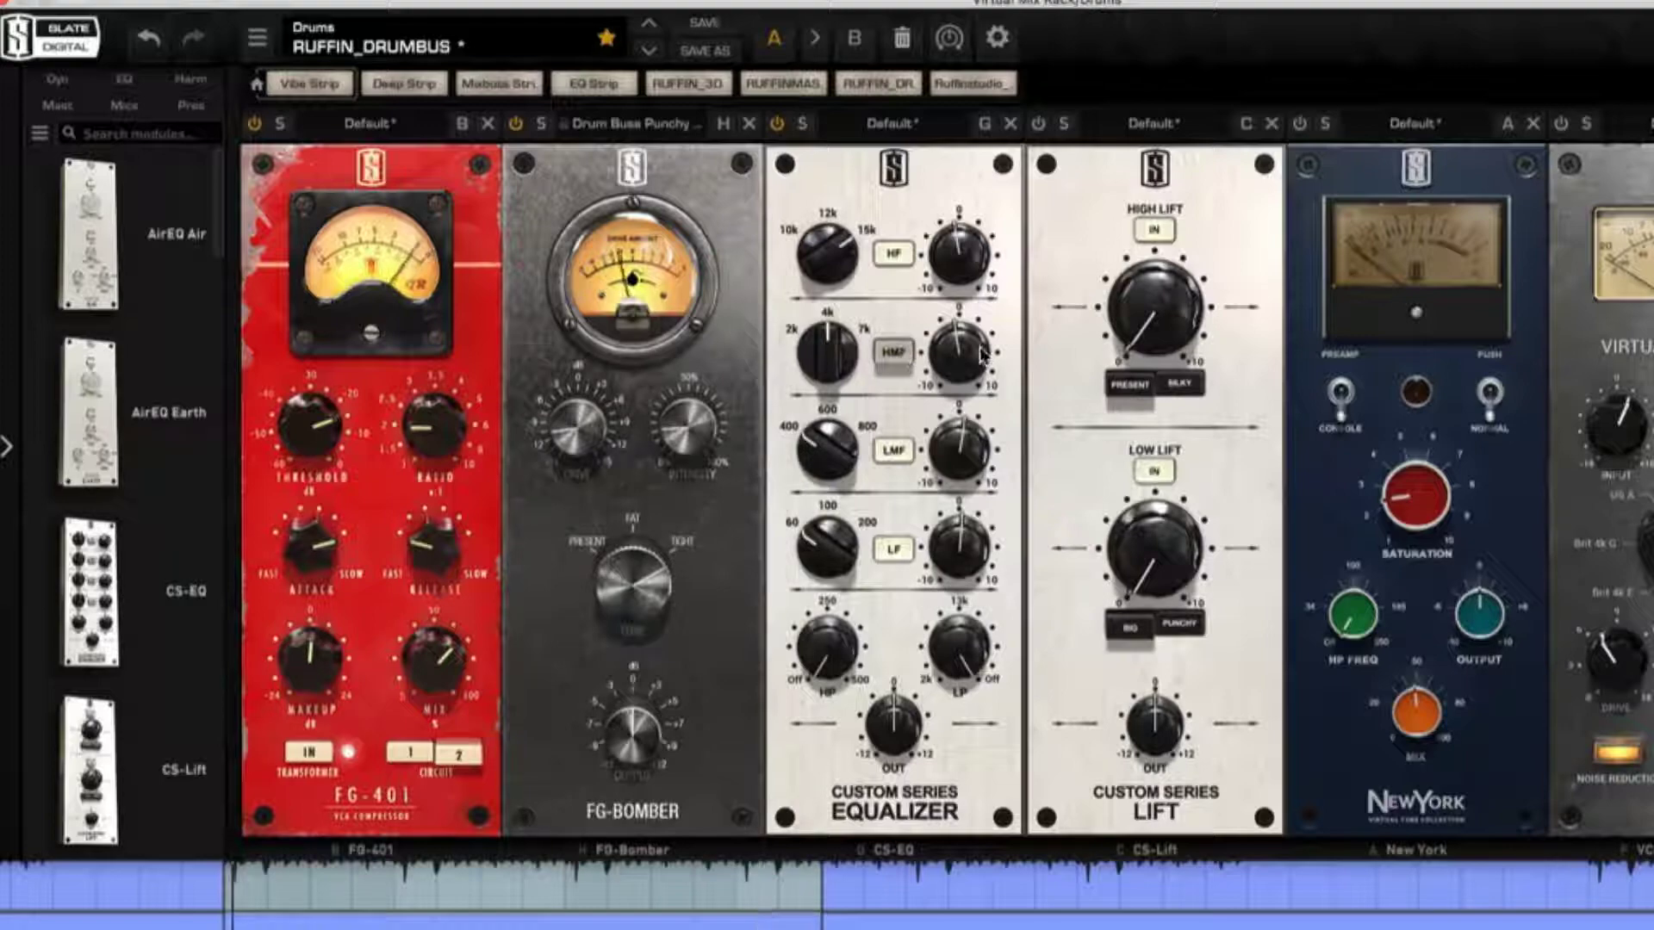
{"action": "left_click", "coordinate": [893, 360]}
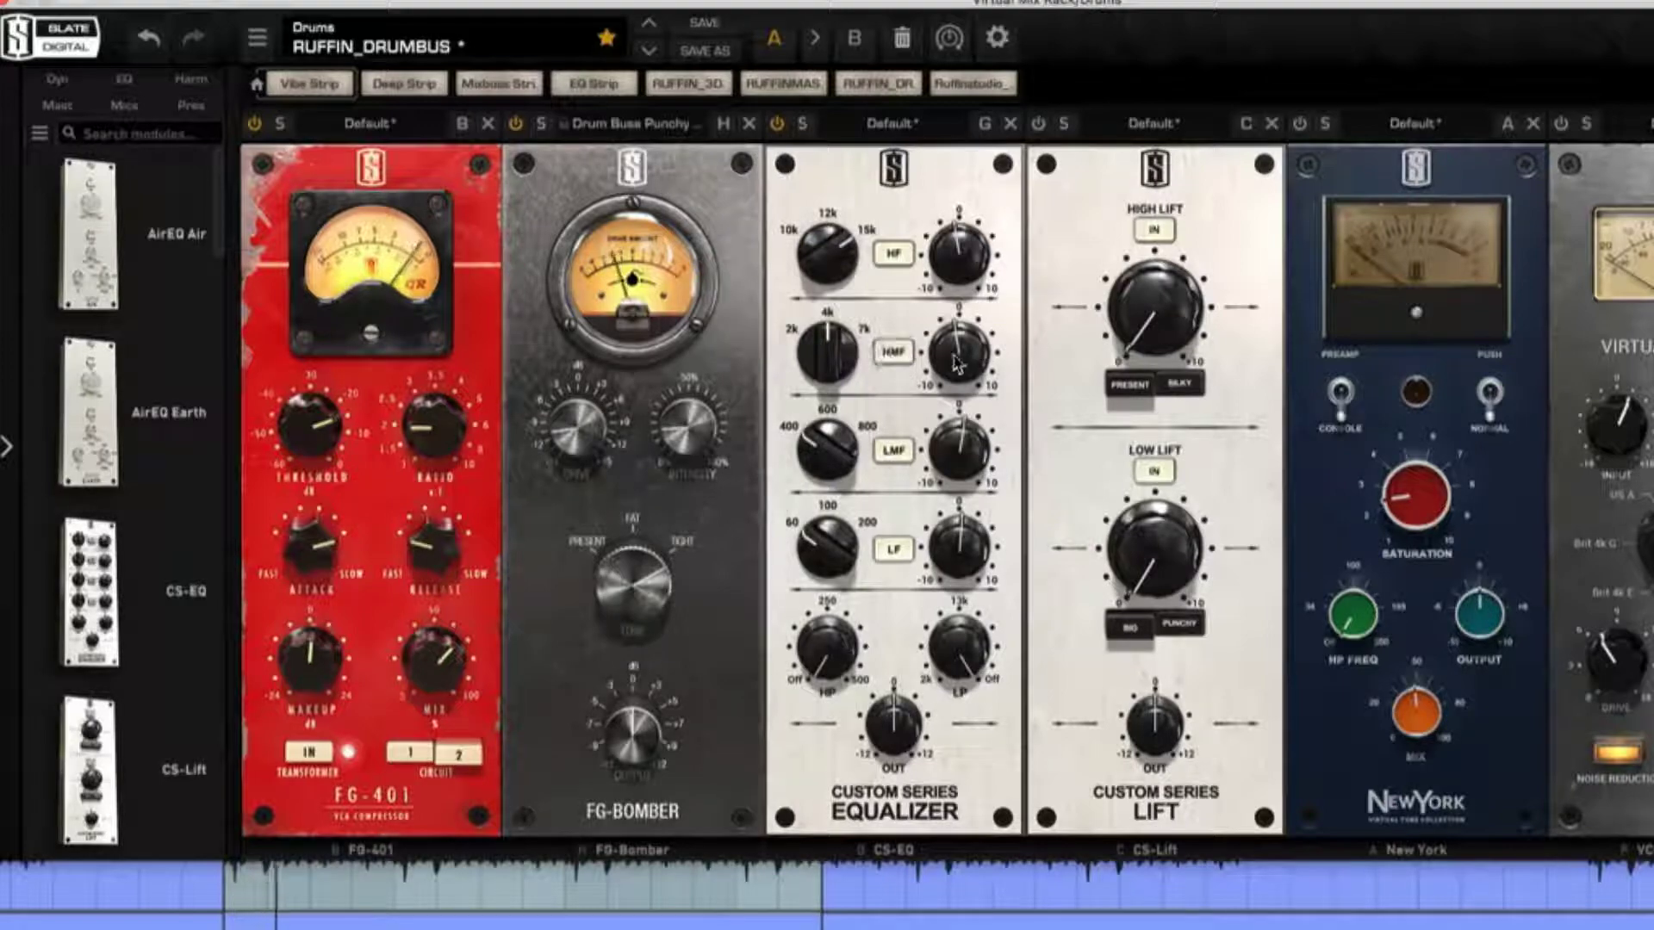
{"action": "mouse_move", "coordinate": [958, 360]}
{"action": "left_mouse_down"}
{"action": "mouse_move", "coordinate": [970, 298]}
{"action": "mouse_move", "coordinate": [964, 360]}
{"action": "left_mouse_up"}
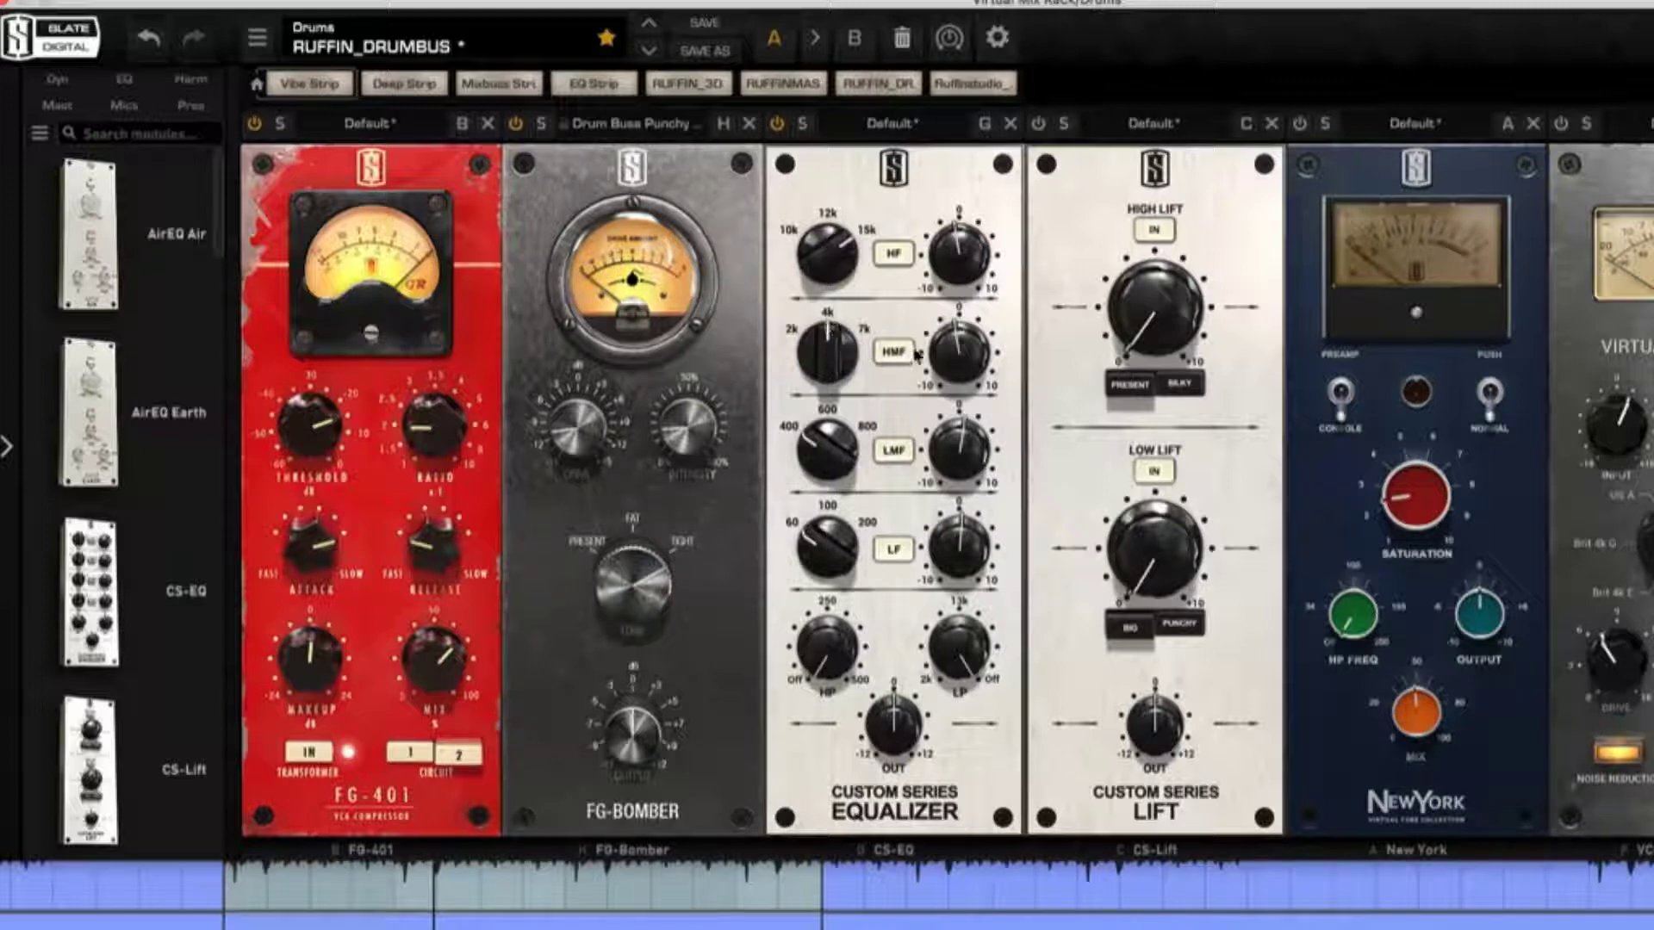
{"action": "left_click_drag", "start_coordinate": [959, 244], "coordinate": [904, 263]}
{"action": "left_click", "coordinate": [894, 256]}
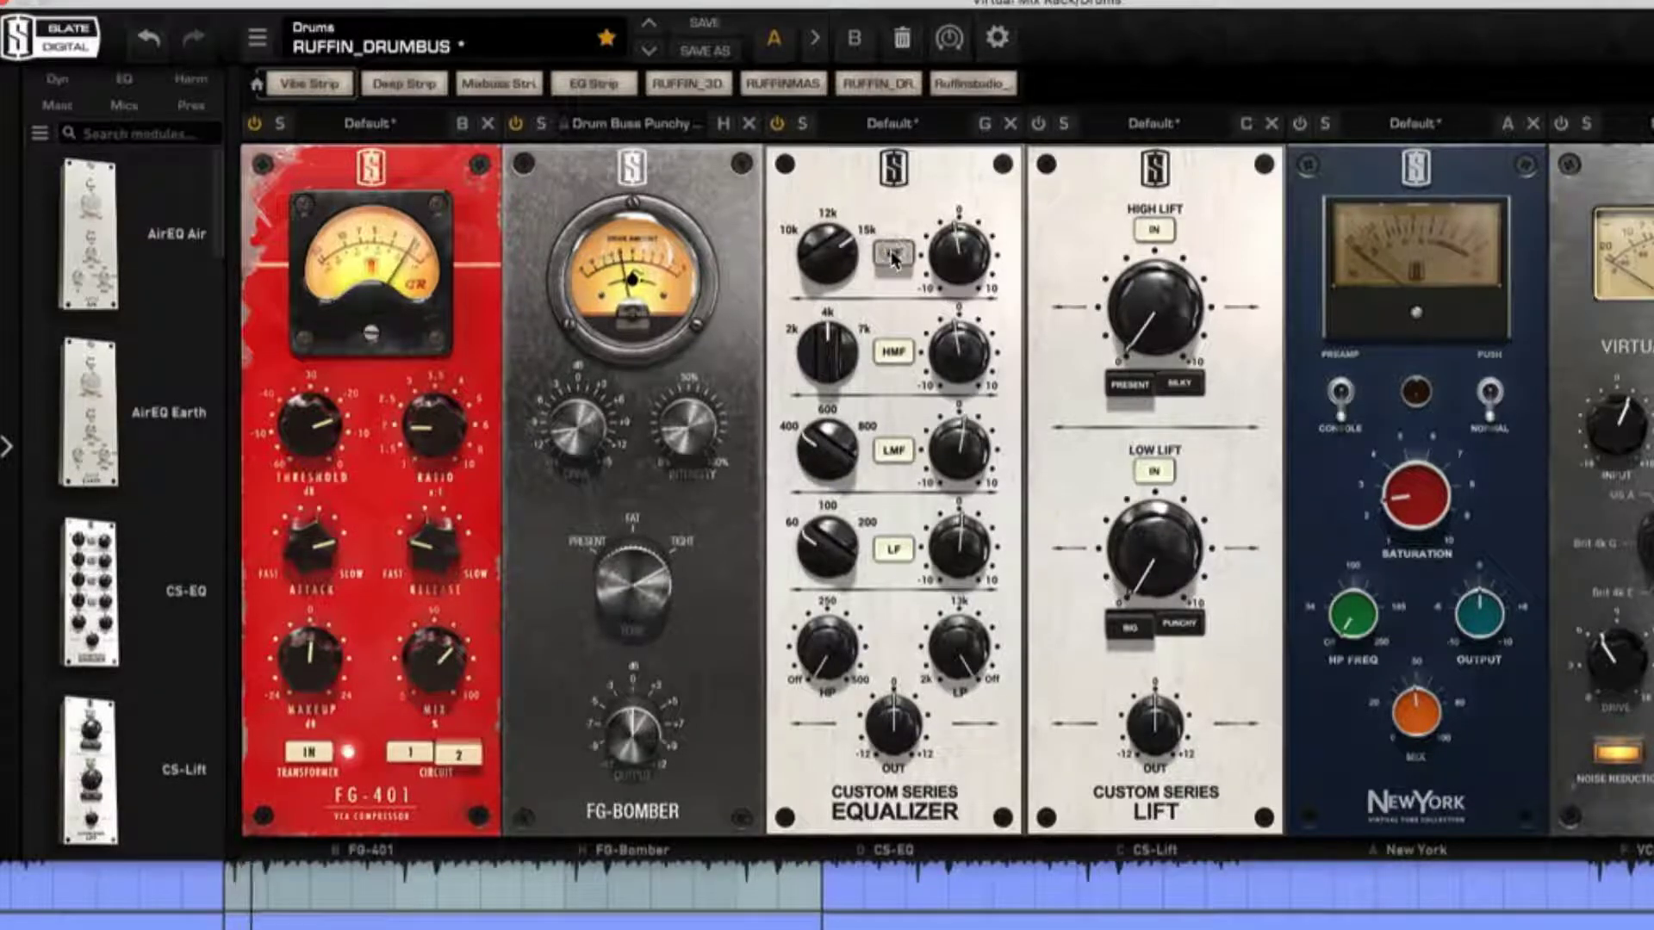
{"action": "left_click", "coordinate": [893, 256]}
- Set the CS-EQ's LMF gain to about 0.4 and compare the looped drums with the LMF band off and on
{"action": "left_click", "coordinate": [894, 453]}
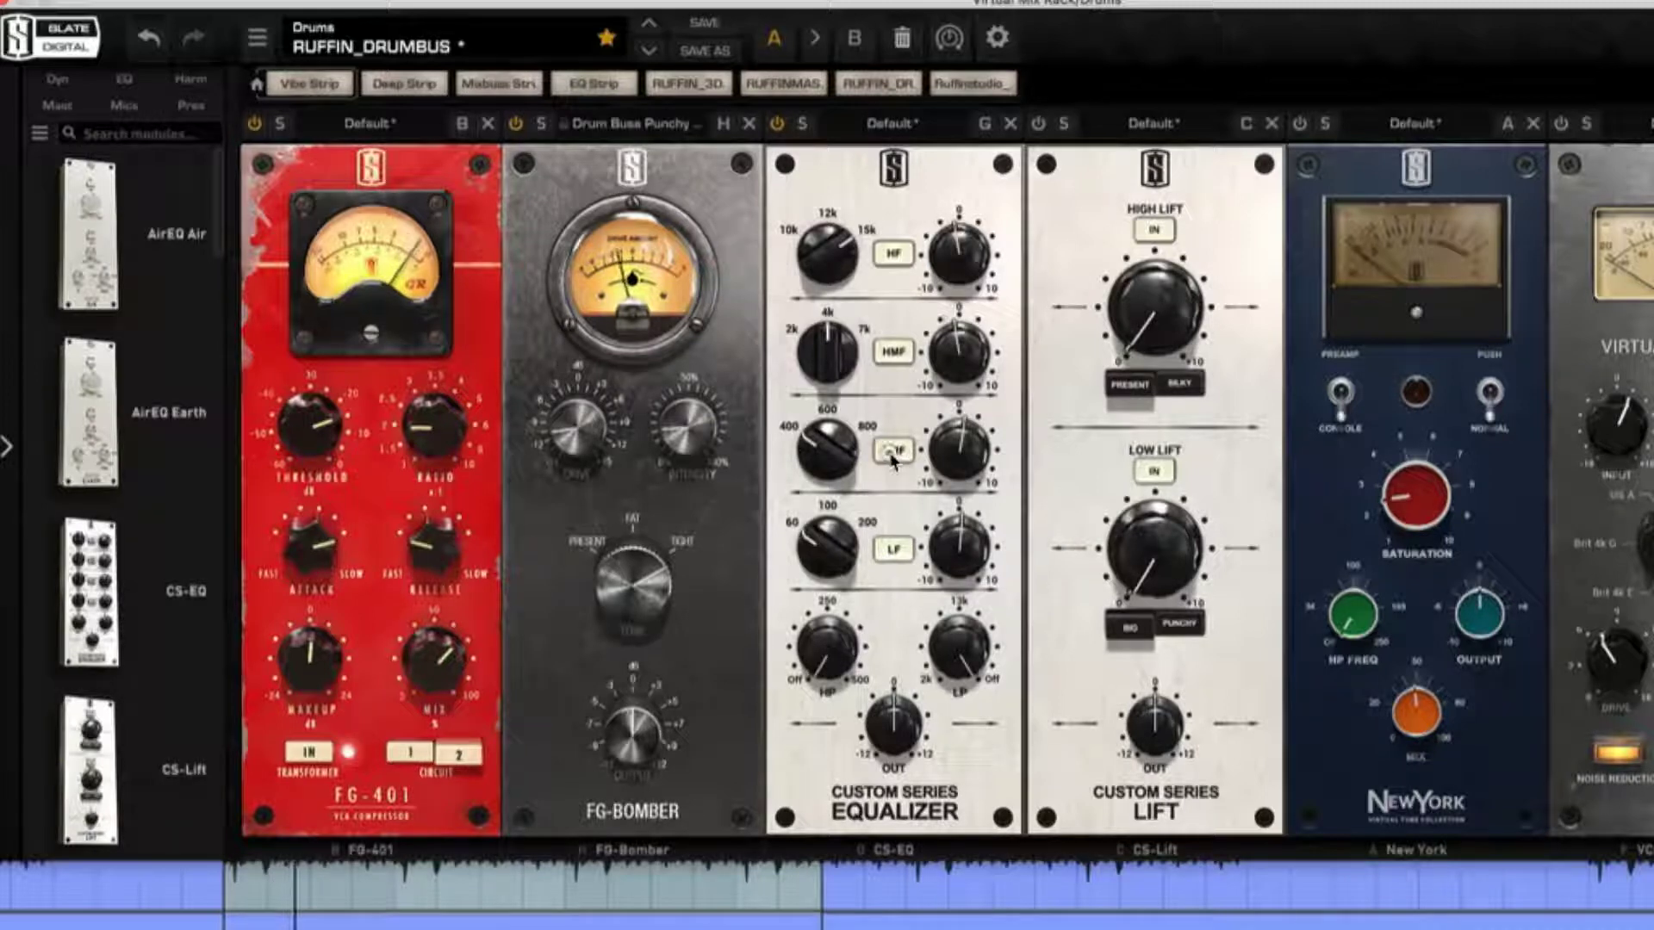
{"action": "left_click", "coordinate": [893, 456]}
{"action": "left_click", "coordinate": [893, 456]}
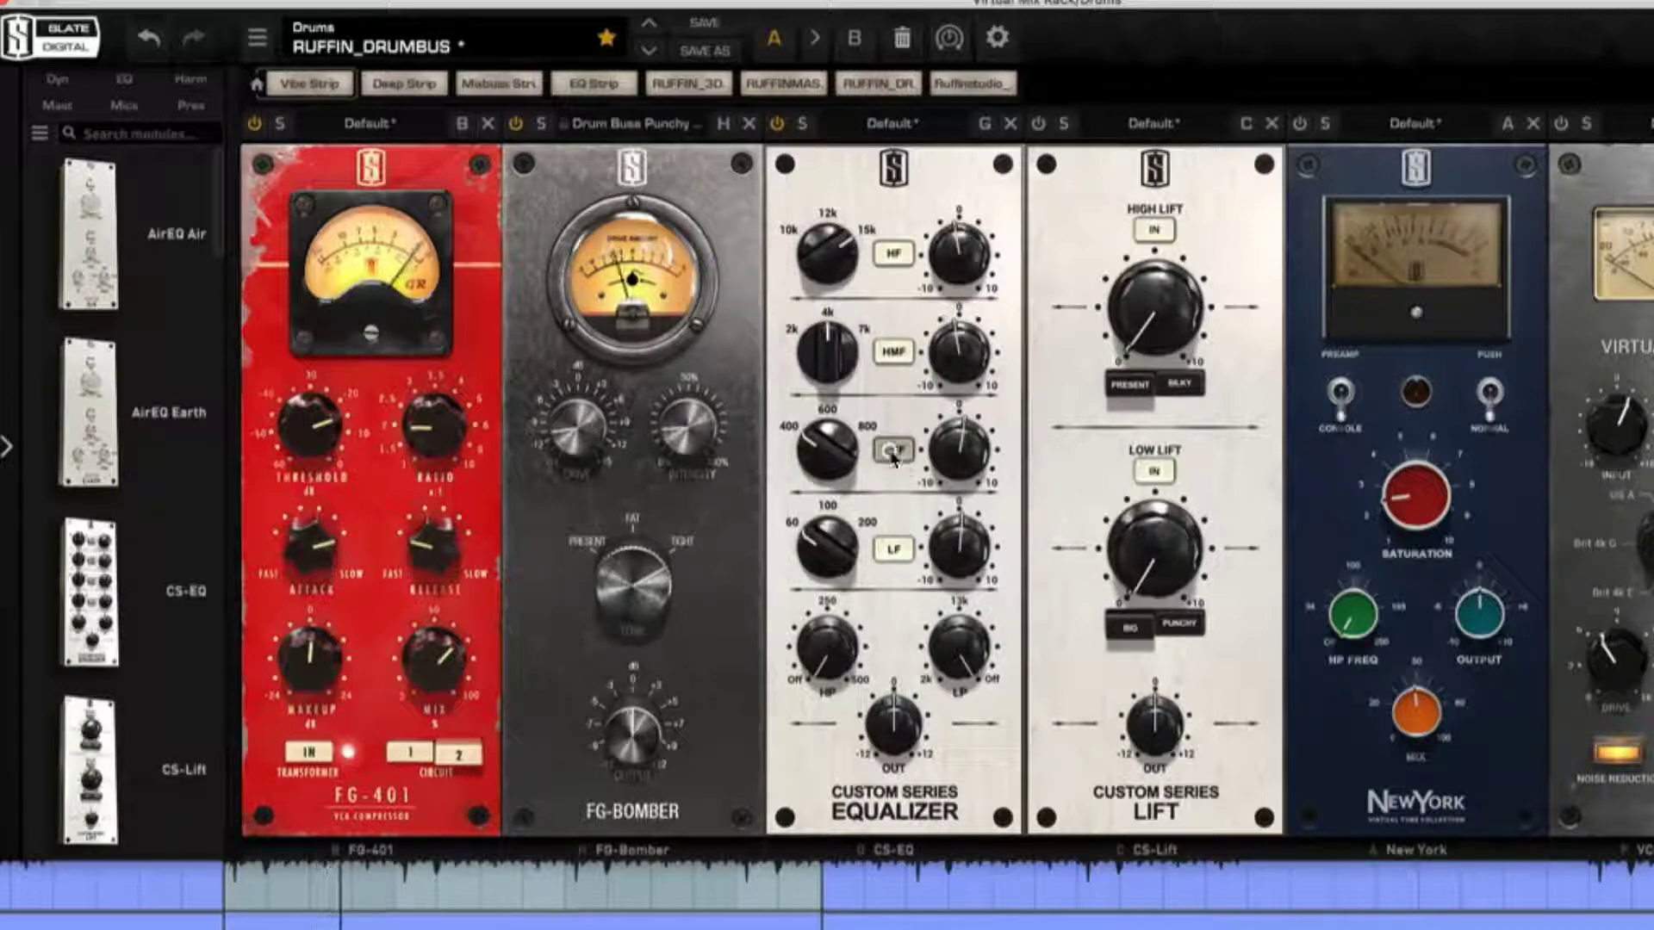
{"action": "mouse_move", "coordinate": [952, 448]}
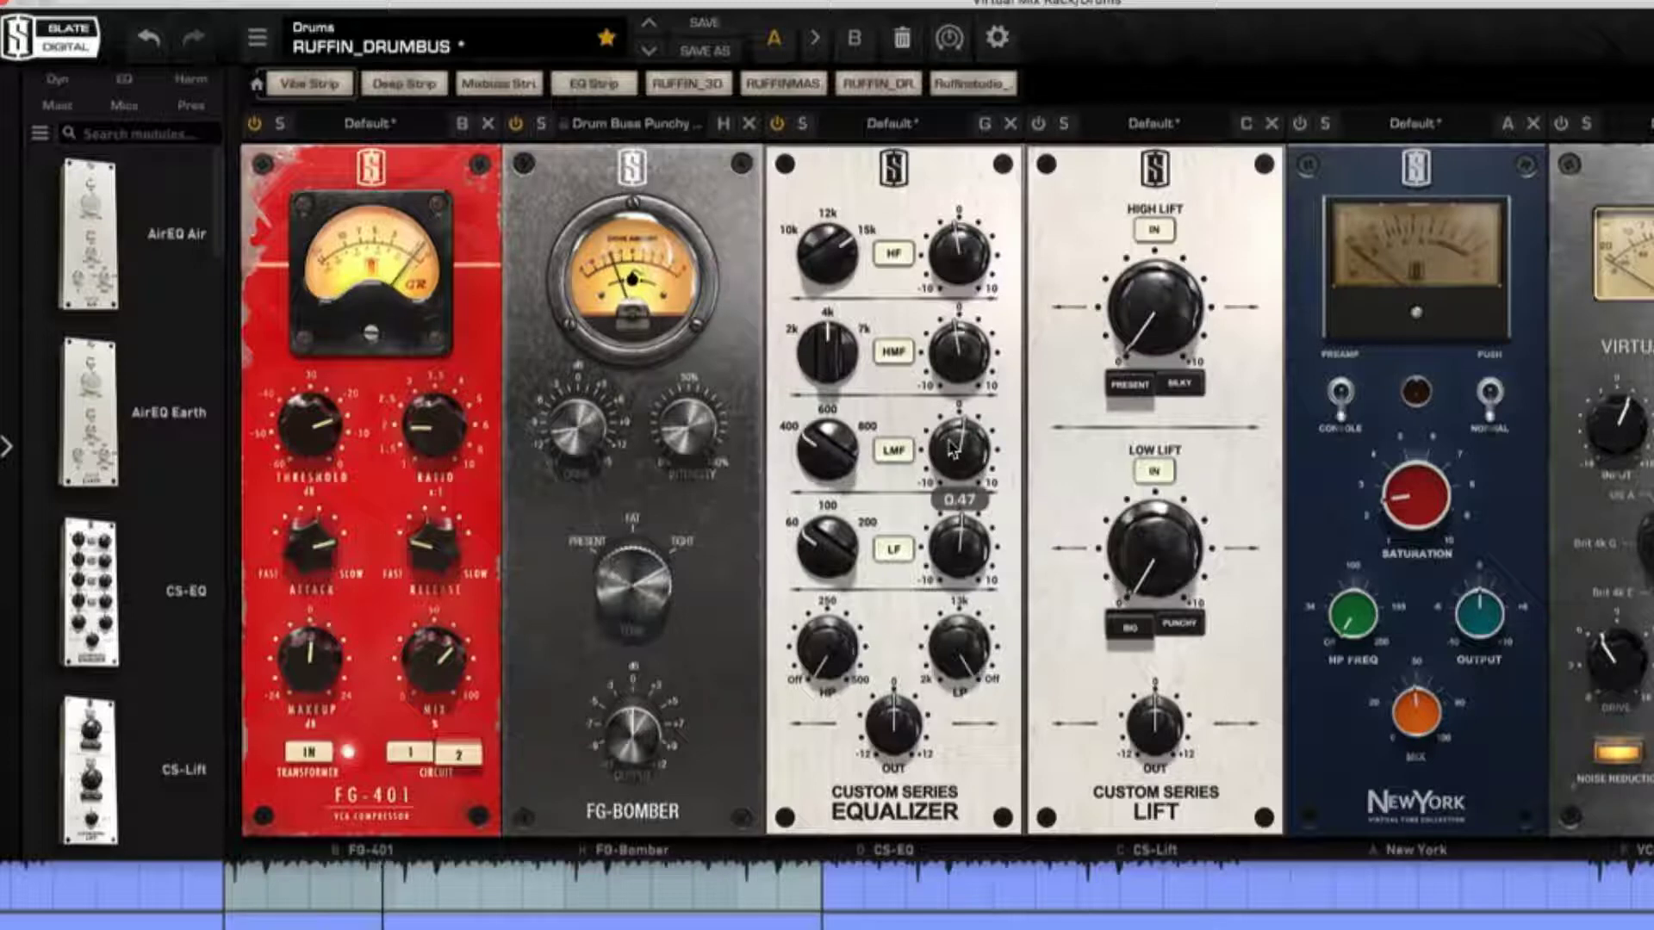
{"action": "scroll", "coordinate": [952, 448], "scroll_direction": "down", "scroll_amount": 4}
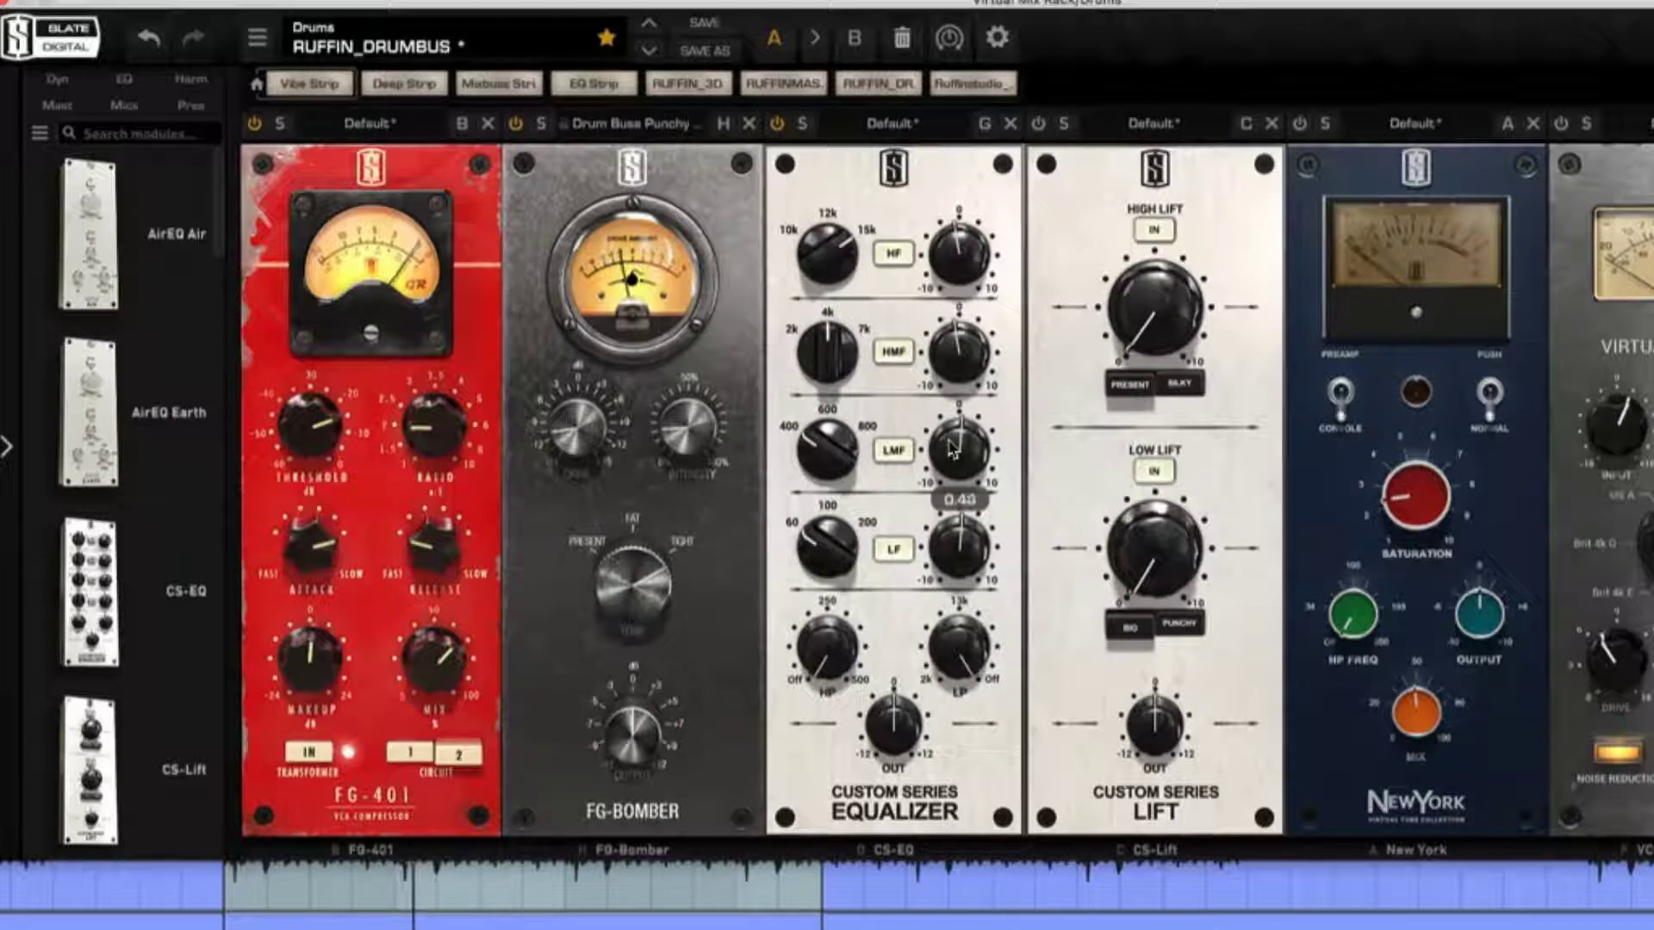
{"action": "left_click", "coordinate": [893, 457]}
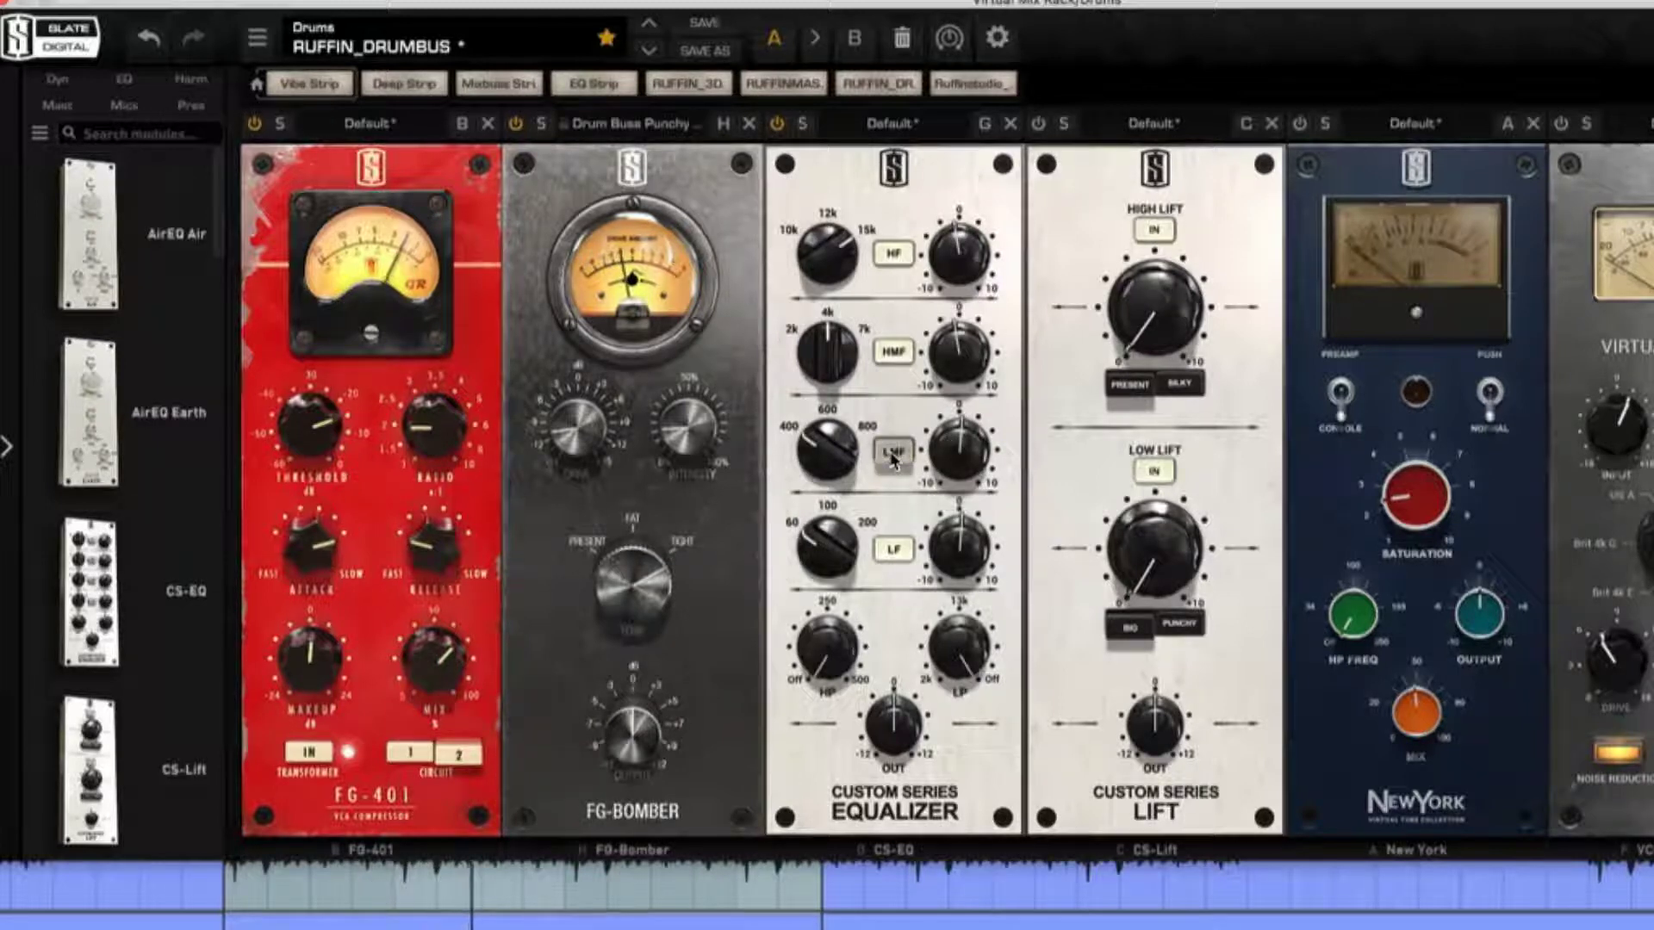
{"action": "left_click", "coordinate": [893, 457]}
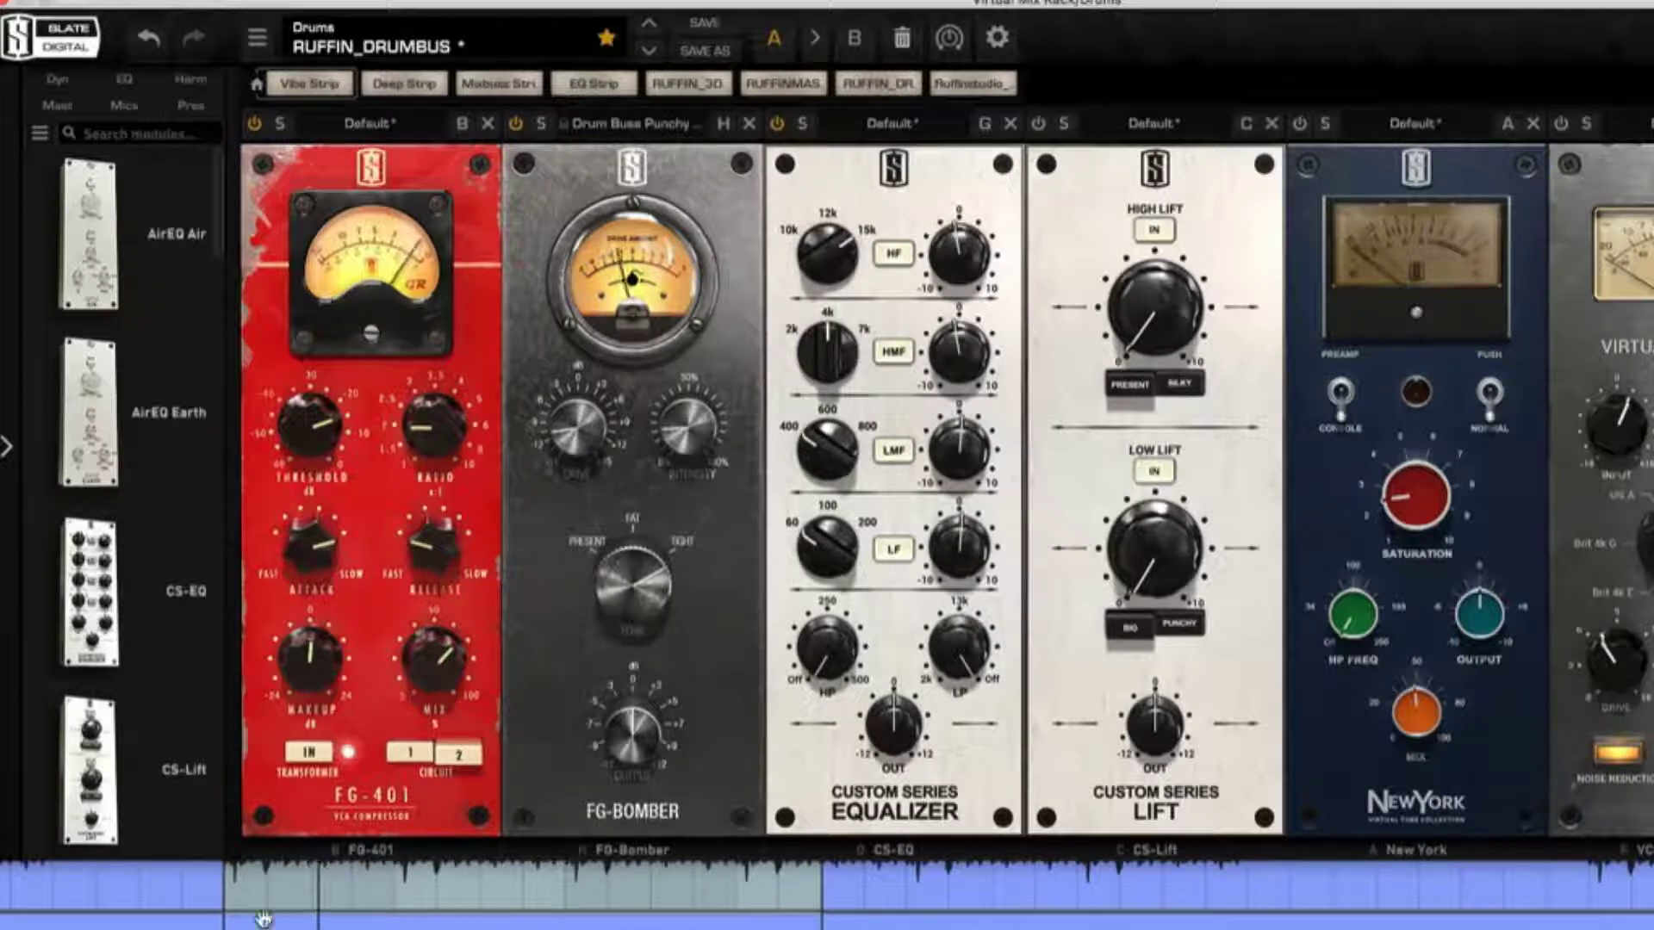
- Switch on the CS-Lift module and repeatedly compare the looped drums with its Low Lift section off and on
{"action": "left_click", "coordinate": [1039, 124]}
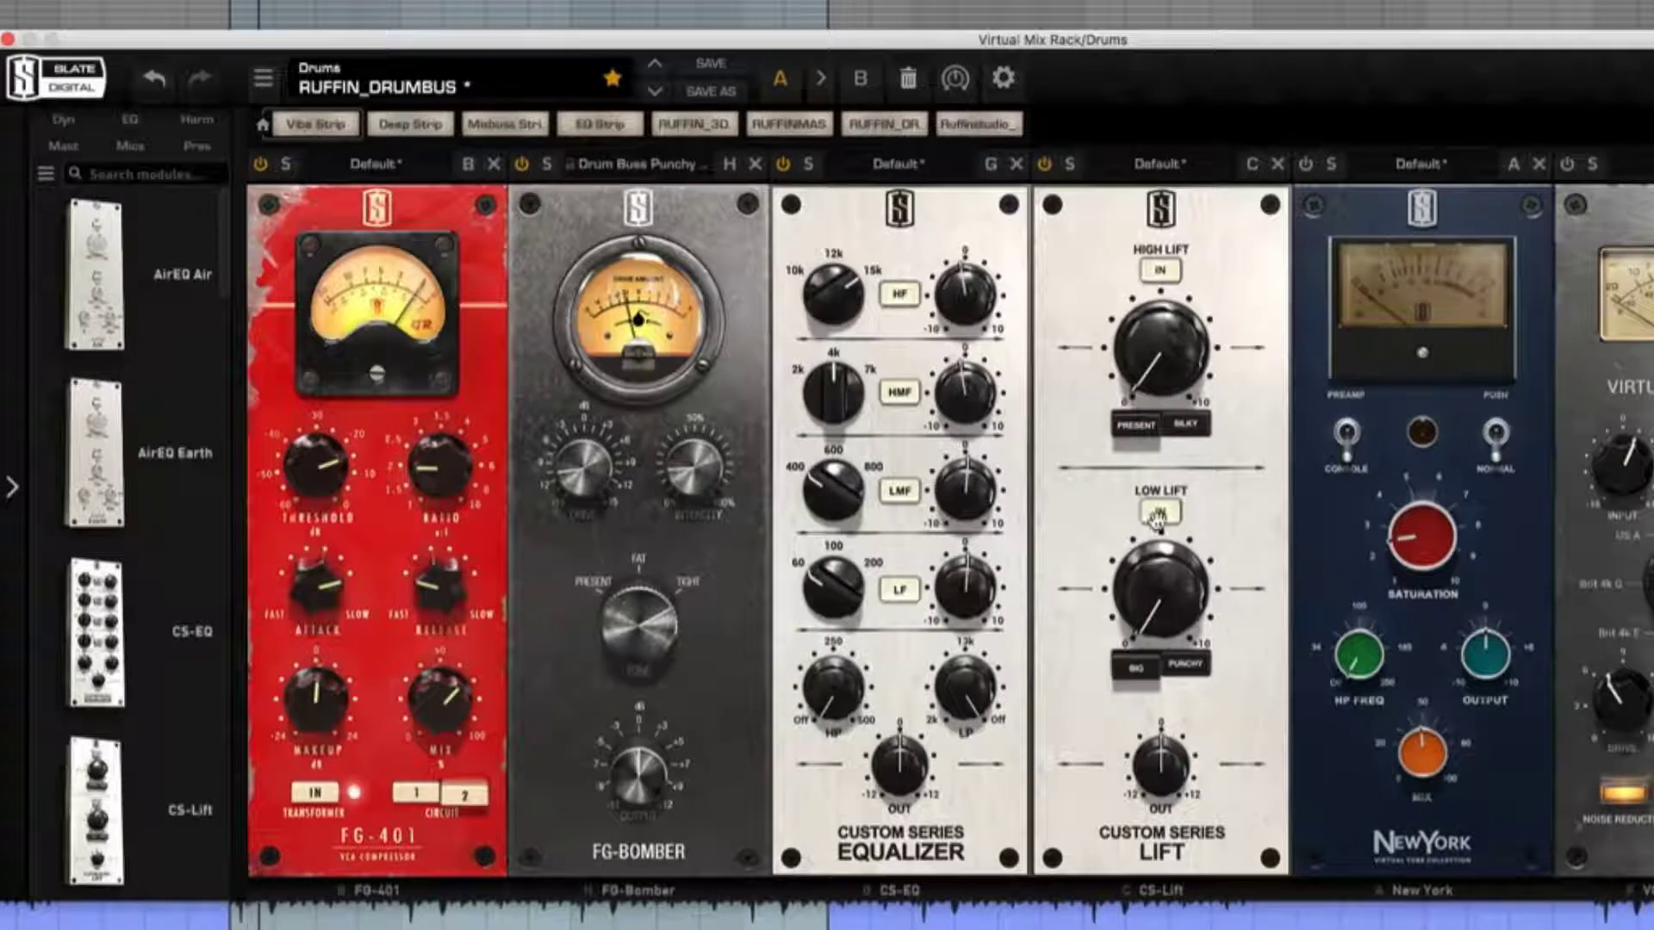
{"action": "left_click", "coordinate": [1154, 474]}
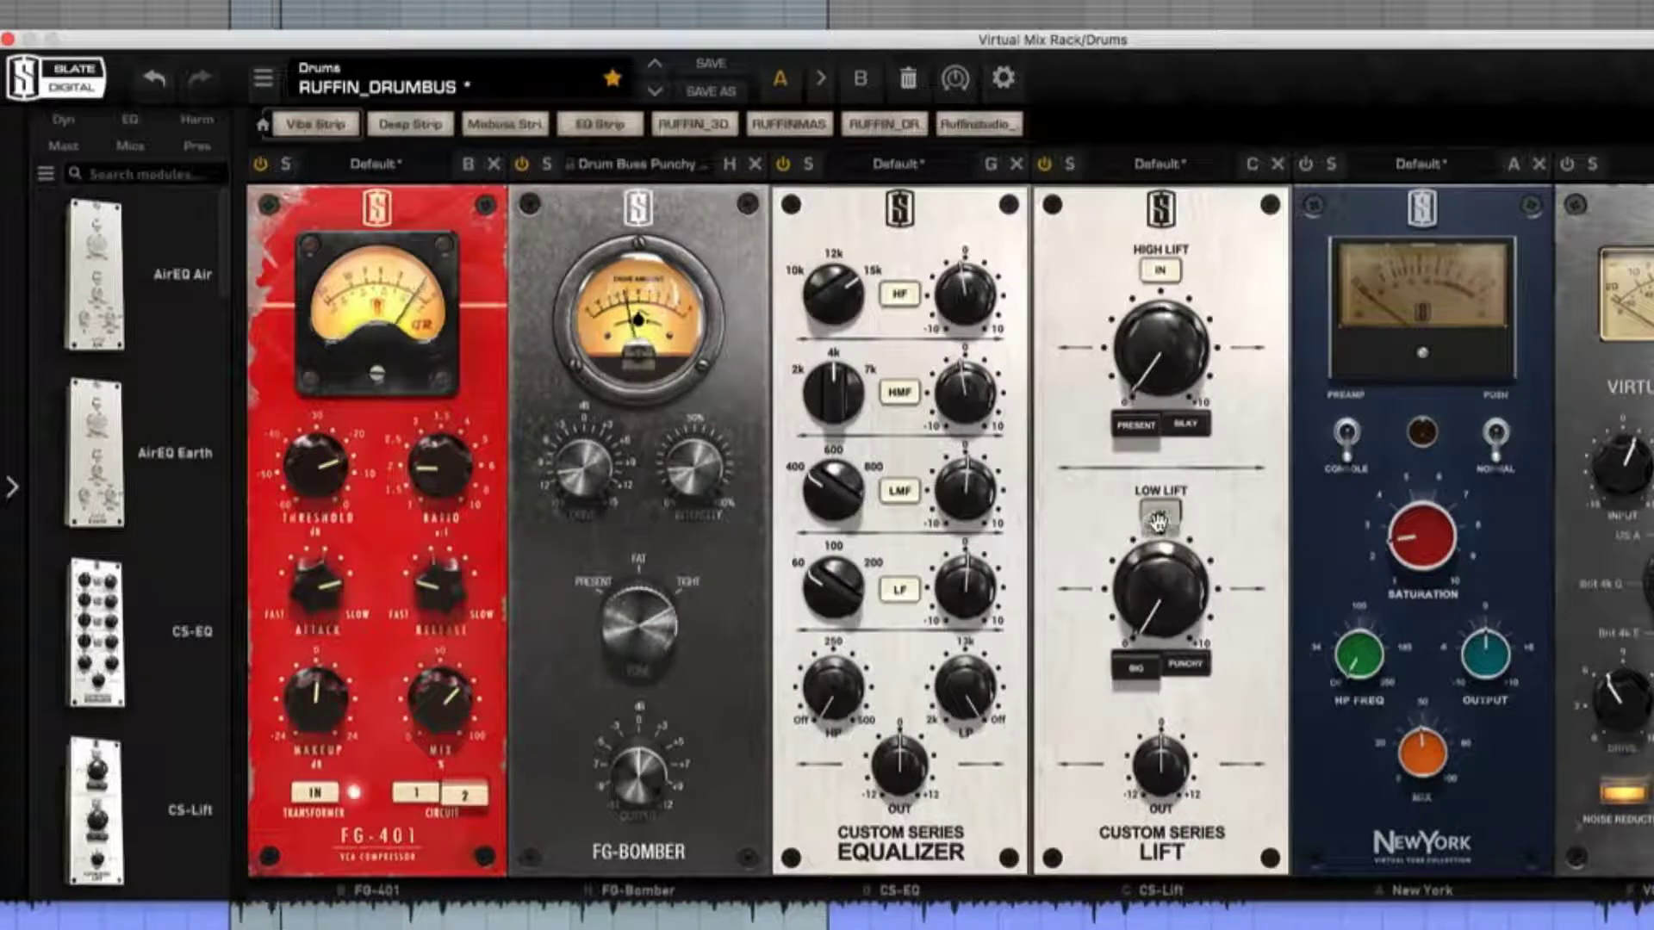
{"action": "left_click", "coordinate": [1158, 517]}
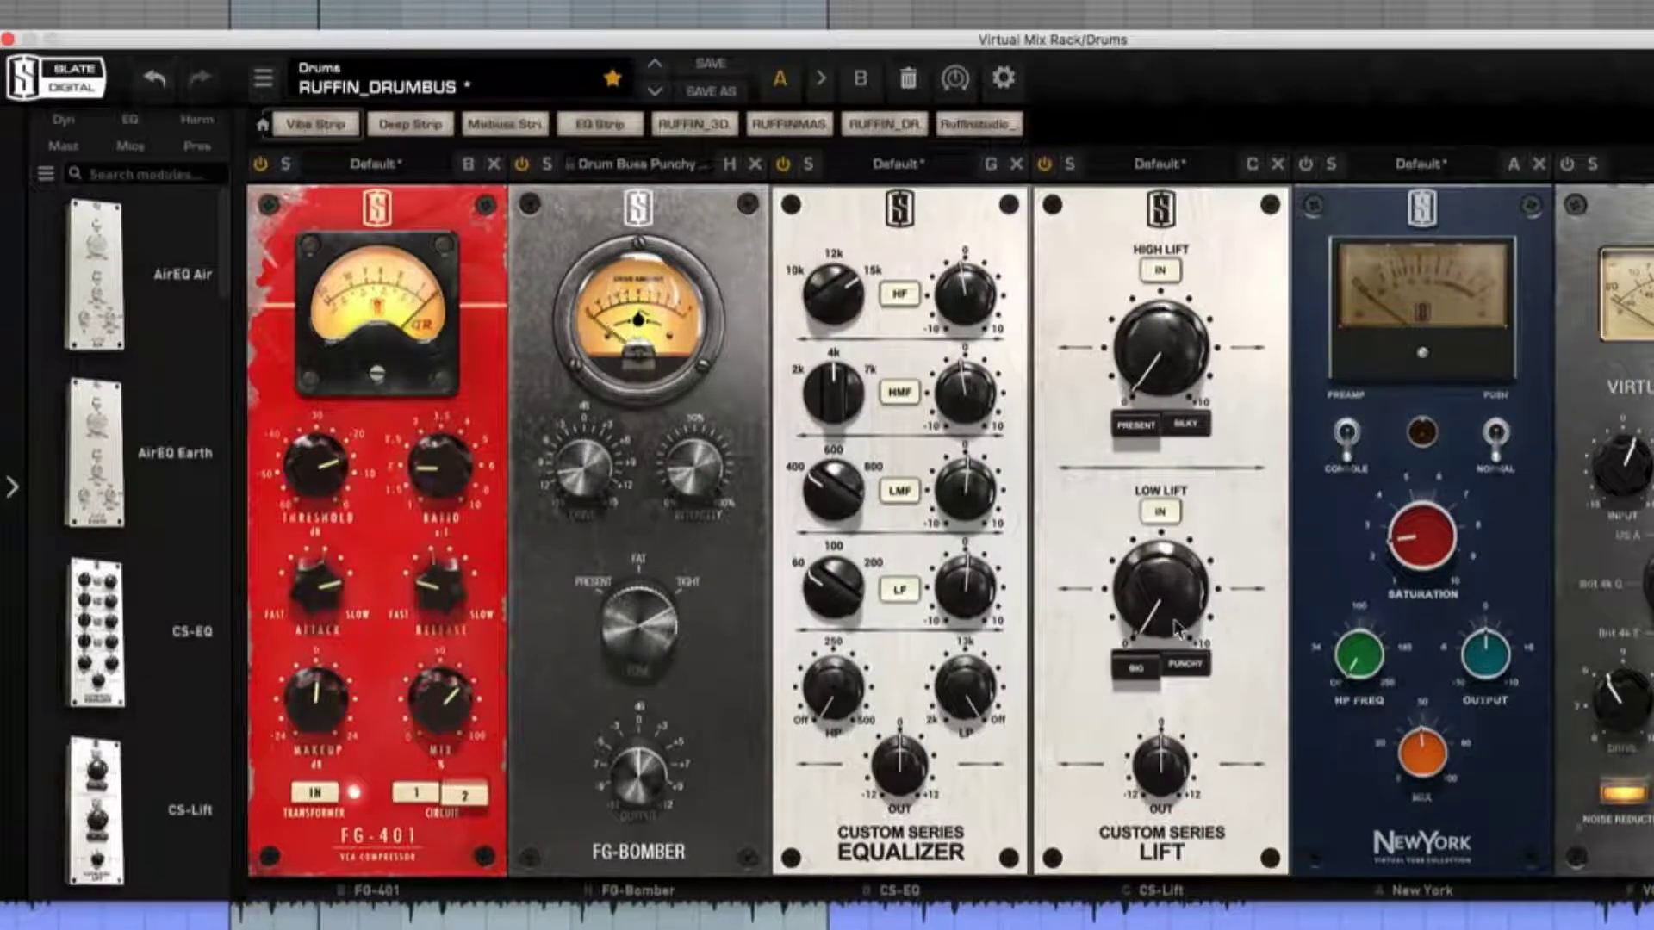
{"action": "mouse_move", "coordinate": [1176, 627]}
{"action": "mouse_move", "coordinate": [1174, 587]}
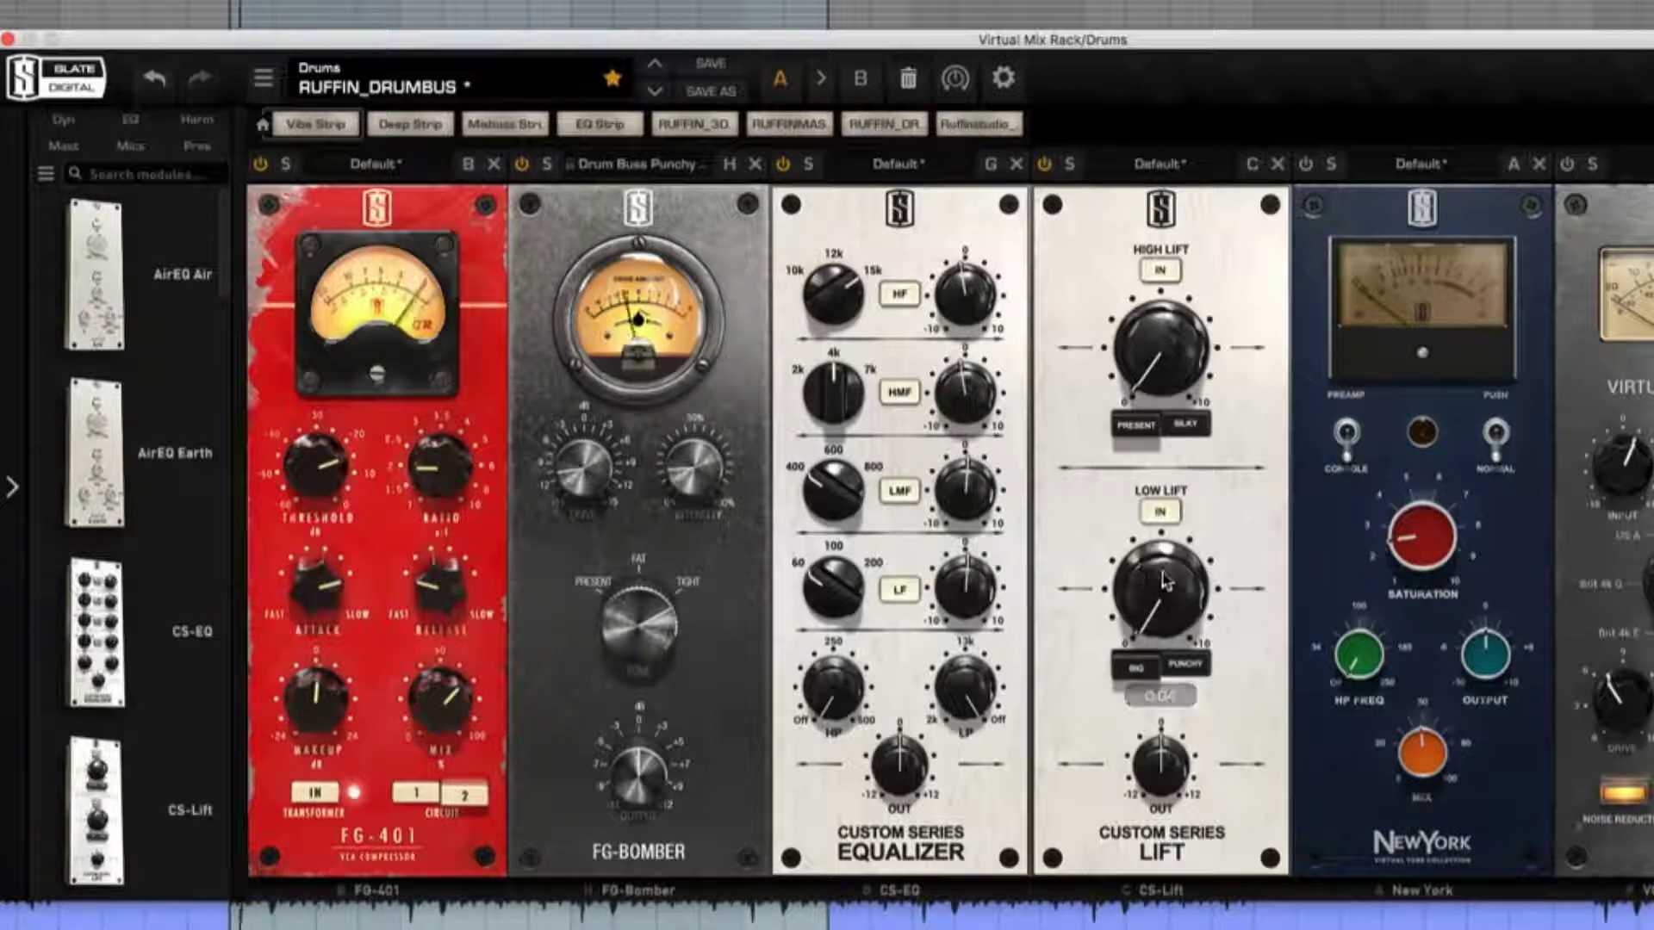
{"action": "left_click", "coordinate": [1161, 515]}
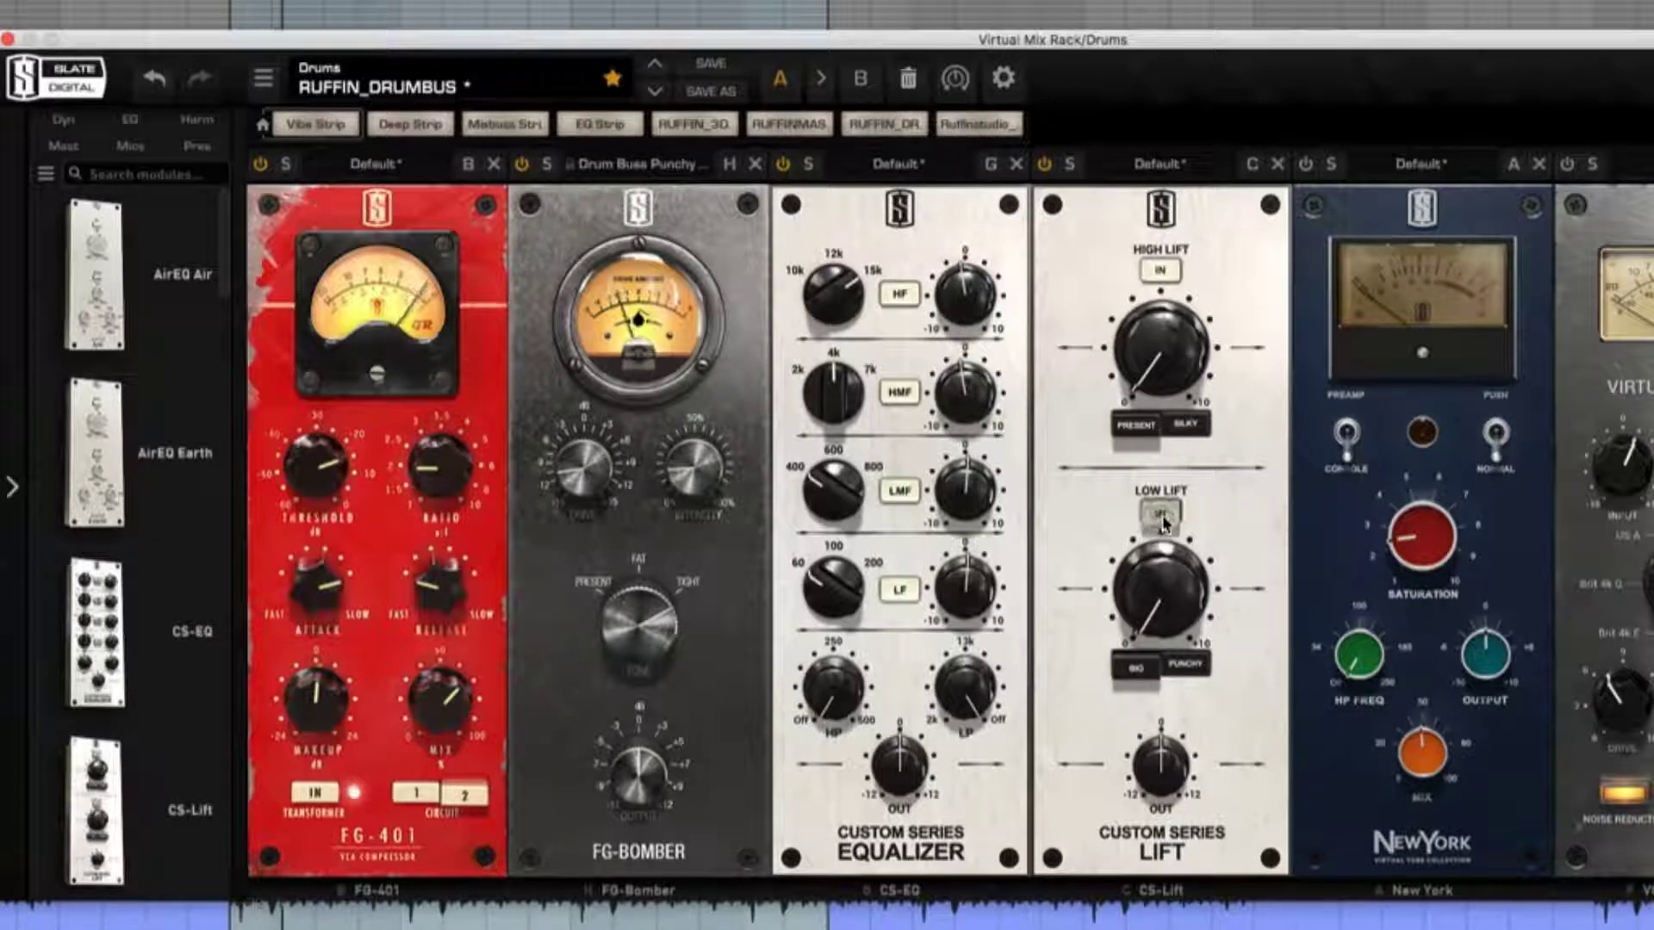
{"action": "left_click", "coordinate": [1161, 515]}
{"action": "left_click", "coordinate": [1161, 515]}
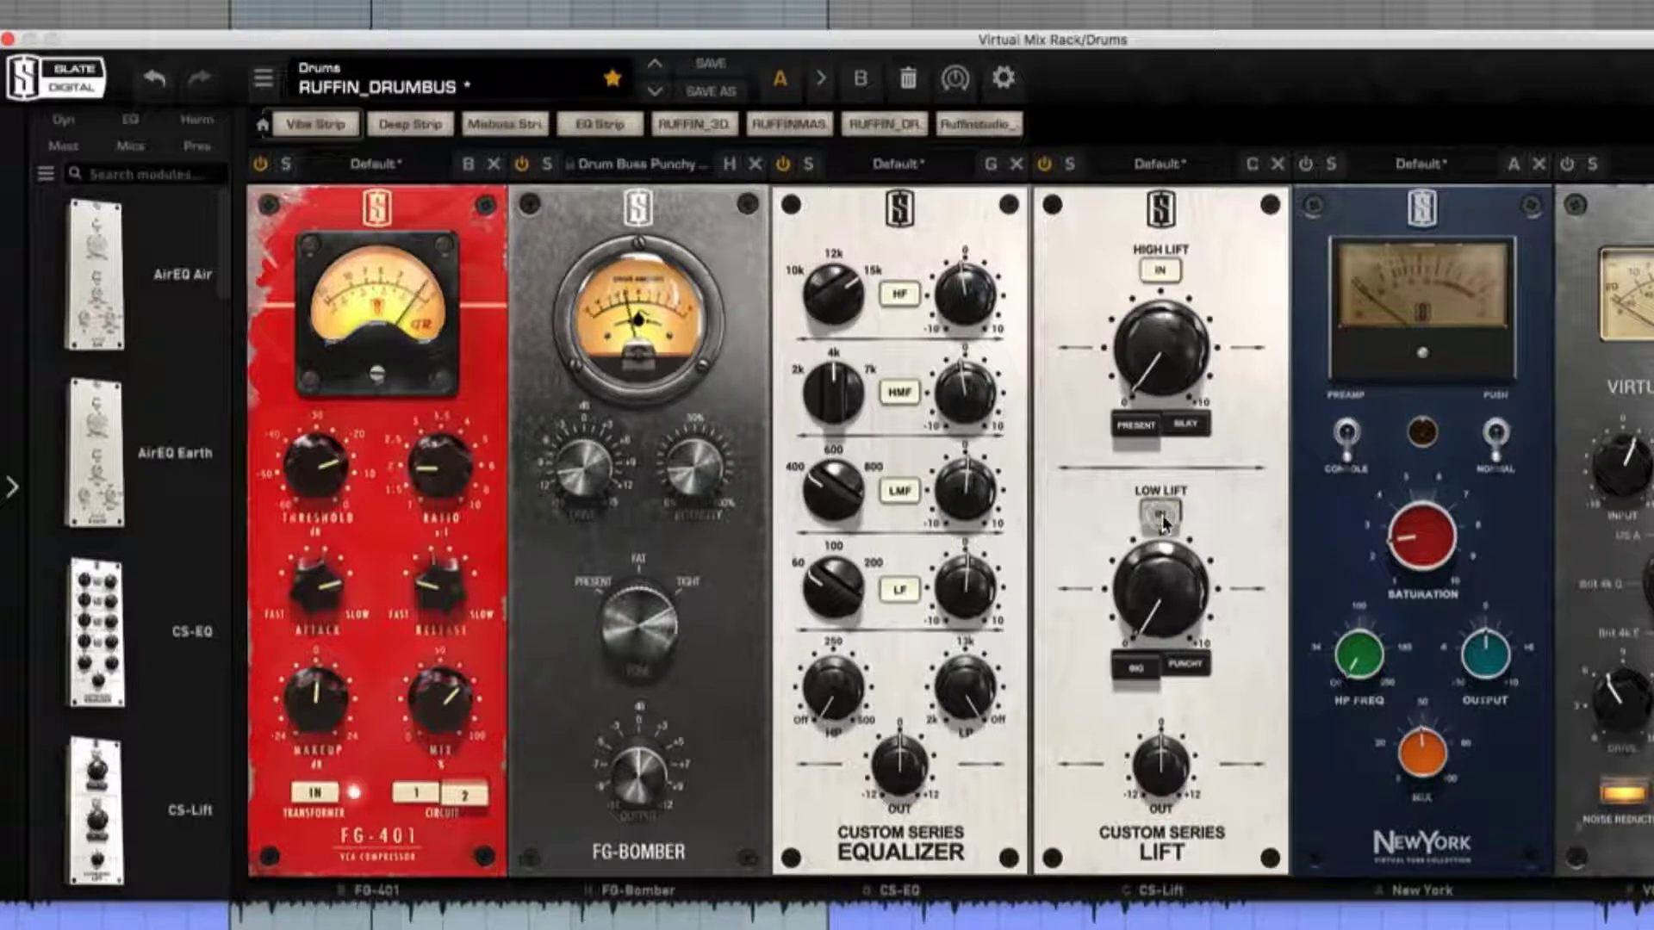
{"action": "left_click", "coordinate": [1161, 515]}
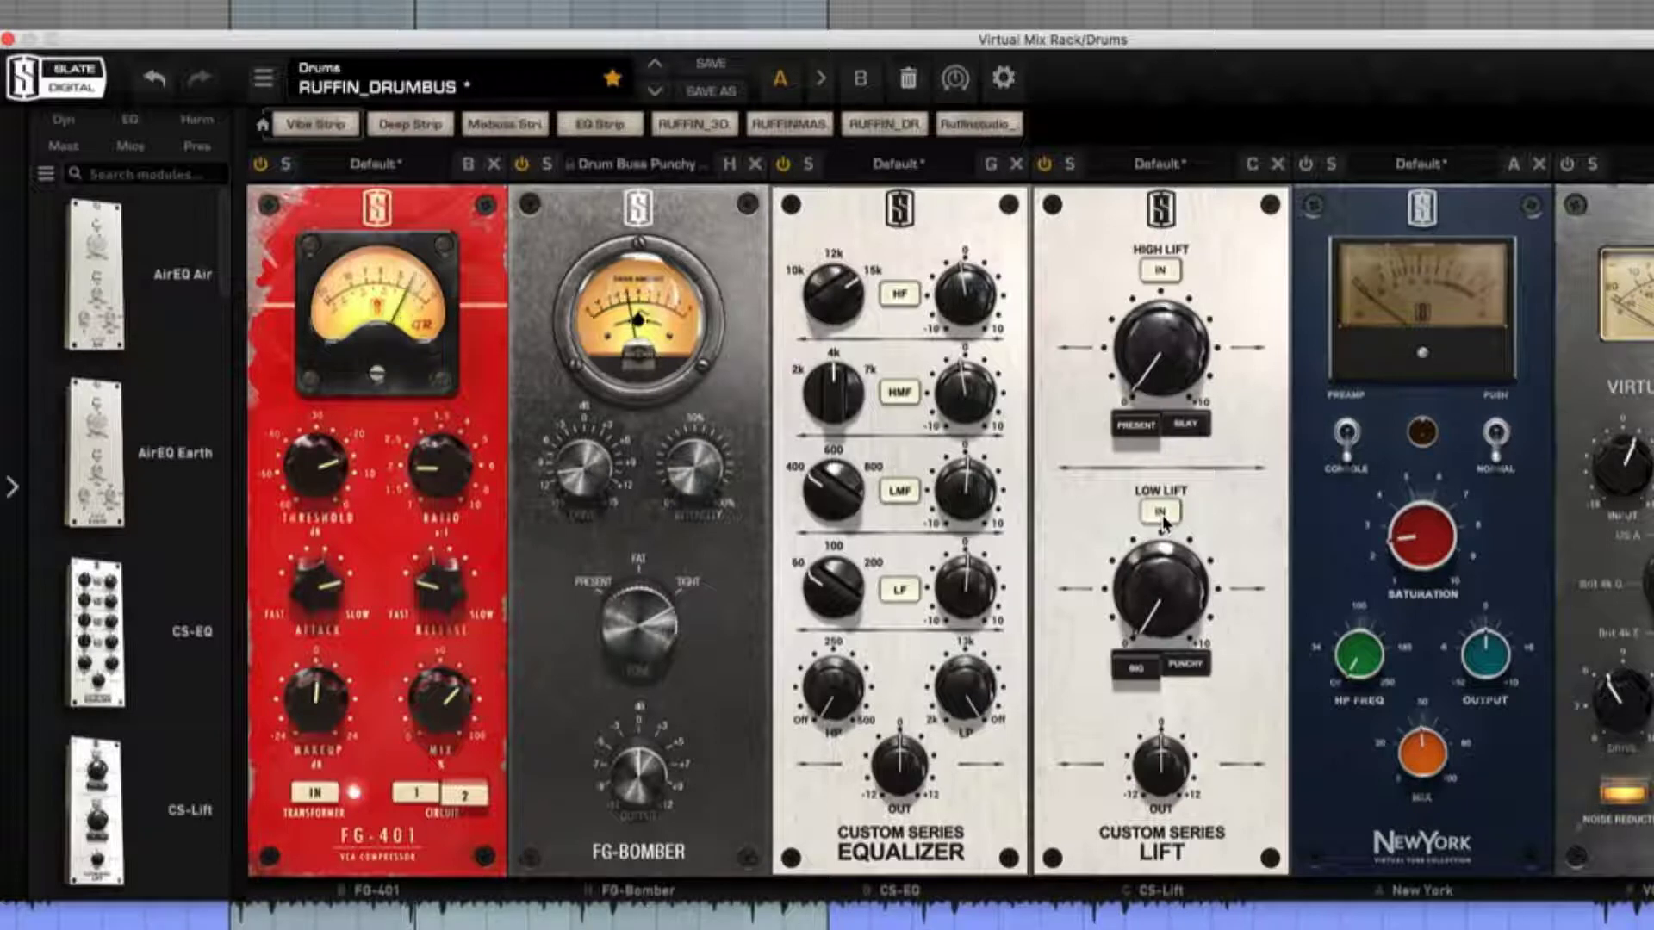
{"action": "left_click", "coordinate": [1154, 512]}
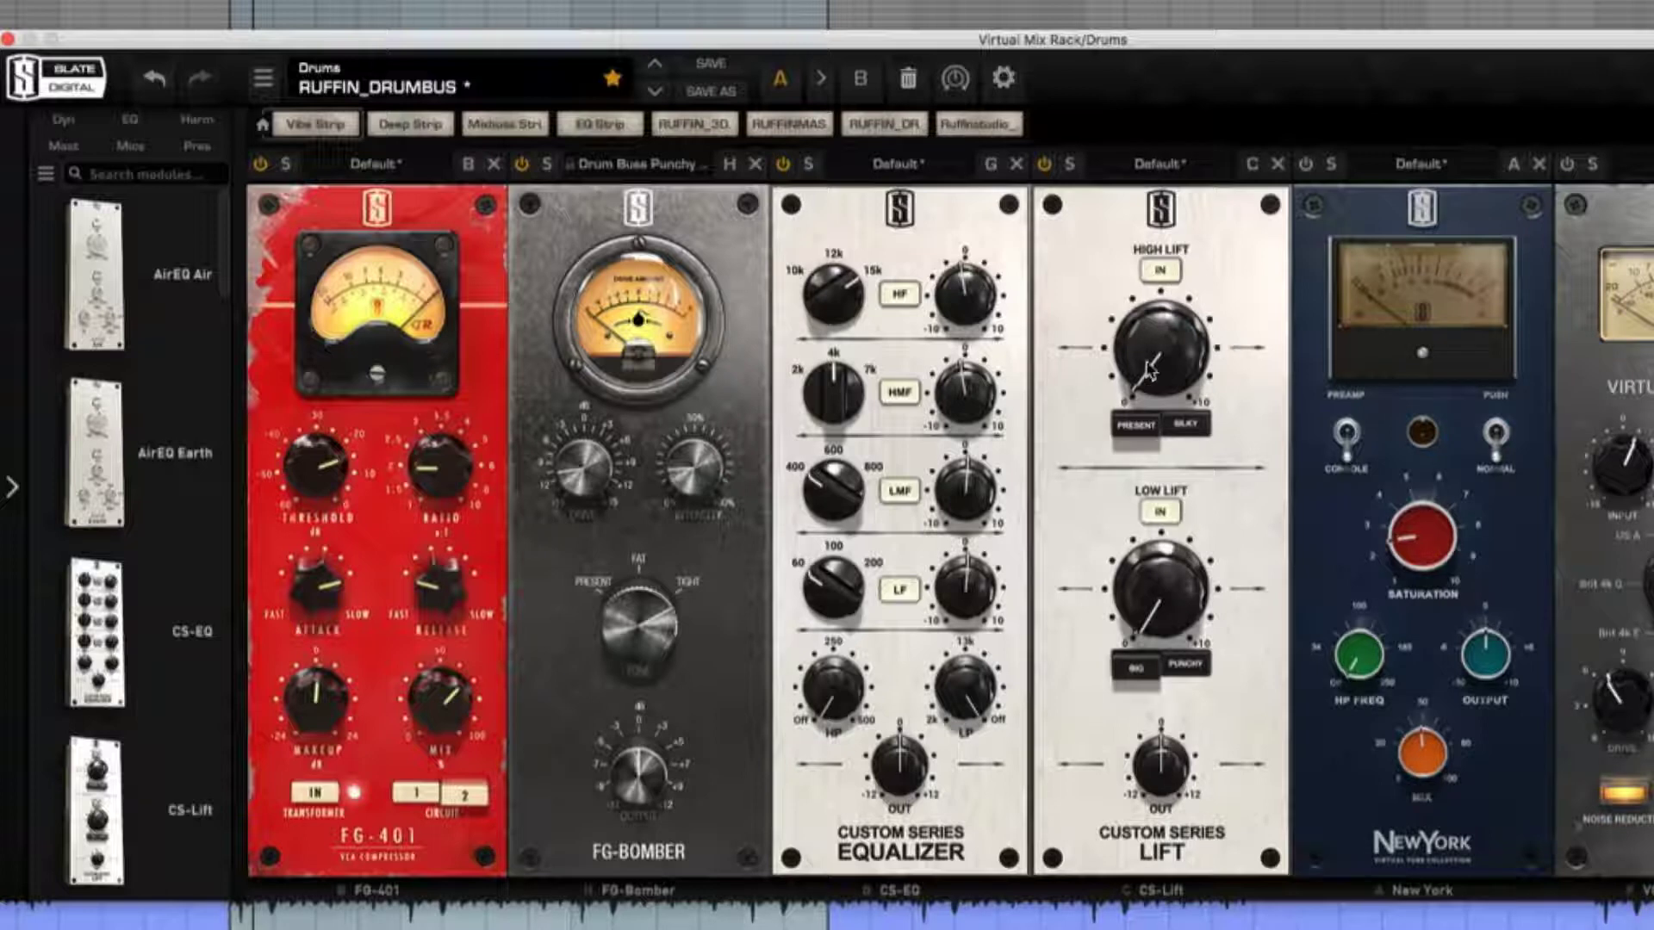
- Raise the CS-Lift's High Lift to about 1.66 and ease it back slightly, comparing the looped drums with High Lift off and on
{"action": "left_click", "coordinate": [1158, 274]}
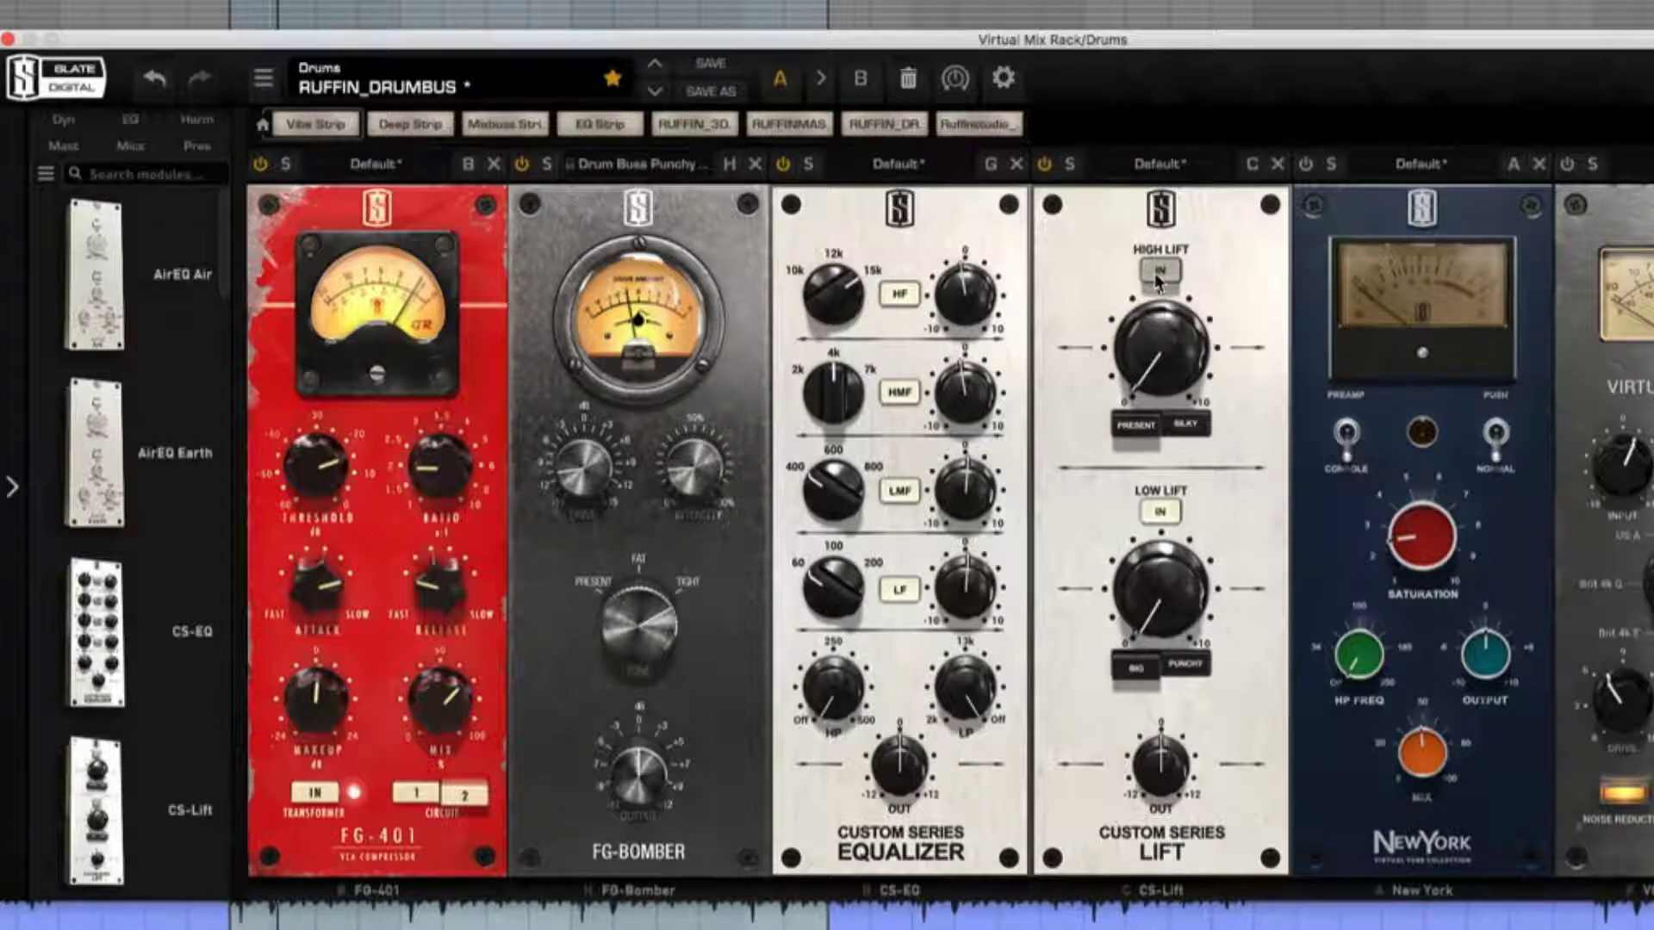
{"action": "left_click", "coordinate": [1160, 272]}
{"action": "mouse_move", "coordinate": [1161, 352]}
{"action": "mouse_move", "coordinate": [1161, 351]}
{"action": "left_mouse_down"}
{"action": "mouse_move", "coordinate": [1163, 267]}
{"action": "mouse_move", "coordinate": [1158, 322]}
{"action": "left_mouse_up"}
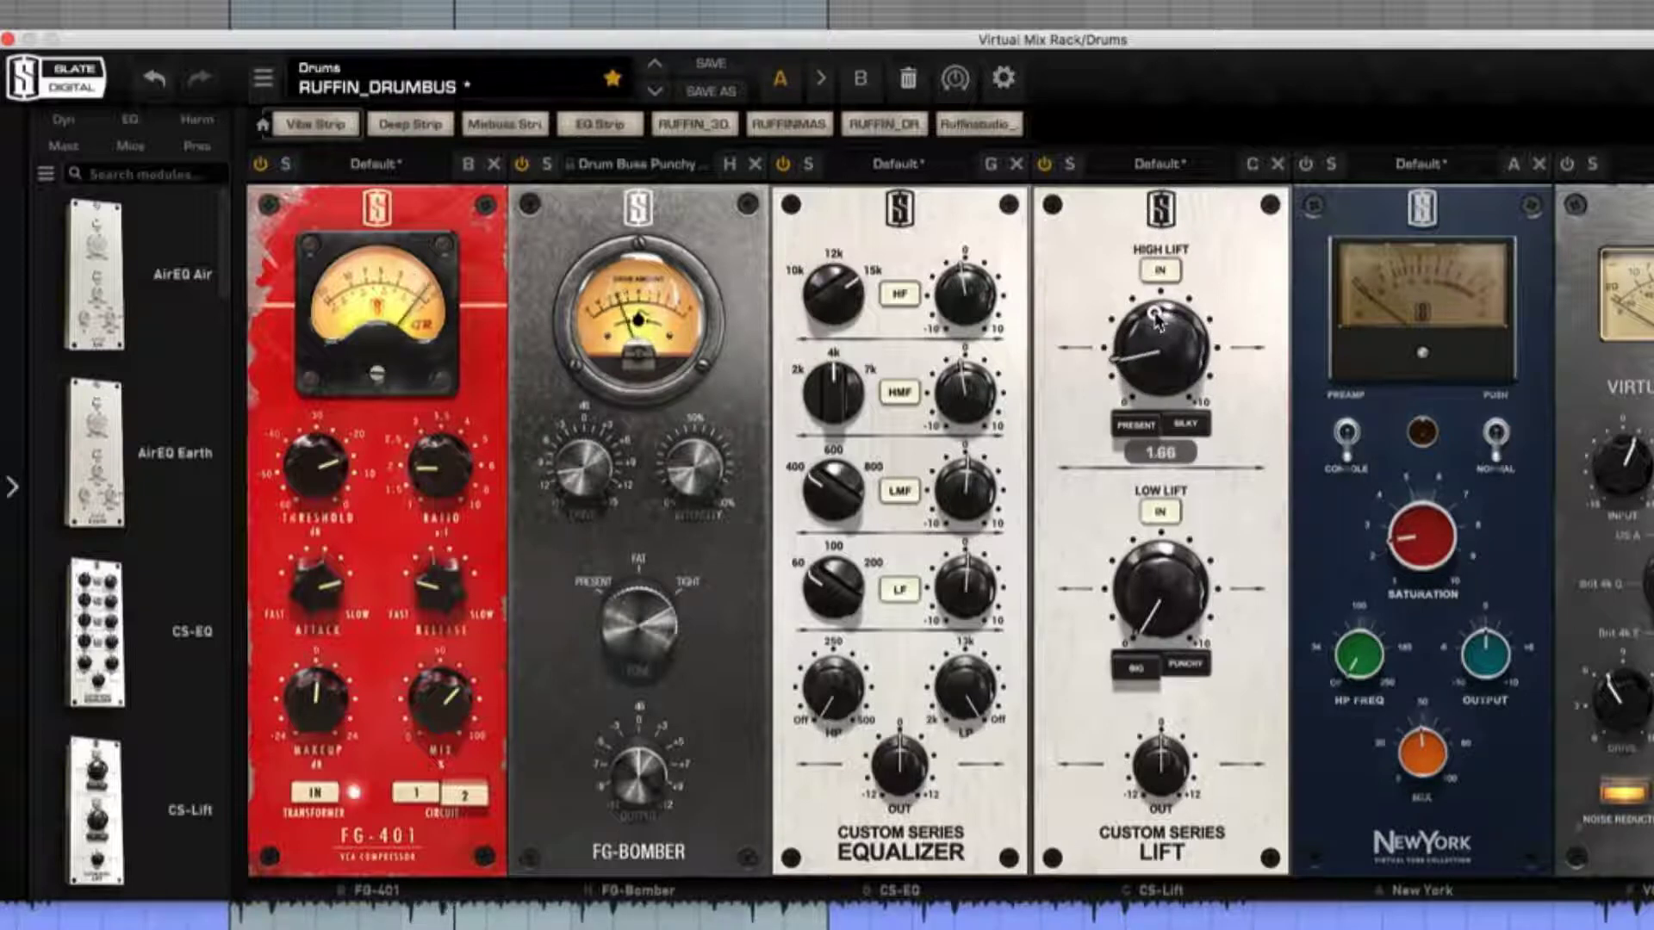
{"action": "left_click", "coordinate": [1159, 270]}
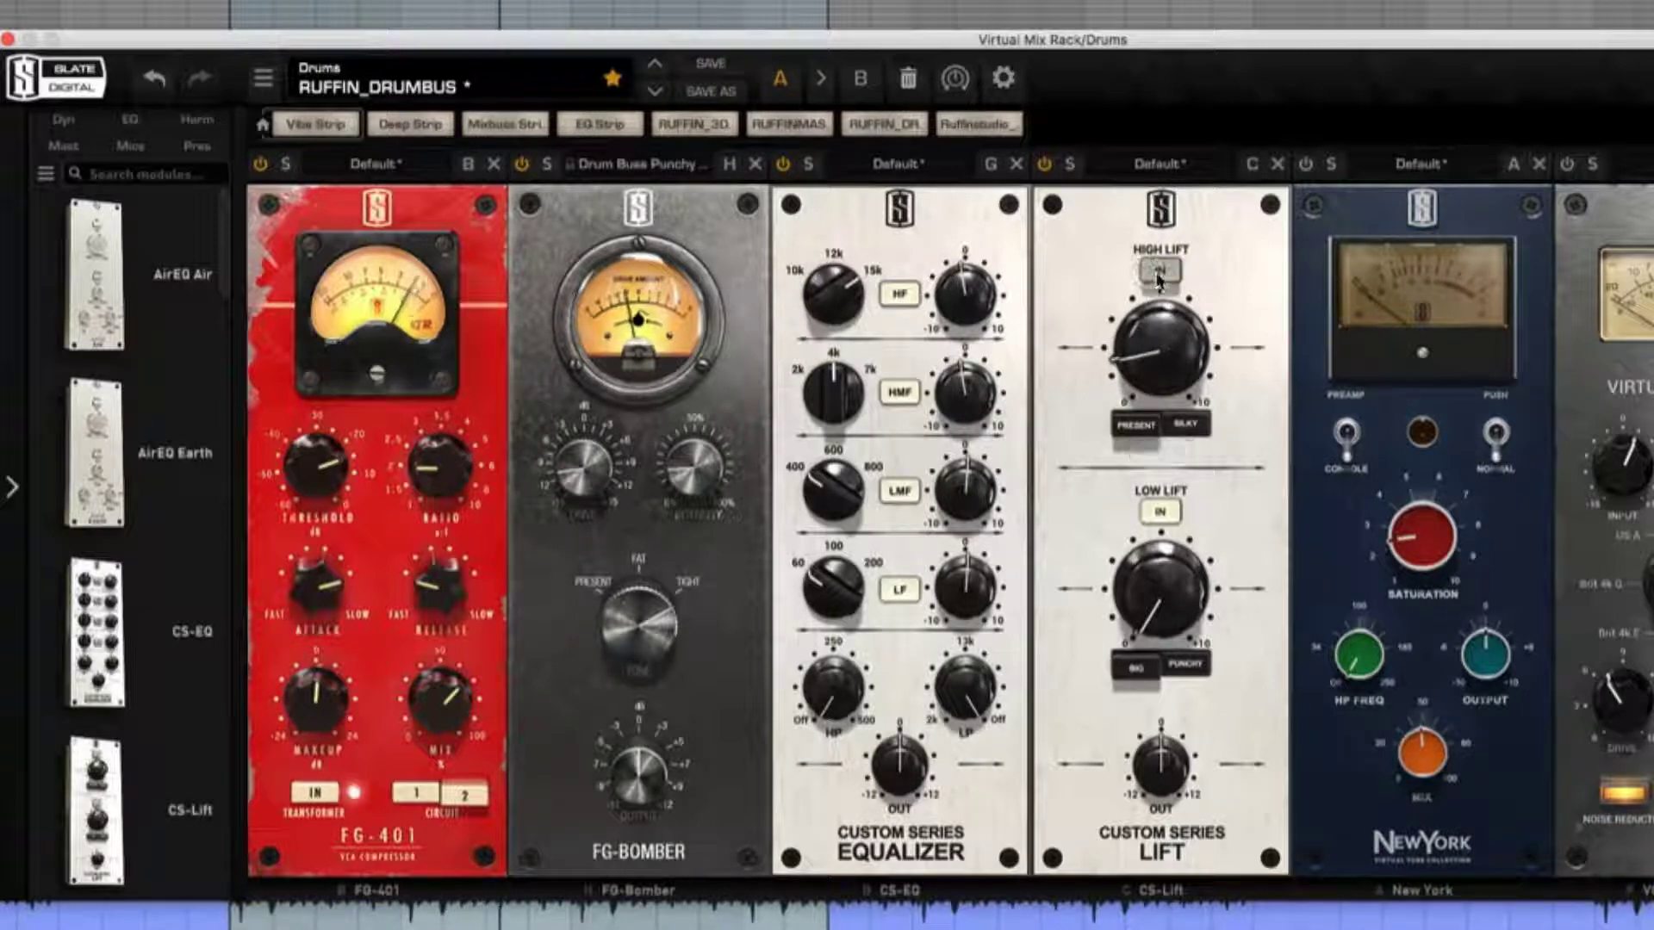
{"action": "left_click", "coordinate": [1159, 272]}
{"action": "left_click", "coordinate": [1165, 353]}
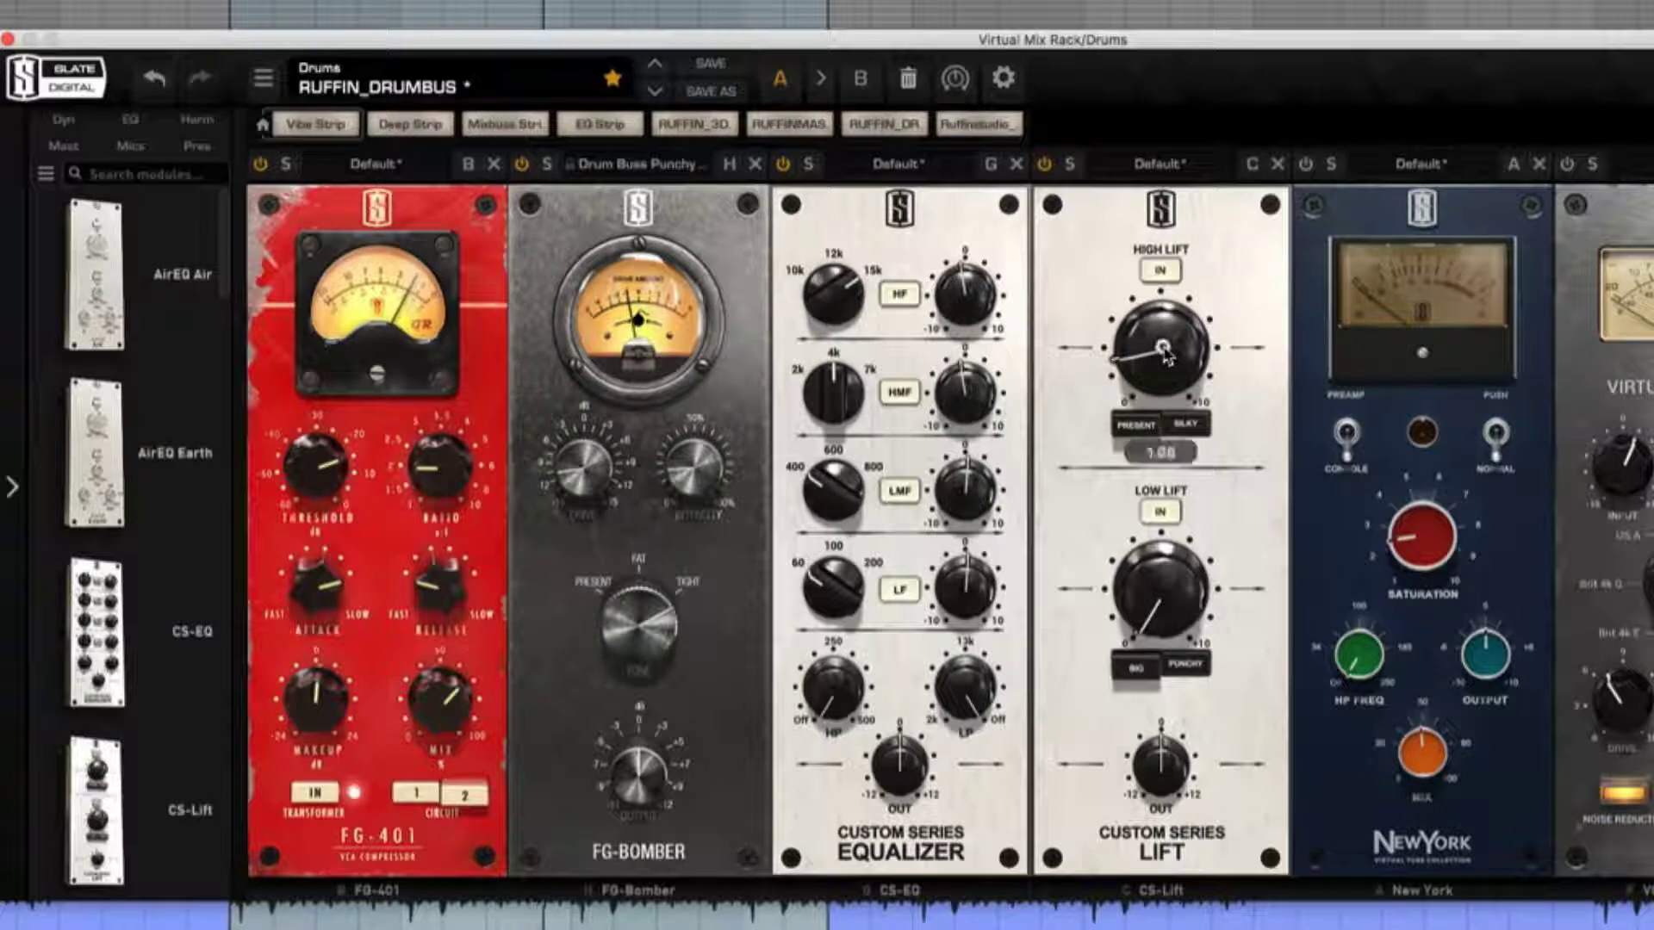
{"action": "left_click_drag", "start_coordinate": [1166, 356], "coordinate": [1183, 424]}
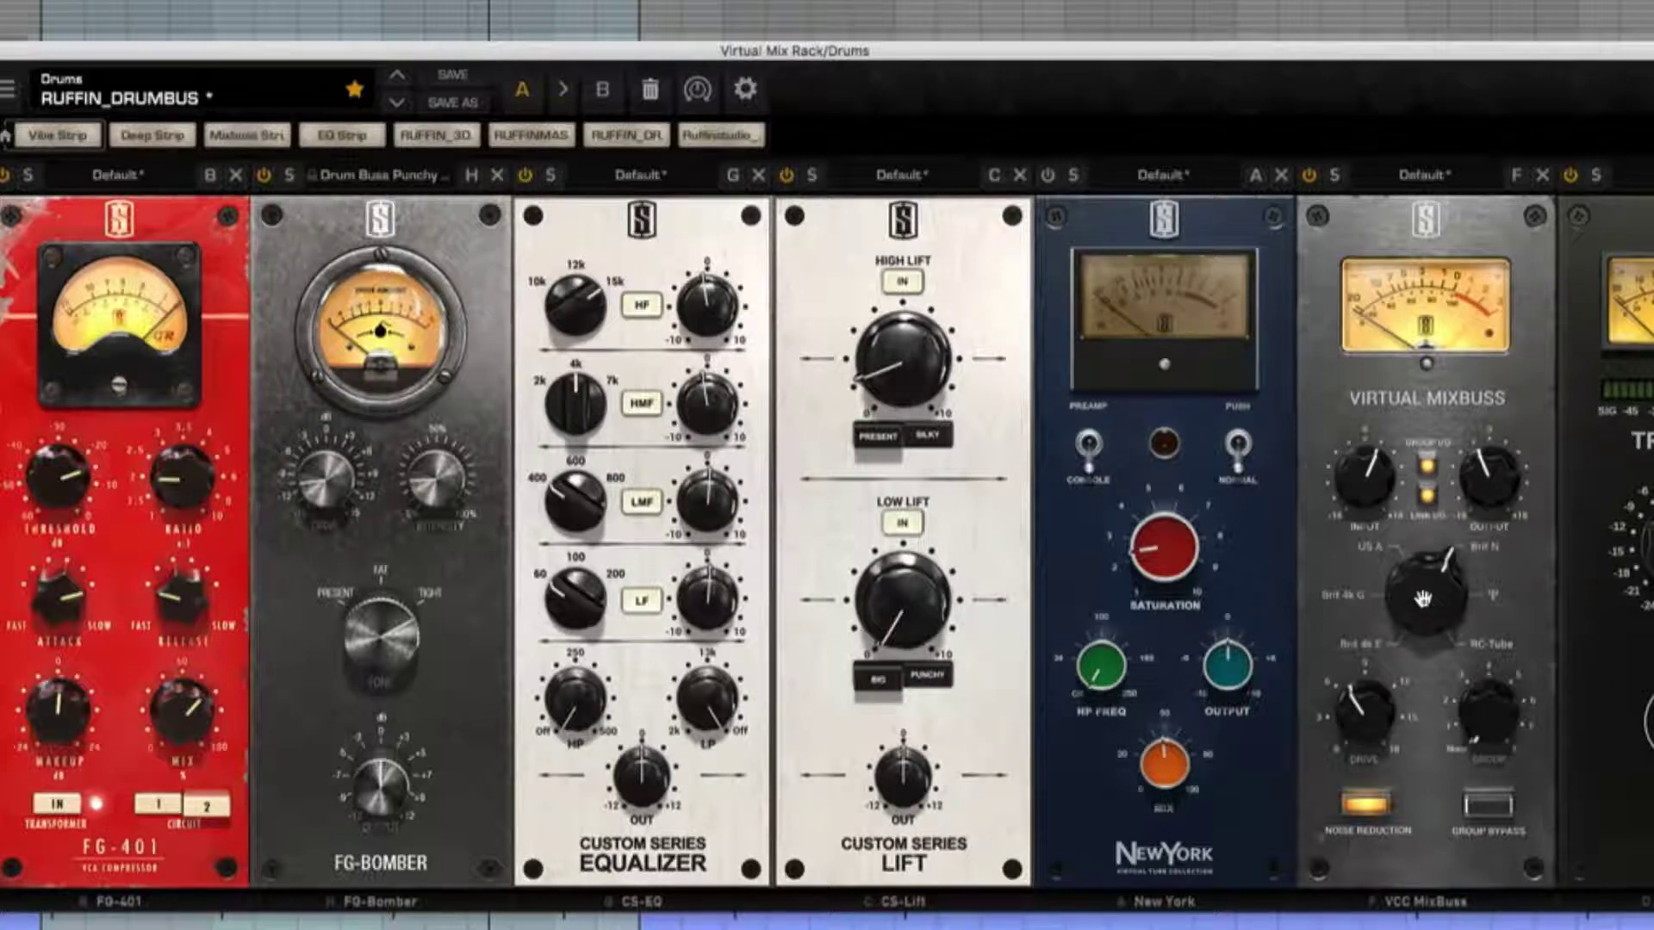
- Compare the looped drums with the VCC MixBuss module switched off and on
{"action": "left_click", "coordinate": [1309, 176]}
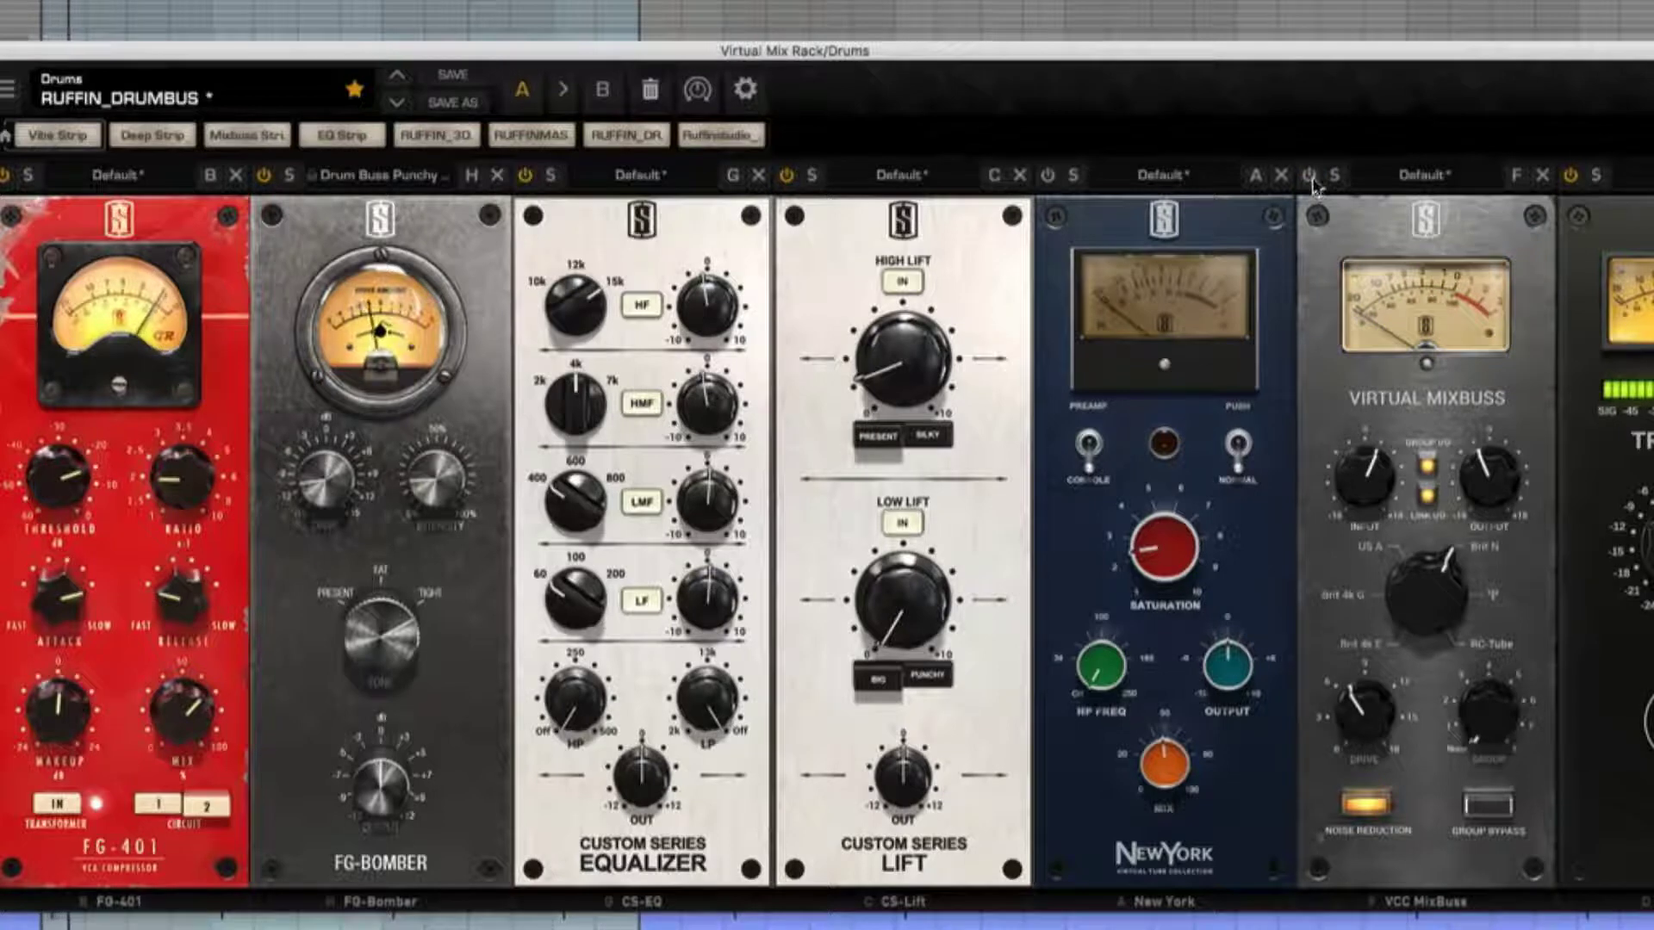
{"action": "left_click", "coordinate": [1310, 177]}
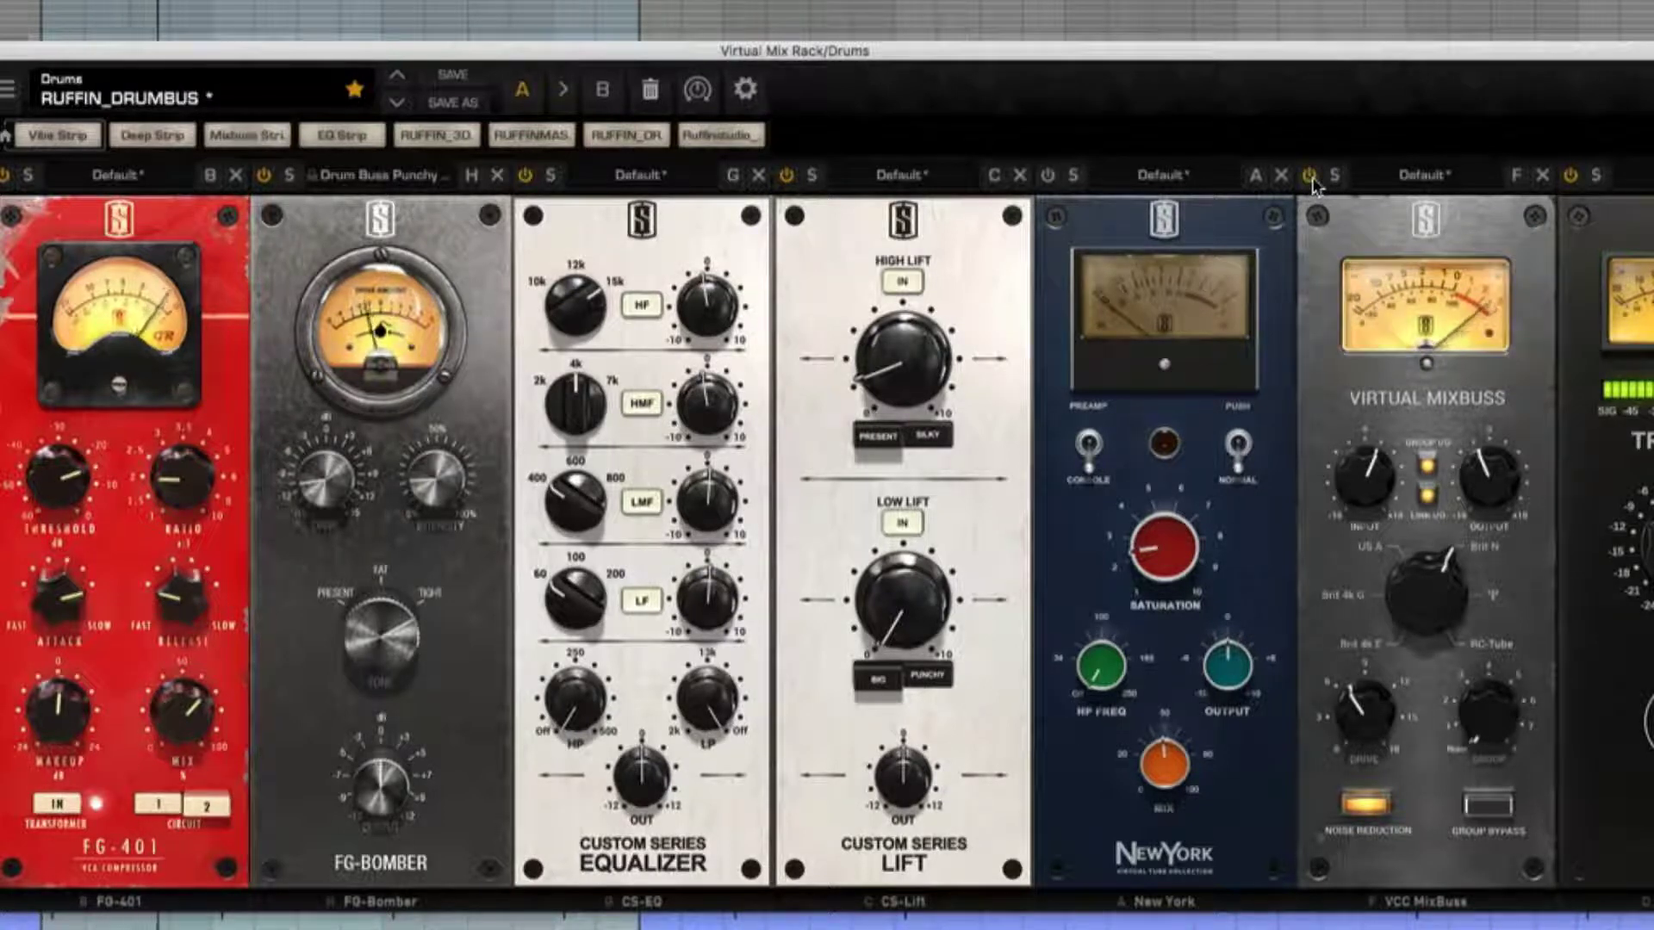
{"action": "left_click", "coordinate": [1310, 177]}
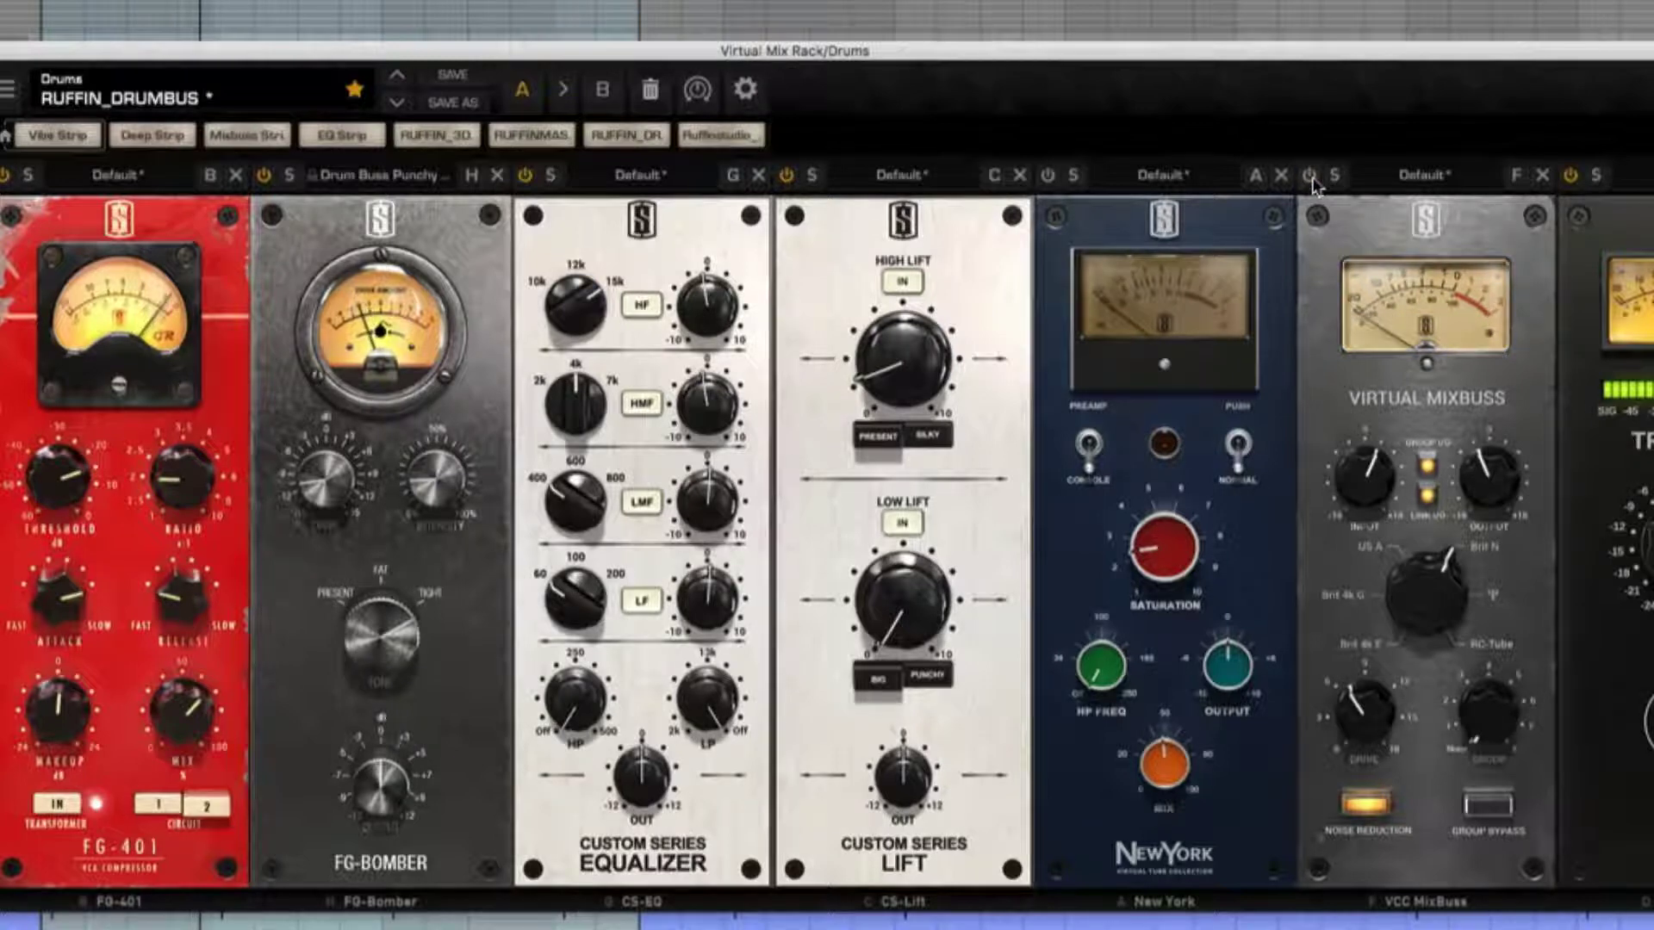
{"action": "left_click", "coordinate": [1311, 176]}
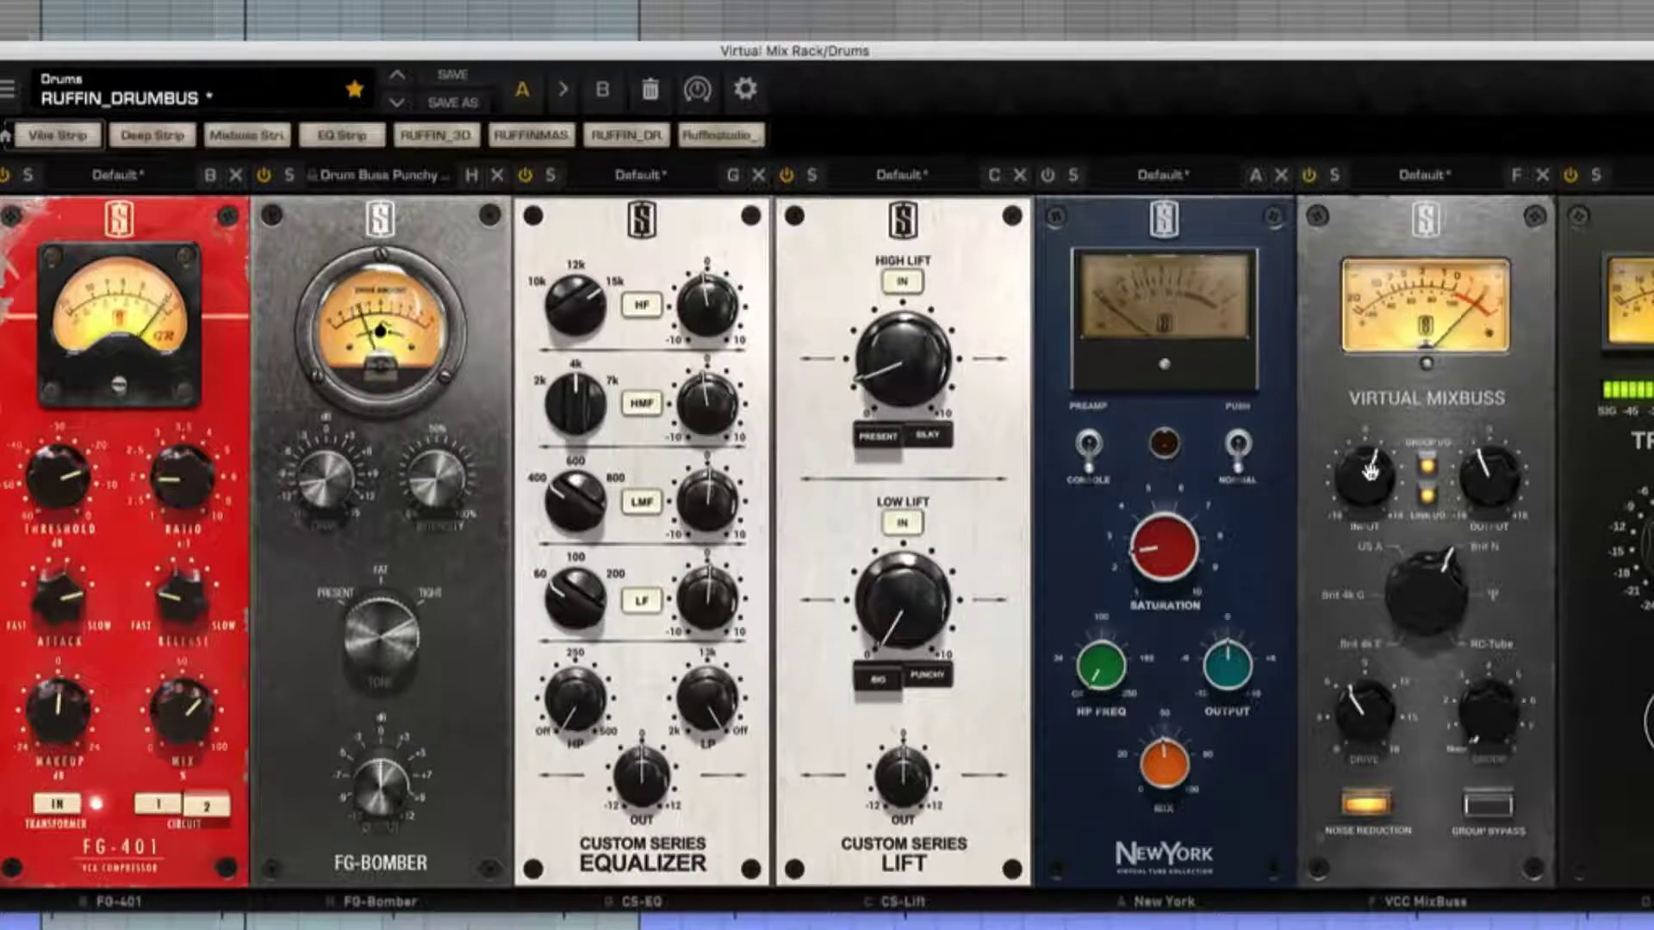
- Raise the VCC MixBuss Drive to about 7.81 dB and repeatedly compare the looped drums with the module off and on
{"action": "left_click_drag", "start_coordinate": [1378, 723], "coordinate": [1421, 616]}
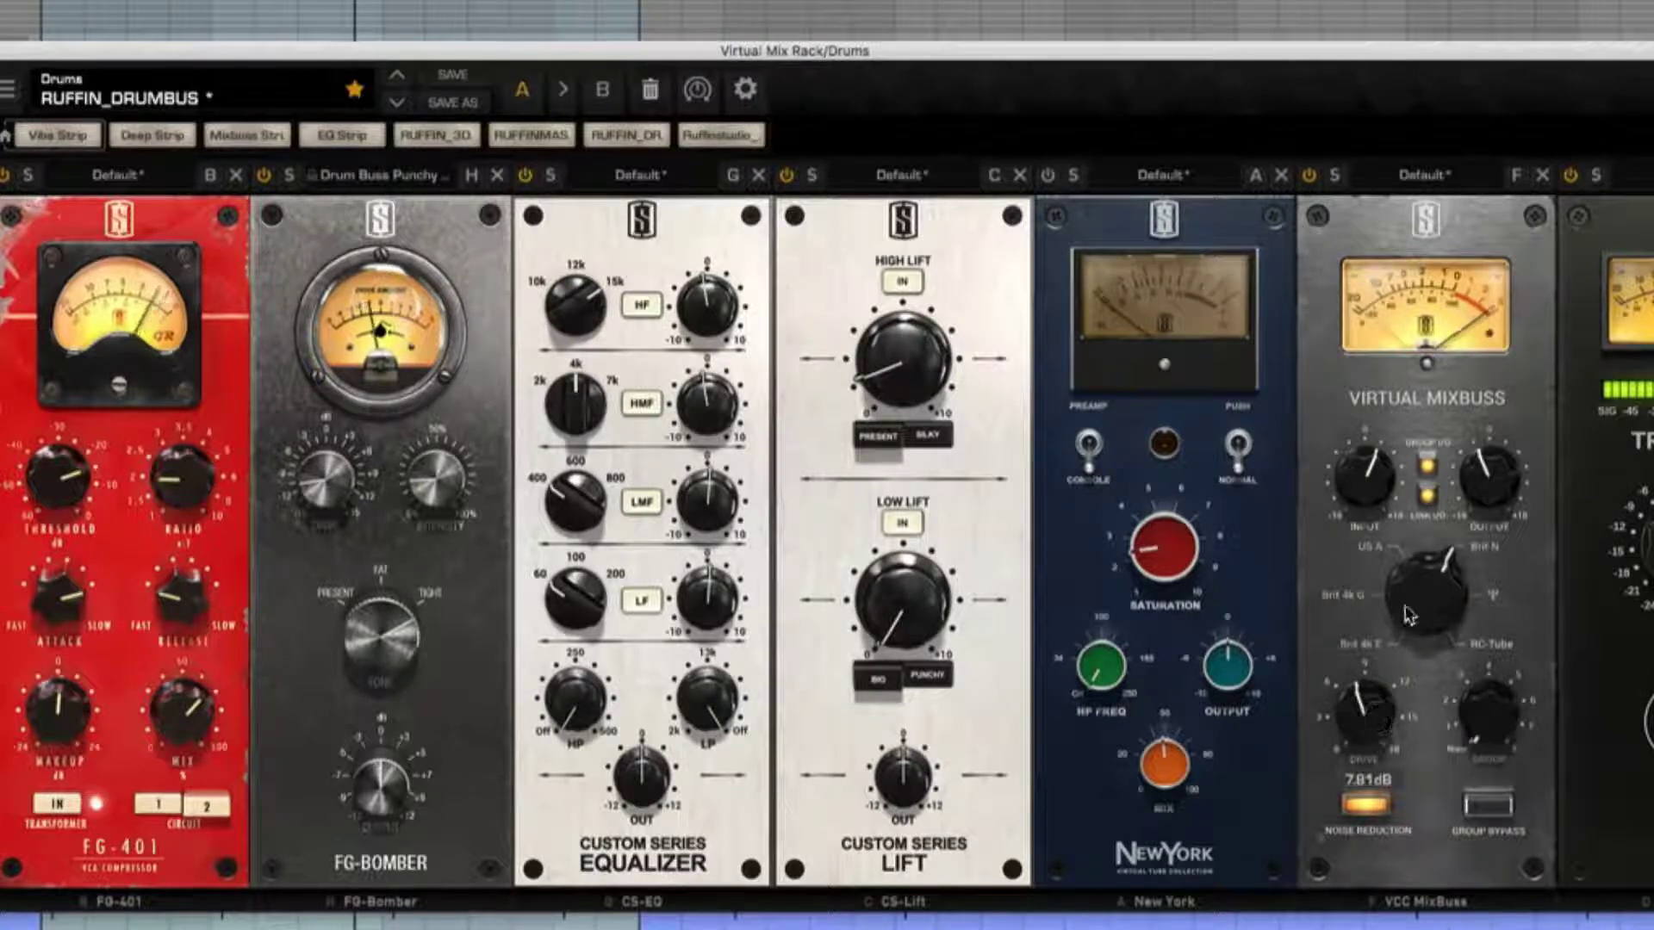
{"action": "left_click", "coordinate": [1308, 176]}
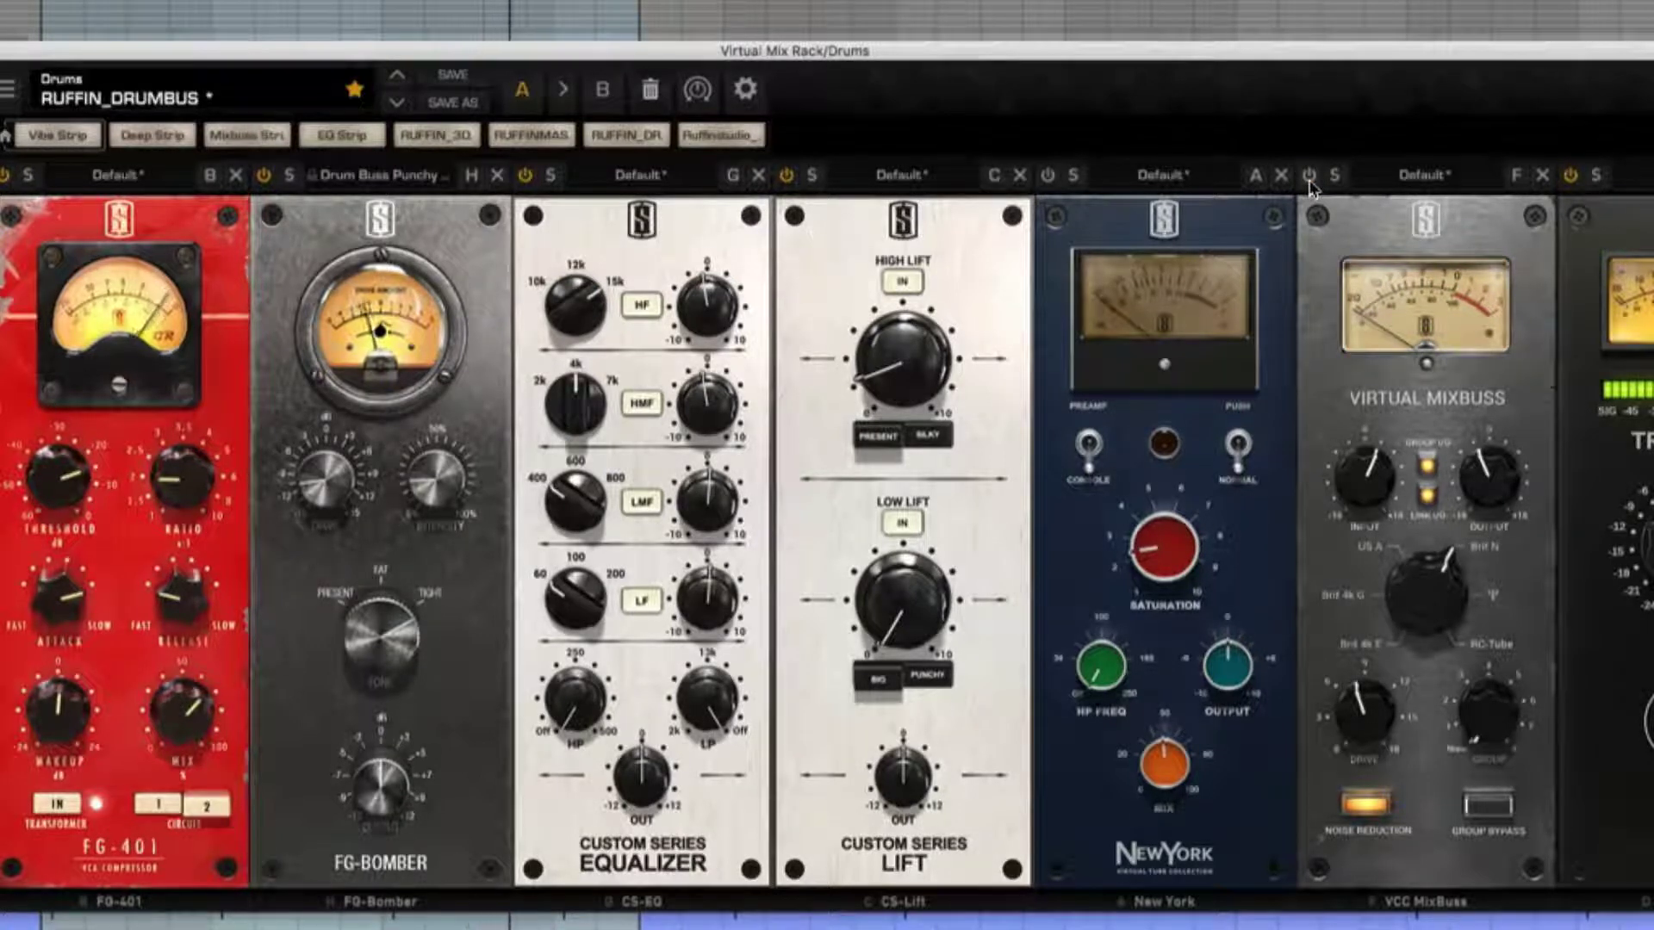
{"action": "left_click", "coordinate": [1308, 177]}
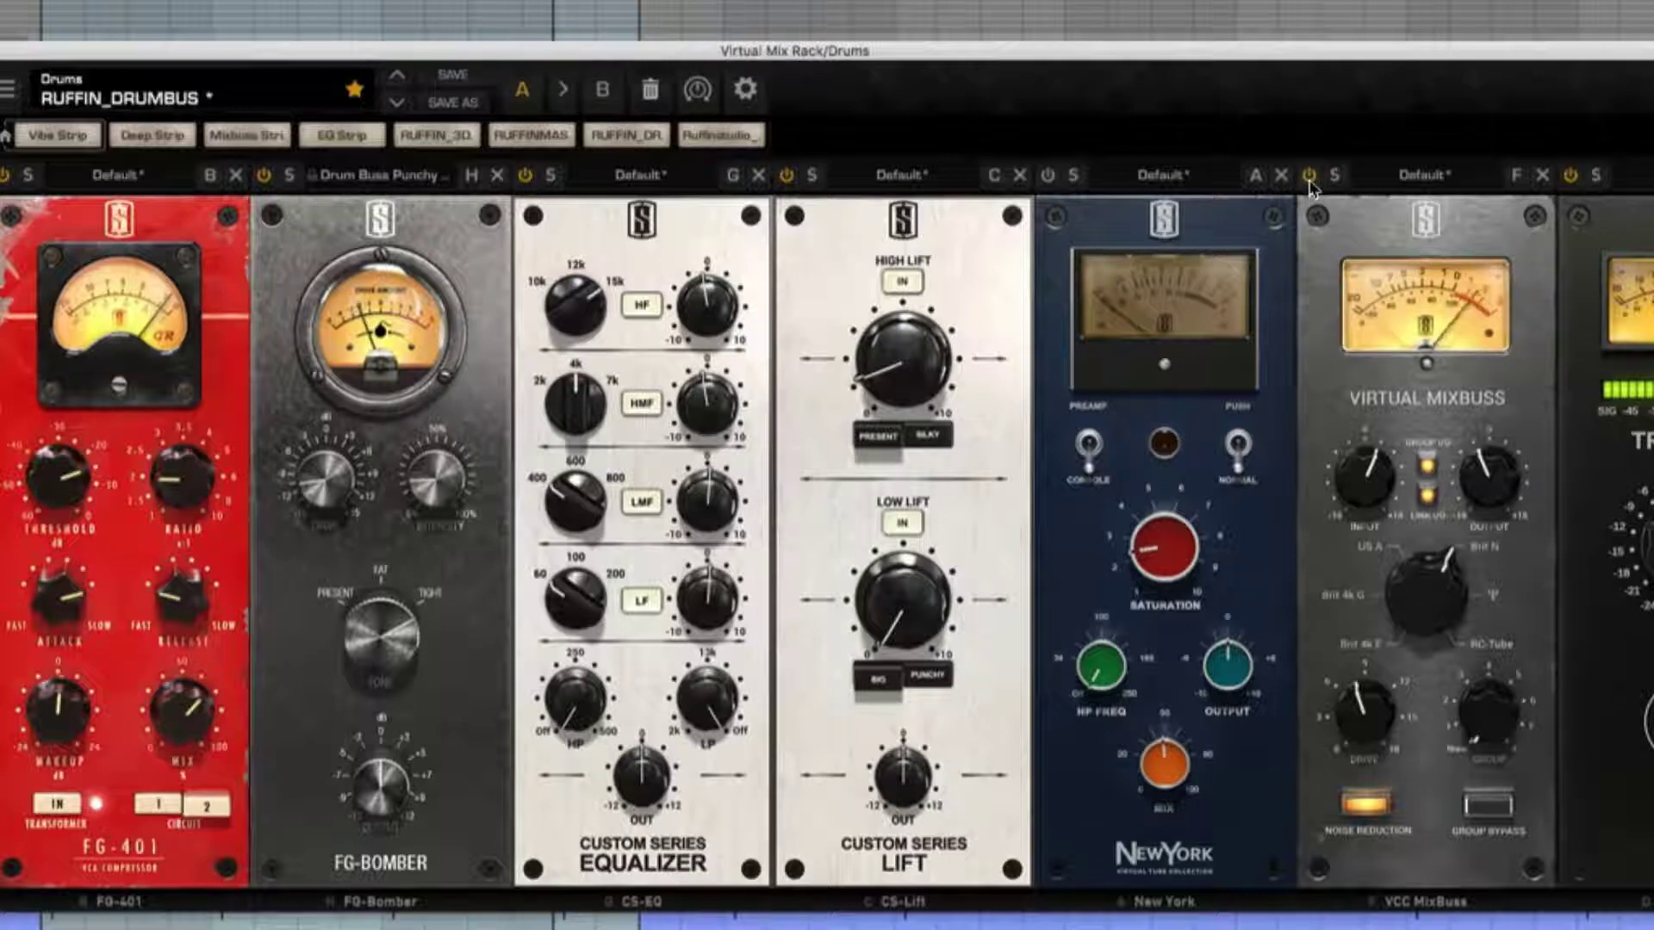
{"action": "left_click", "coordinate": [1309, 179]}
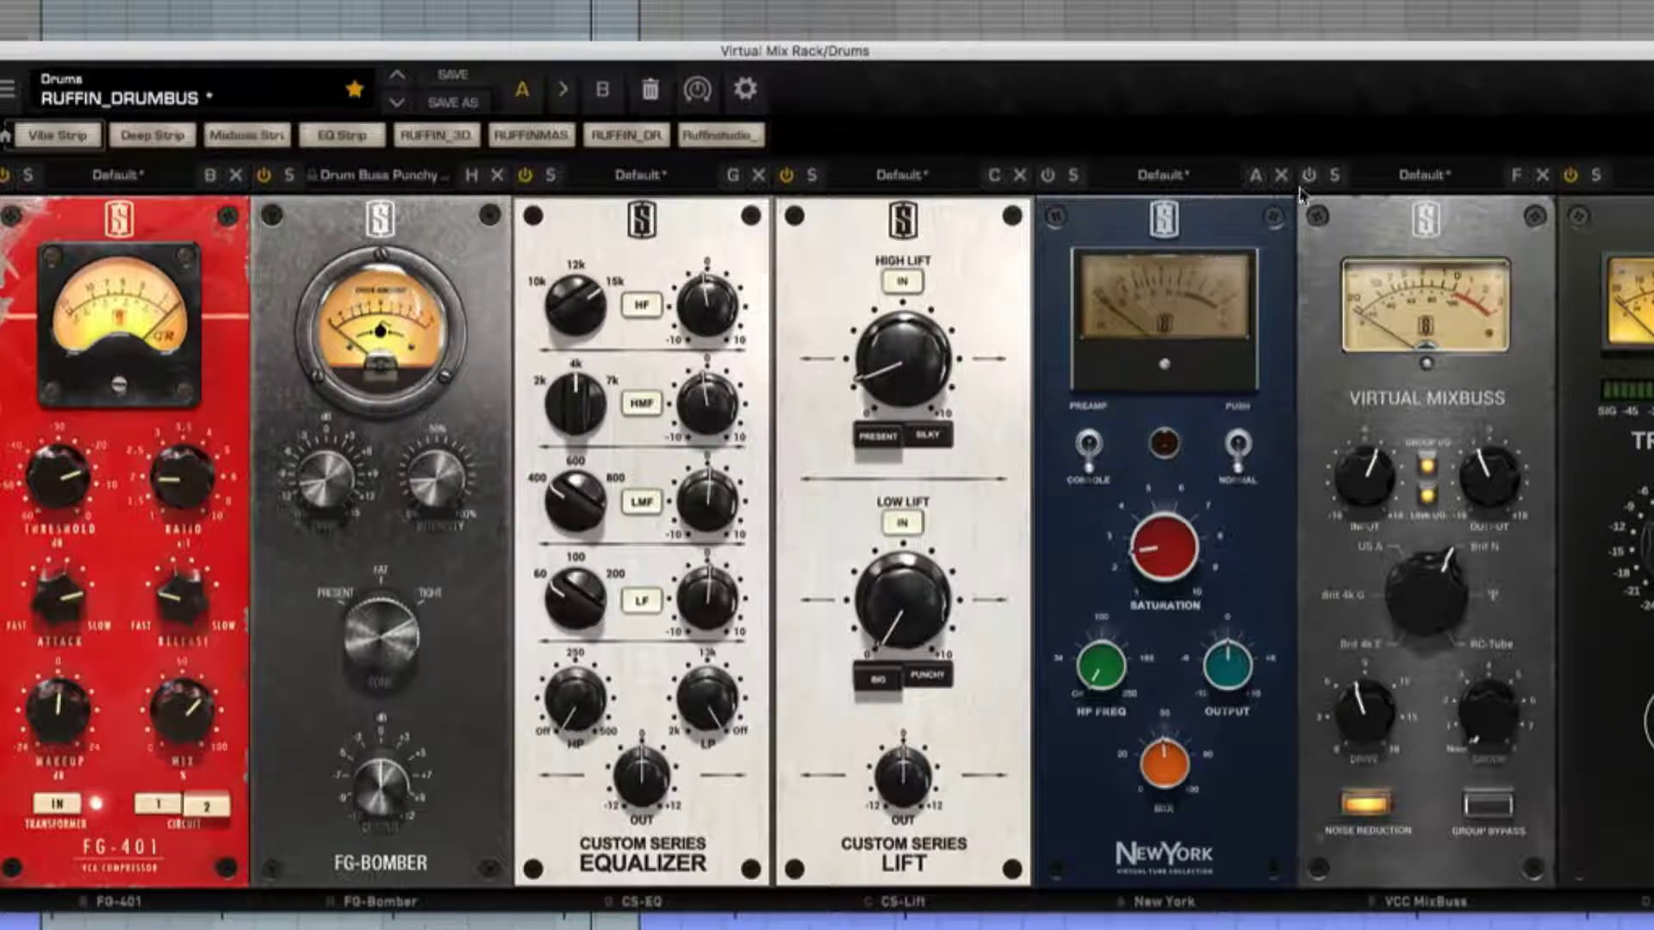
{"action": "left_click", "coordinate": [1309, 176]}
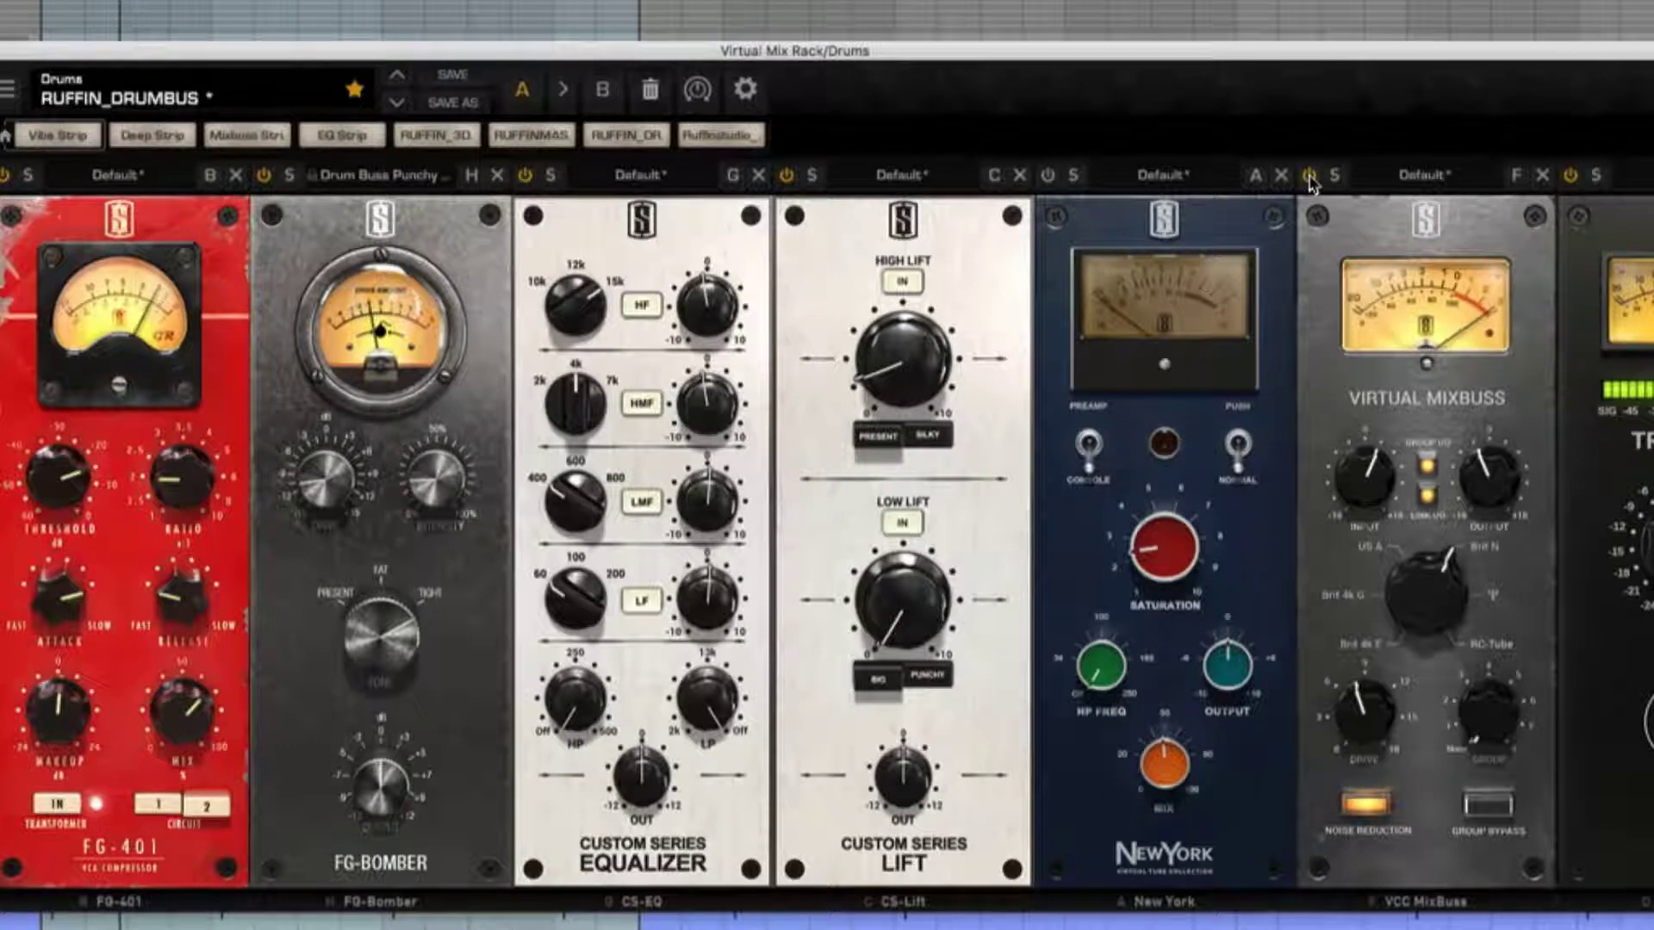
{"action": "left_click", "coordinate": [1309, 177]}
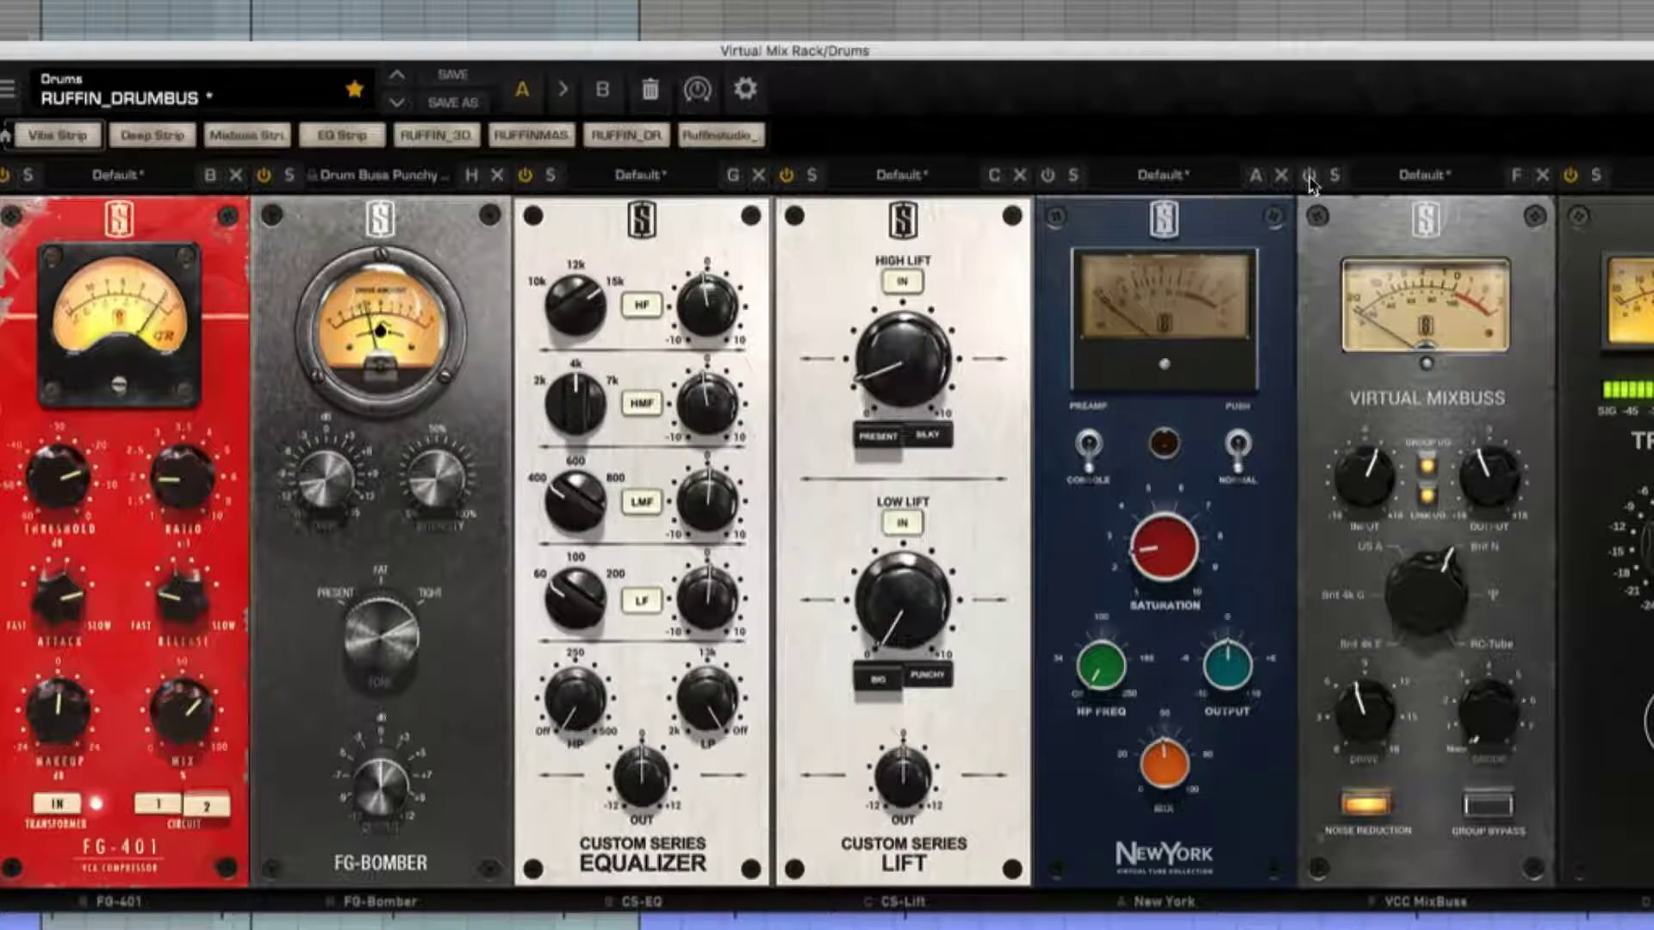
{"action": "left_click", "coordinate": [1308, 176]}
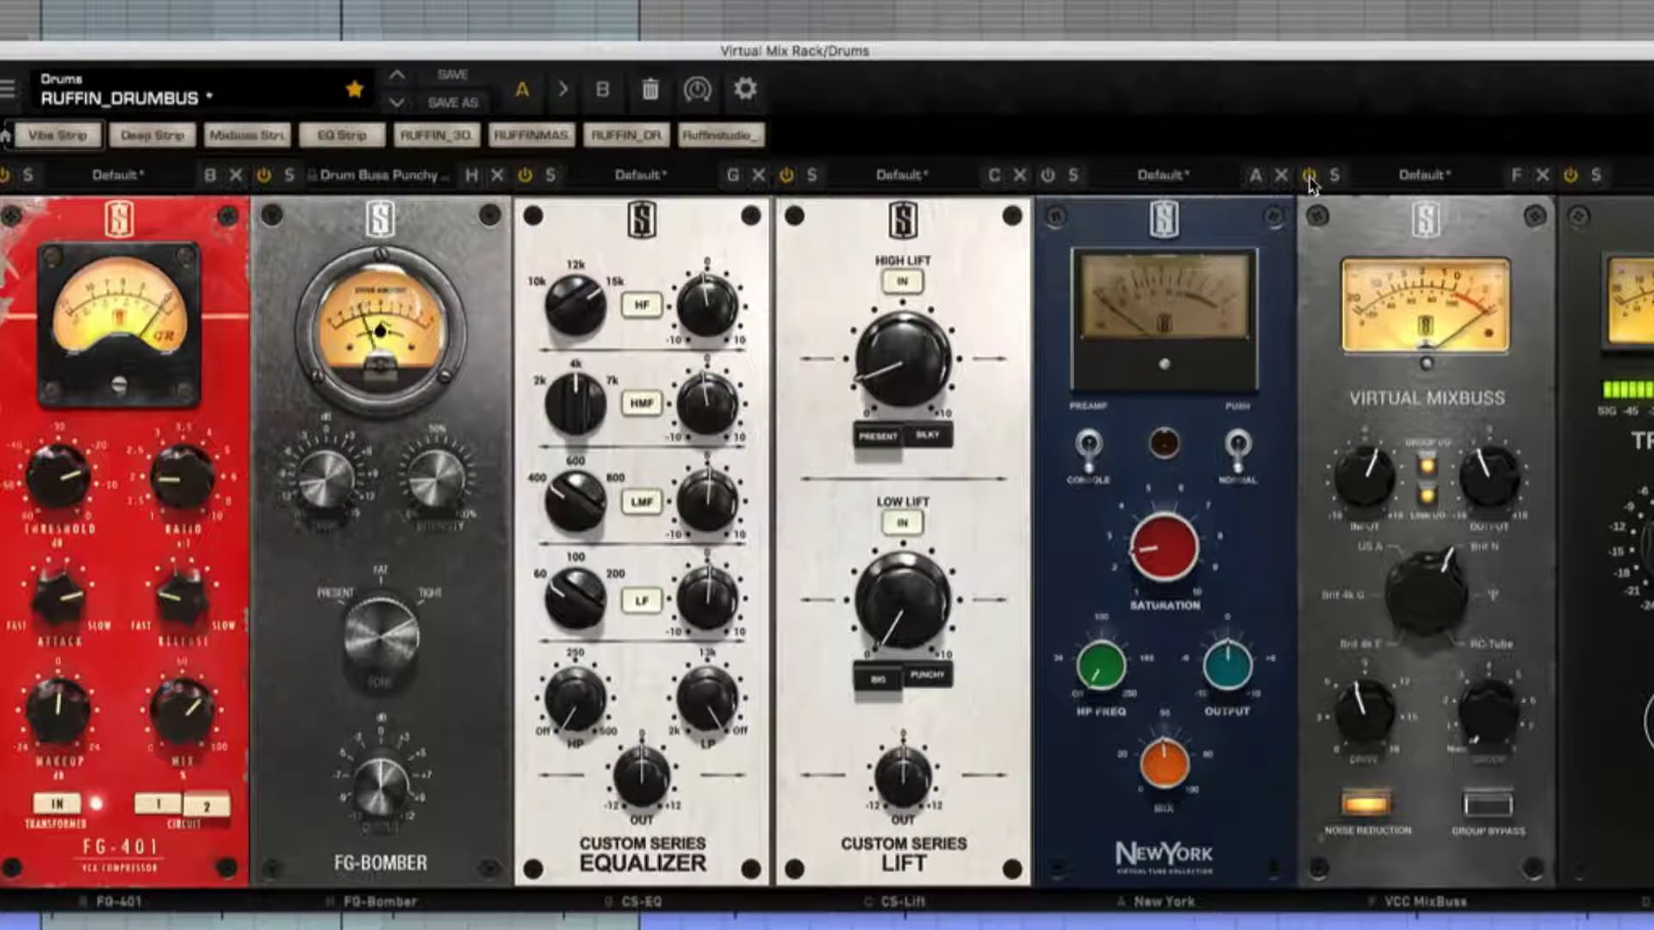
{"action": "left_click", "coordinate": [1310, 177]}
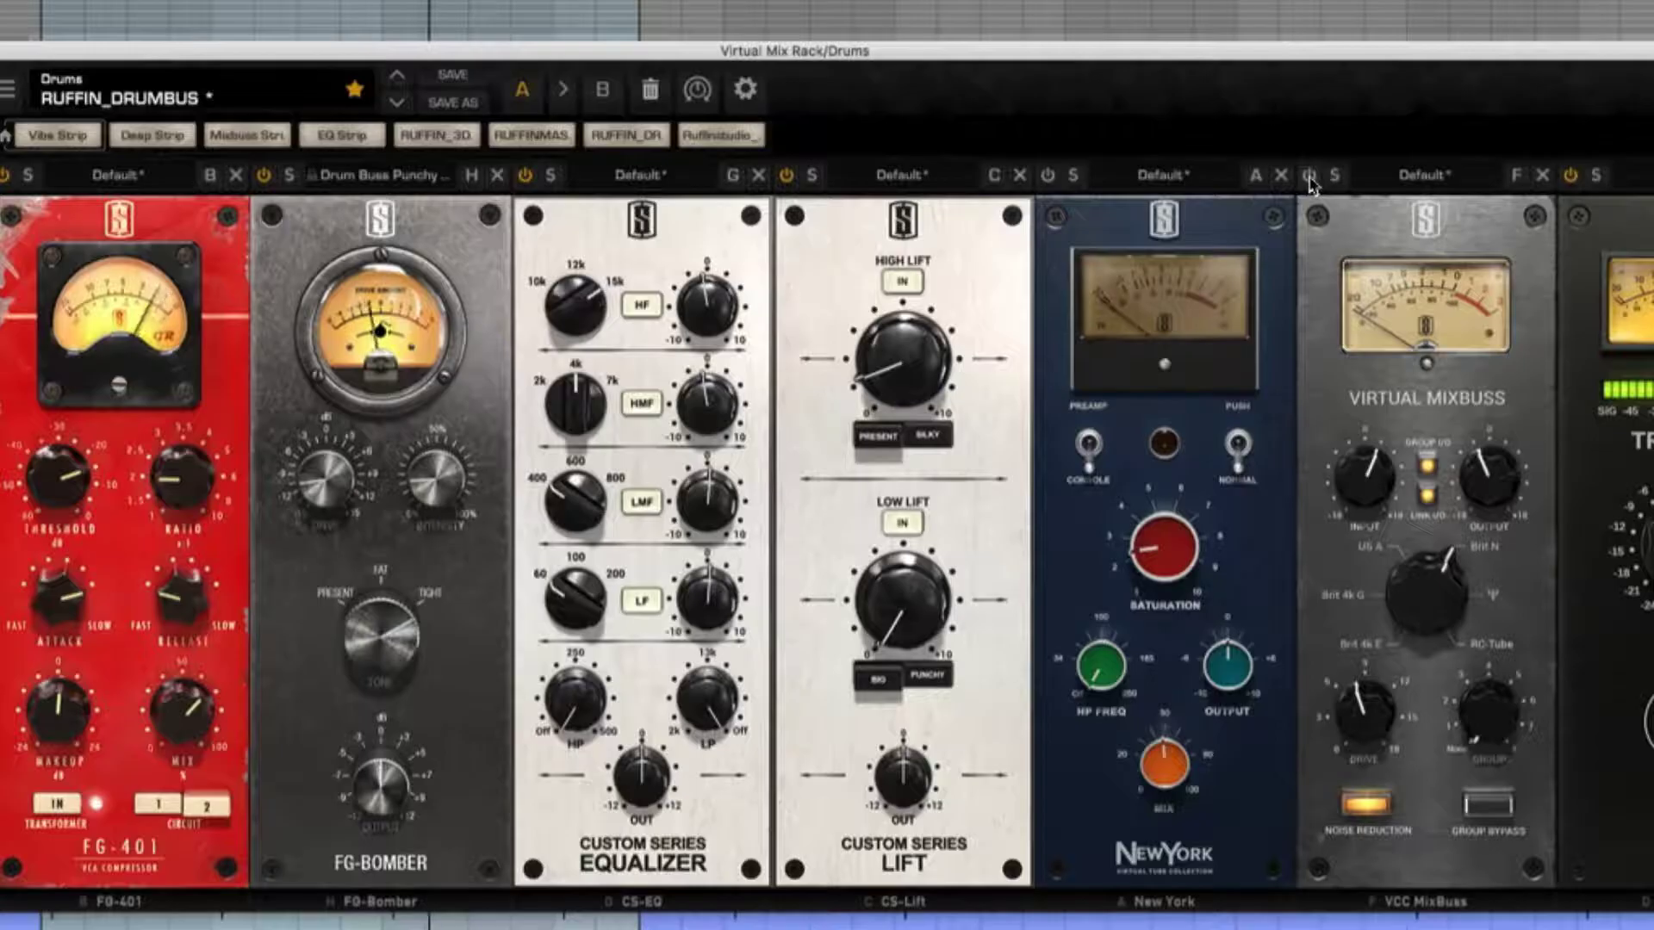
{"action": "left_click", "coordinate": [1309, 176]}
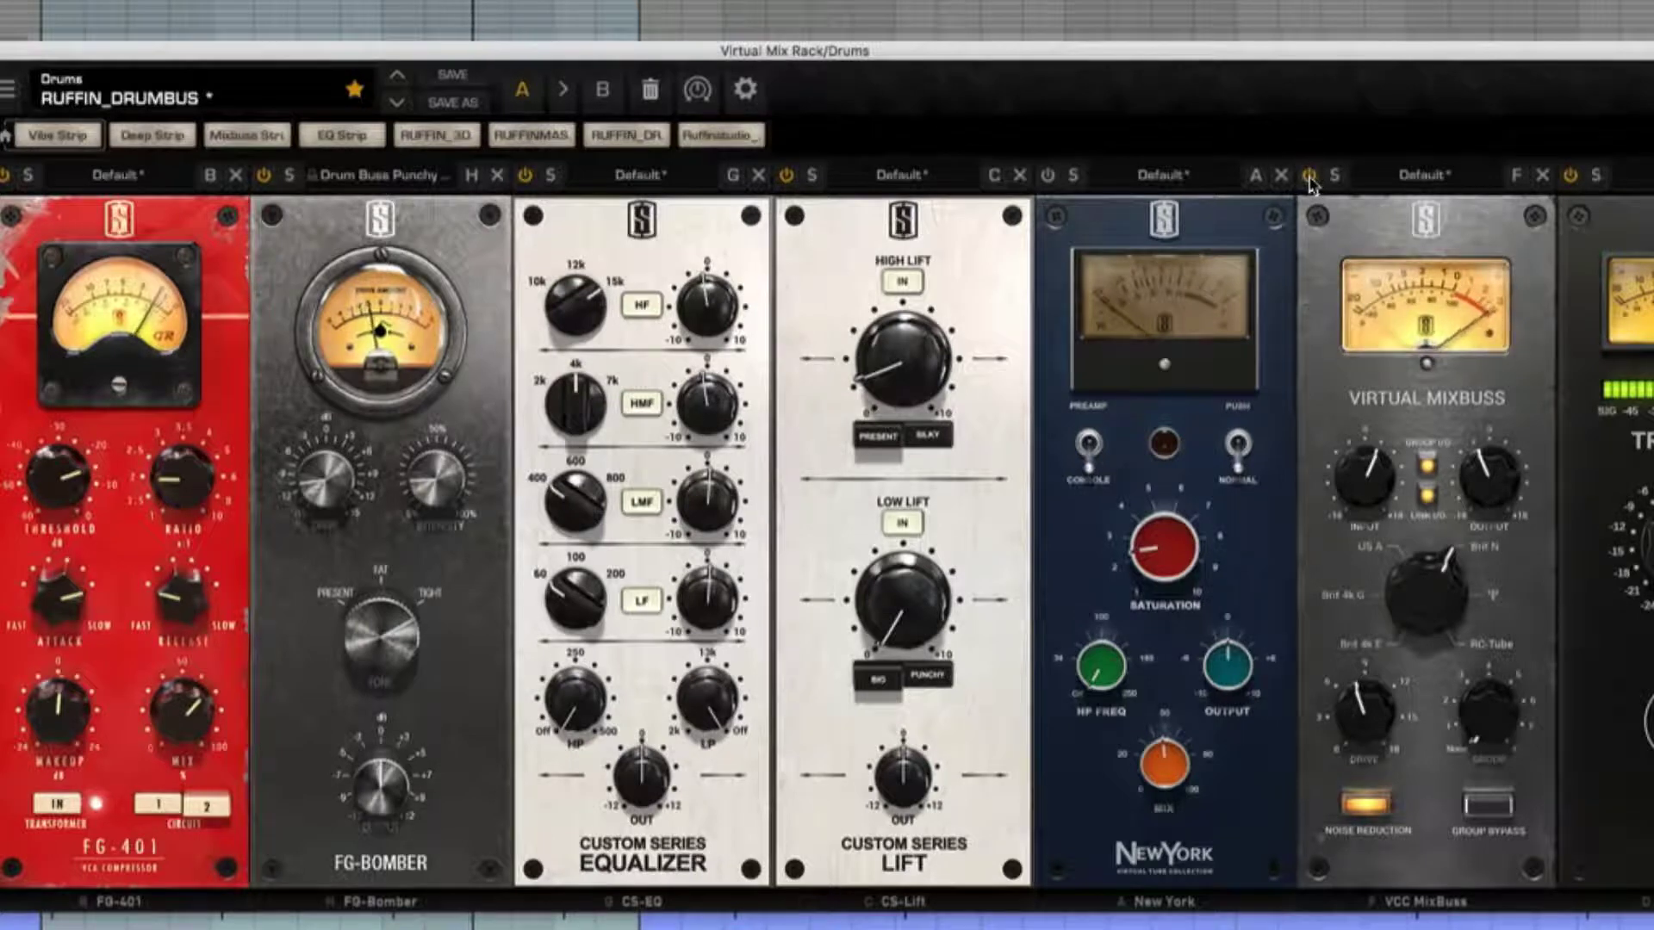
{"action": "left_click", "coordinate": [1309, 176]}
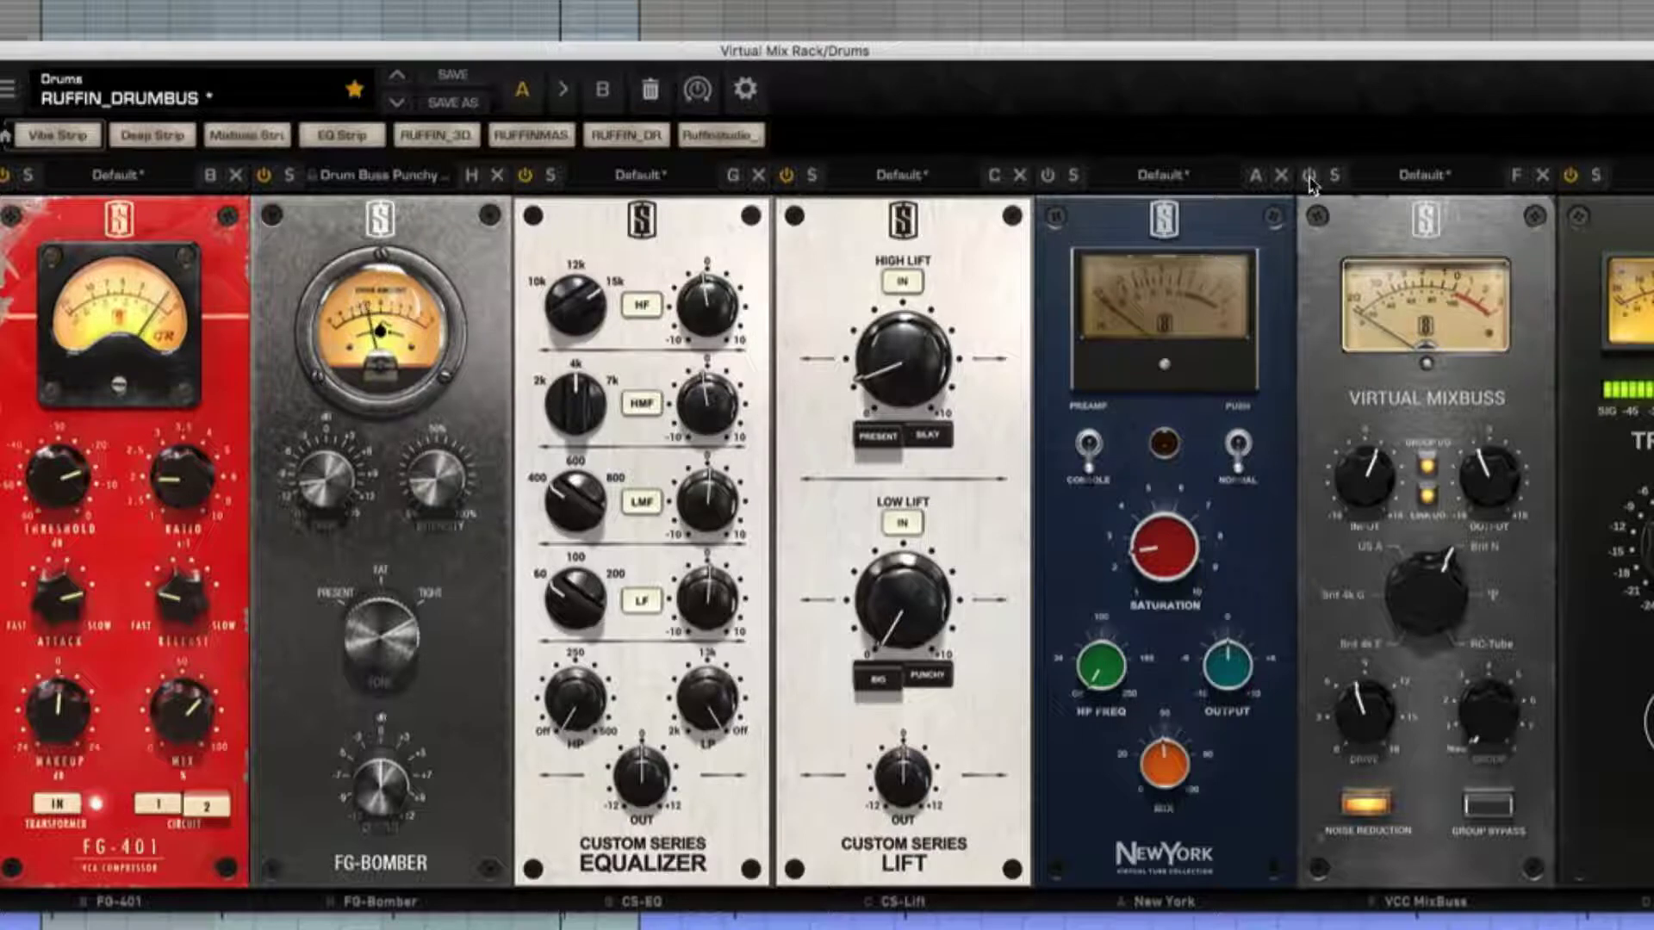
{"action": "left_click", "coordinate": [1309, 177]}
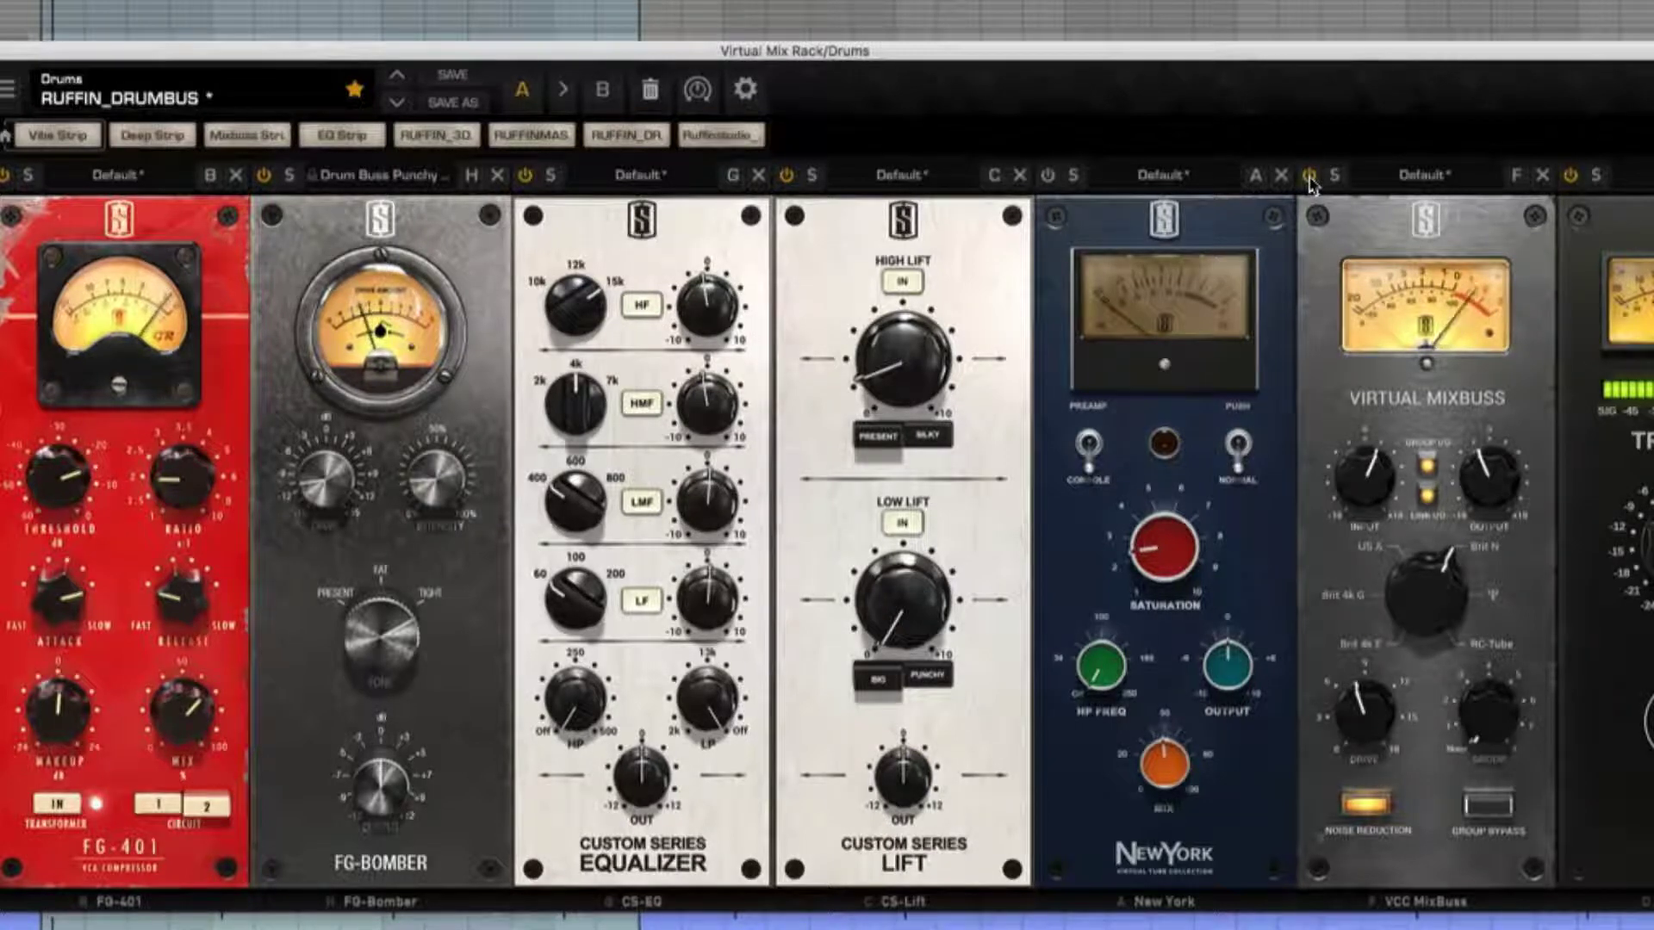
{"action": "left_click", "coordinate": [1309, 176]}
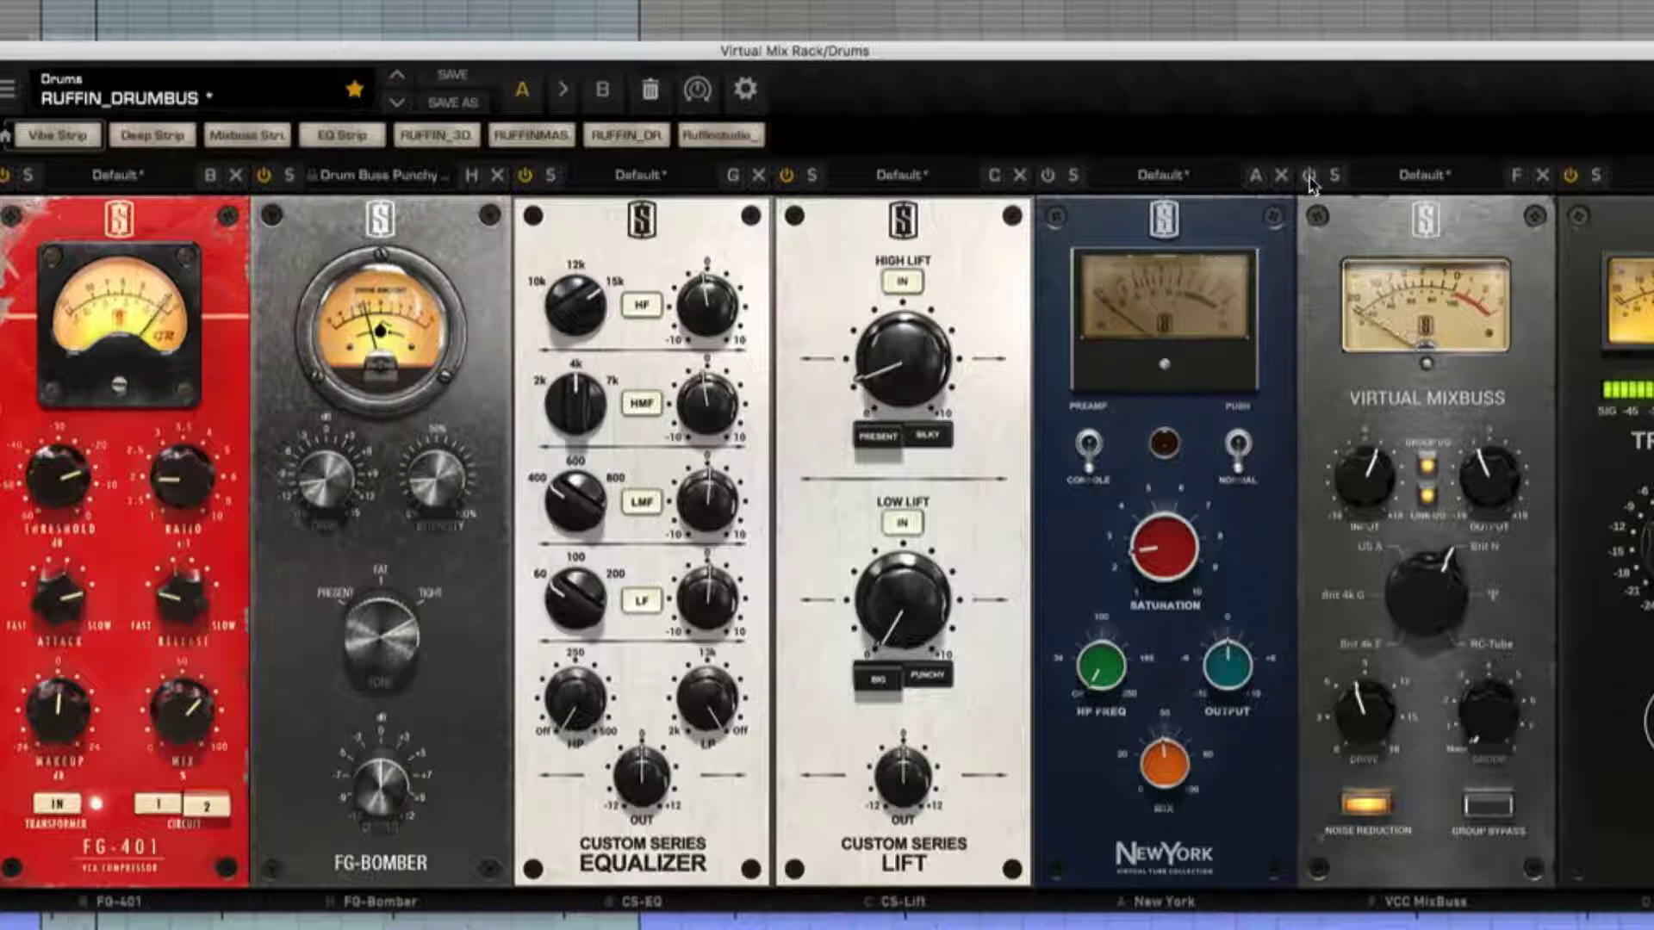
{"action": "left_click", "coordinate": [1309, 177]}
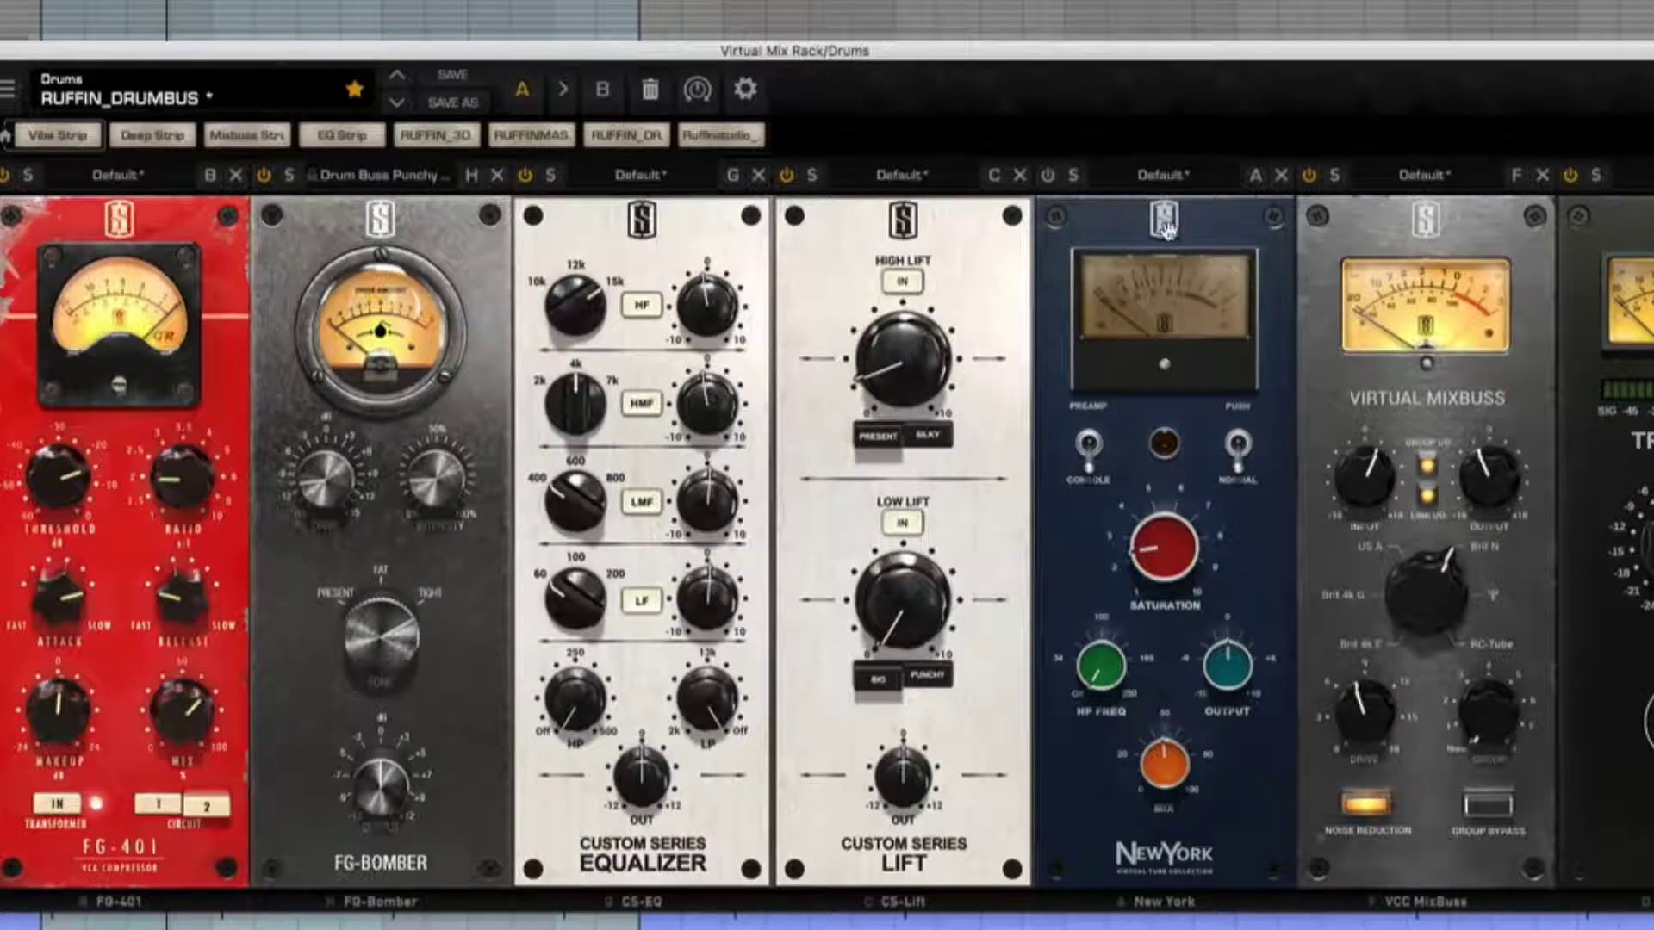
- Switch on the New York module and repeatedly compare the looped drums with it off and on, leaving it enabled
{"action": "left_click", "coordinate": [1058, 172]}
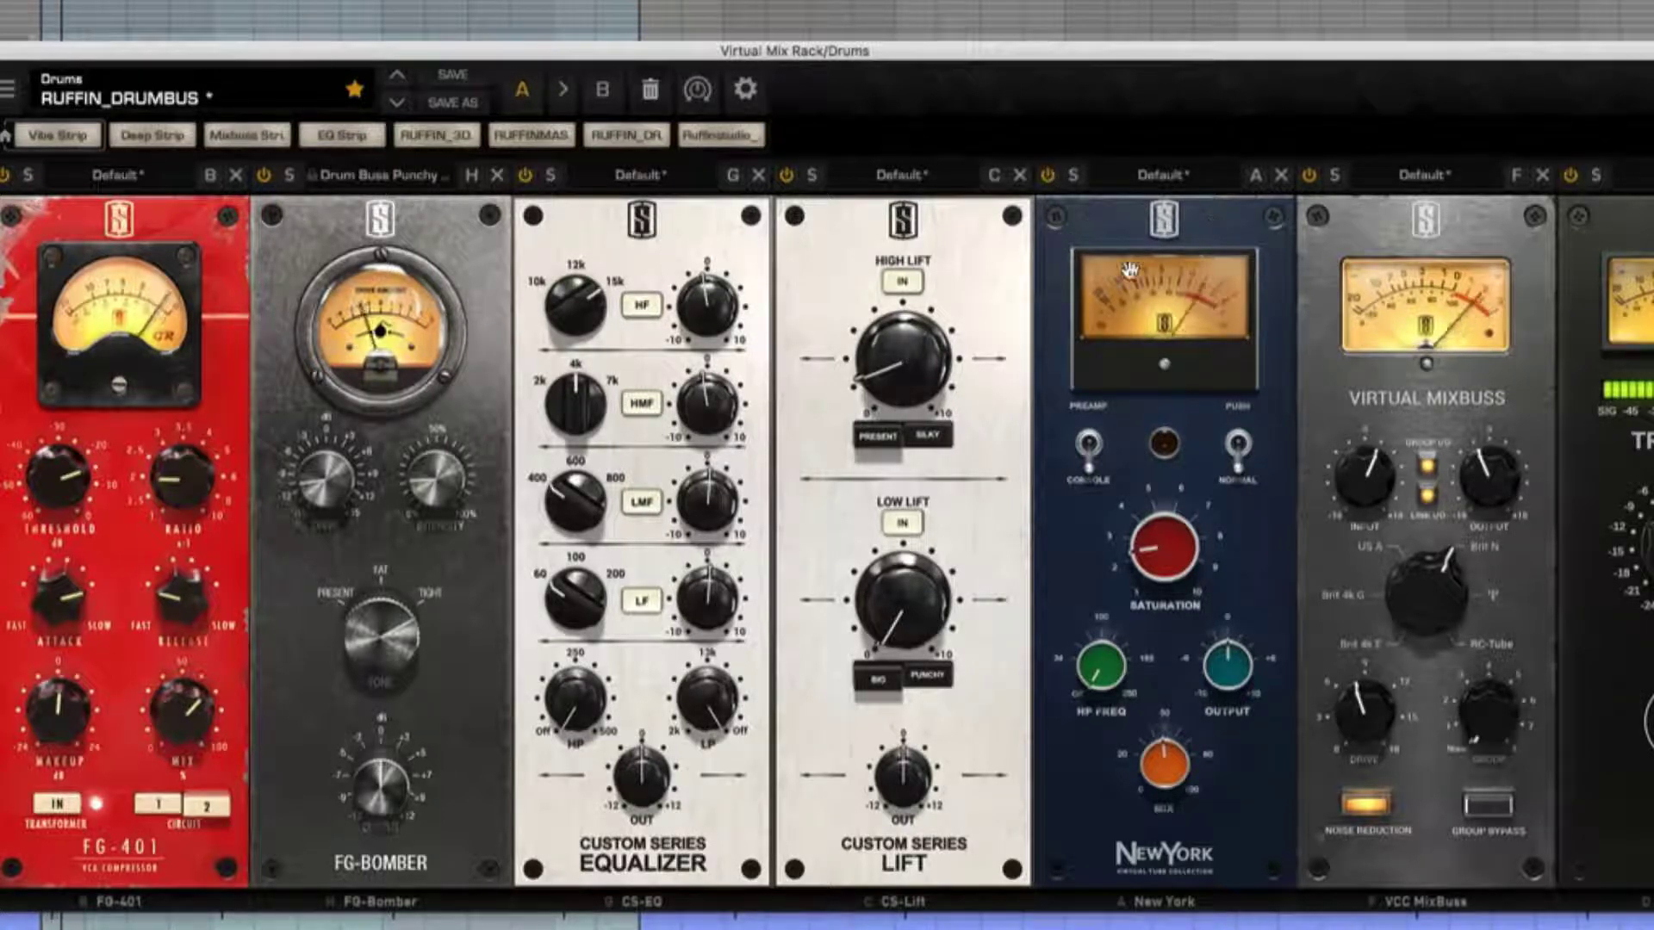
{"action": "left_click", "coordinate": [1050, 176]}
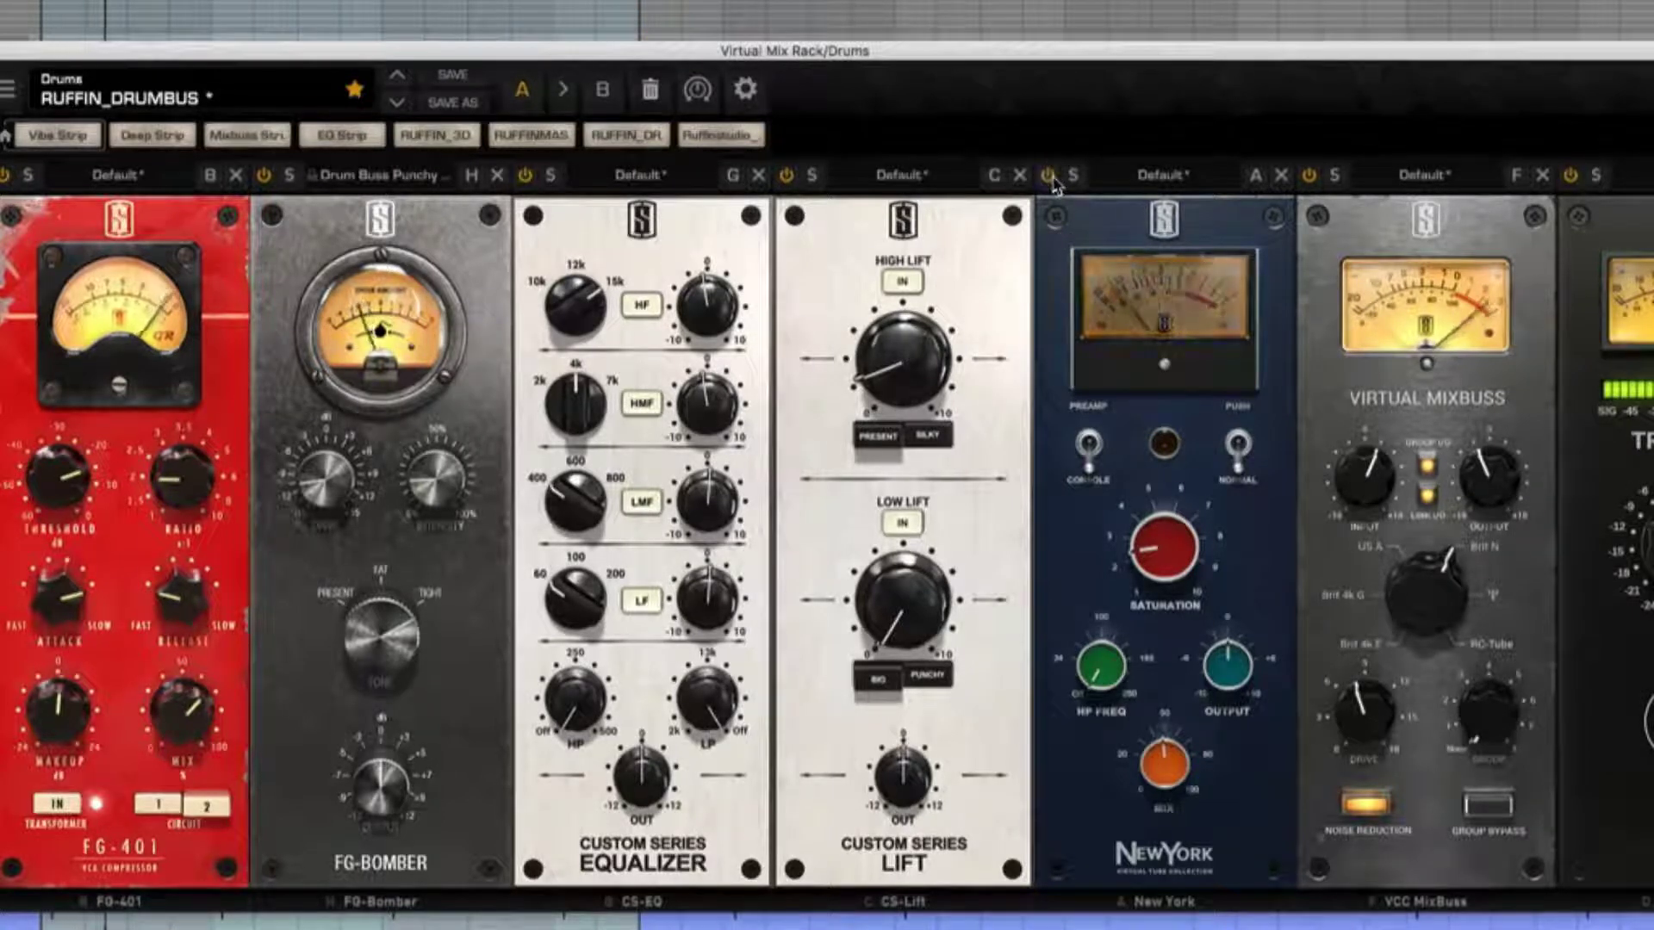
{"action": "left_click", "coordinate": [1049, 177]}
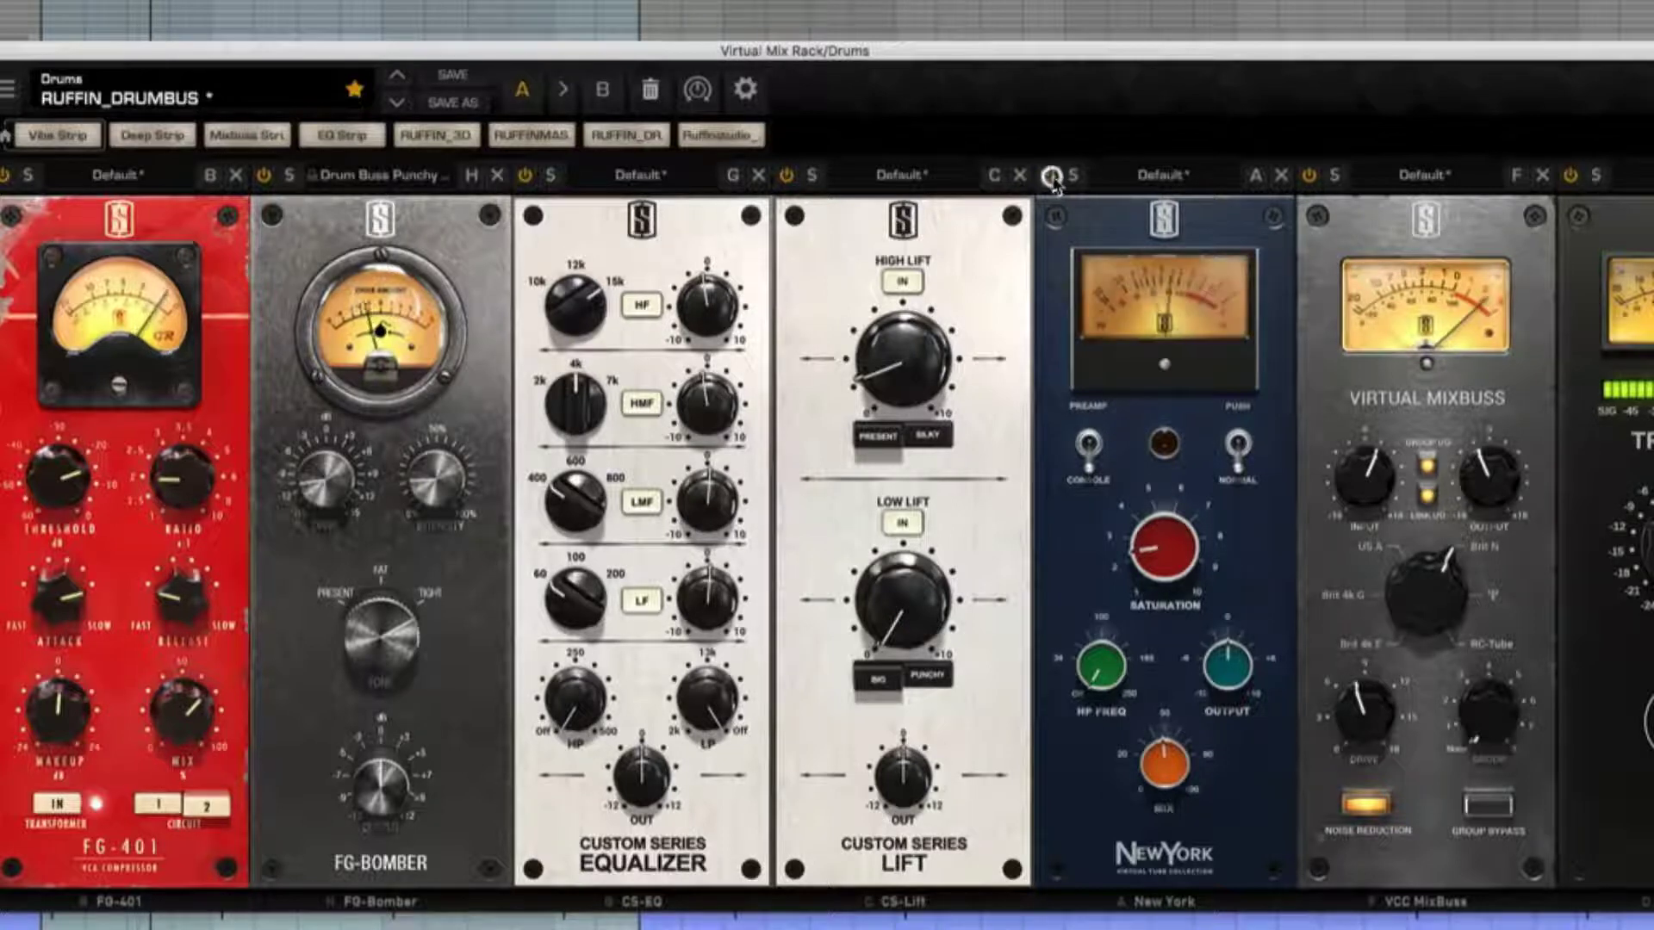
{"action": "mouse_move", "coordinate": [1162, 760]}
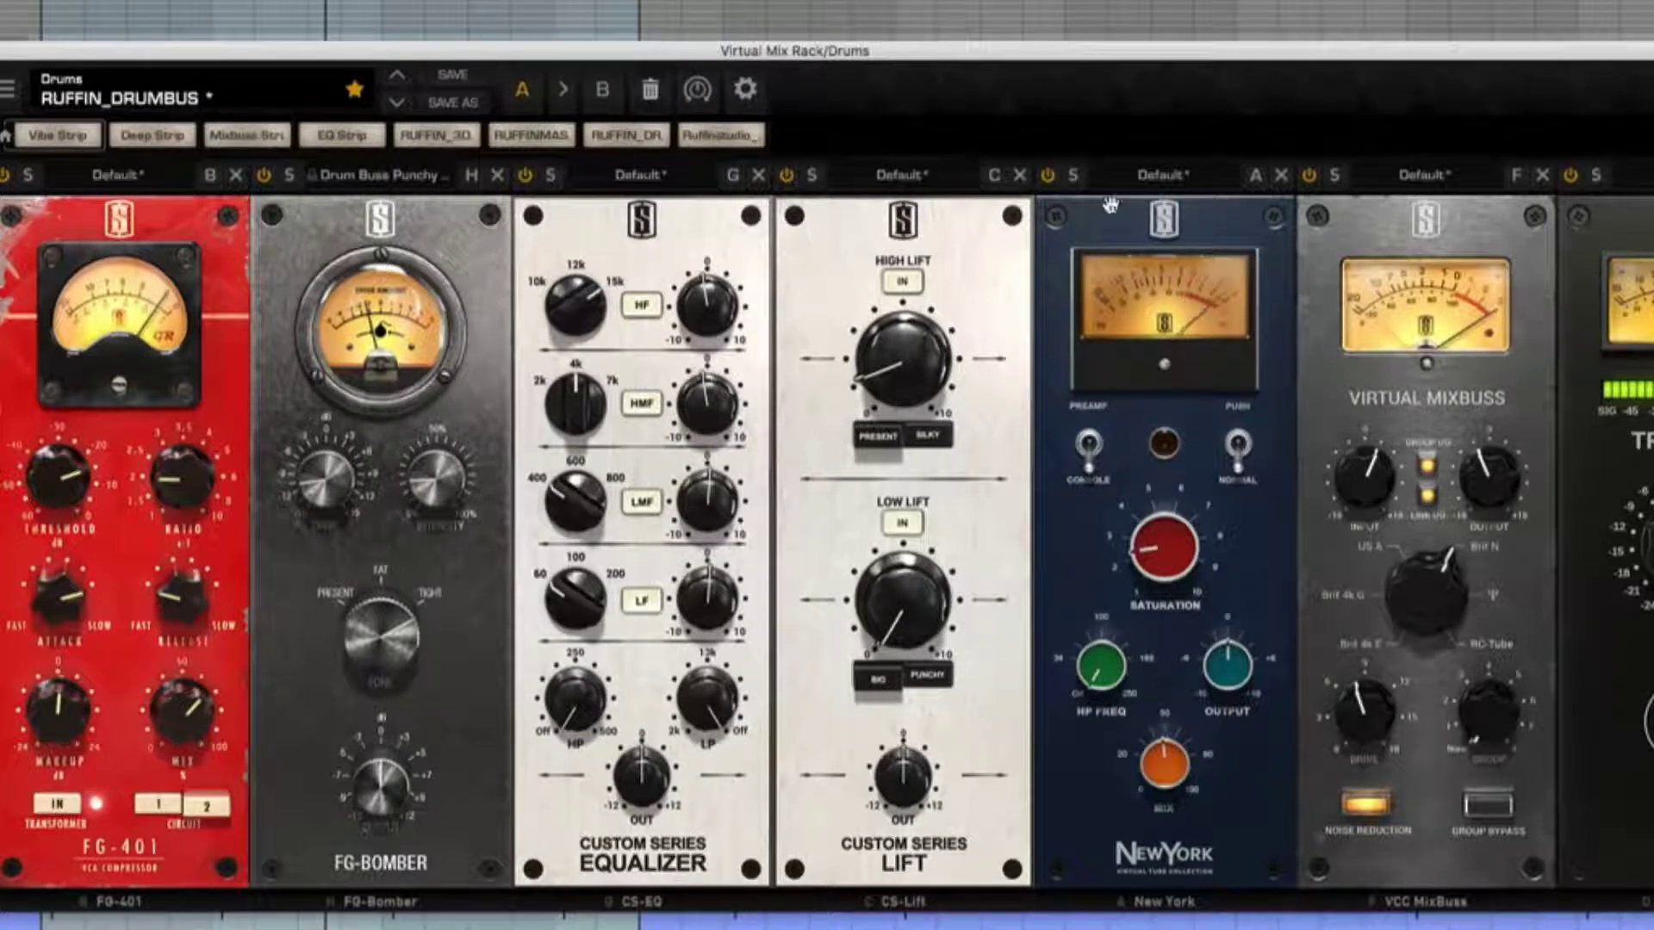
{"action": "left_click", "coordinate": [1049, 178]}
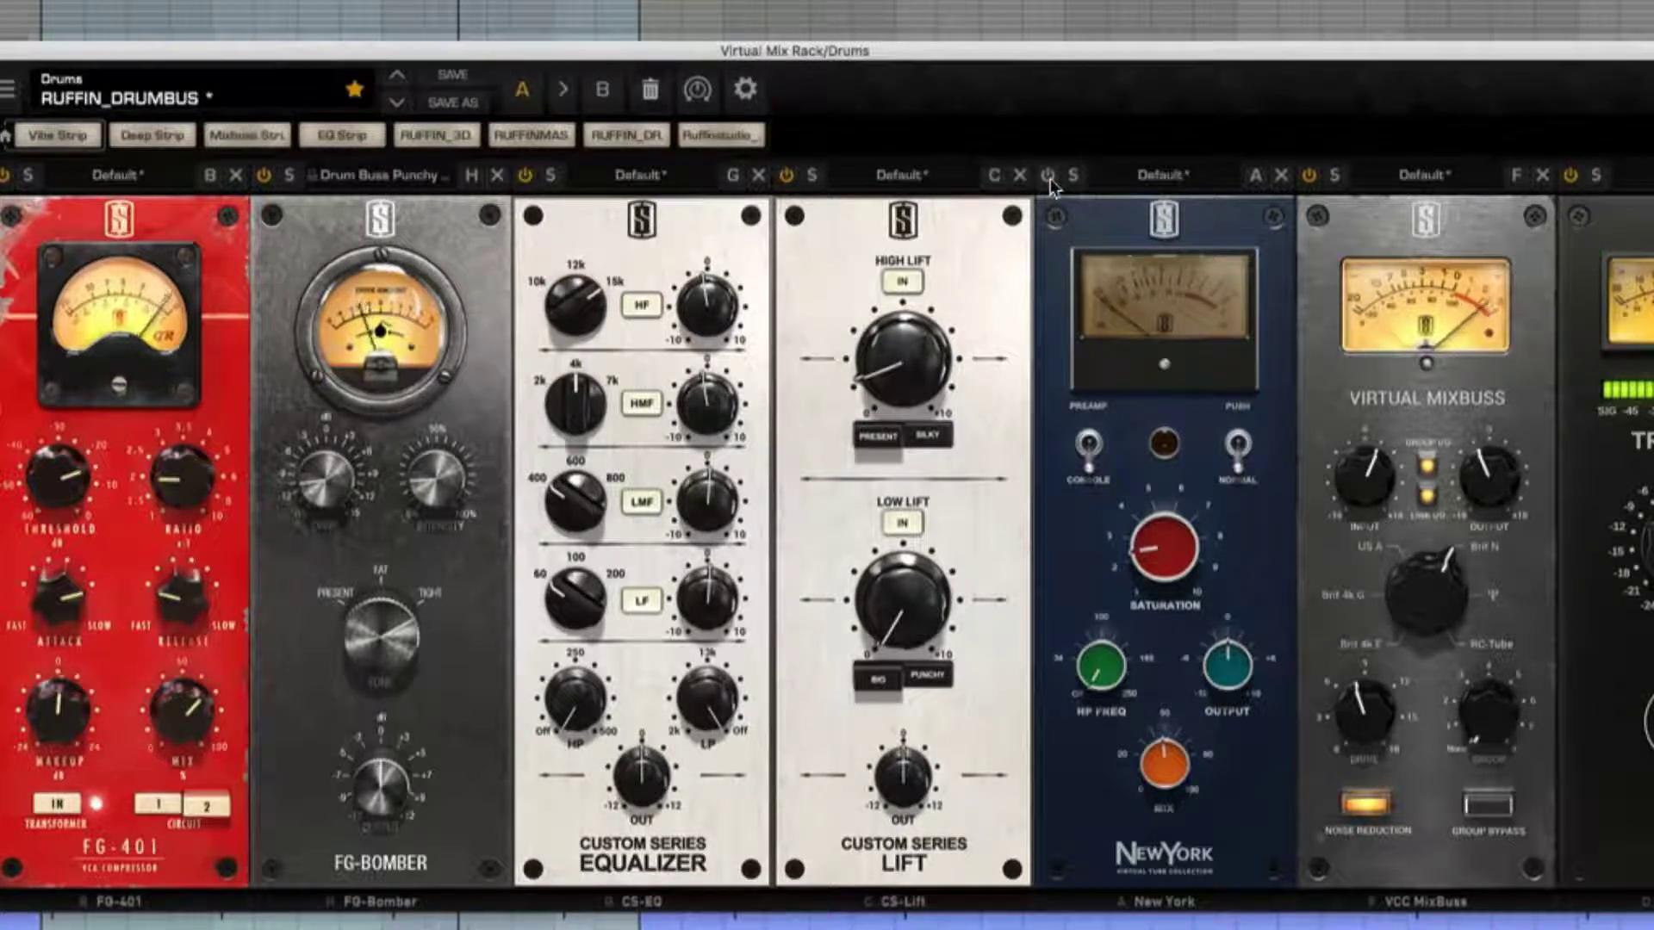
{"action": "left_click", "coordinate": [1049, 177]}
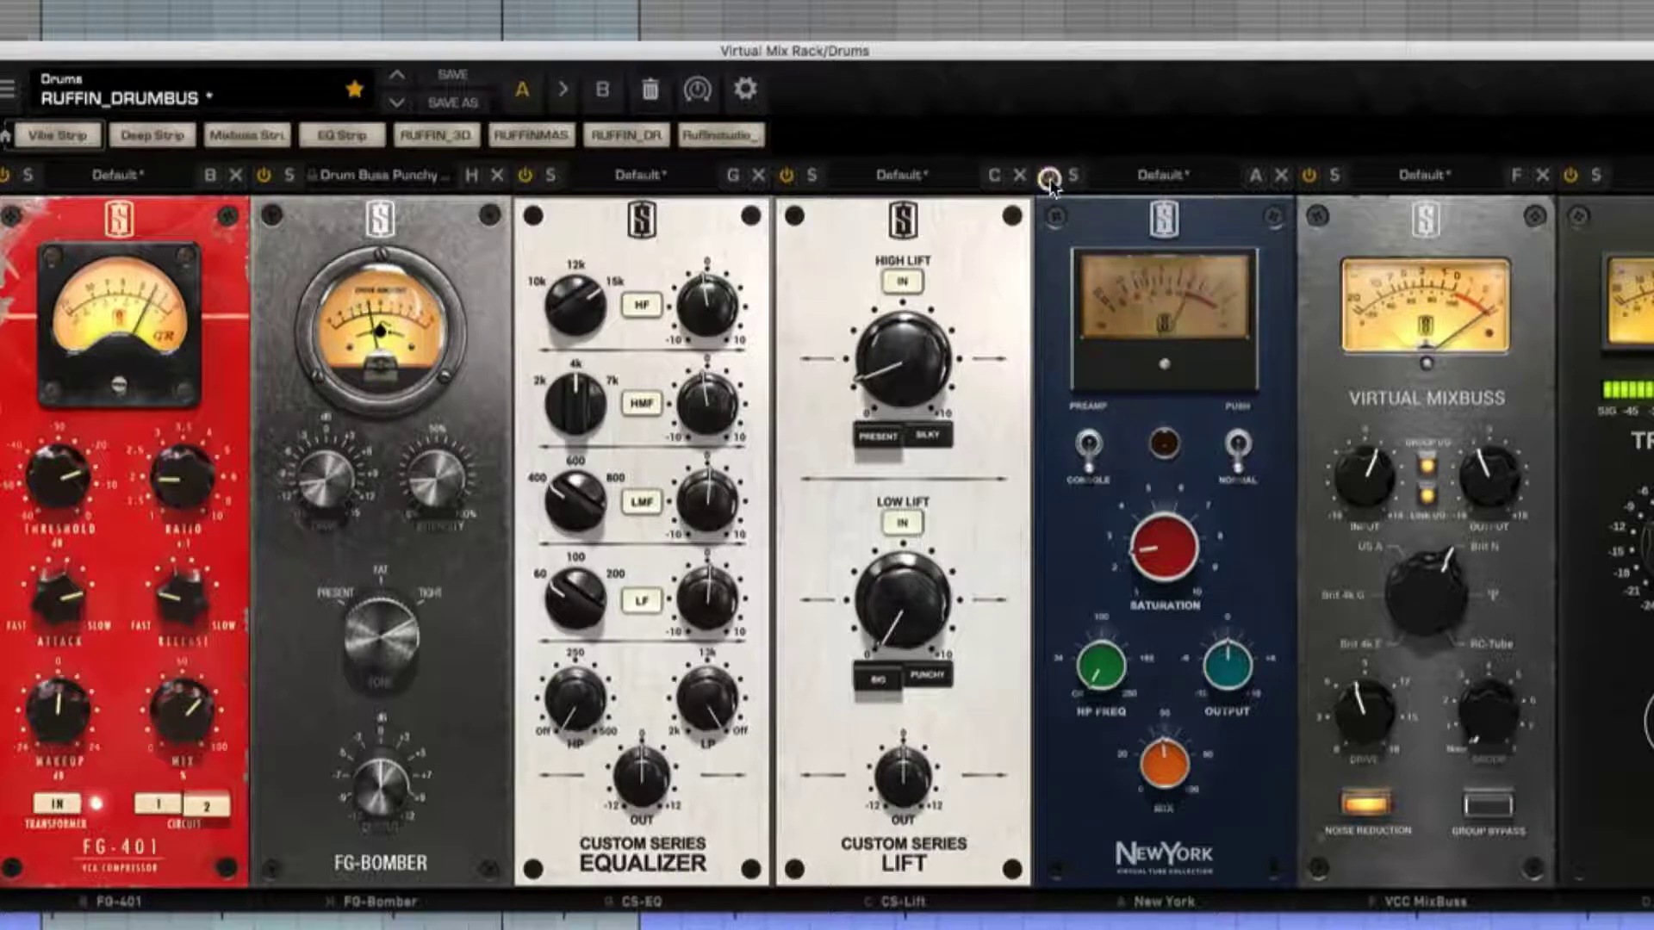
{"action": "left_click", "coordinate": [1049, 177]}
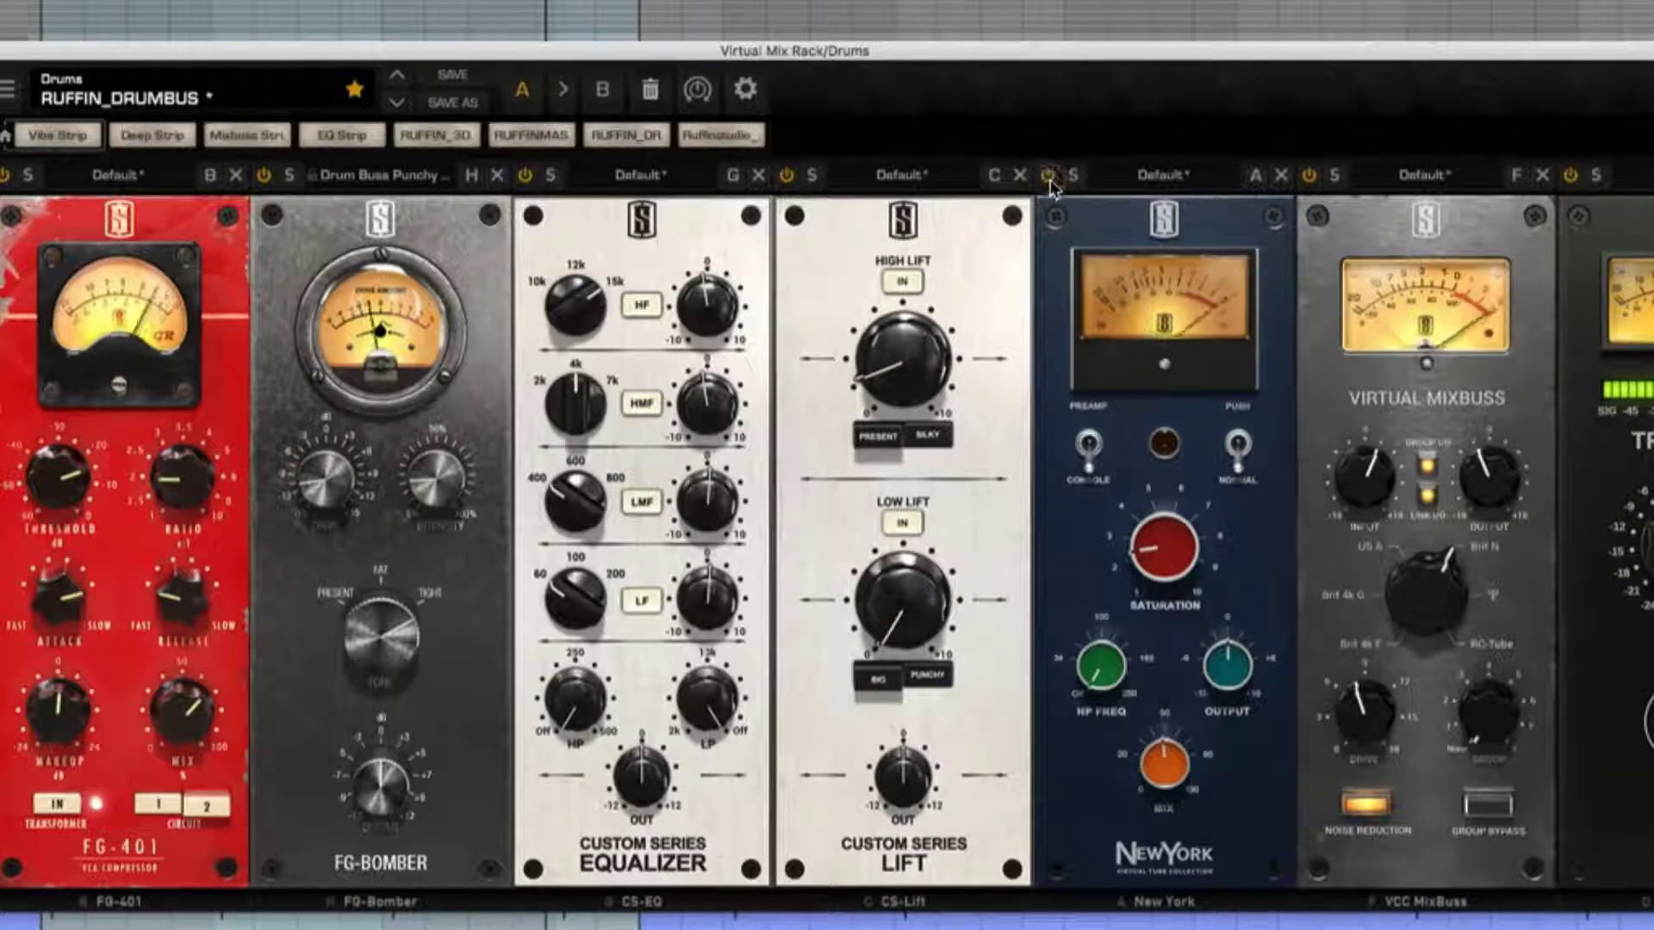
{"action": "left_click", "coordinate": [1049, 178]}
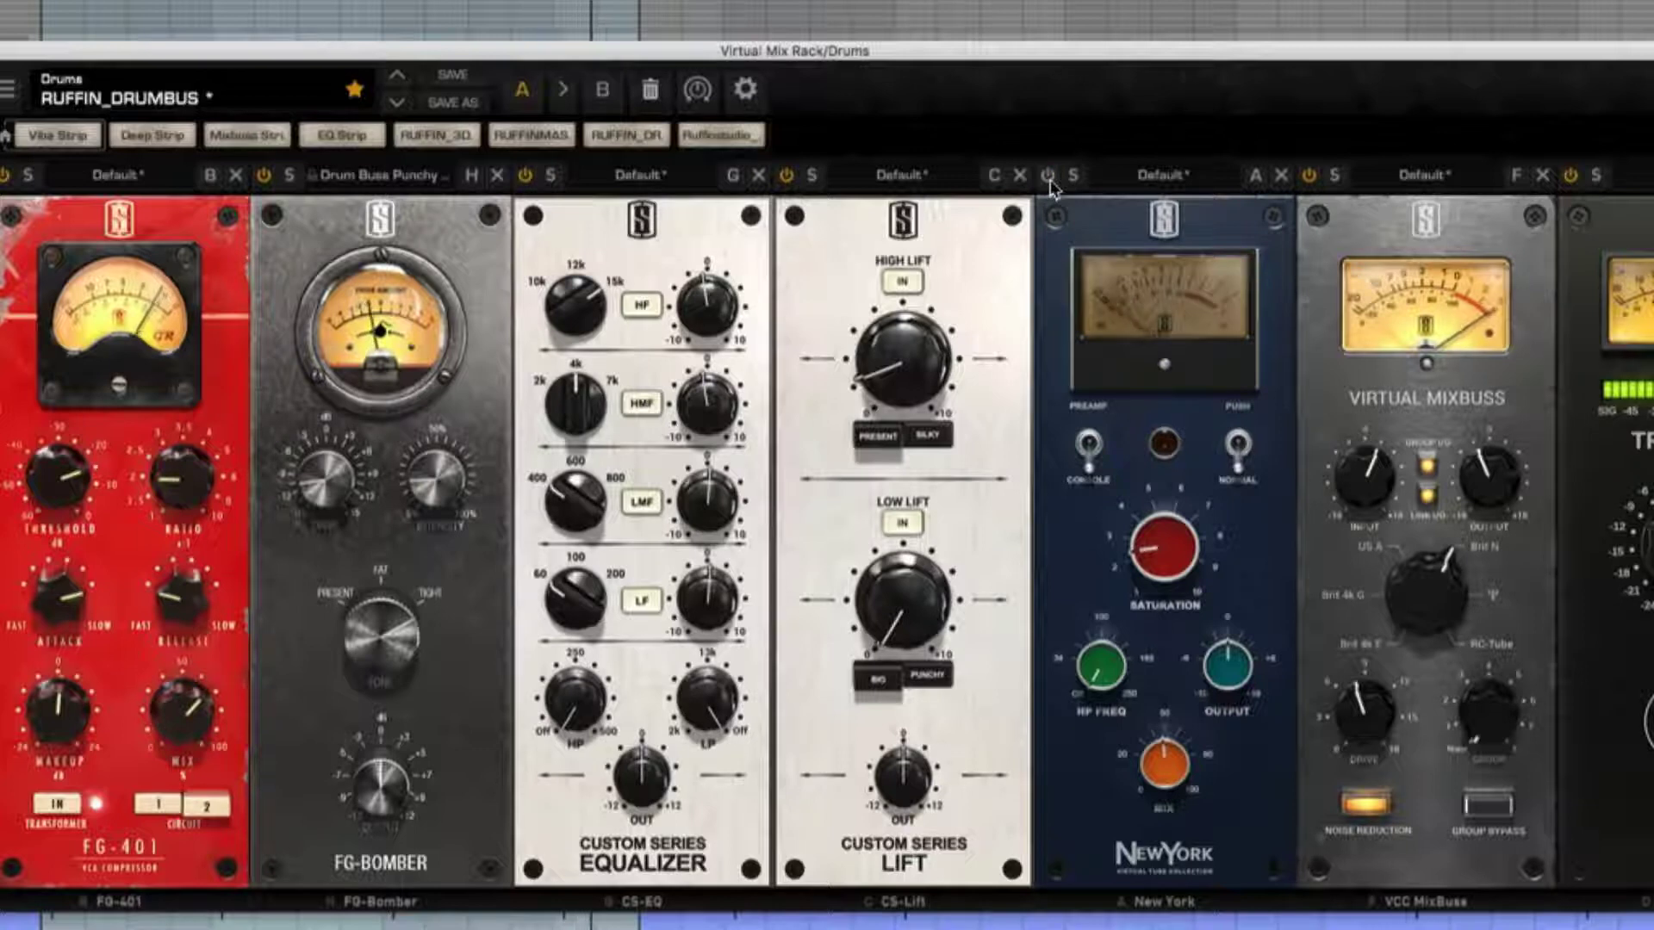
{"action": "left_click", "coordinate": [1048, 177]}
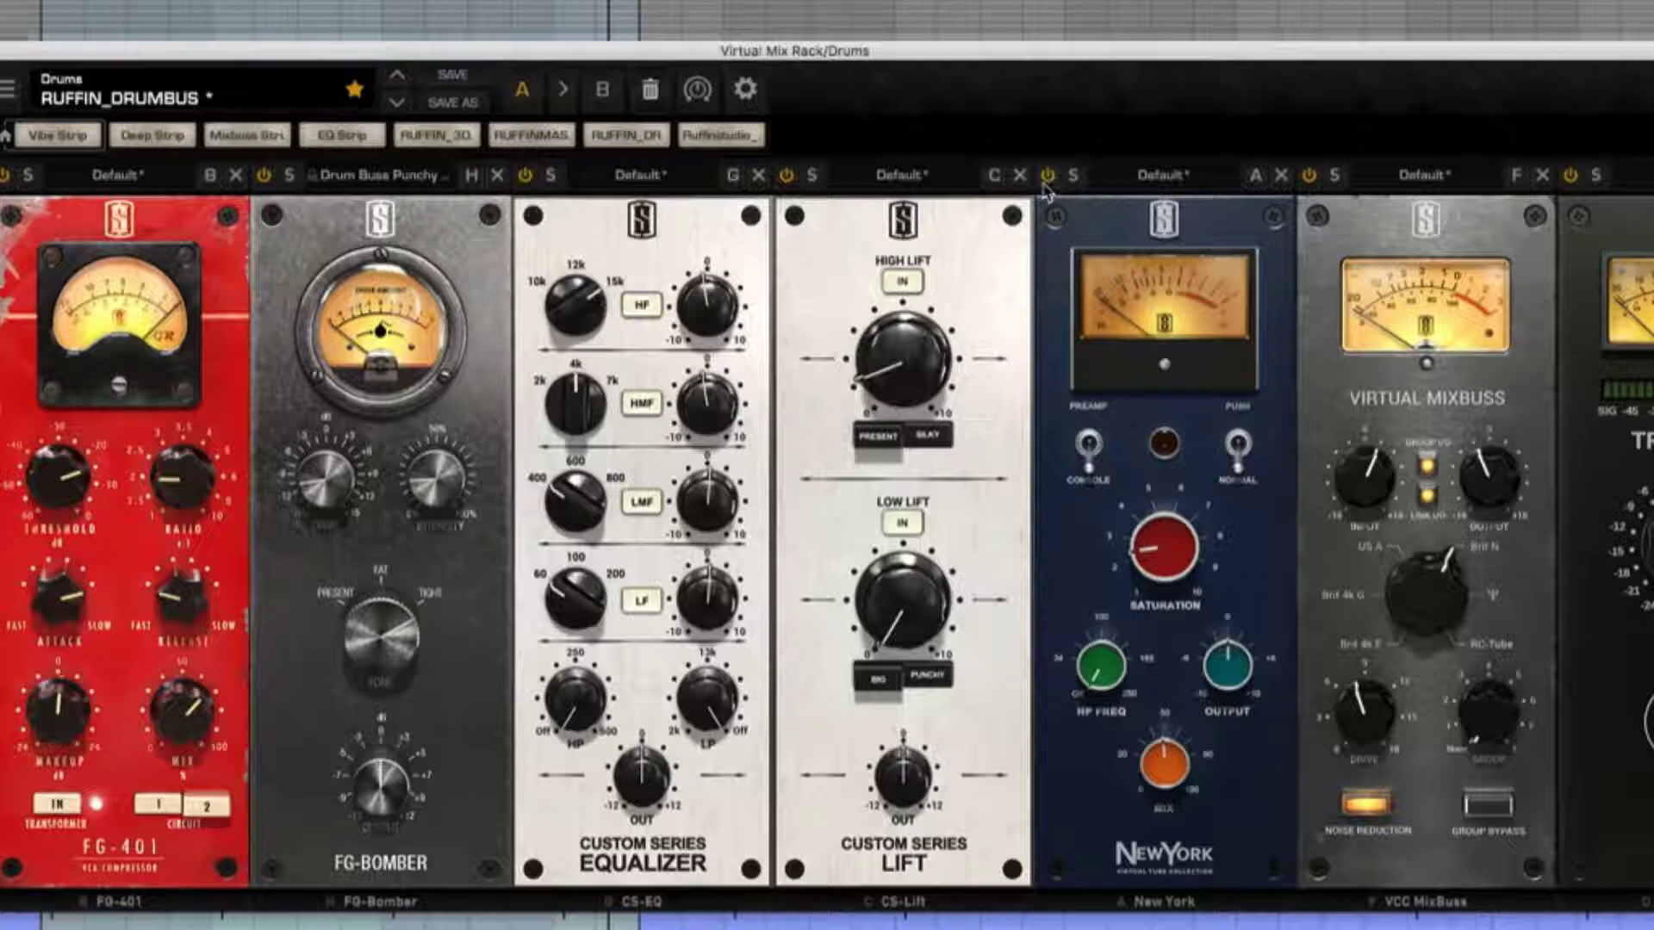
{"action": "left_click", "coordinate": [1048, 178]}
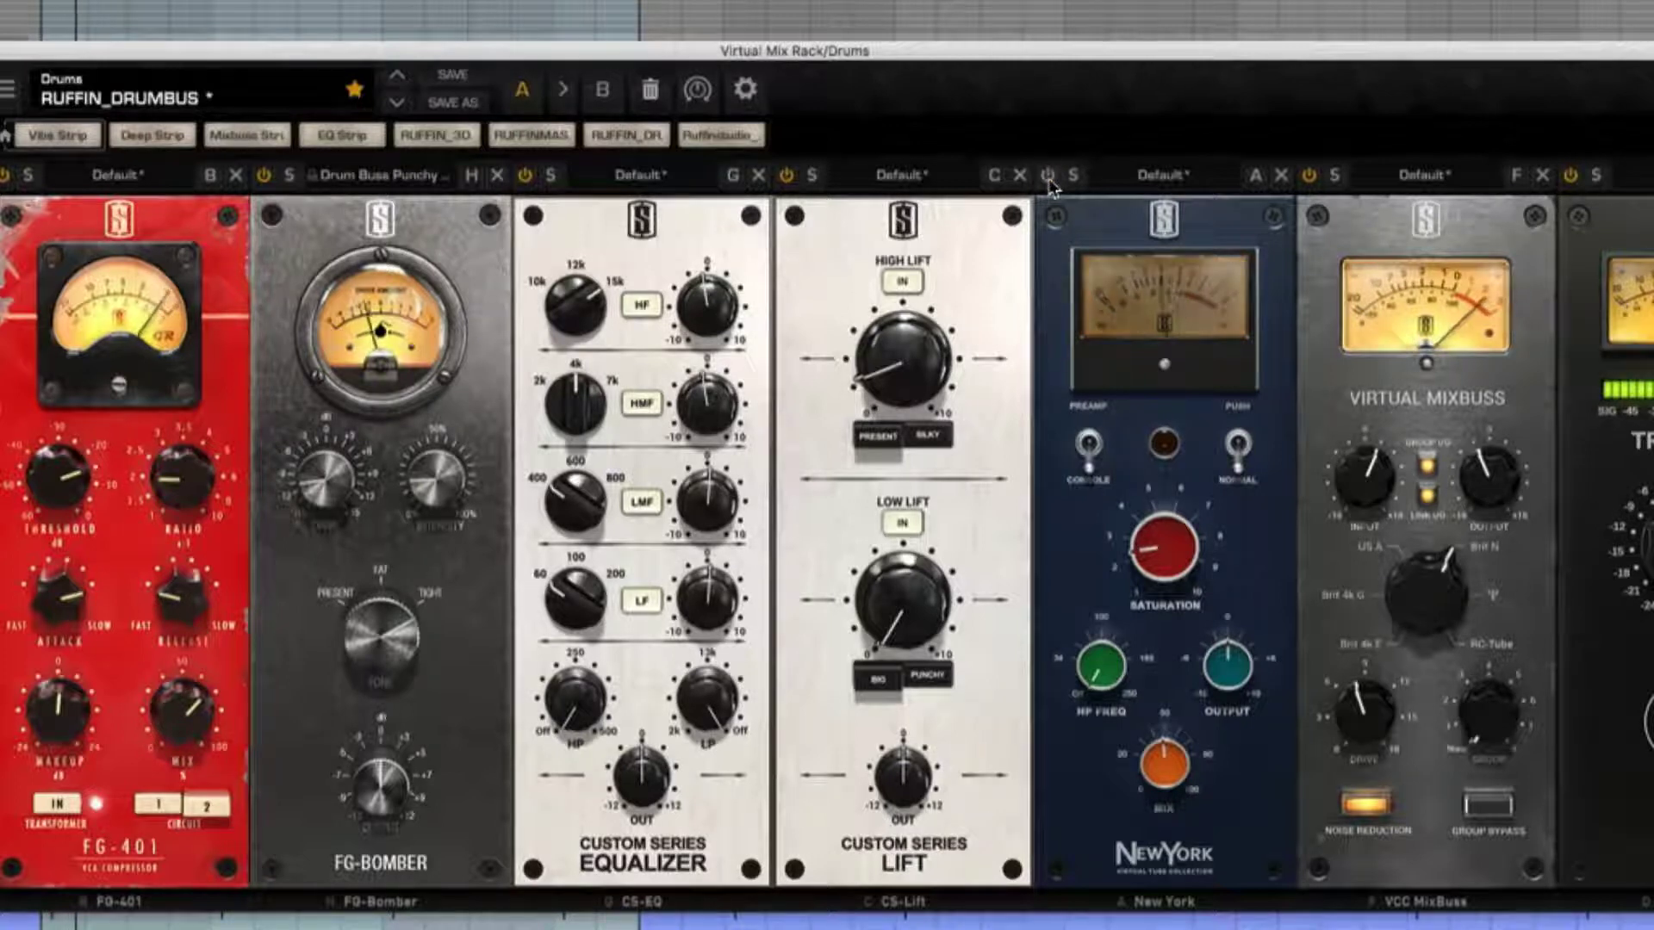
{"action": "left_click", "coordinate": [1048, 177]}
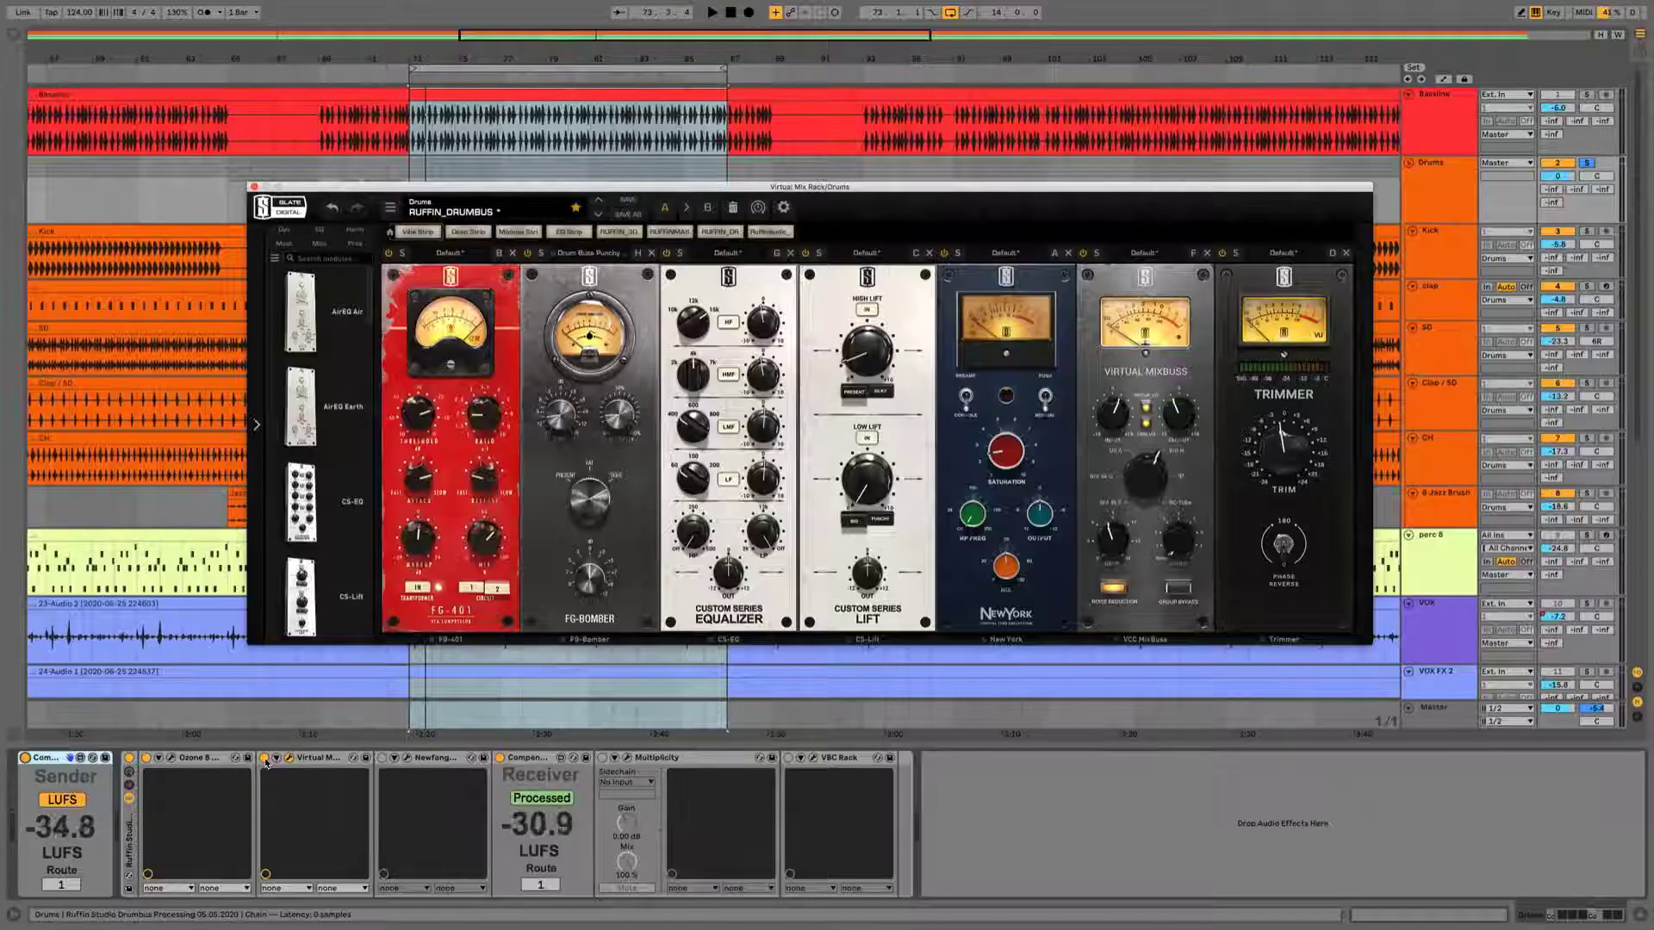
- Play the looped drums and compare them with the whole Virtual Mix Rack device bypassed in the Drums chain, then stop playback
{"action": "key", "text": "space"}
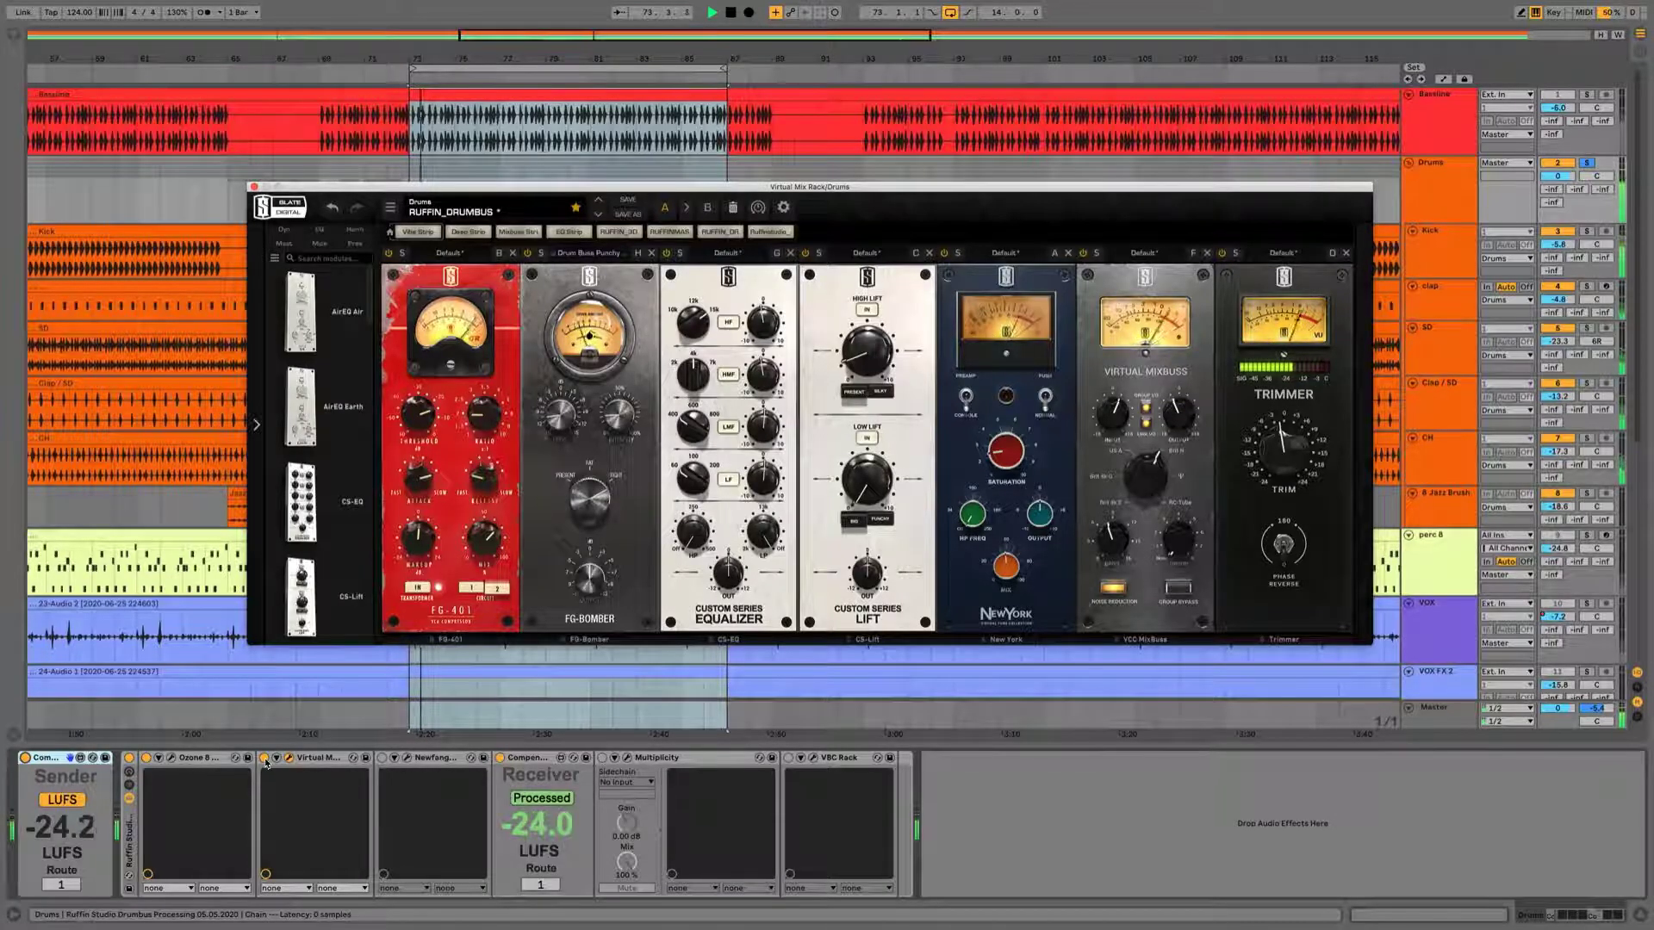
{"action": "left_click", "coordinate": [264, 758]}
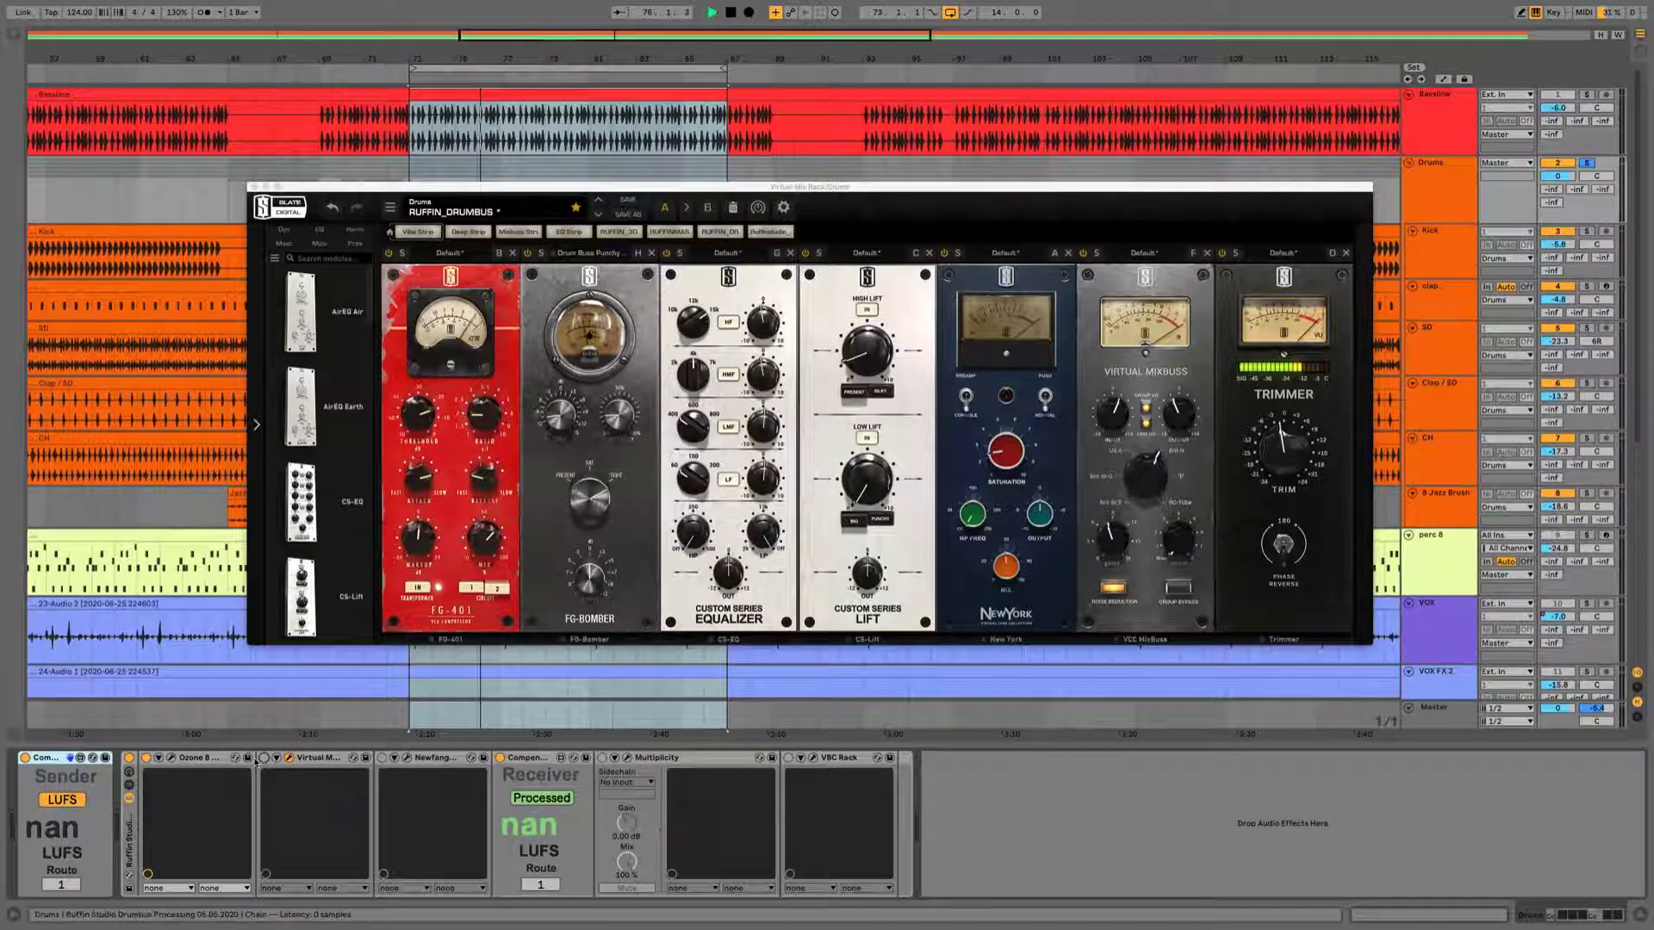
{"action": "key", "text": "space"}
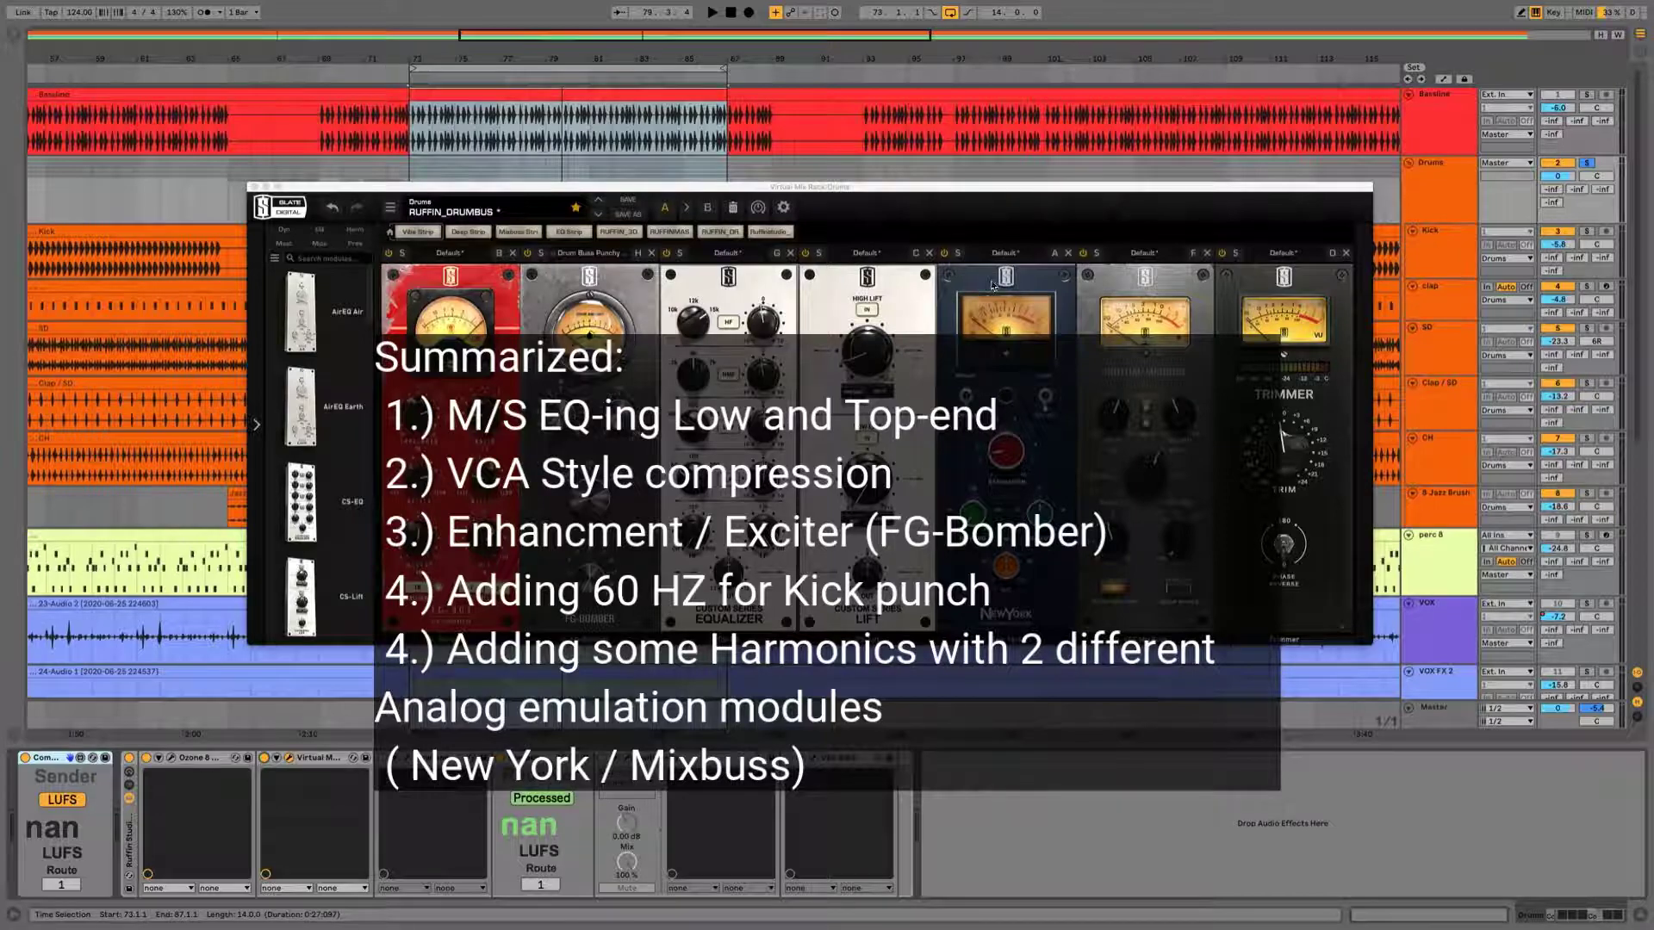
- Restart the drum loop and compare it with the New York and VCC MixBuss modules each switched off and on
{"action": "key", "text": "space"}
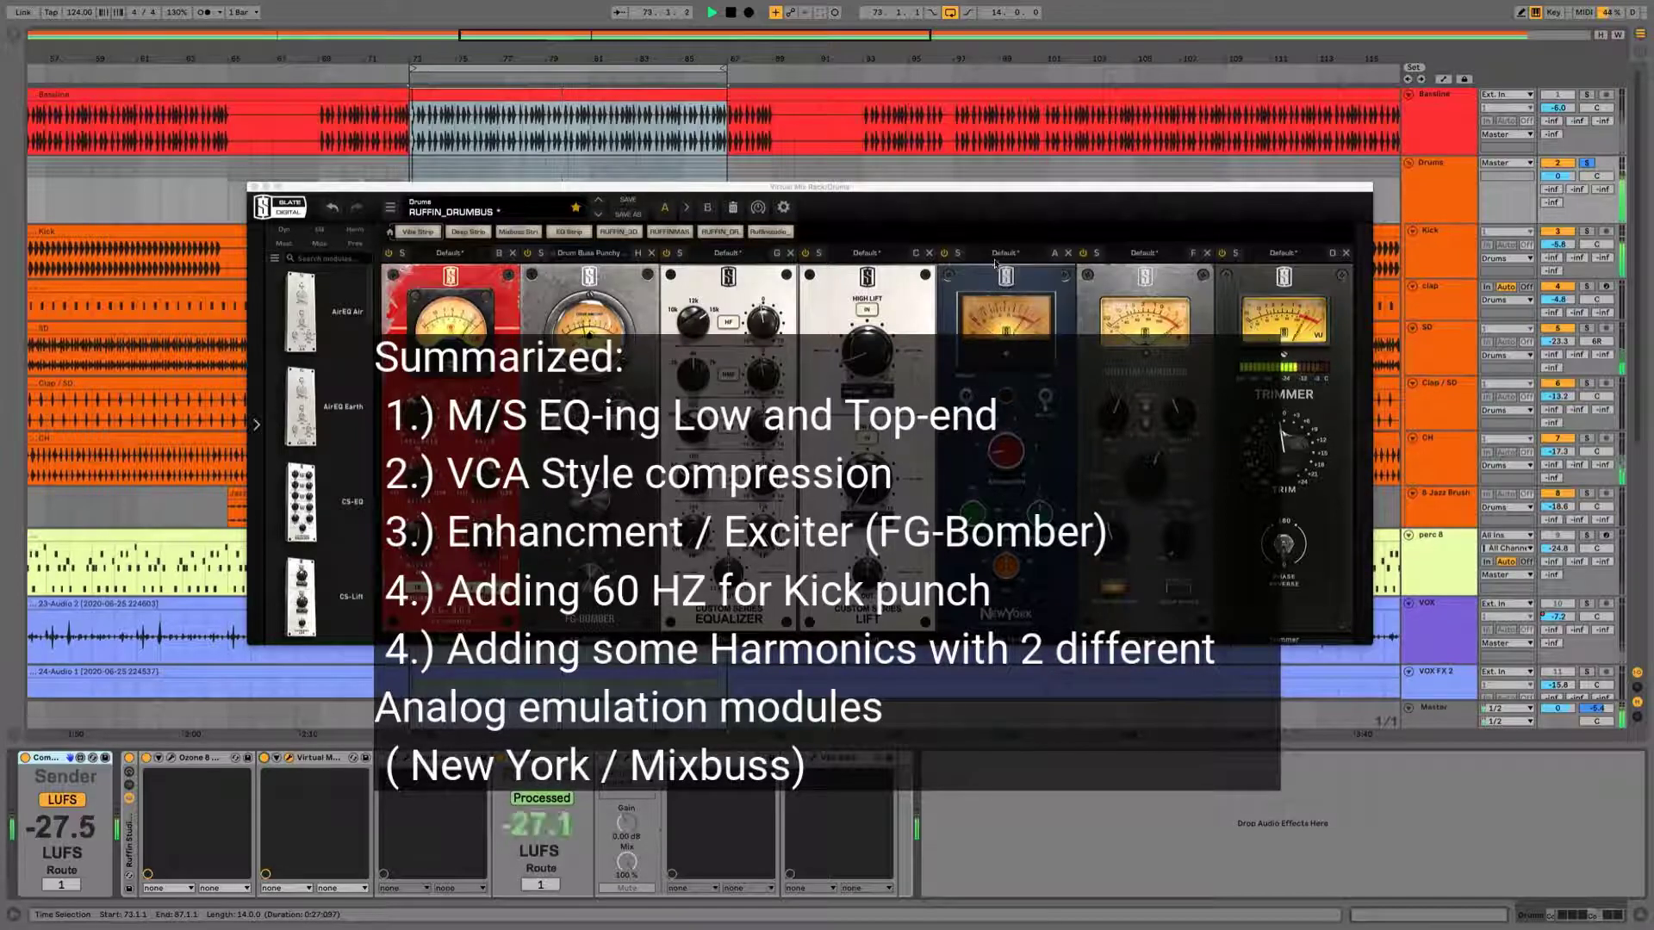
{"action": "left_click", "coordinate": [946, 254]}
{"action": "left_click", "coordinate": [946, 254]}
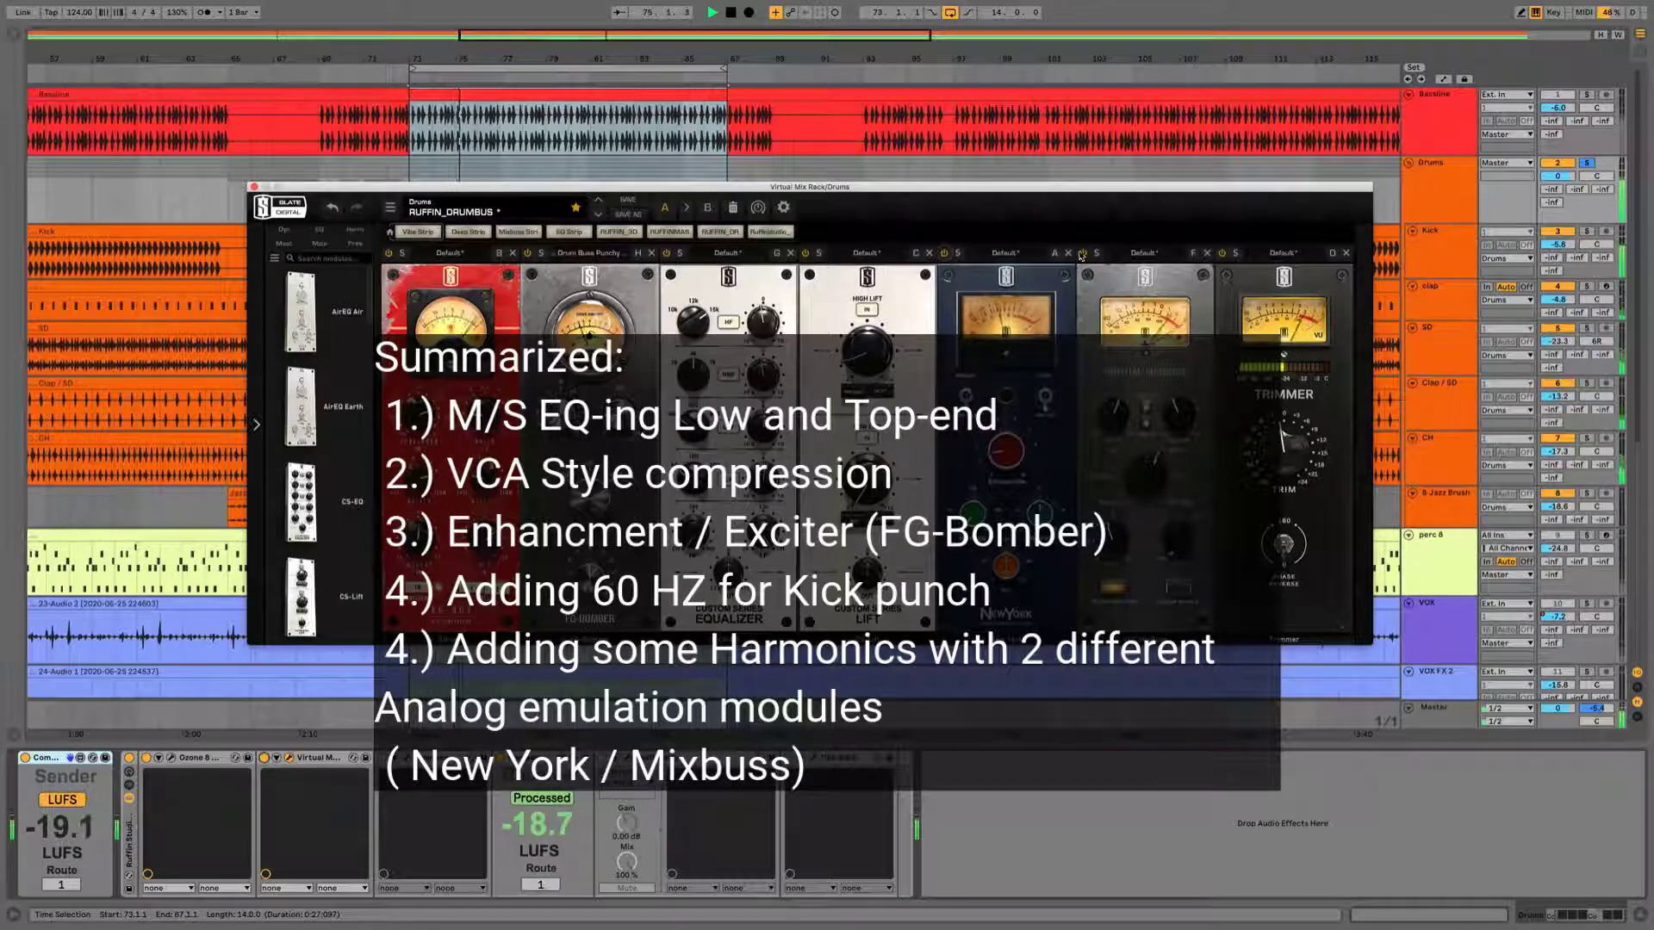
{"action": "left_click", "coordinate": [1084, 254]}
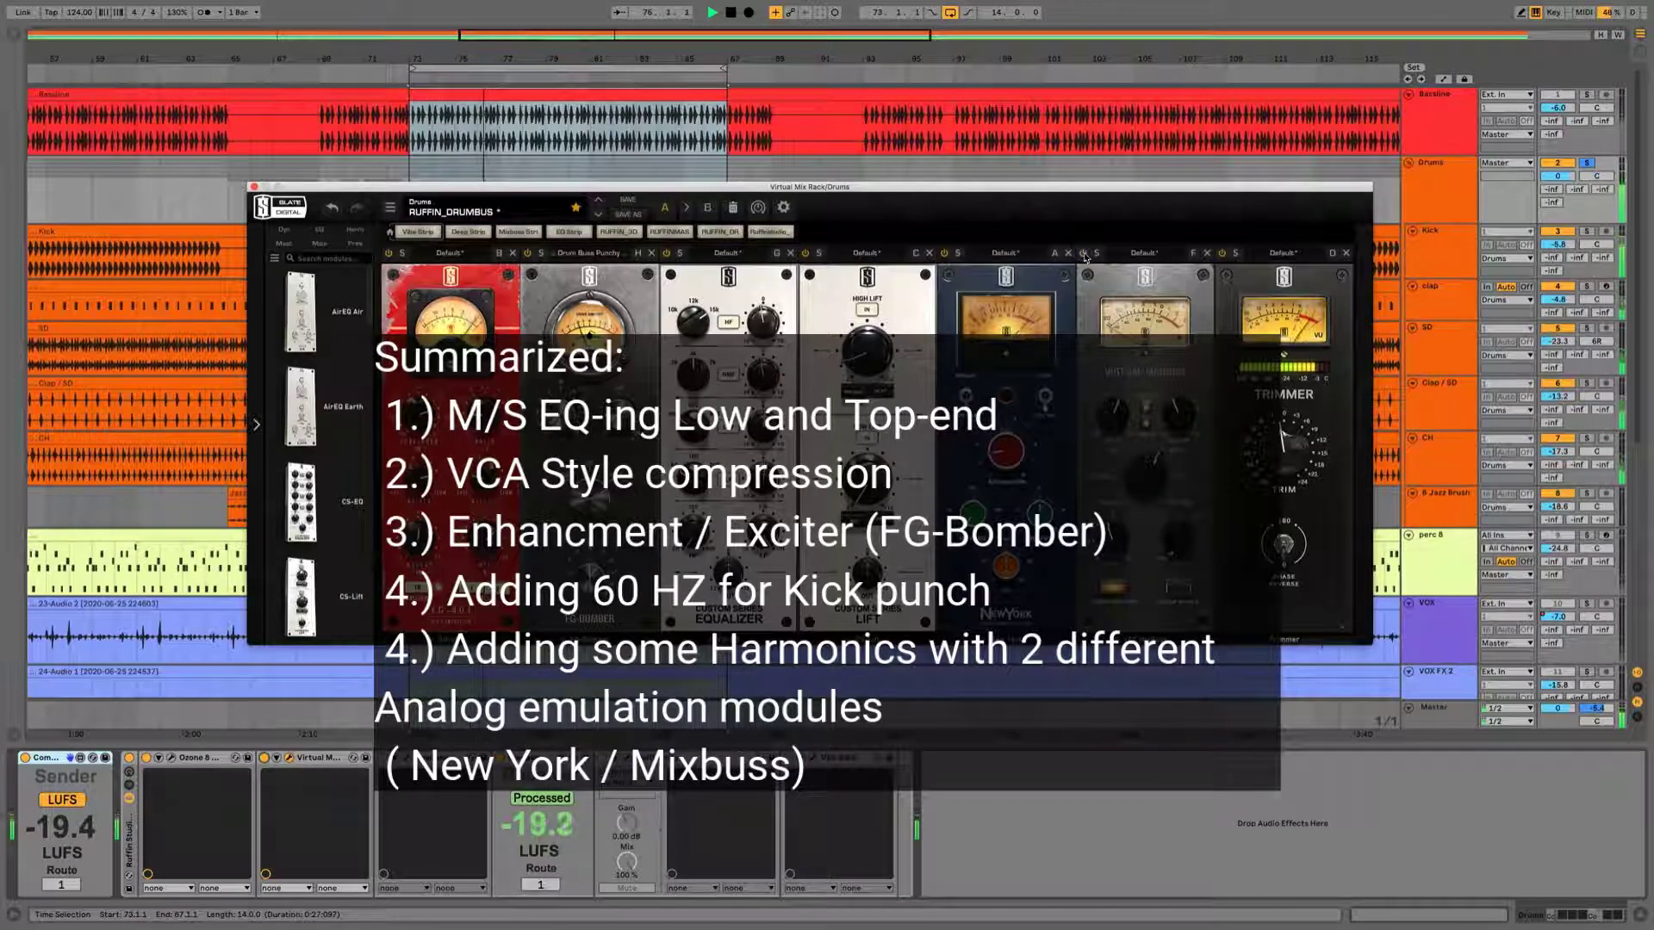
{"action": "left_click", "coordinate": [1084, 254]}
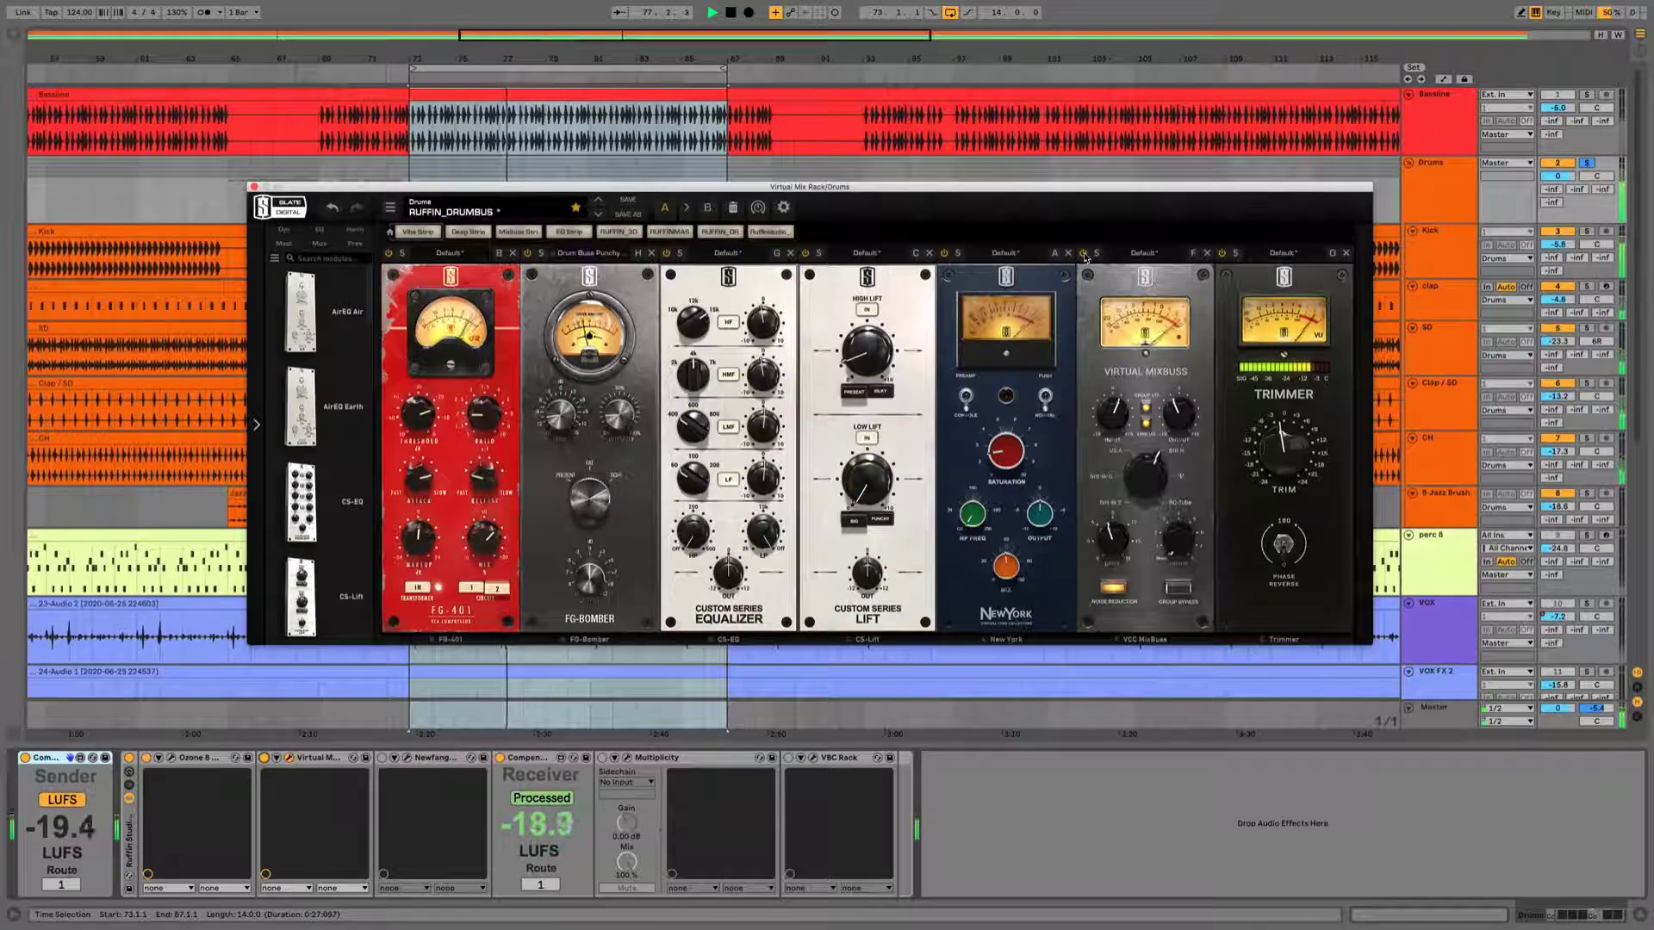
- Stop the drum loop and replace the New York module with the Hollywood module between CS-Lift and VCC MixBuss
{"action": "key", "text": "space"}
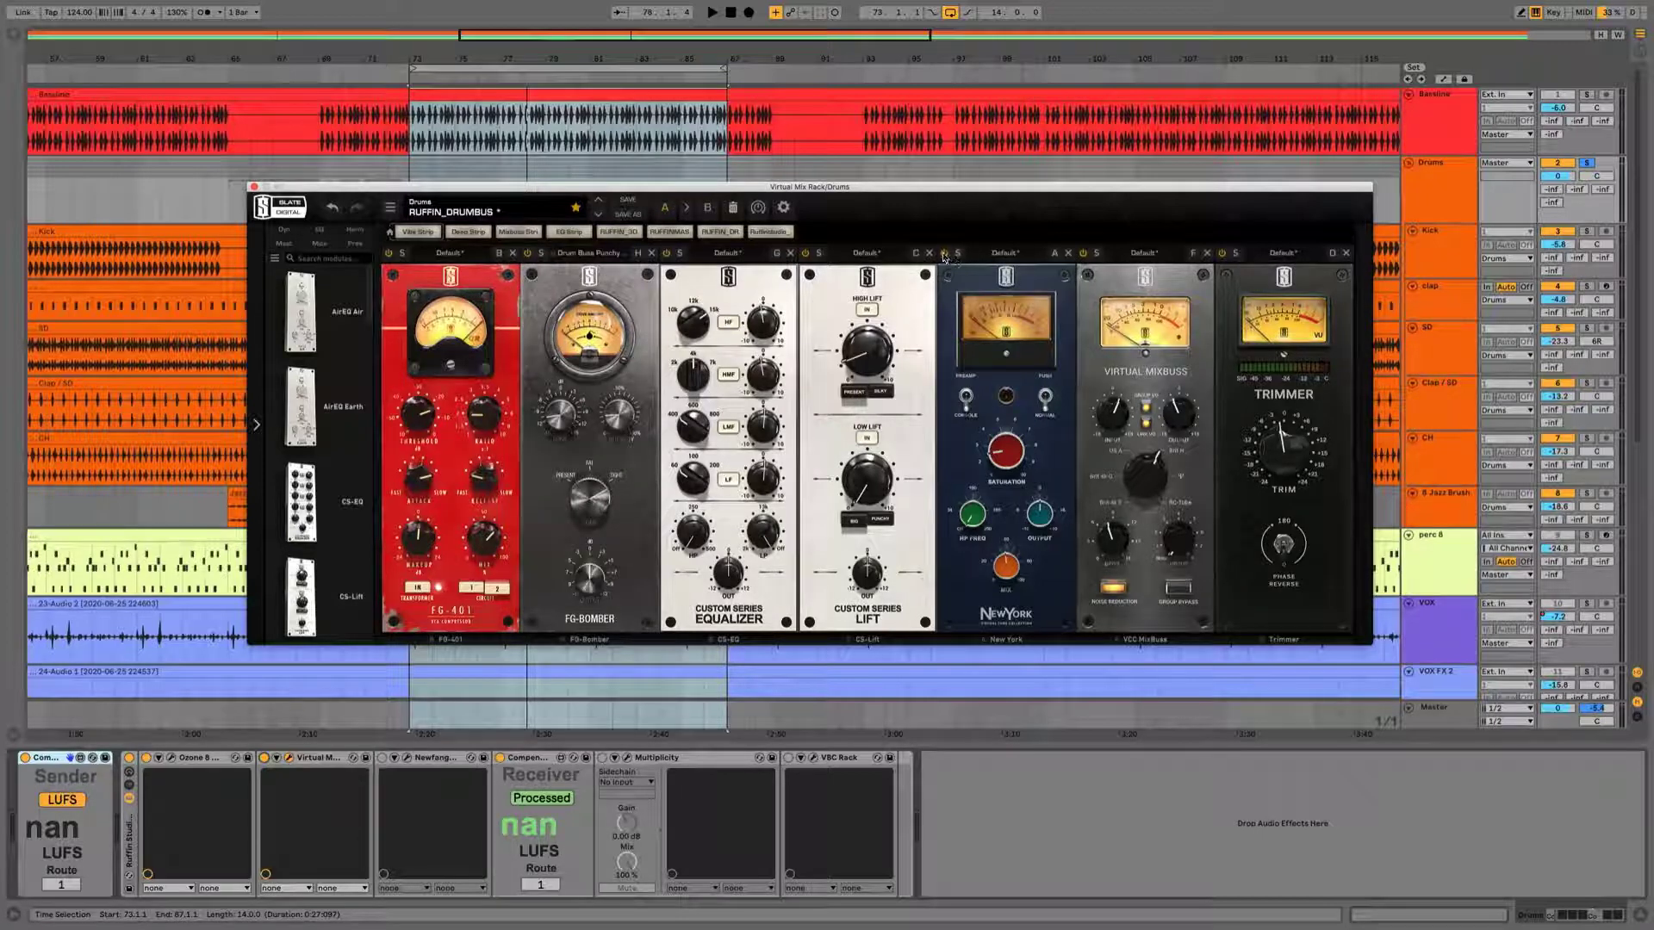
{"action": "key", "text": "space"}
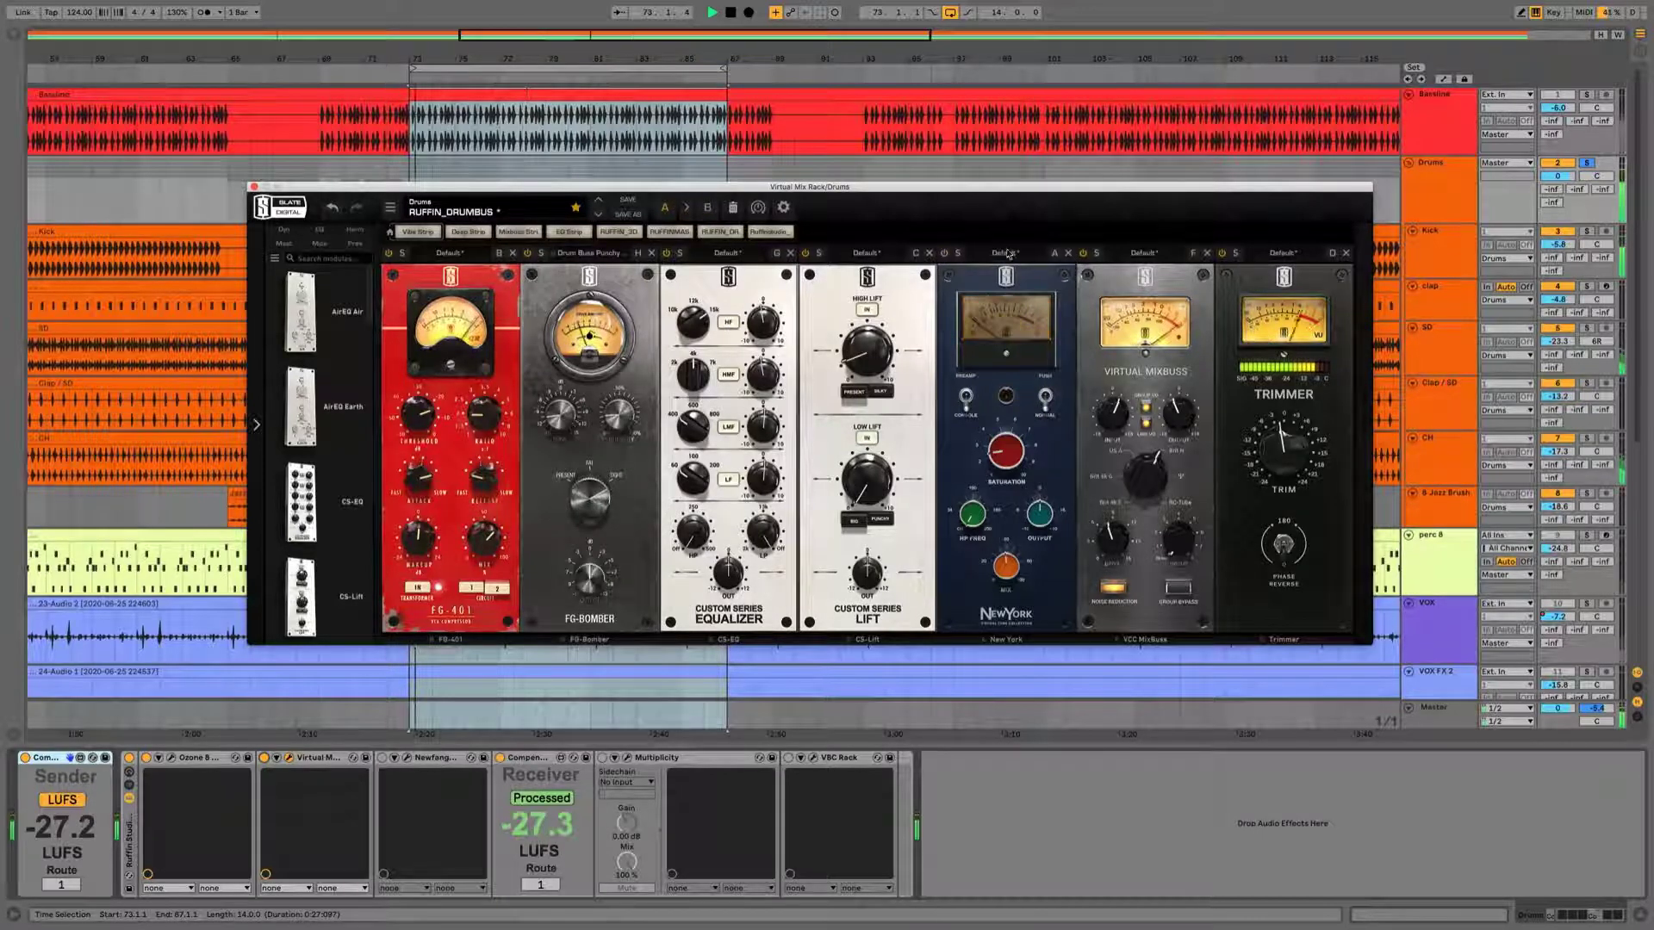
{"action": "key", "text": "space"}
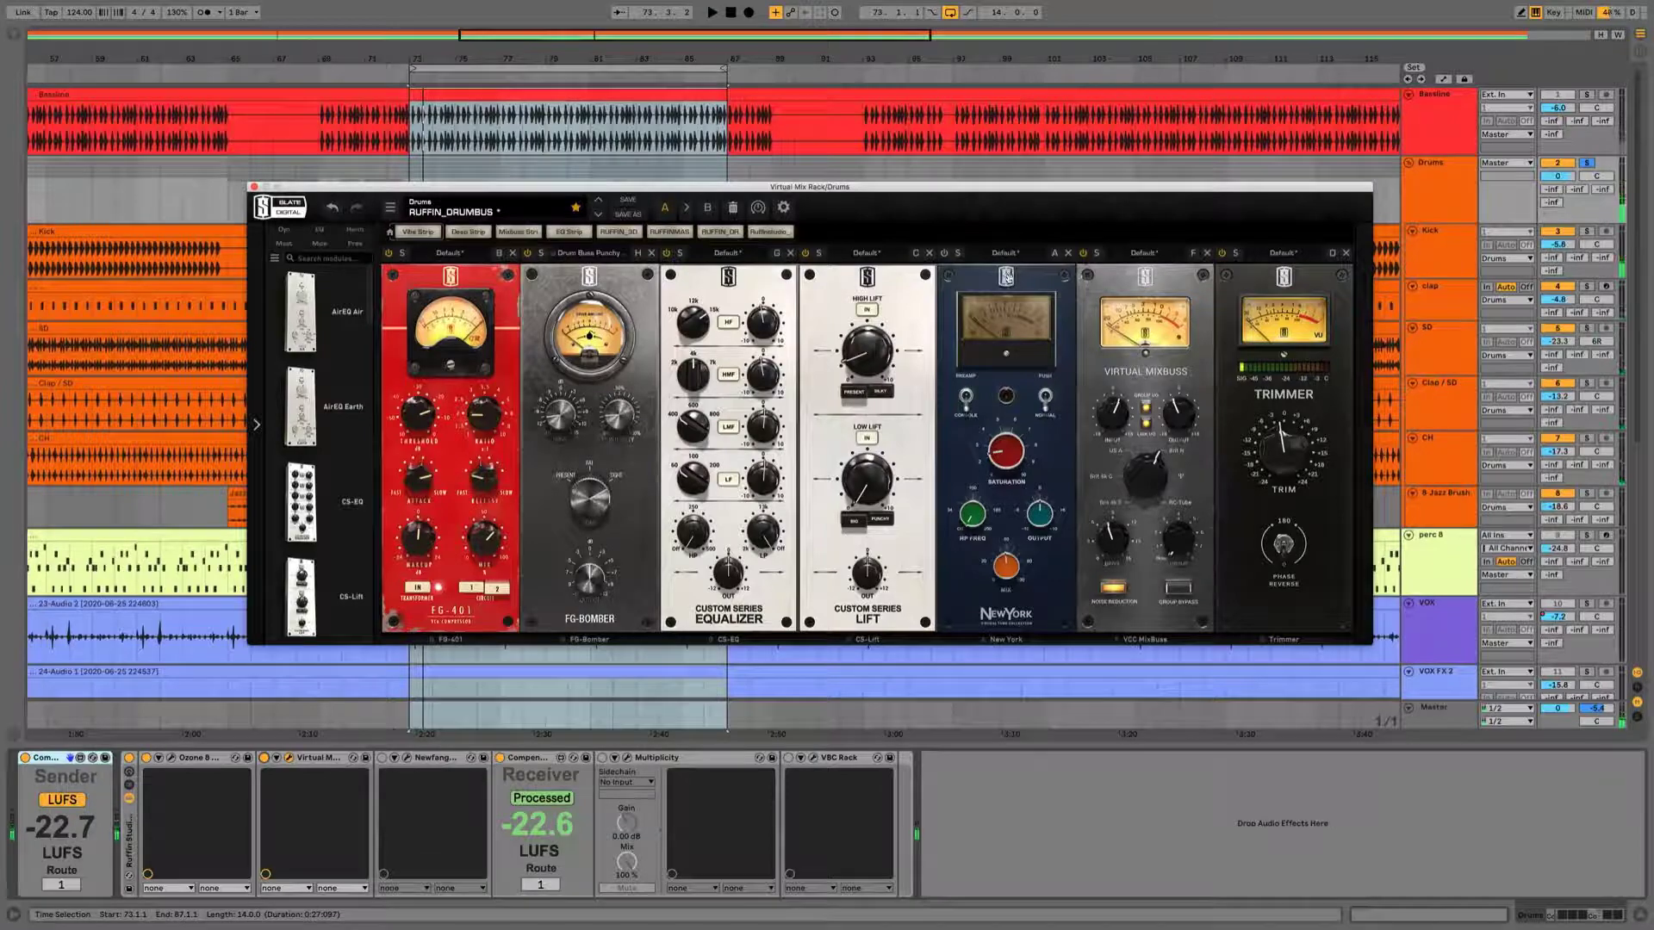
{"action": "left_click", "coordinate": [1068, 252]}
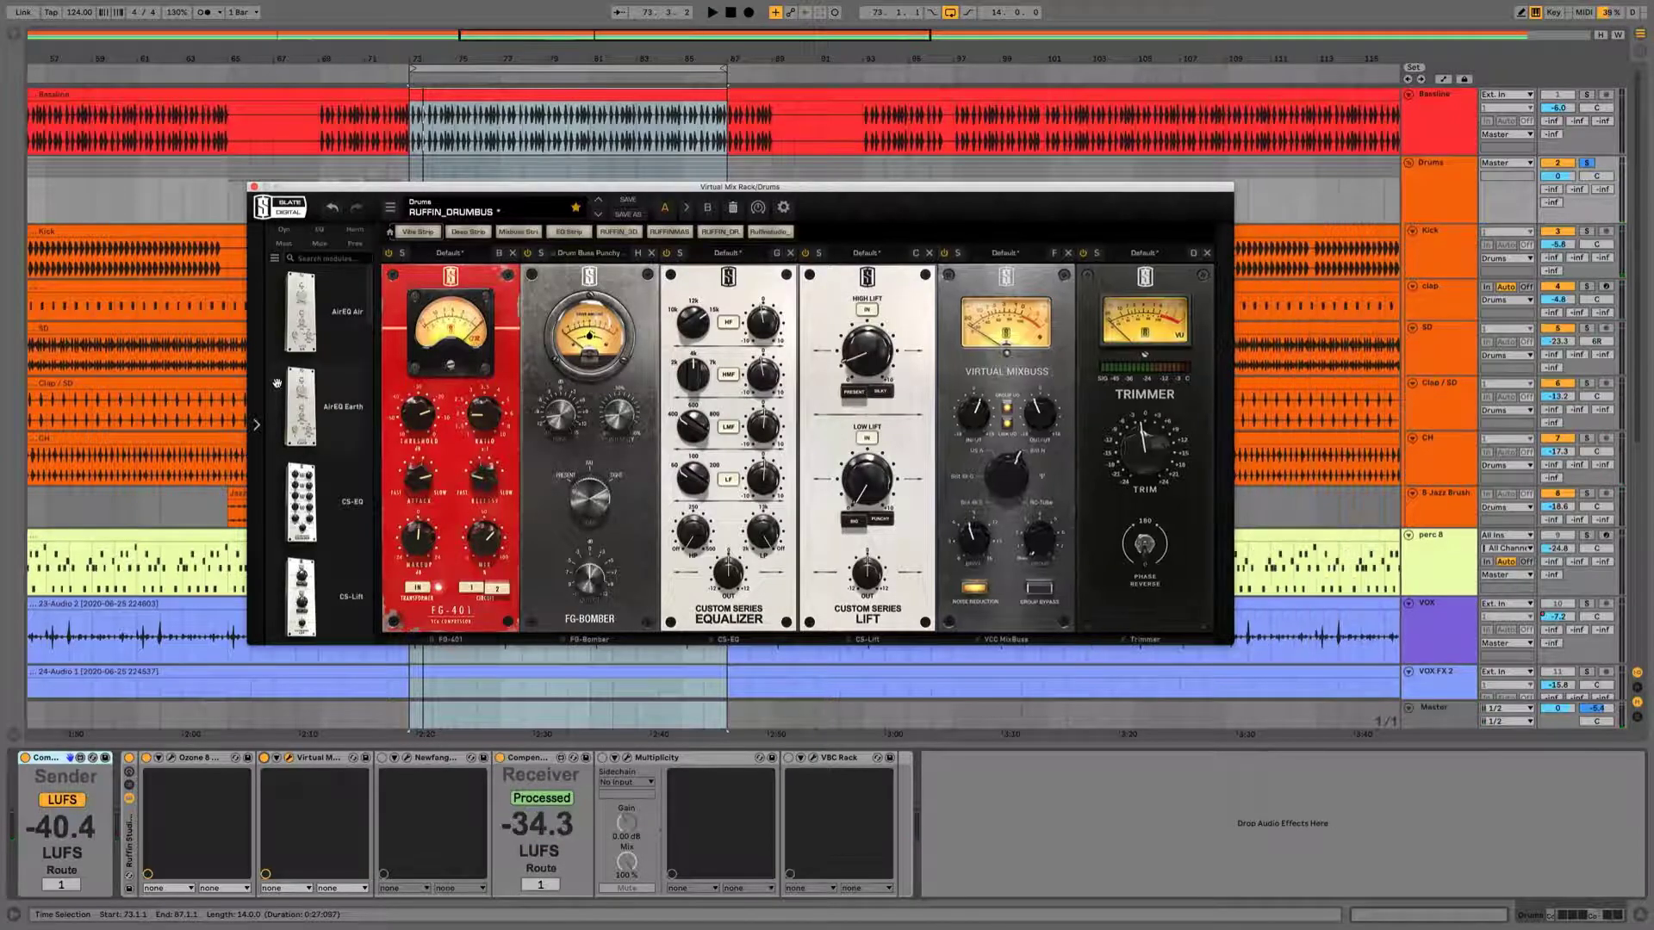
{"action": "scroll", "coordinate": [301, 448], "scroll_direction": "down", "scroll_amount": 5}
{"action": "left_click_drag", "start_coordinate": [921, 394], "coordinate": [924, 393]}
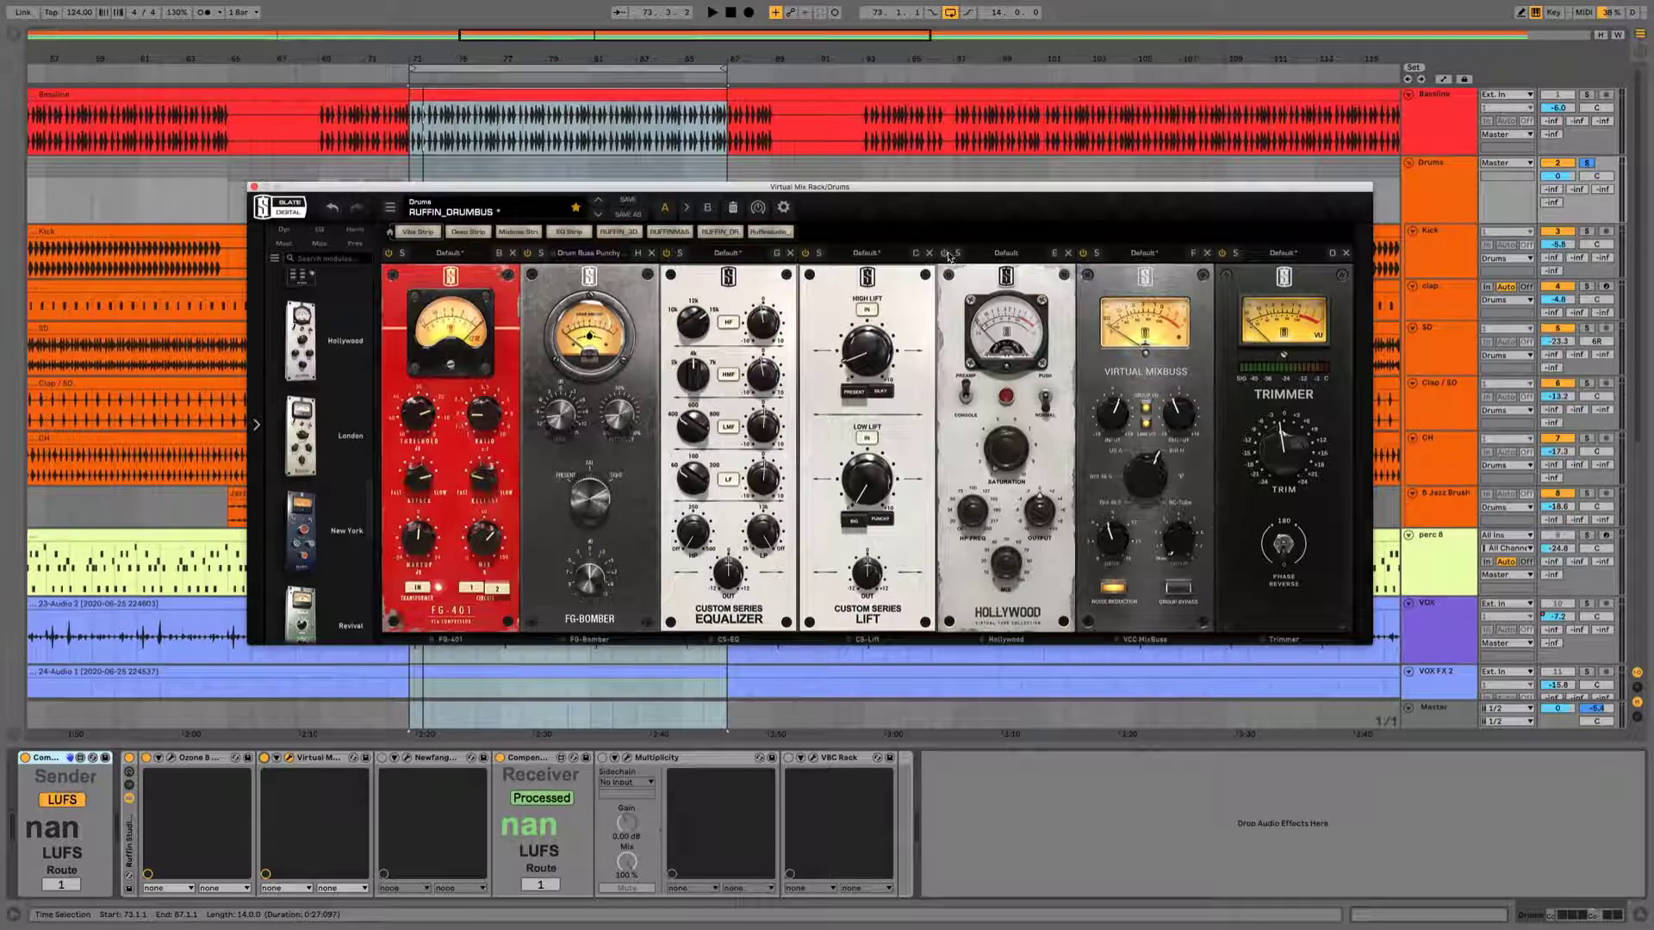
- Play the drum loop and adjust the Hollywood module's Saturation and lowest knob
{"action": "key", "text": "space"}
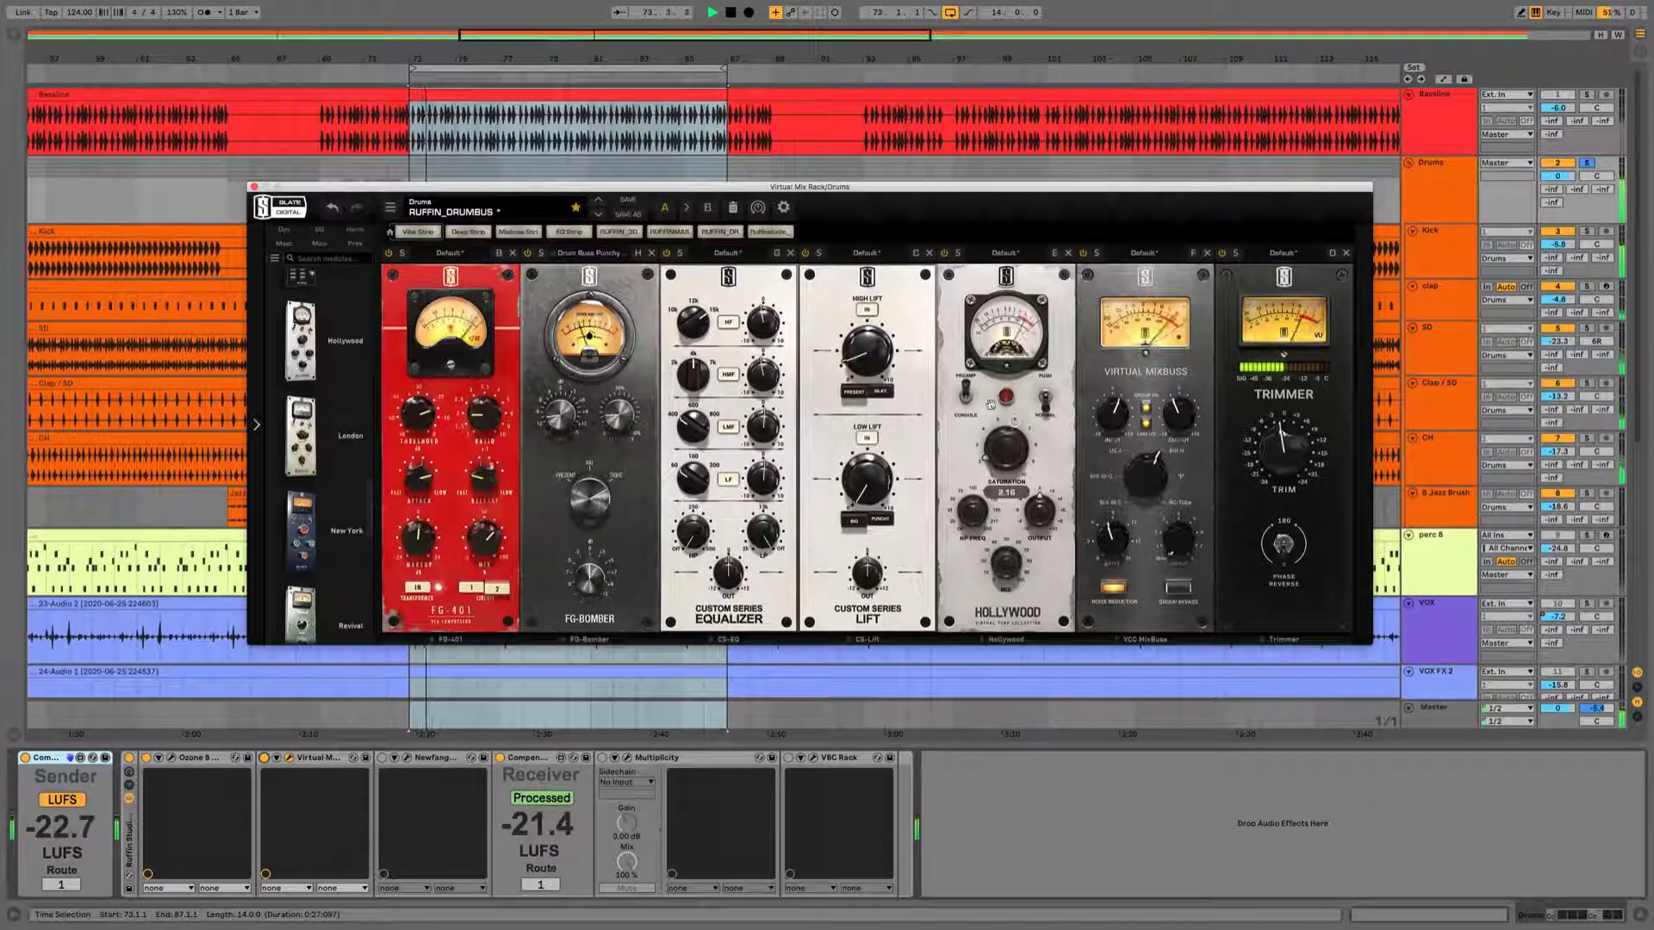
{"action": "left_click_drag", "start_coordinate": [1006, 450], "coordinate": [1009, 457]}
{"action": "mouse_move", "coordinate": [1005, 565]}
{"action": "left_mouse_down"}
{"action": "mouse_move", "coordinate": [996, 679]}
{"action": "mouse_move", "coordinate": [1005, 462]}
{"action": "mouse_move", "coordinate": [1004, 583]}
{"action": "left_mouse_up"}
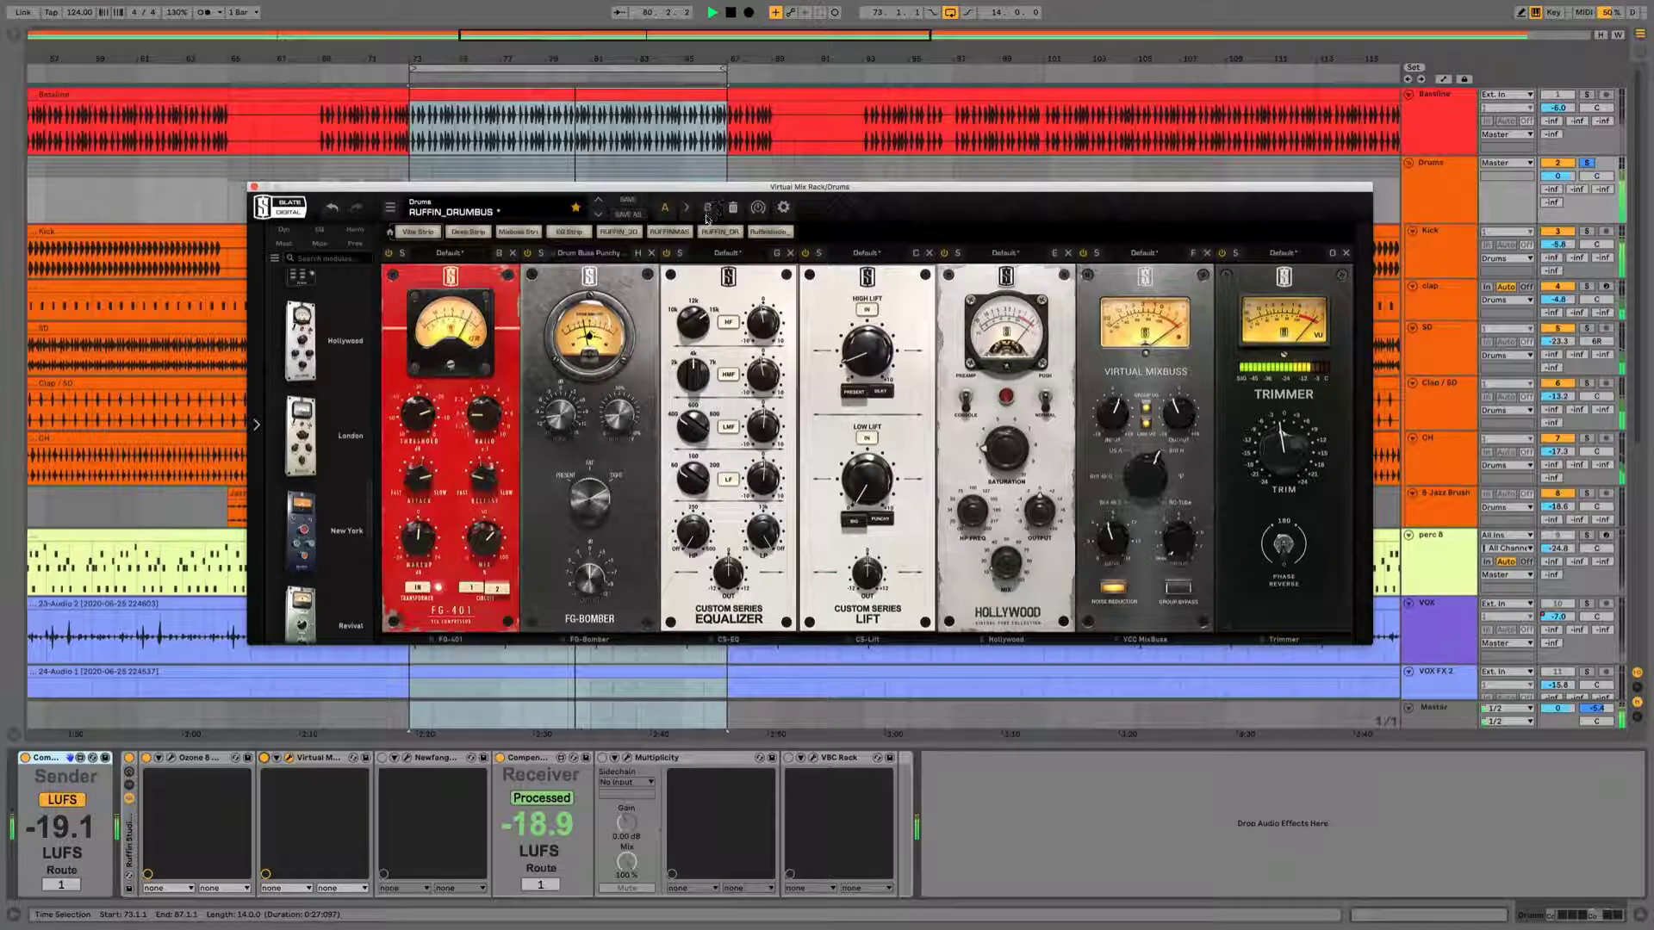
- Repeatedly compare rack snapshot A with Hollywood against snapshot B with New York on the looped drums, leaving snapshot B active
{"action": "left_click", "coordinate": [710, 209]}
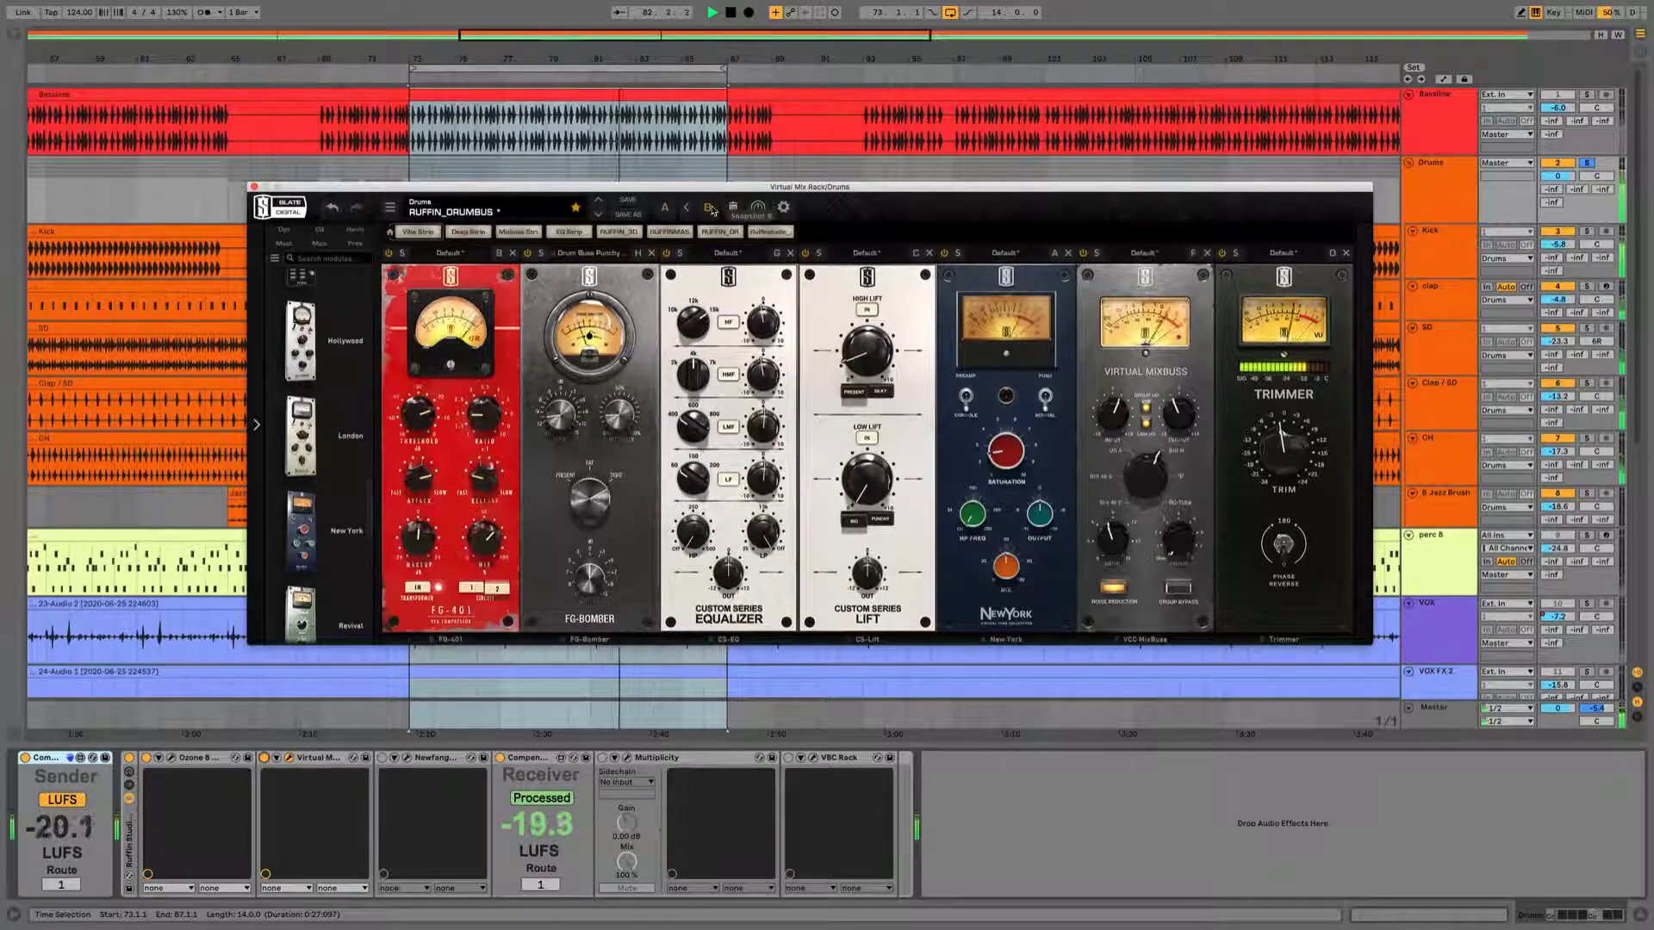
{"action": "left_click", "coordinate": [710, 209]}
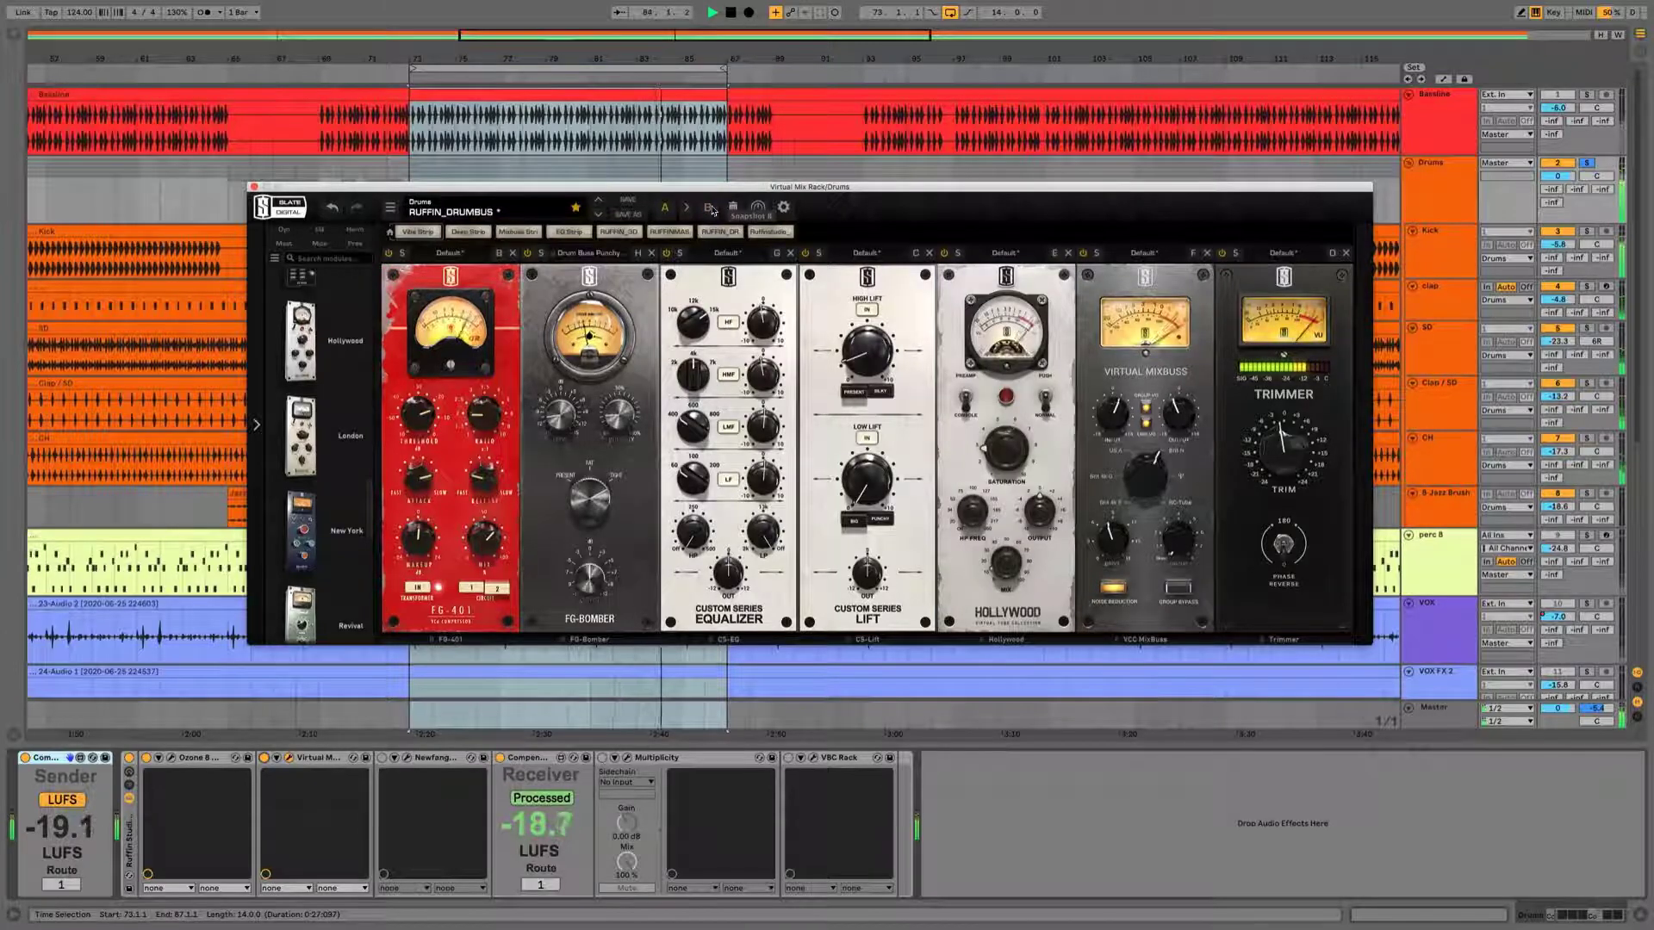
{"action": "left_click", "coordinate": [710, 209]}
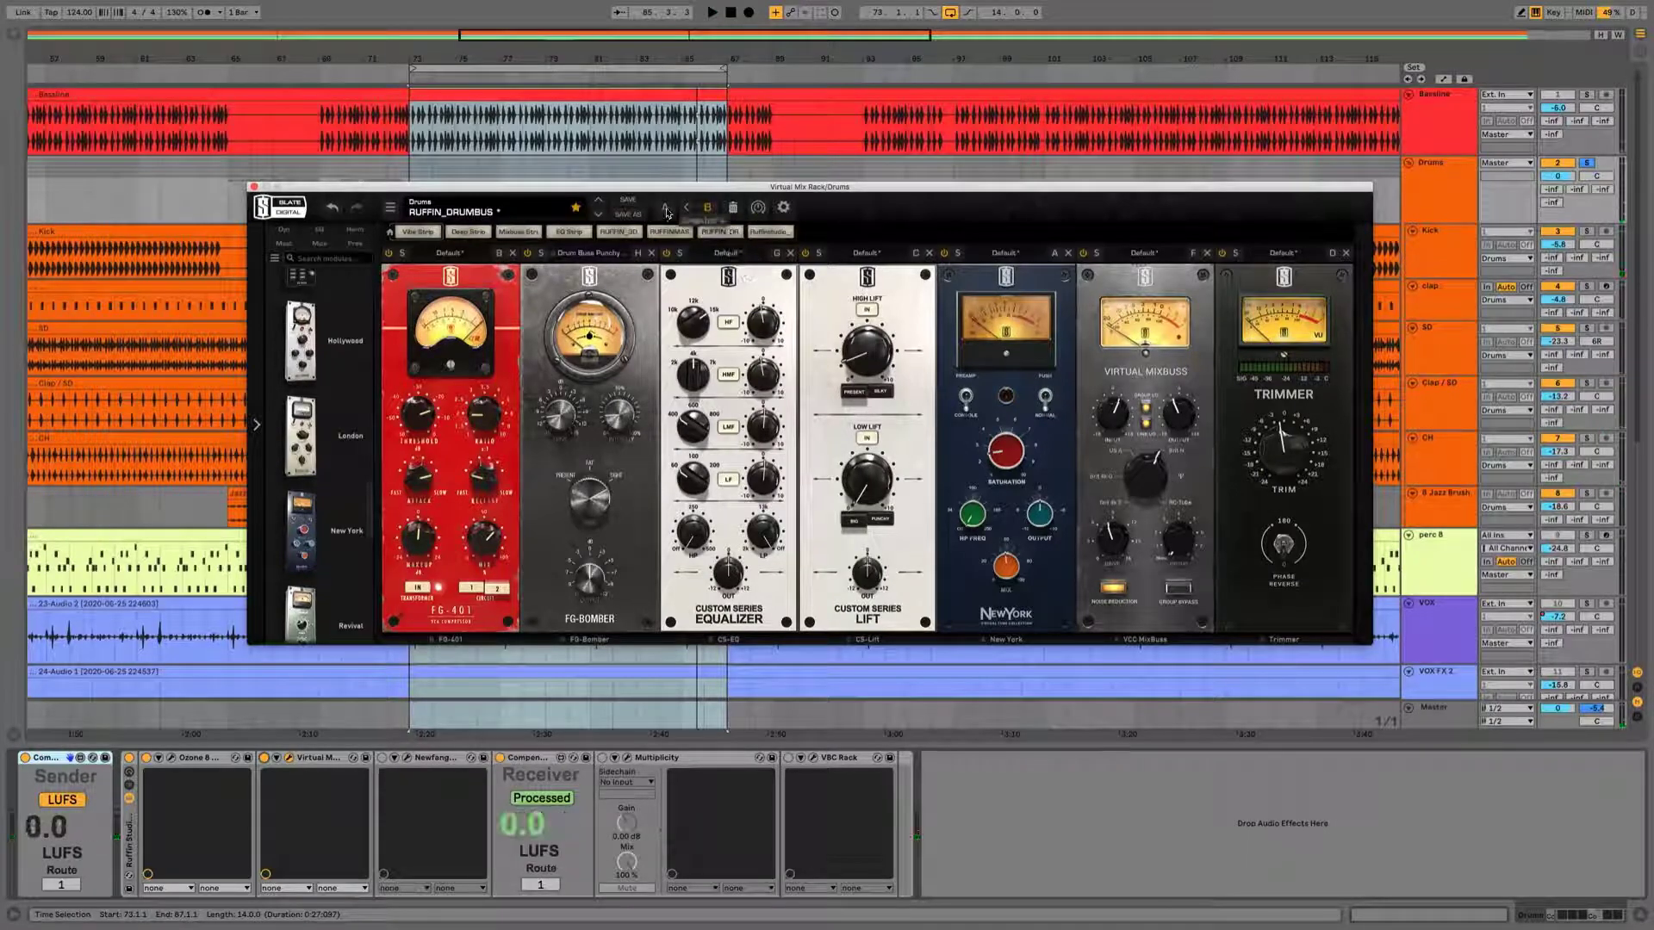
{"action": "key", "text": "ctrl+z"}
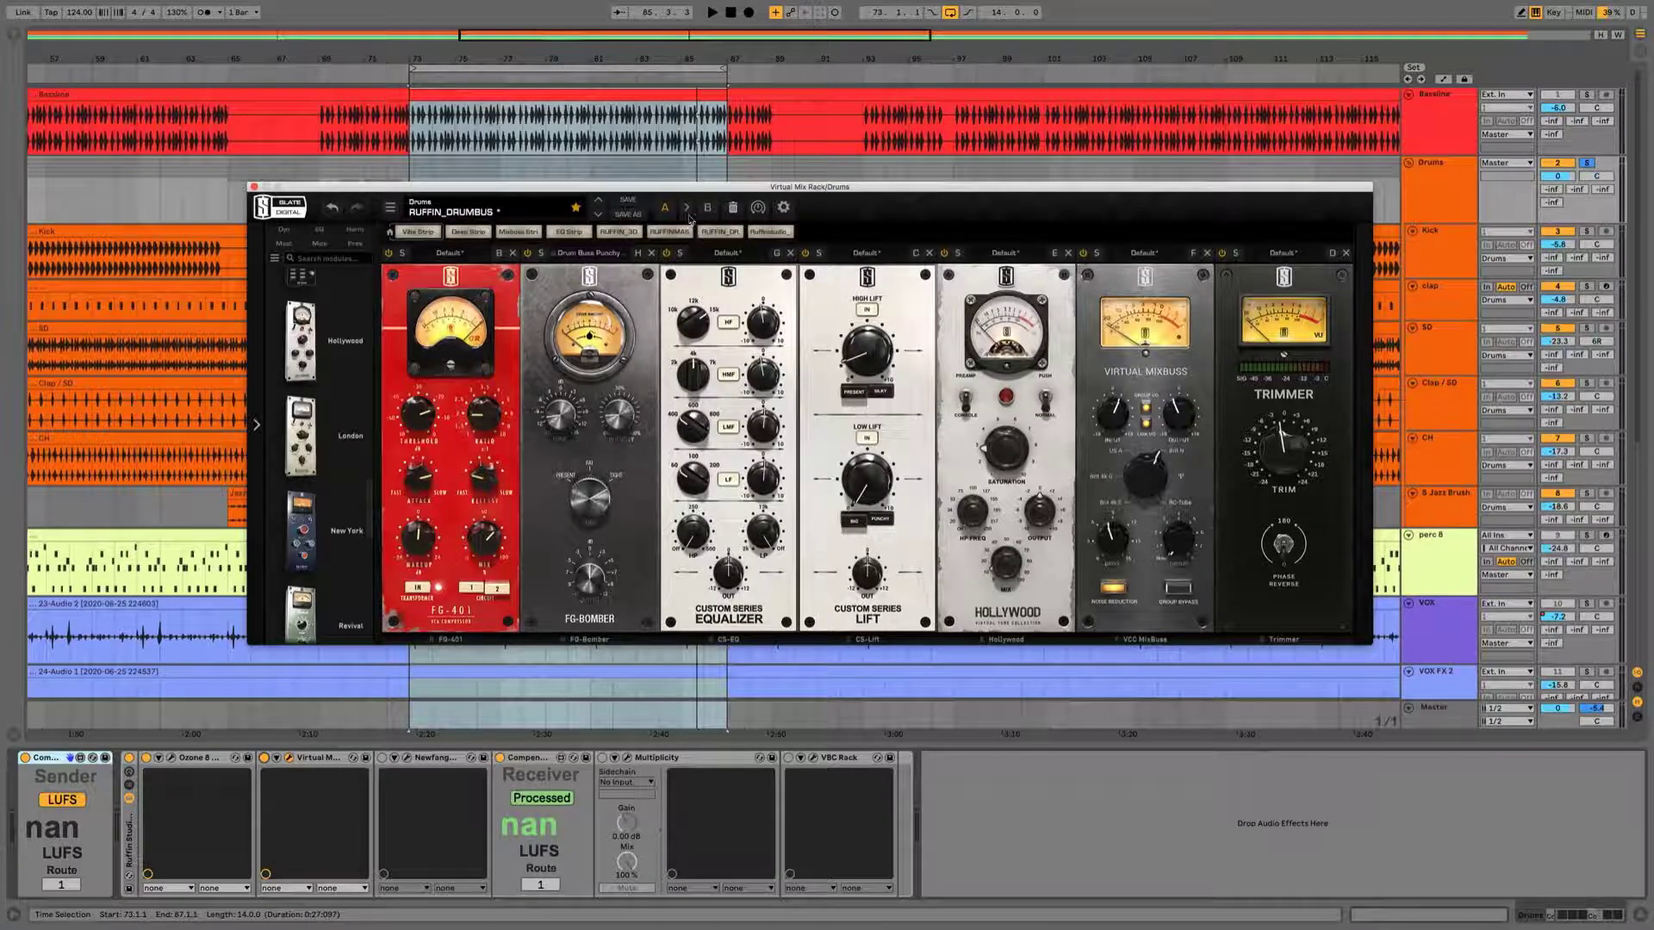
{"action": "key", "text": "space"}
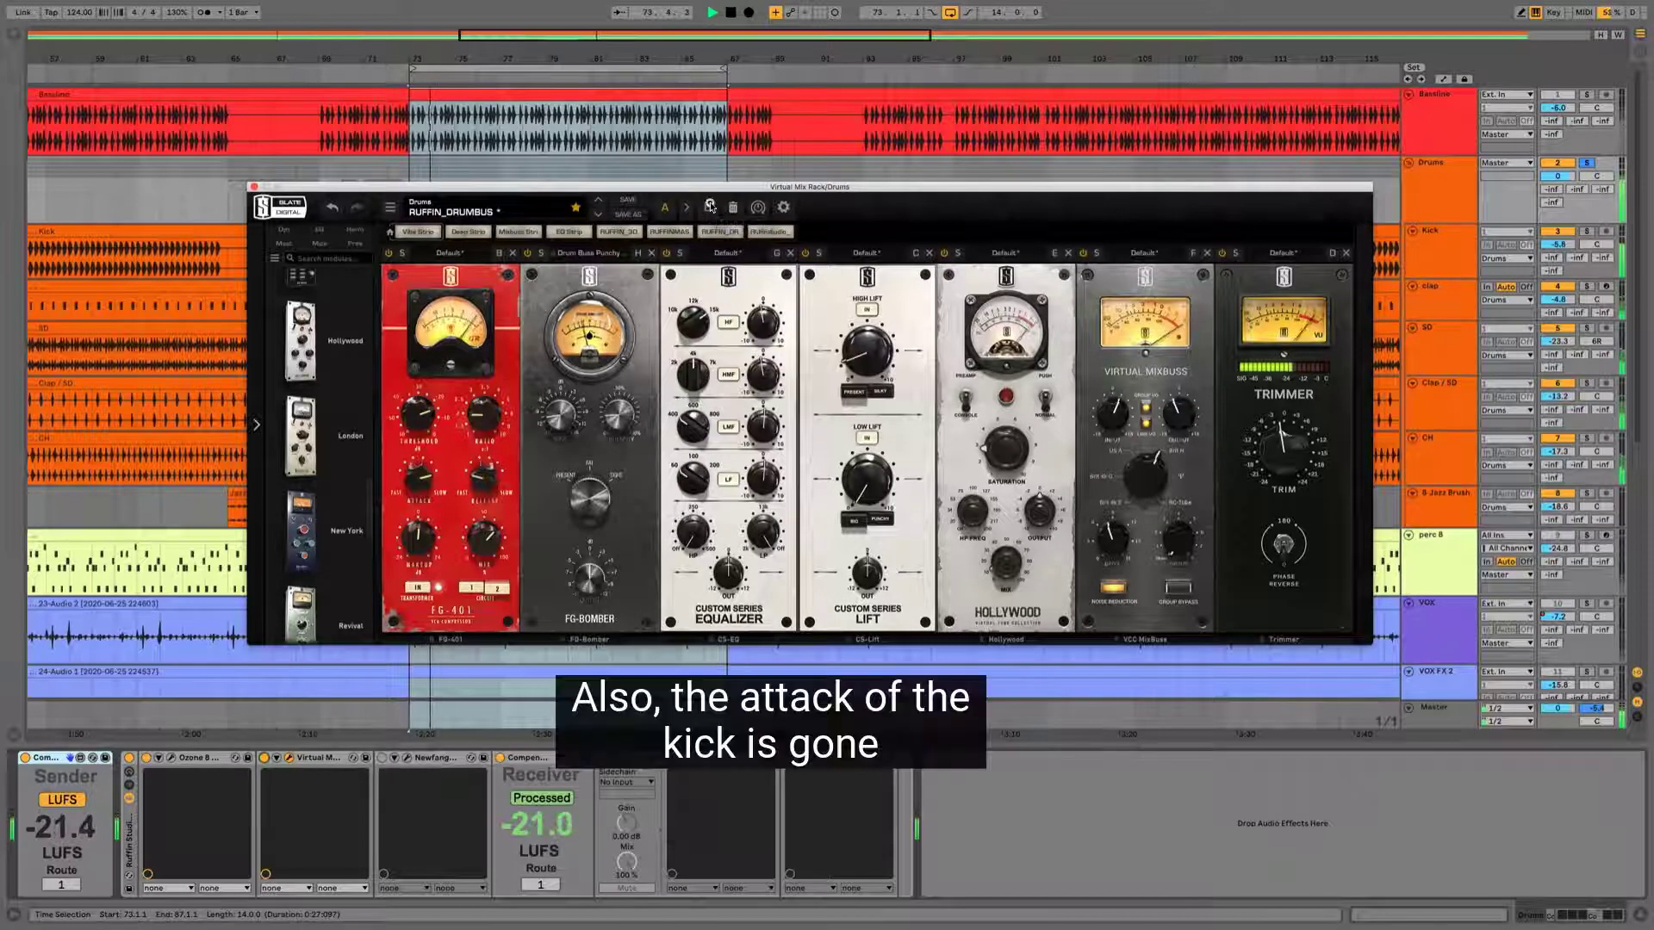
{"action": "left_click", "coordinate": [711, 207]}
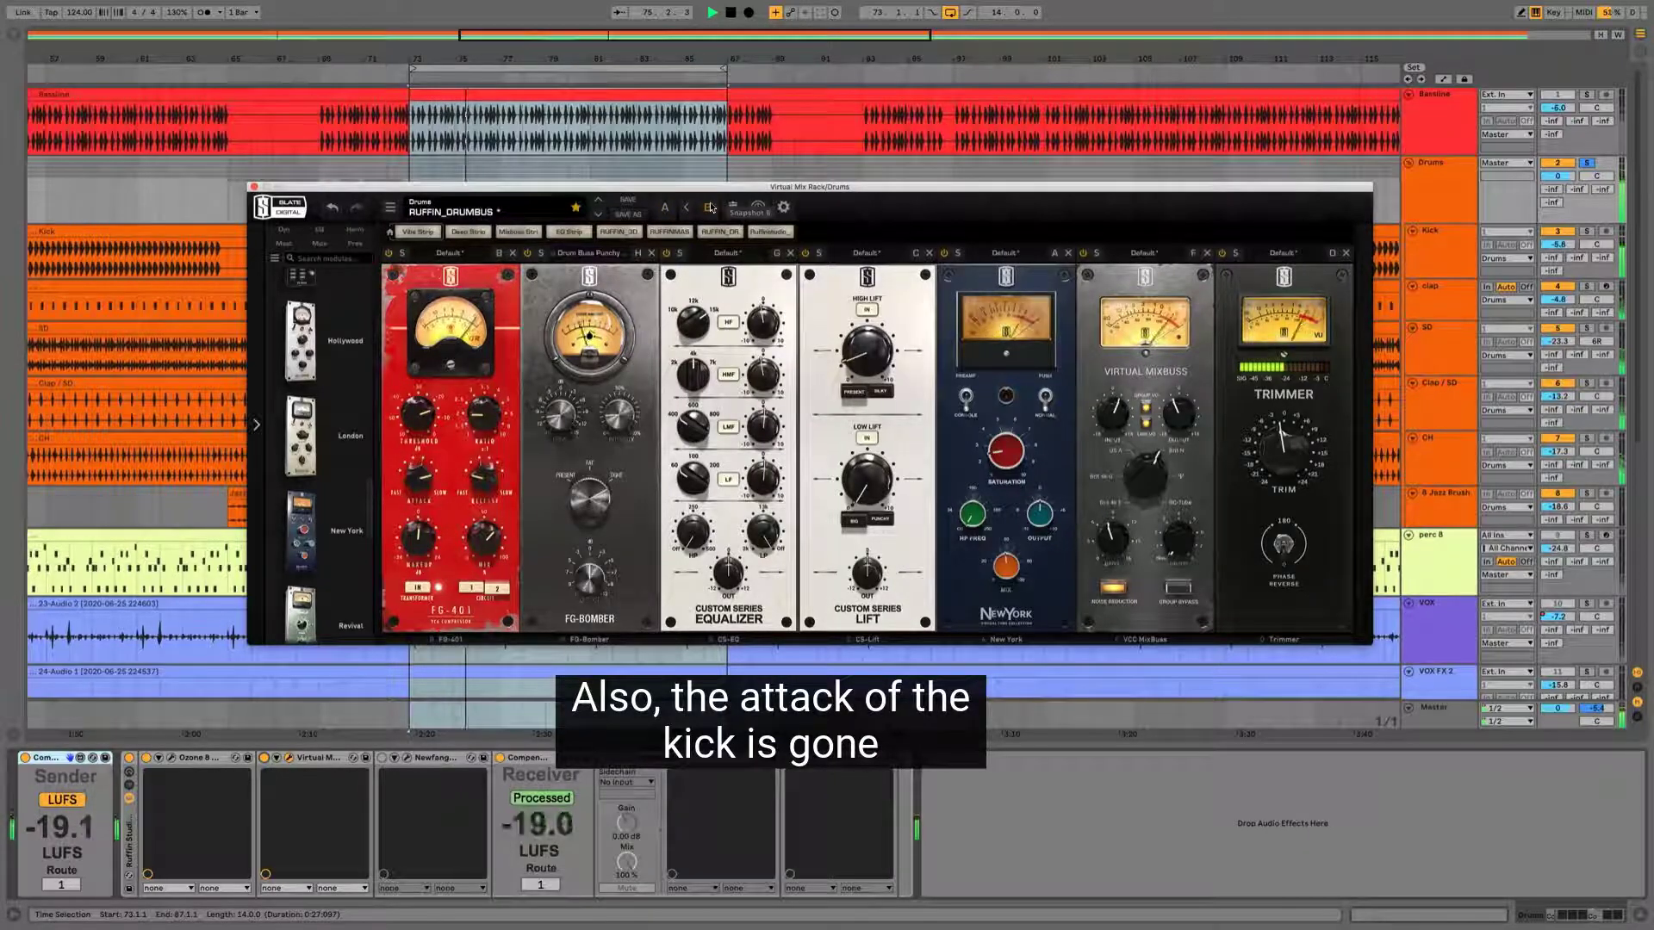
{"action": "left_click", "coordinate": [711, 207]}
{"action": "left_click", "coordinate": [712, 207]}
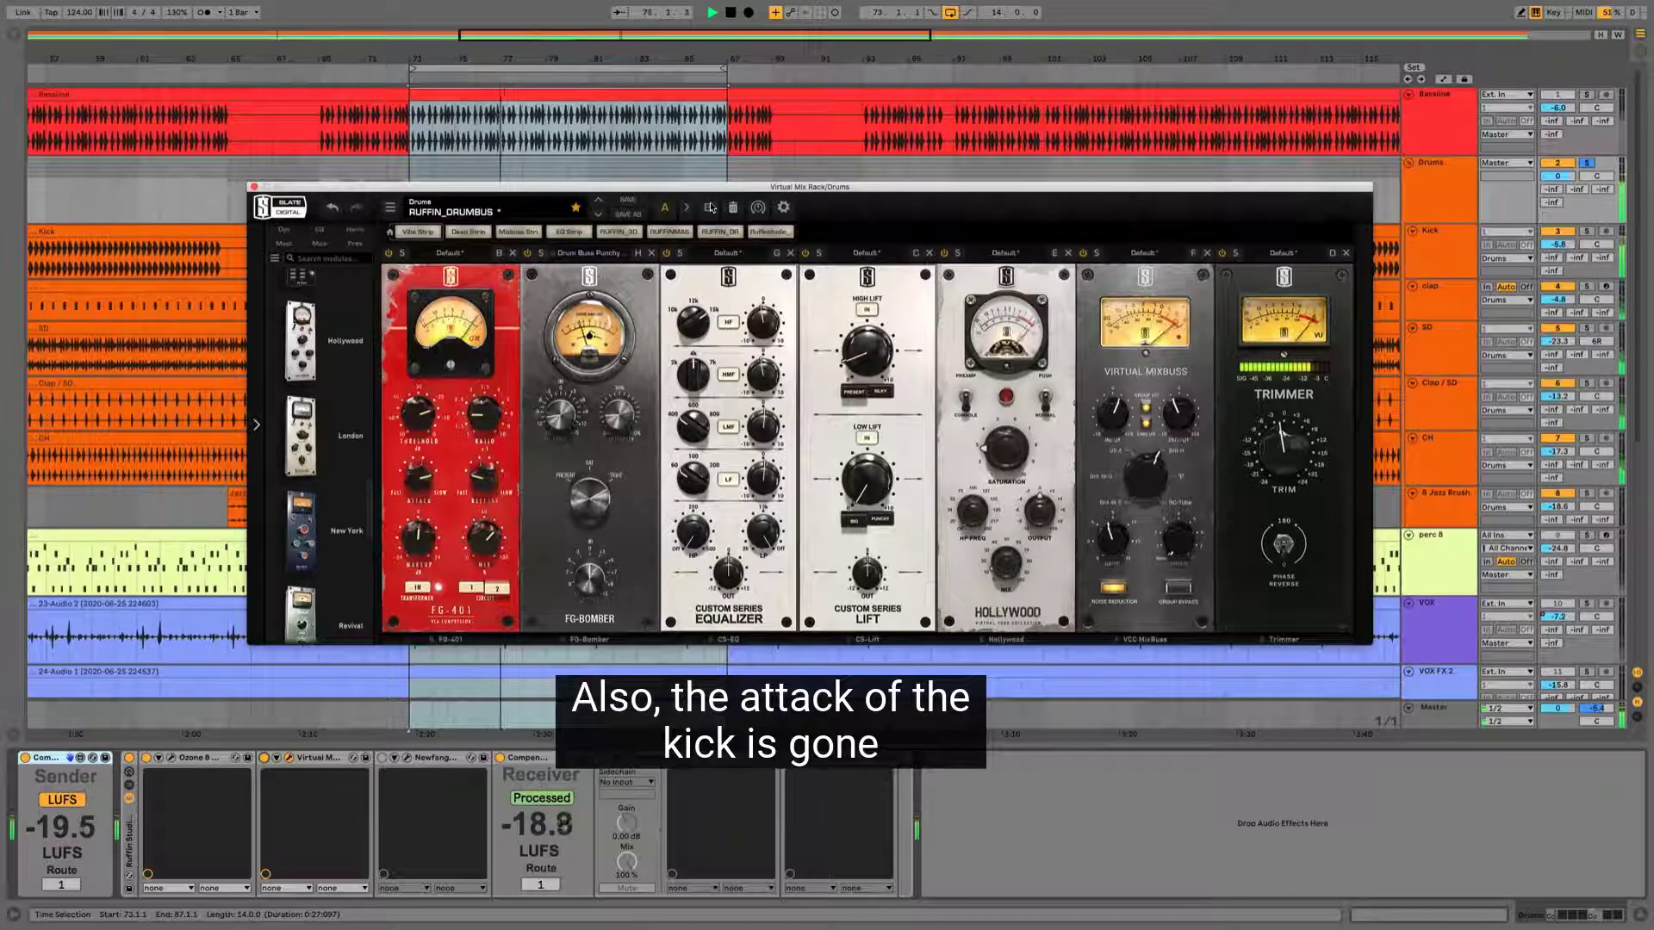
{"action": "left_click", "coordinate": [711, 207]}
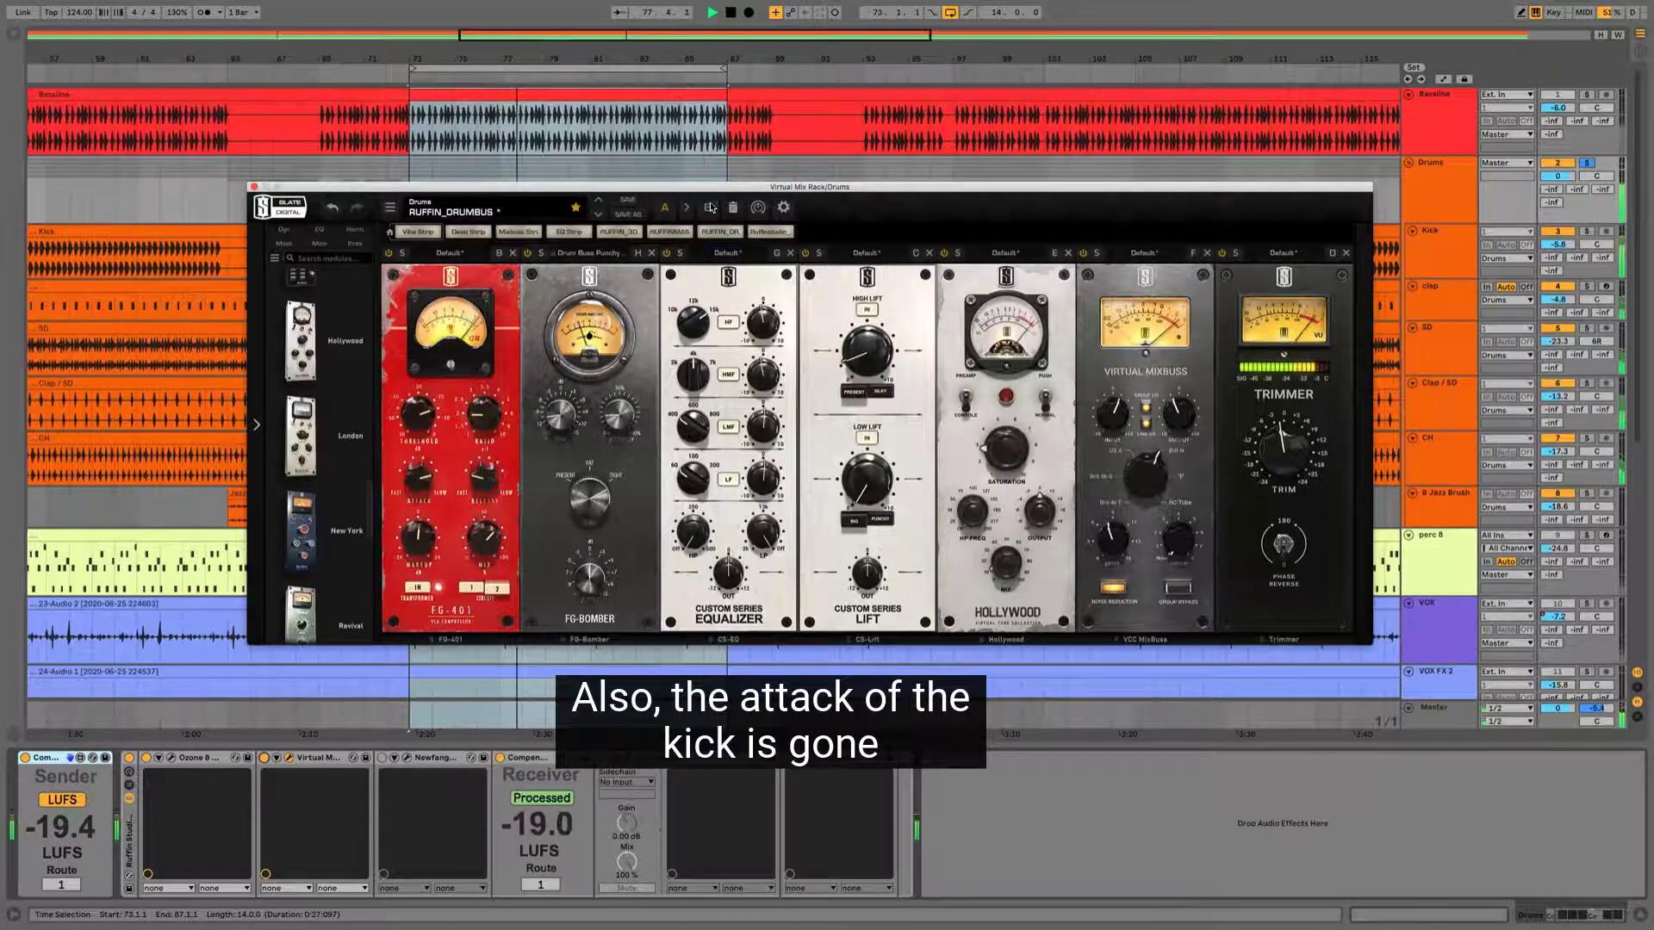
{"action": "left_click", "coordinate": [712, 207]}
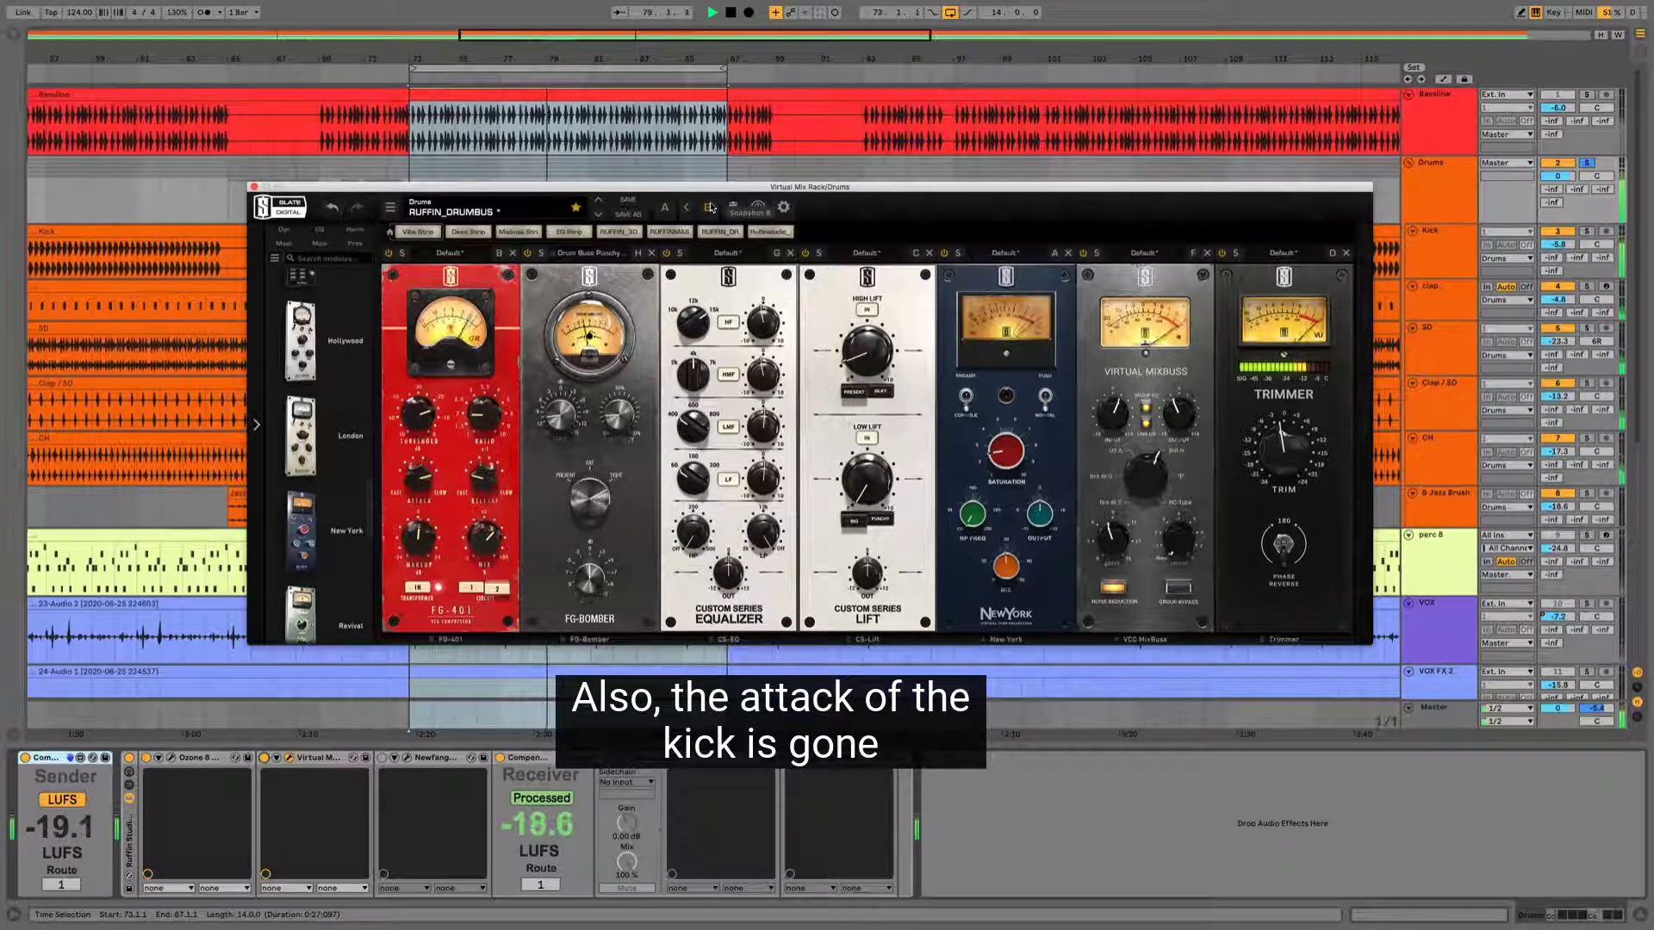
{"action": "left_click", "coordinate": [711, 207]}
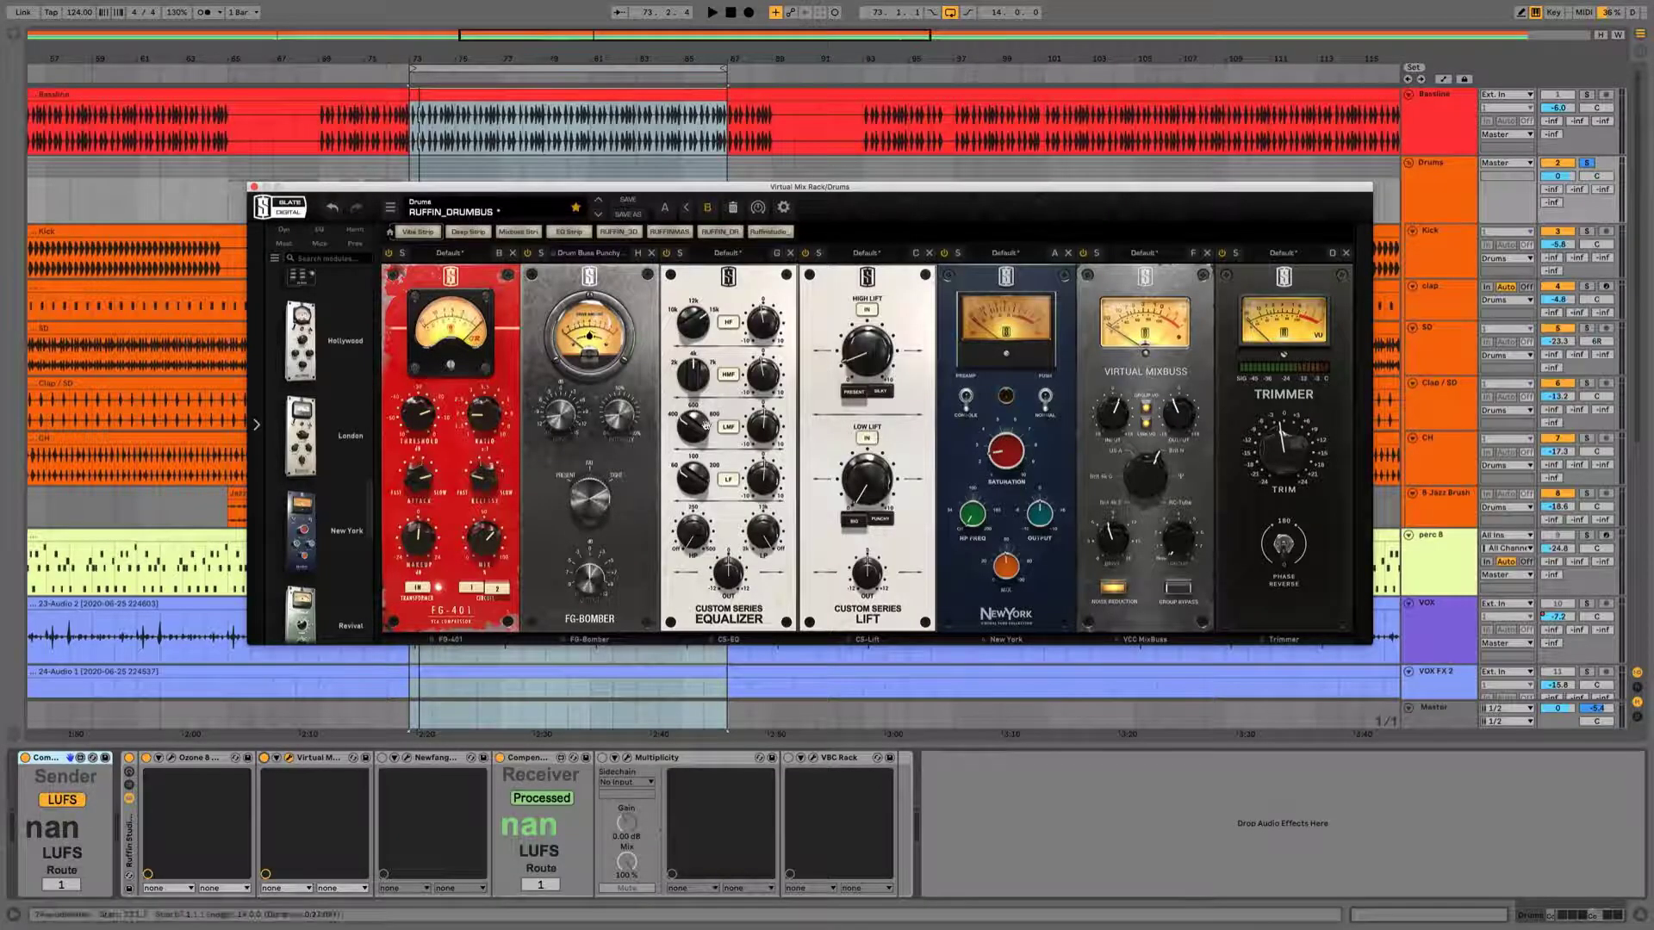
- Switch on the Newfangled Saturate device in the Drums chain and open its plug-in window over the rack
{"action": "left_click", "coordinate": [382, 763]}
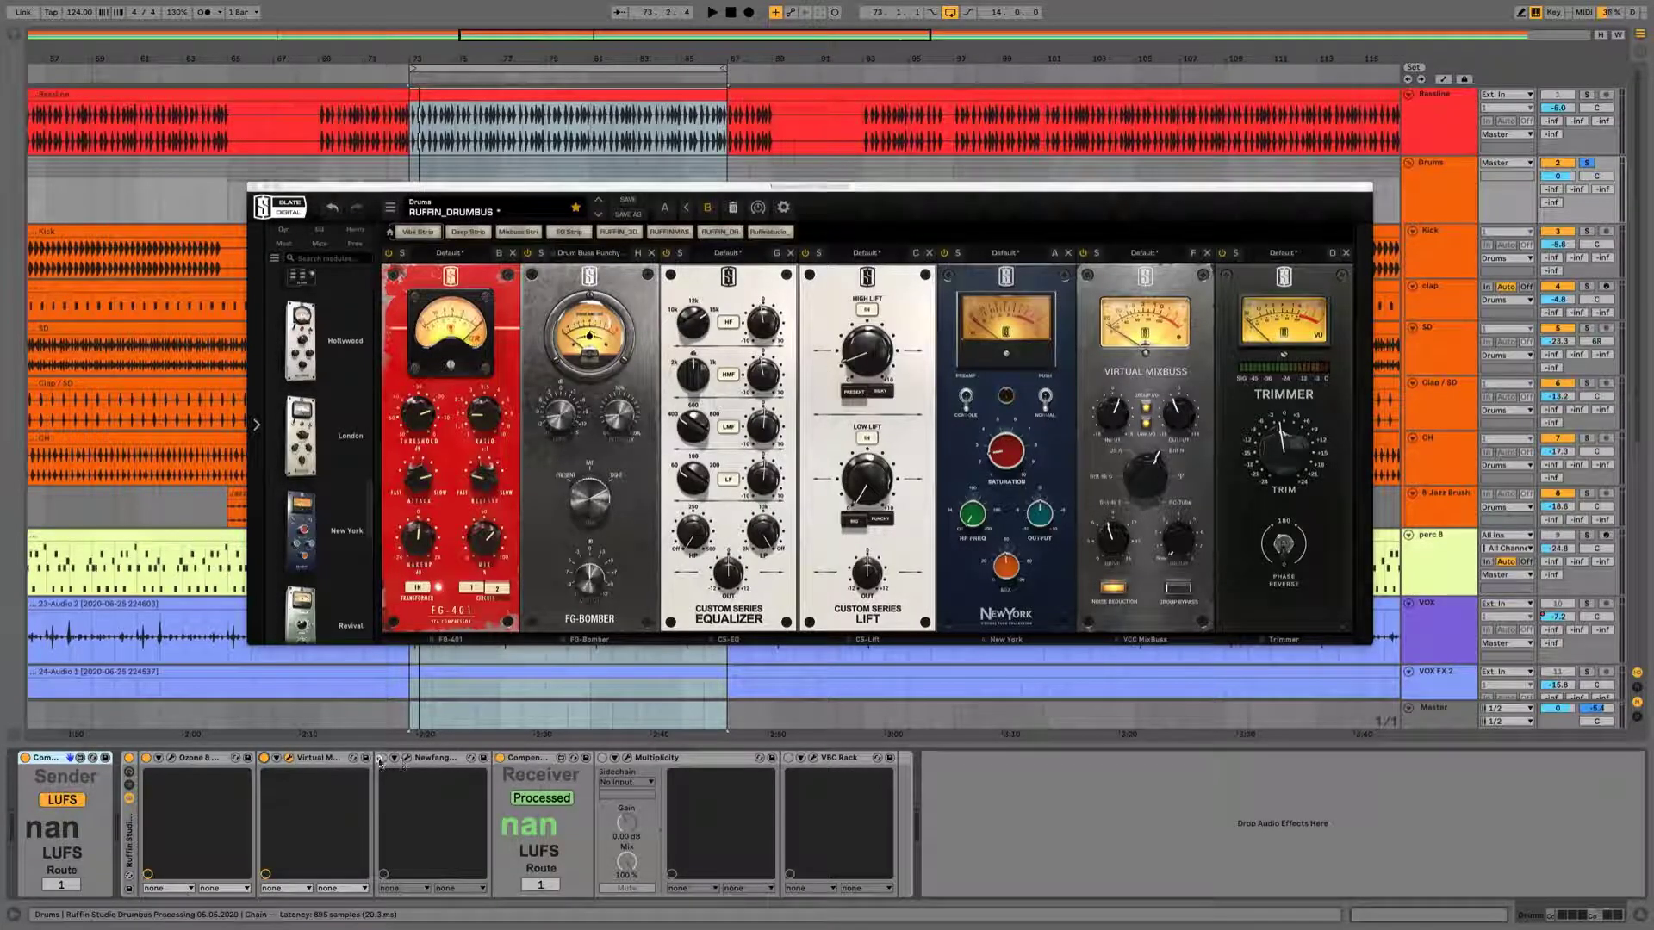
{"action": "left_click", "coordinate": [410, 759]}
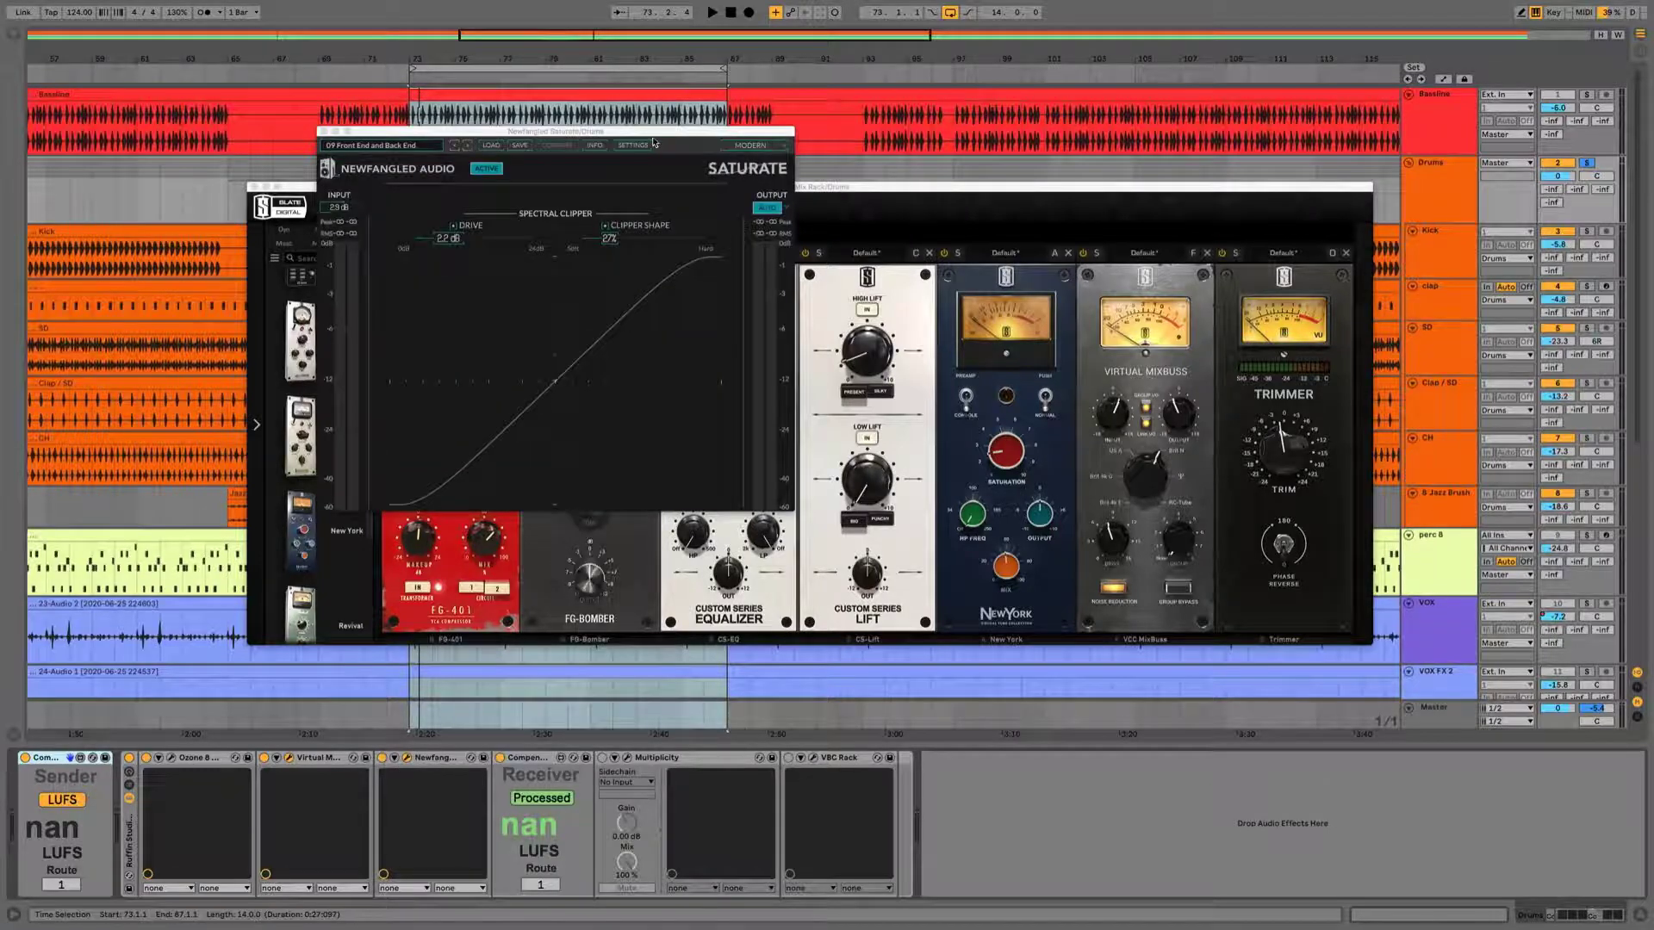
{"action": "left_click_drag", "start_coordinate": [586, 130], "coordinate": [887, 138]}
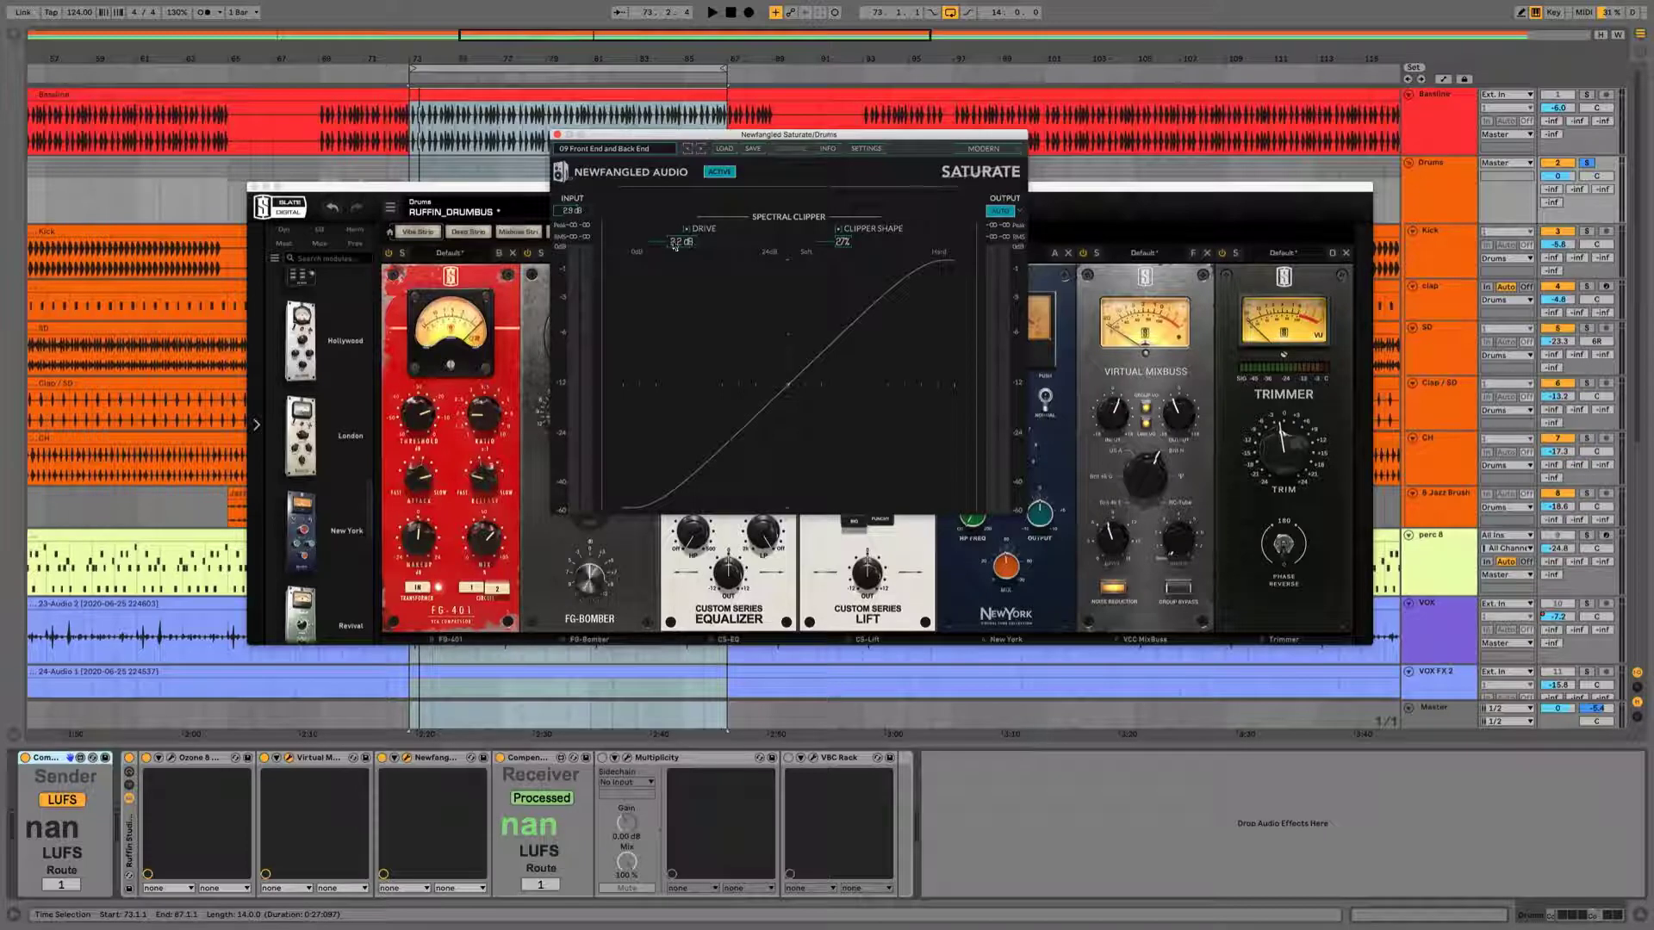
{"action": "left_click", "coordinate": [998, 211]}
- Play the looped drums and compare them with the Saturate device switched off and on, then stop playback
{"action": "key", "text": "space"}
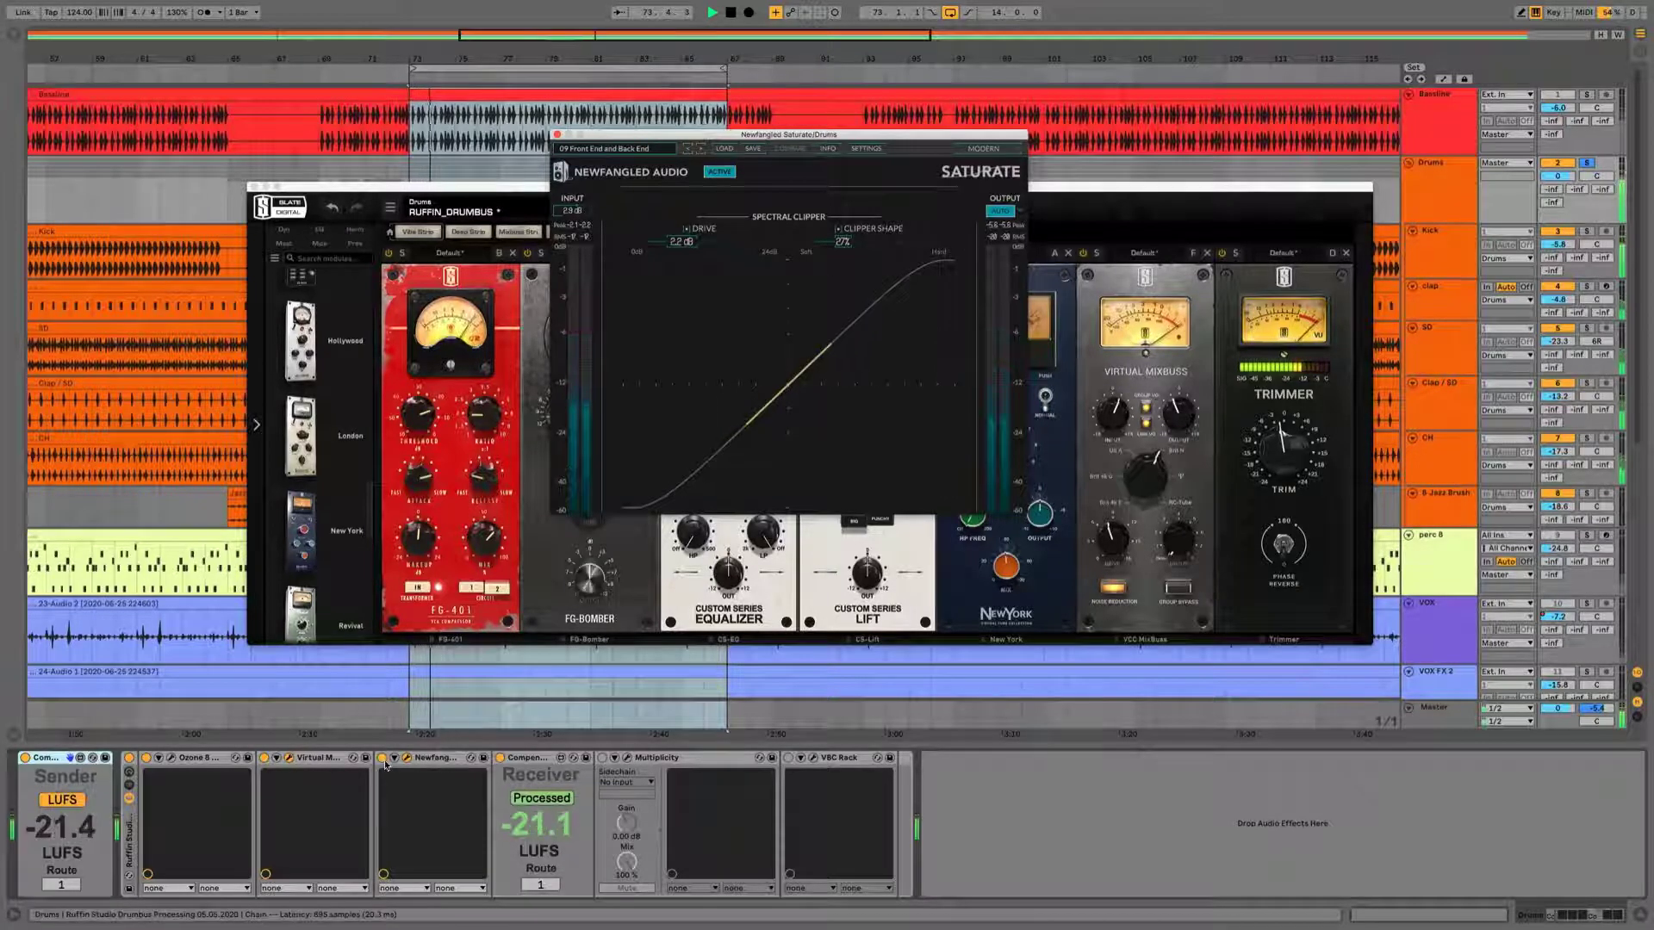
{"action": "key", "text": "space"}
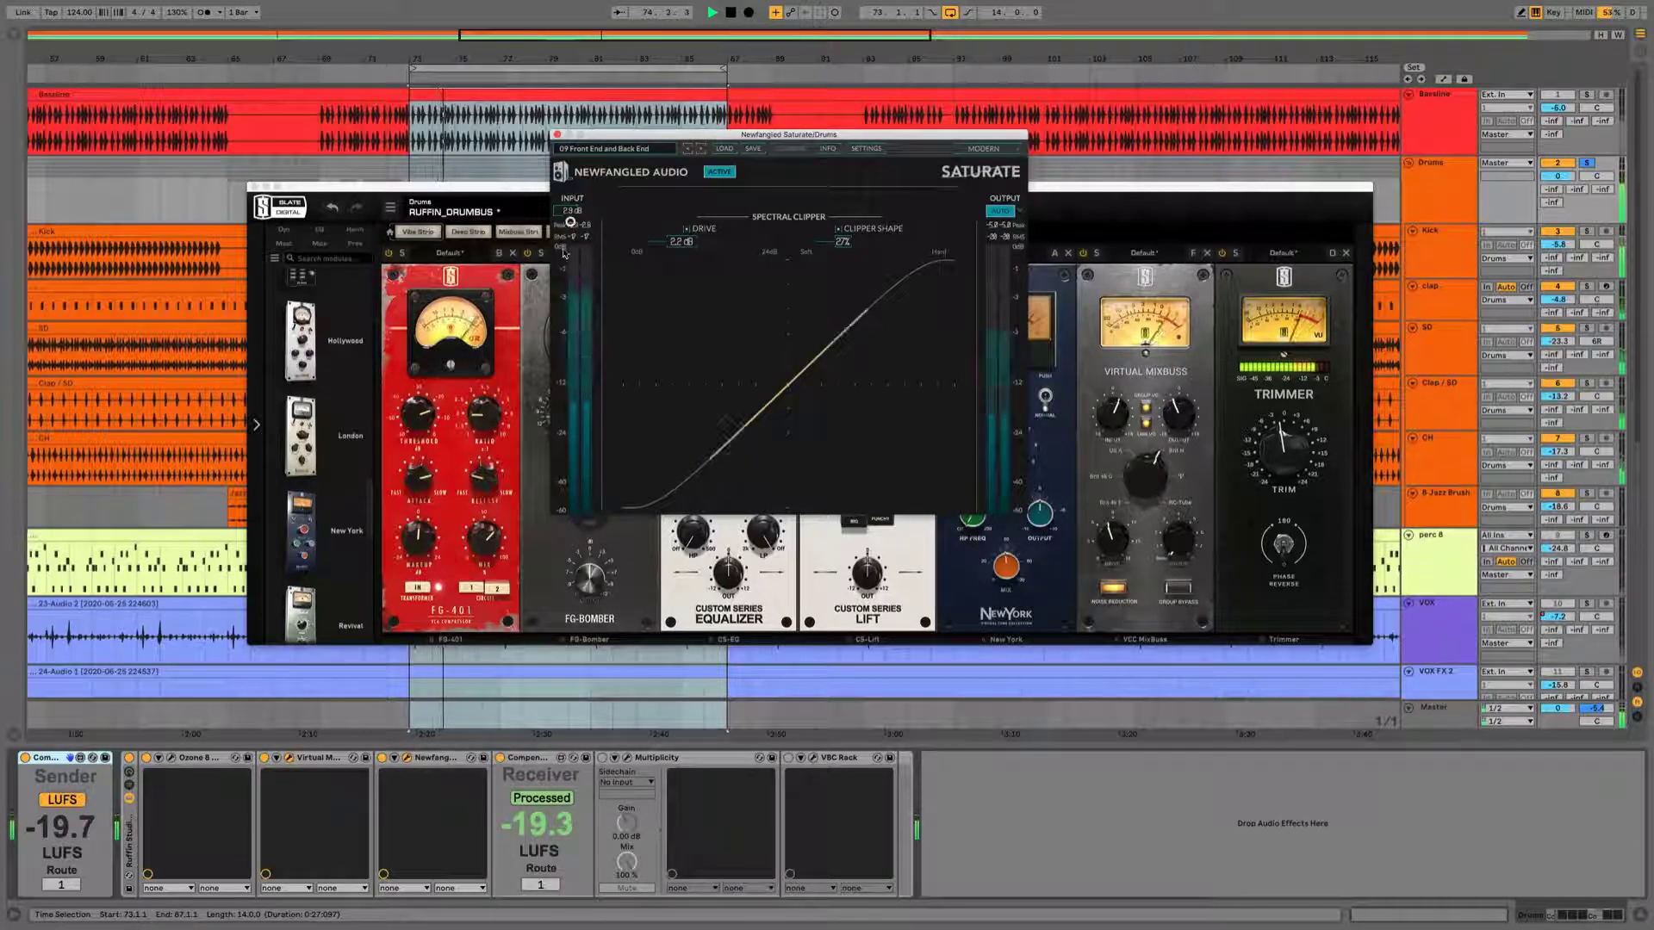
{"action": "left_click", "coordinate": [383, 764]}
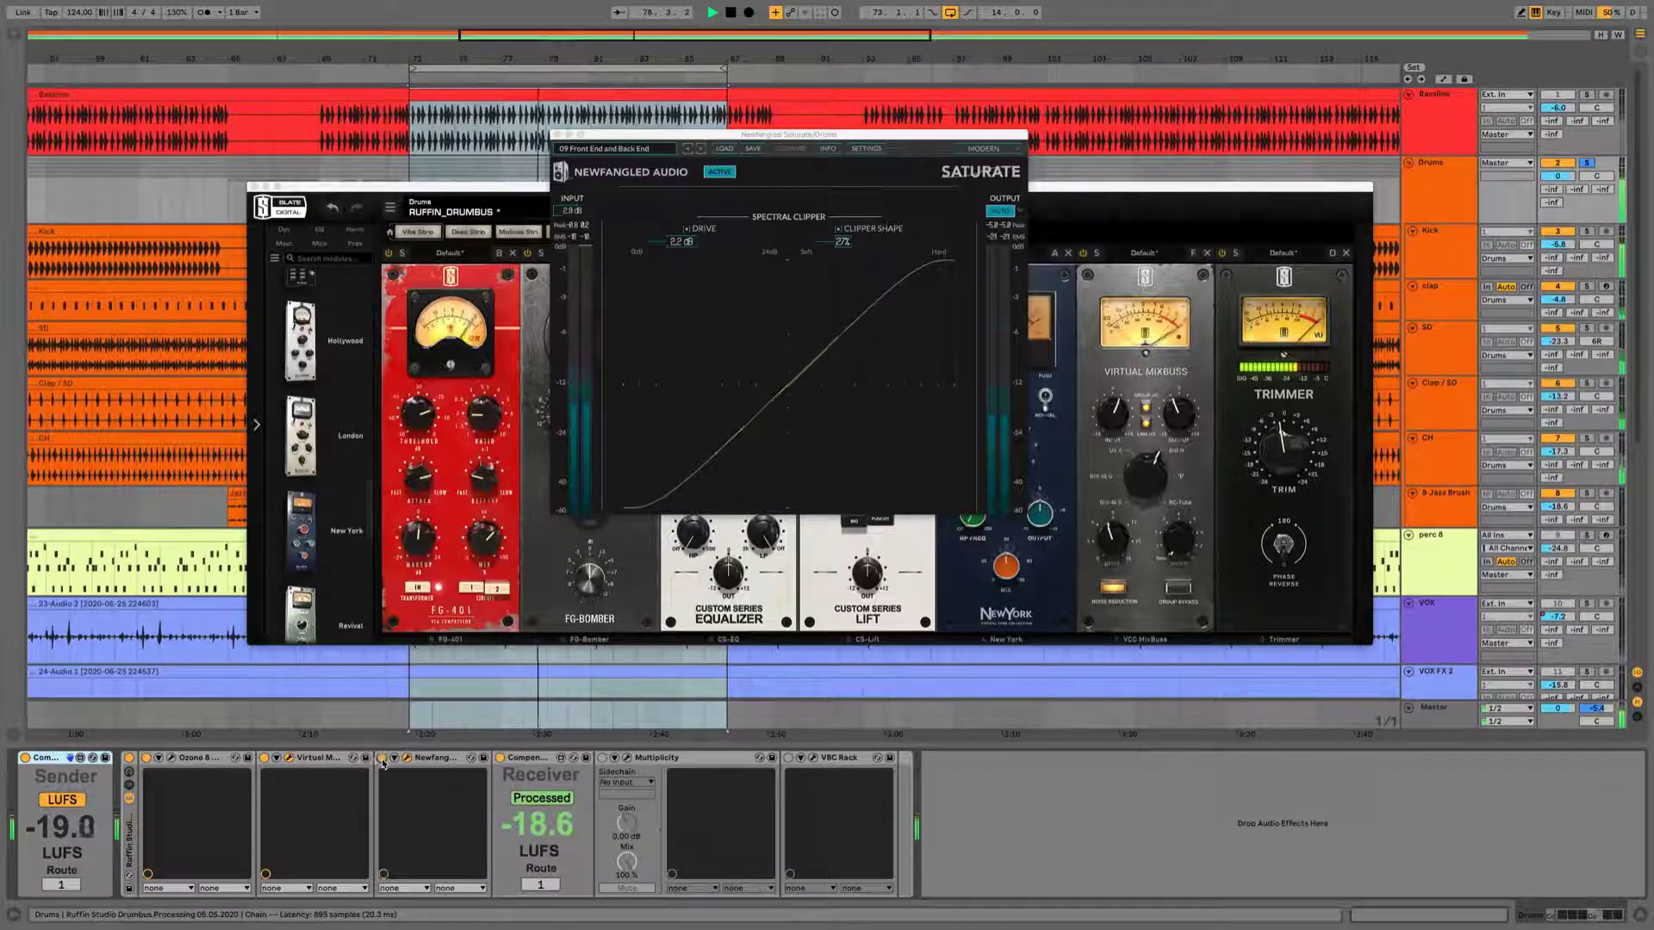
{"action": "left_click", "coordinate": [382, 761]}
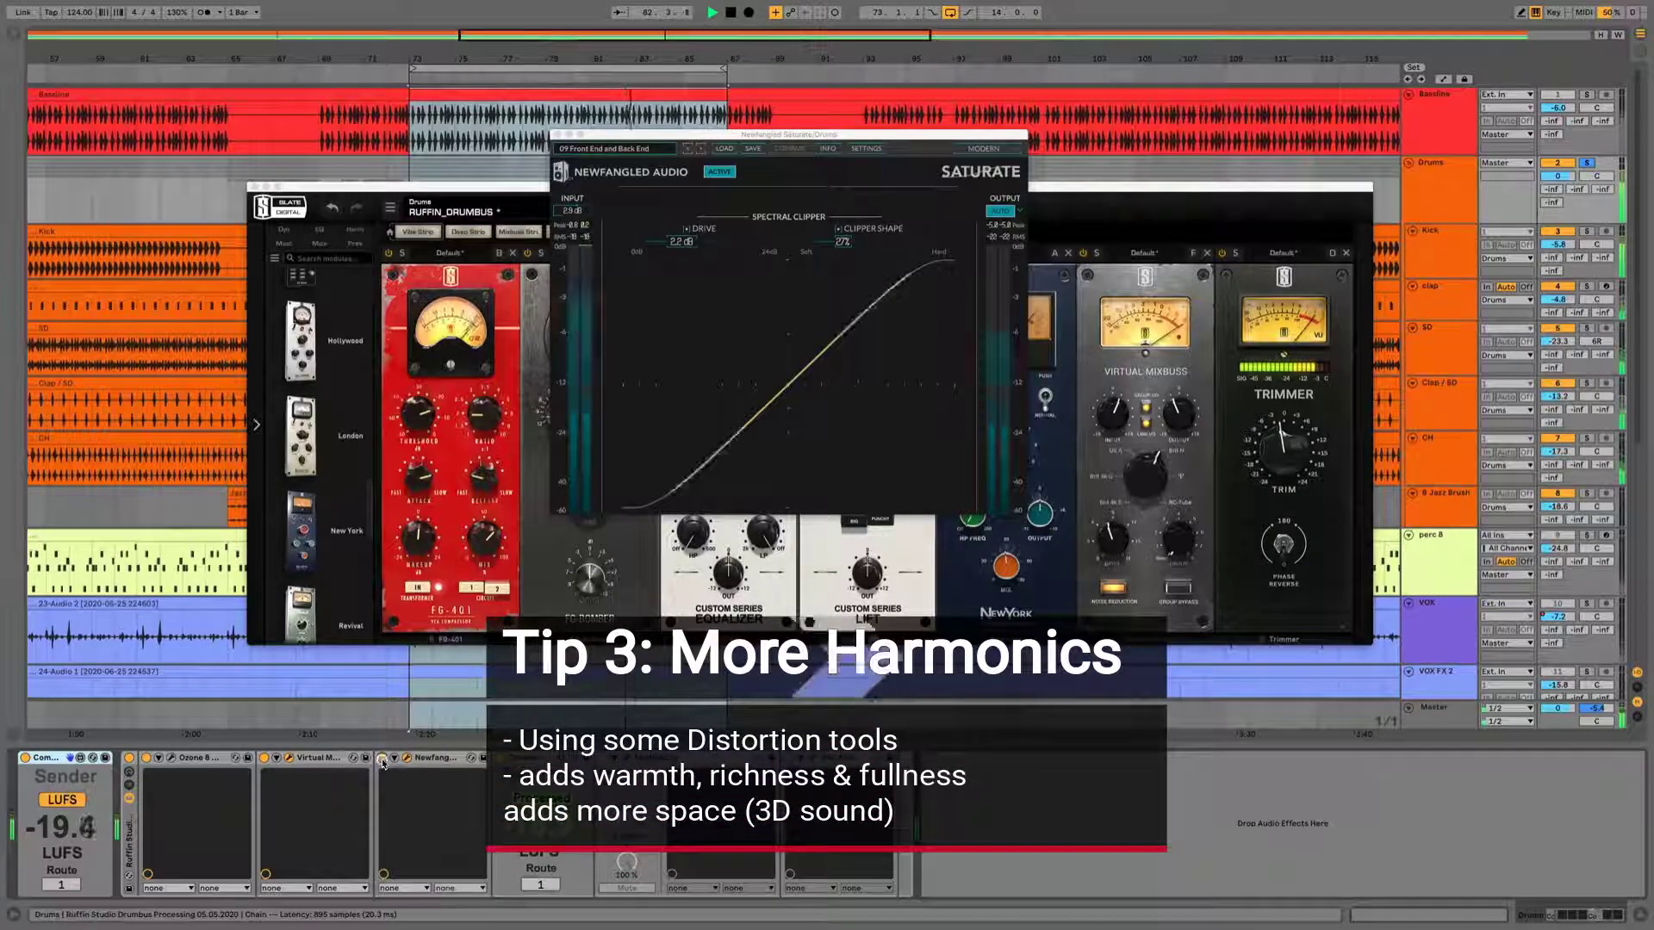
{"action": "left_click", "coordinate": [383, 759]}
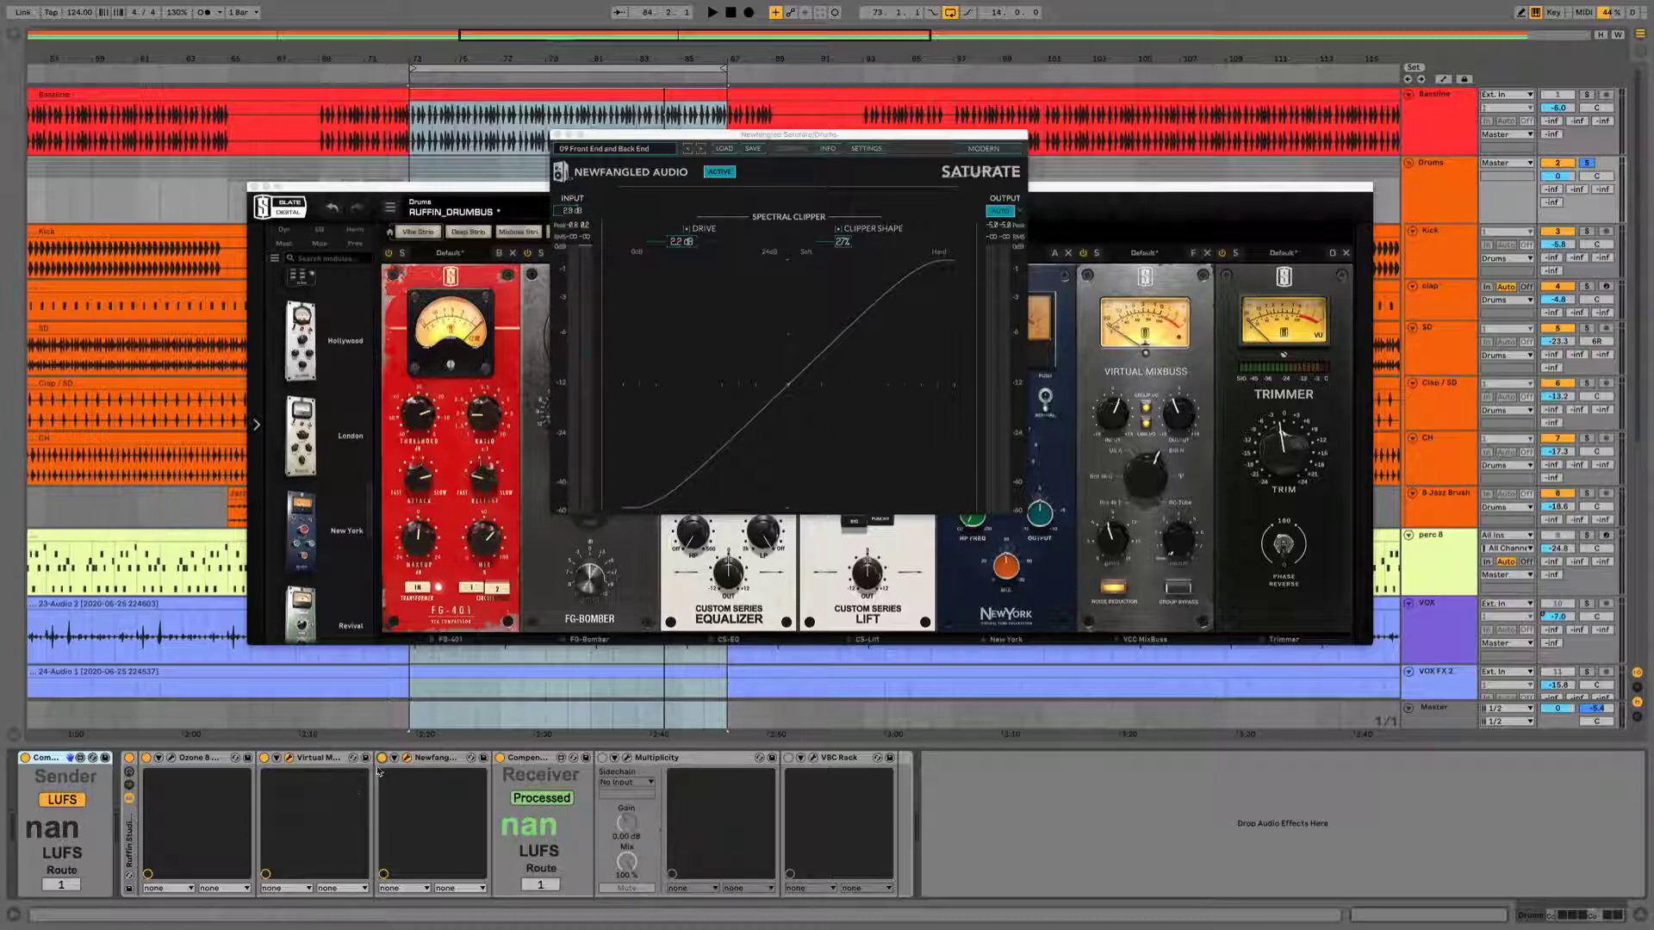
{"action": "key", "text": "space"}
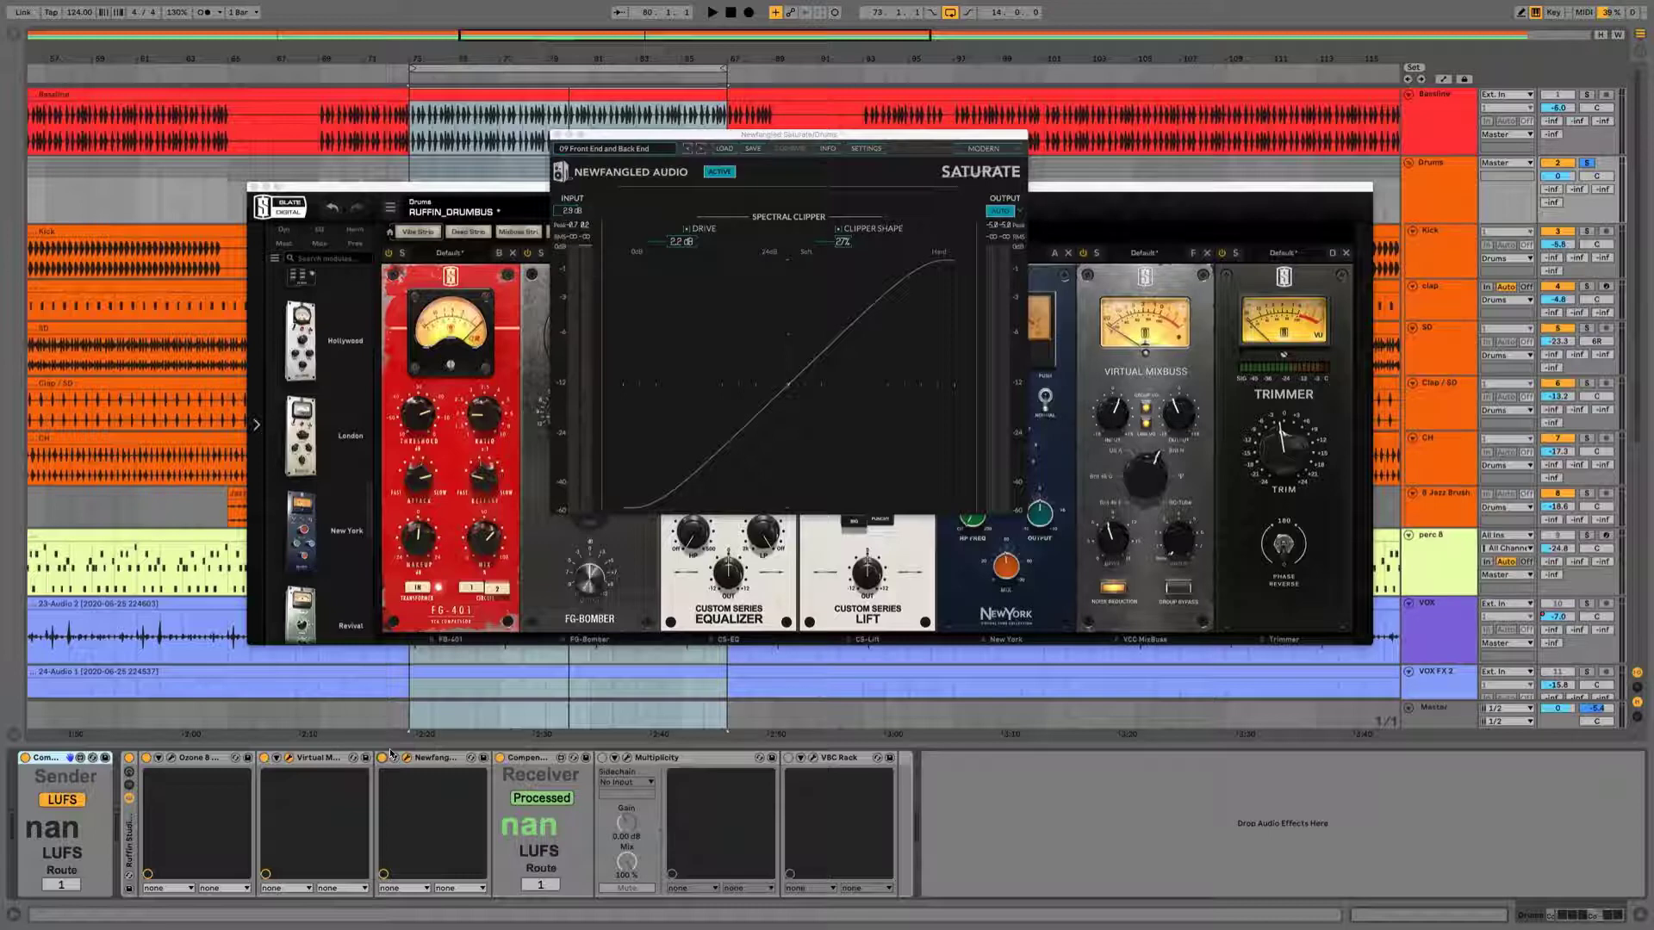
{"action": "key", "text": "space"}
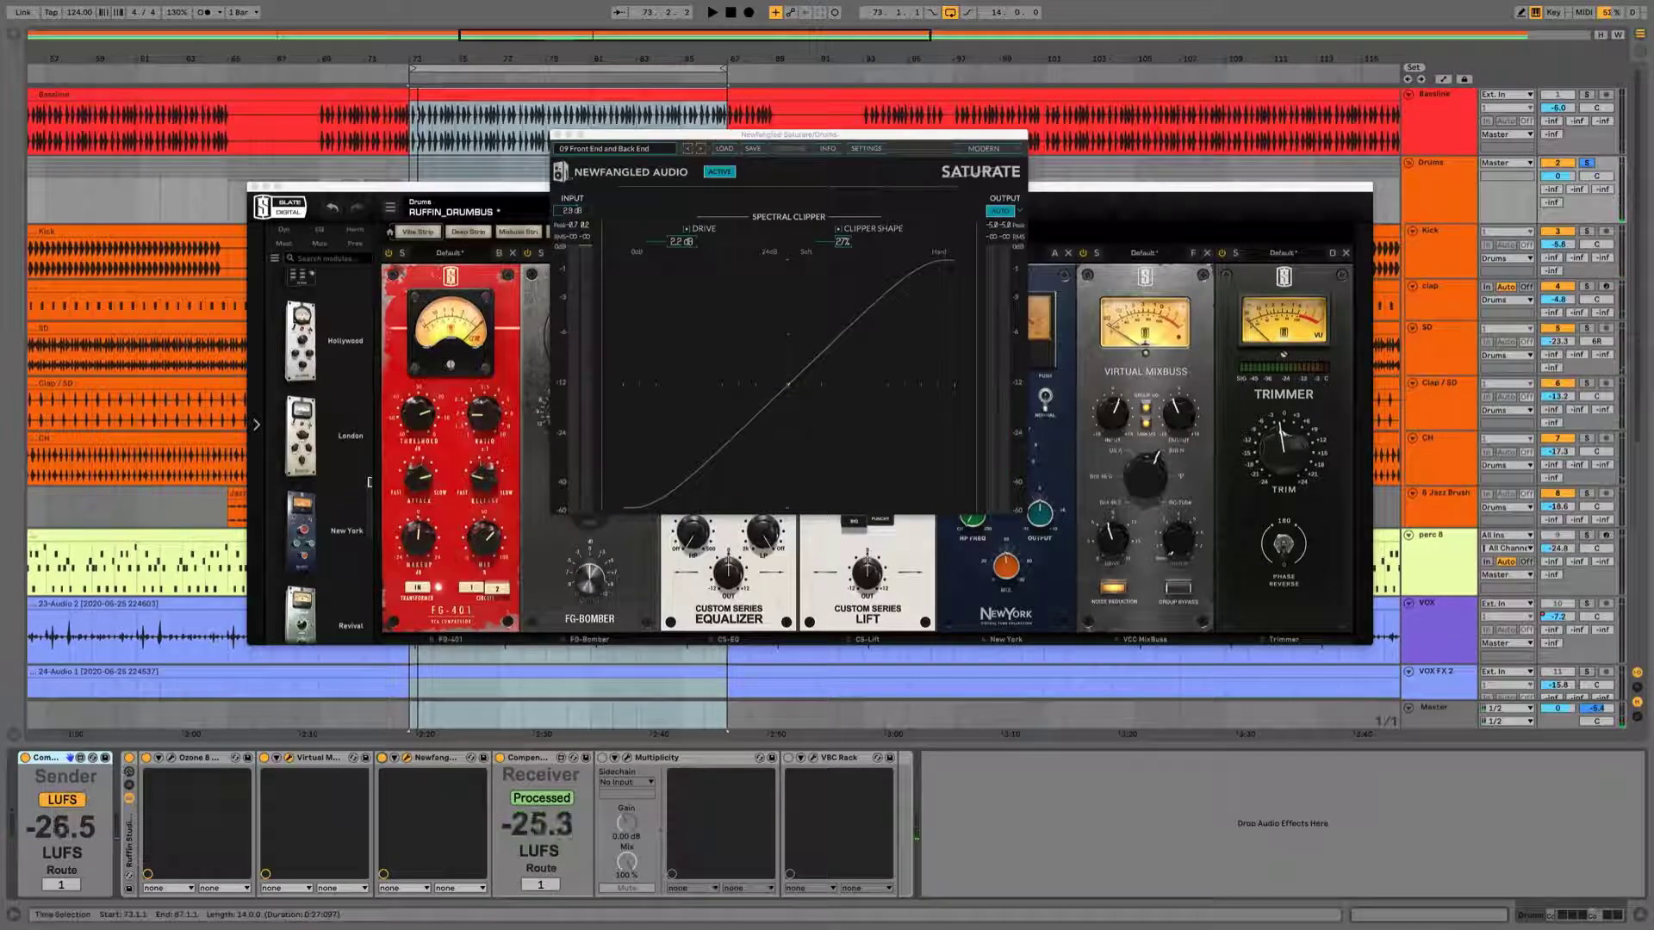
- Close the plug-in windows, compare the drums with the whole bus rack off and on, and unsolo the Drums group
{"action": "left_click", "coordinate": [558, 135]}
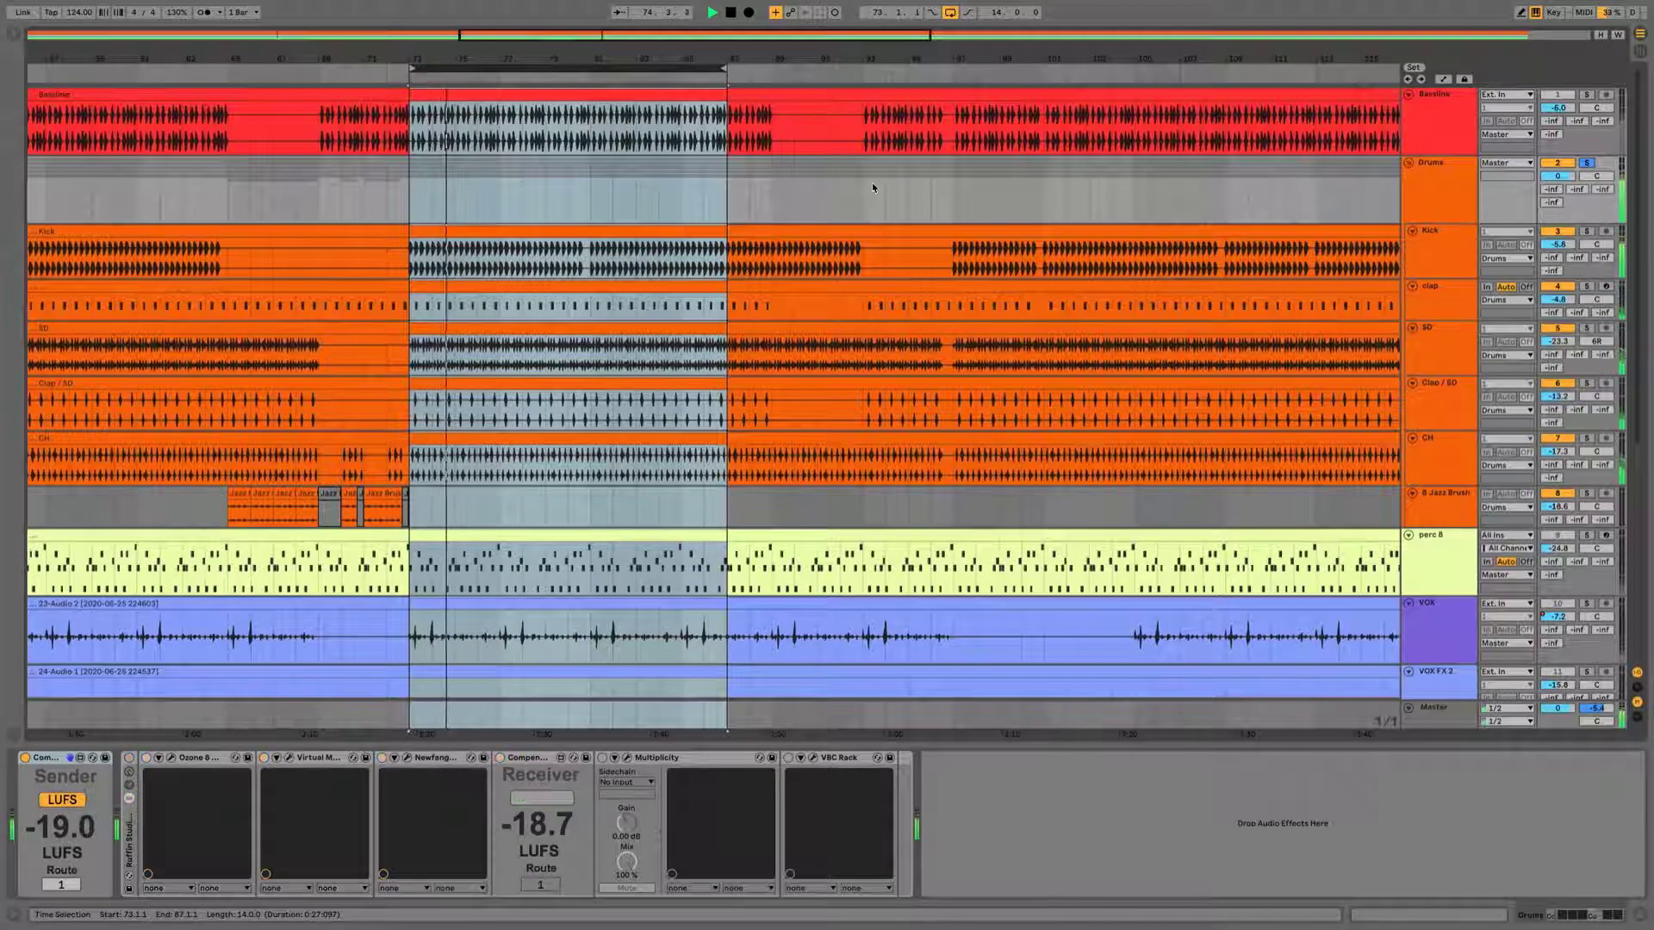
{"action": "key", "text": "space"}
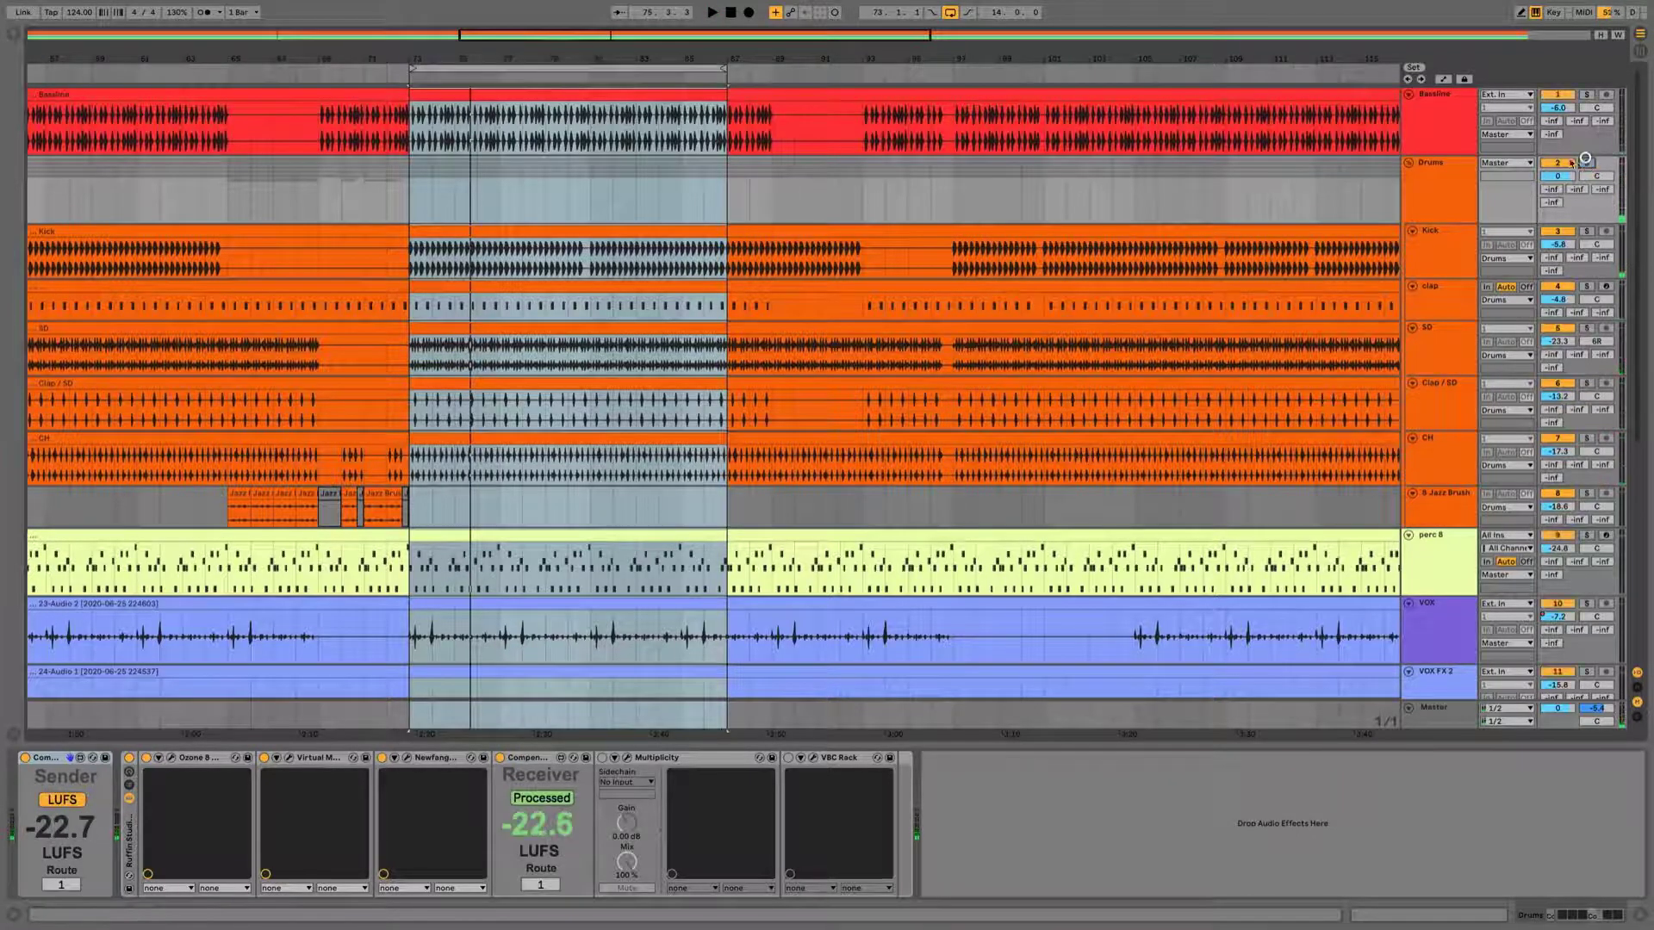
{"action": "key", "text": "space"}
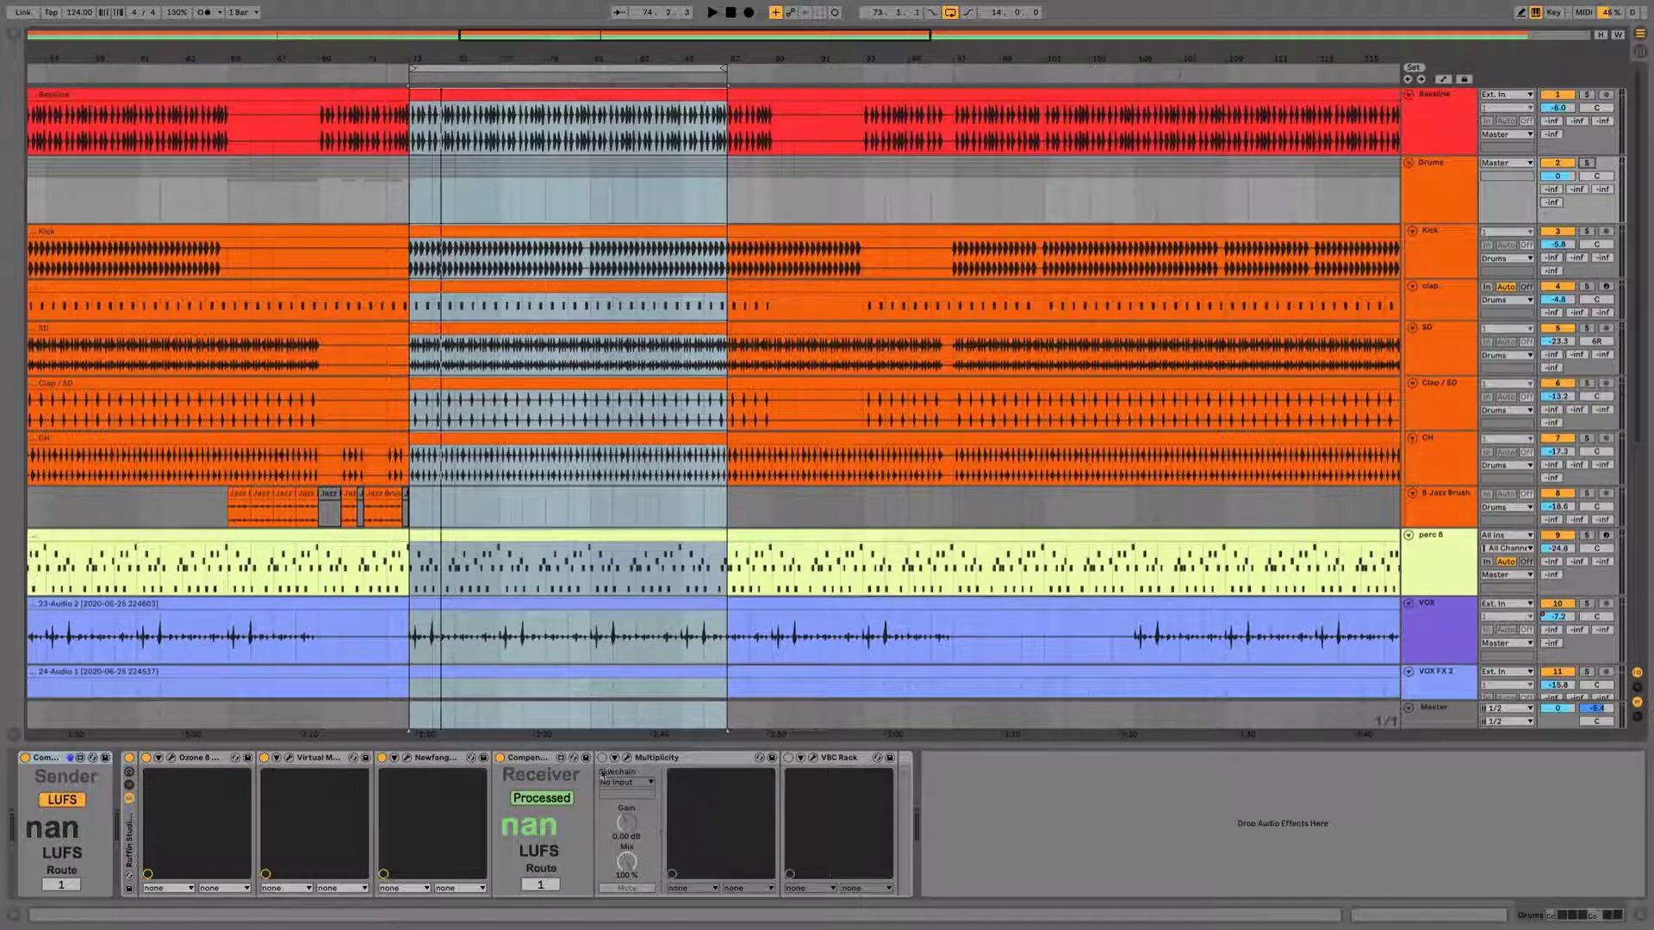
- Switch on the Multiplicity device in the Drums chain and open its plug-in window
{"action": "left_click", "coordinate": [603, 759]}
{"action": "left_click", "coordinate": [628, 759]}
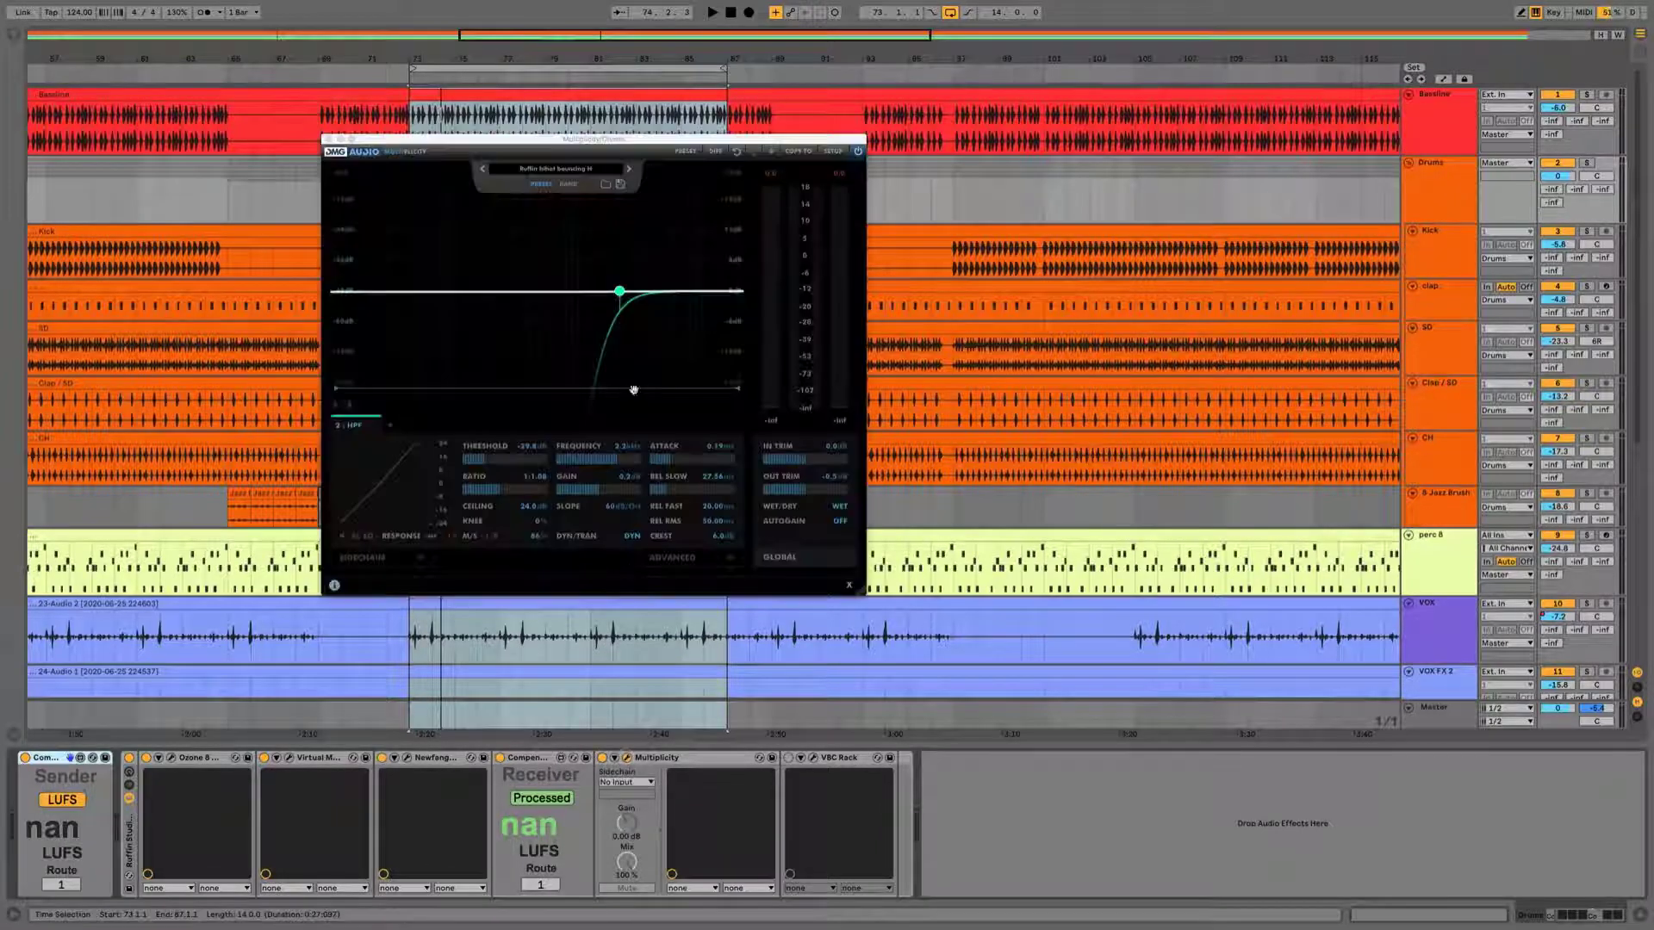
{"action": "left_click_drag", "start_coordinate": [616, 147], "coordinate": [710, 154]}
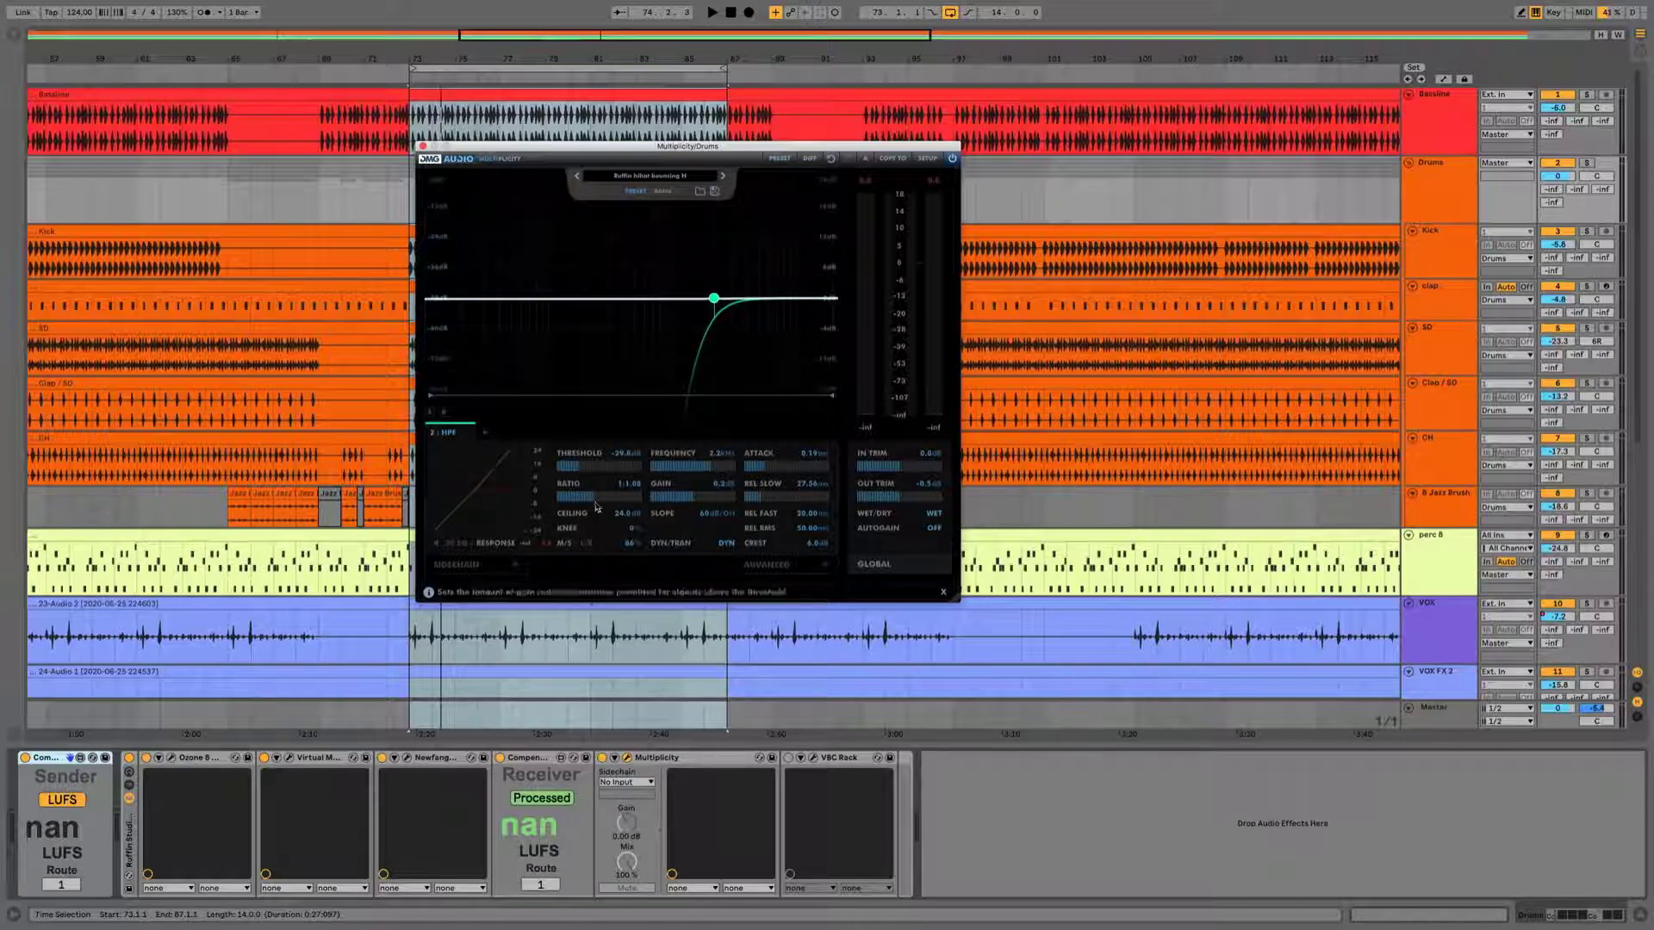
- Play the looped full mix and compare it with Multiplicity's HPF band bypassed and active
{"action": "key", "text": "space"}
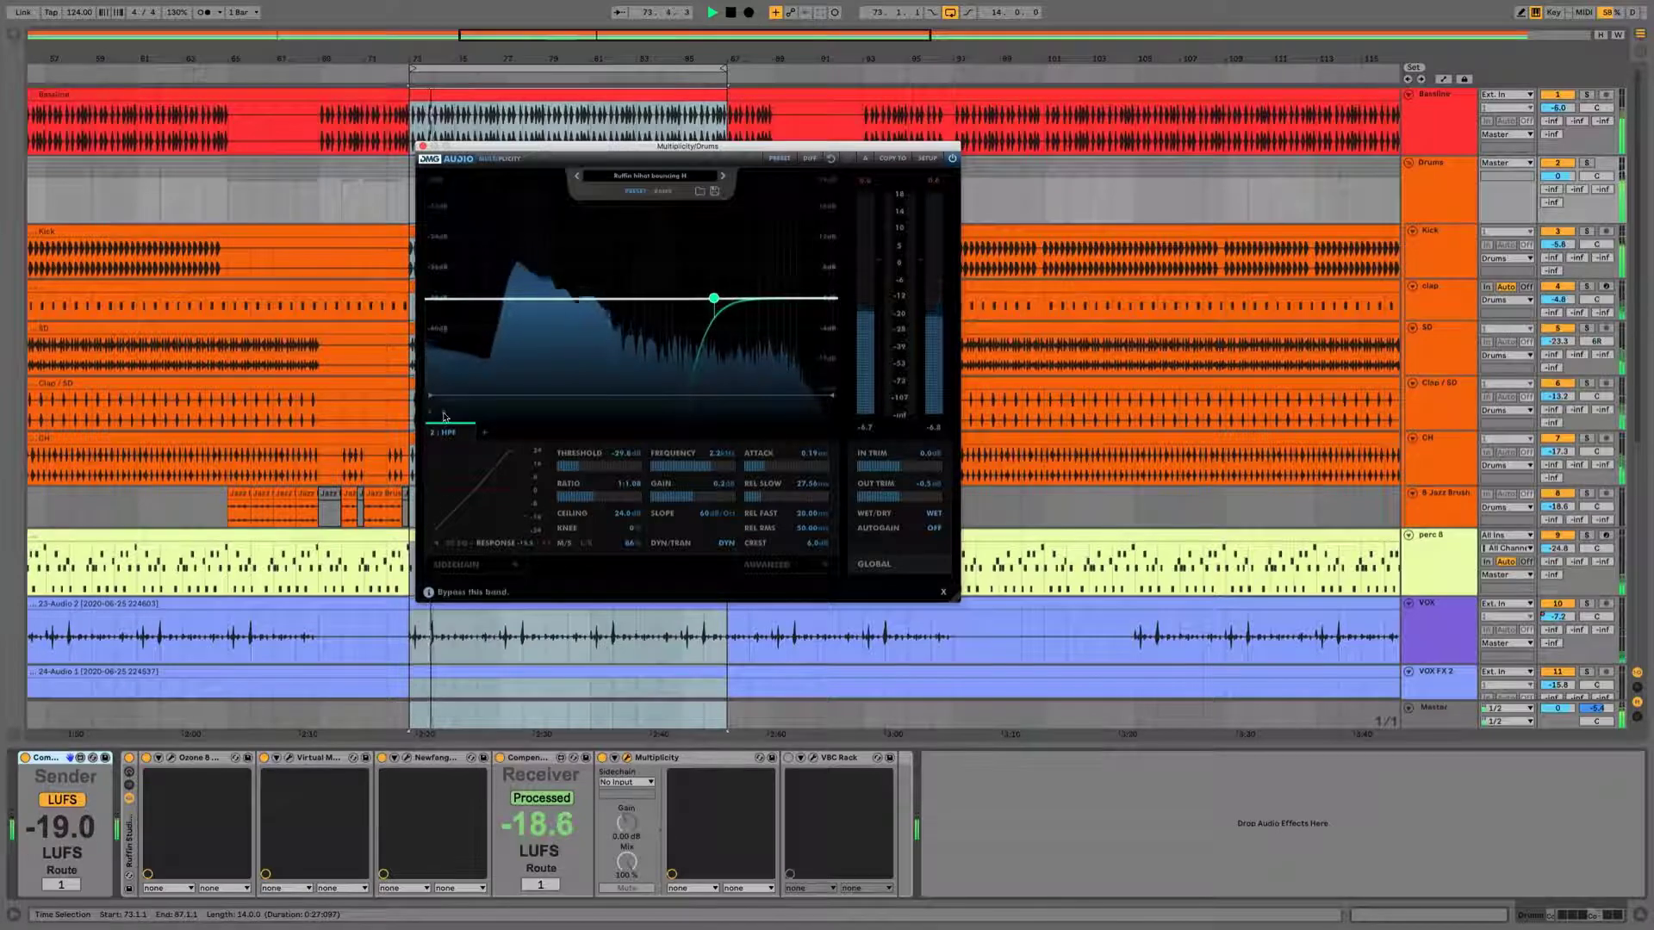
{"action": "left_click", "coordinate": [443, 413]}
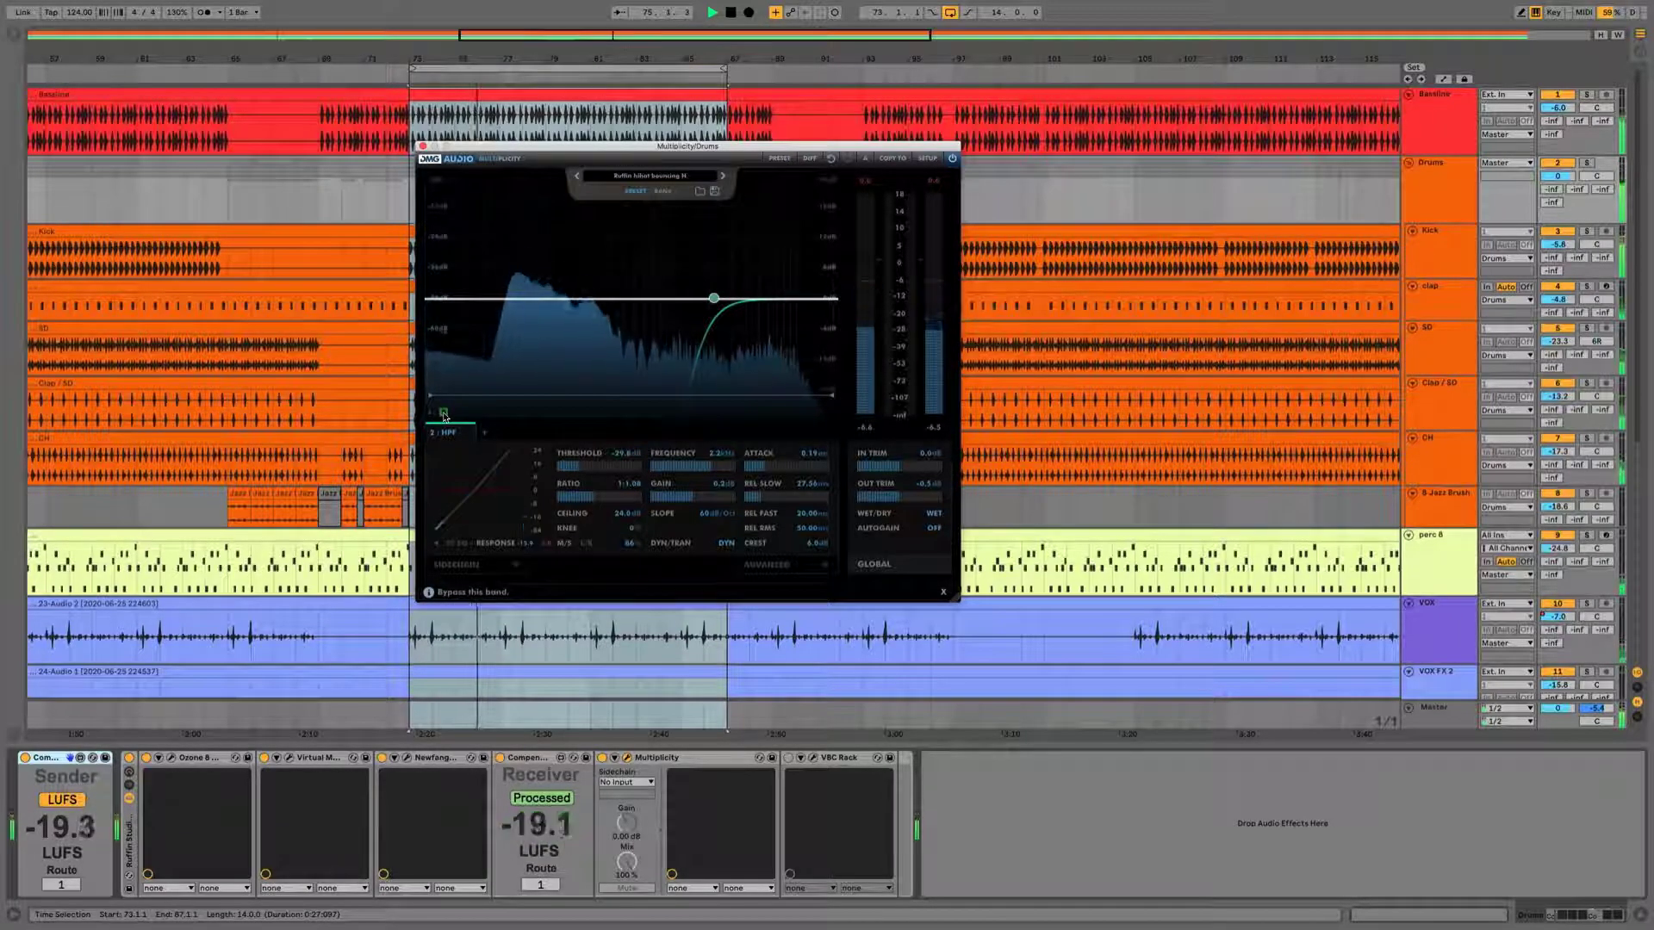
{"action": "left_click", "coordinate": [442, 414]}
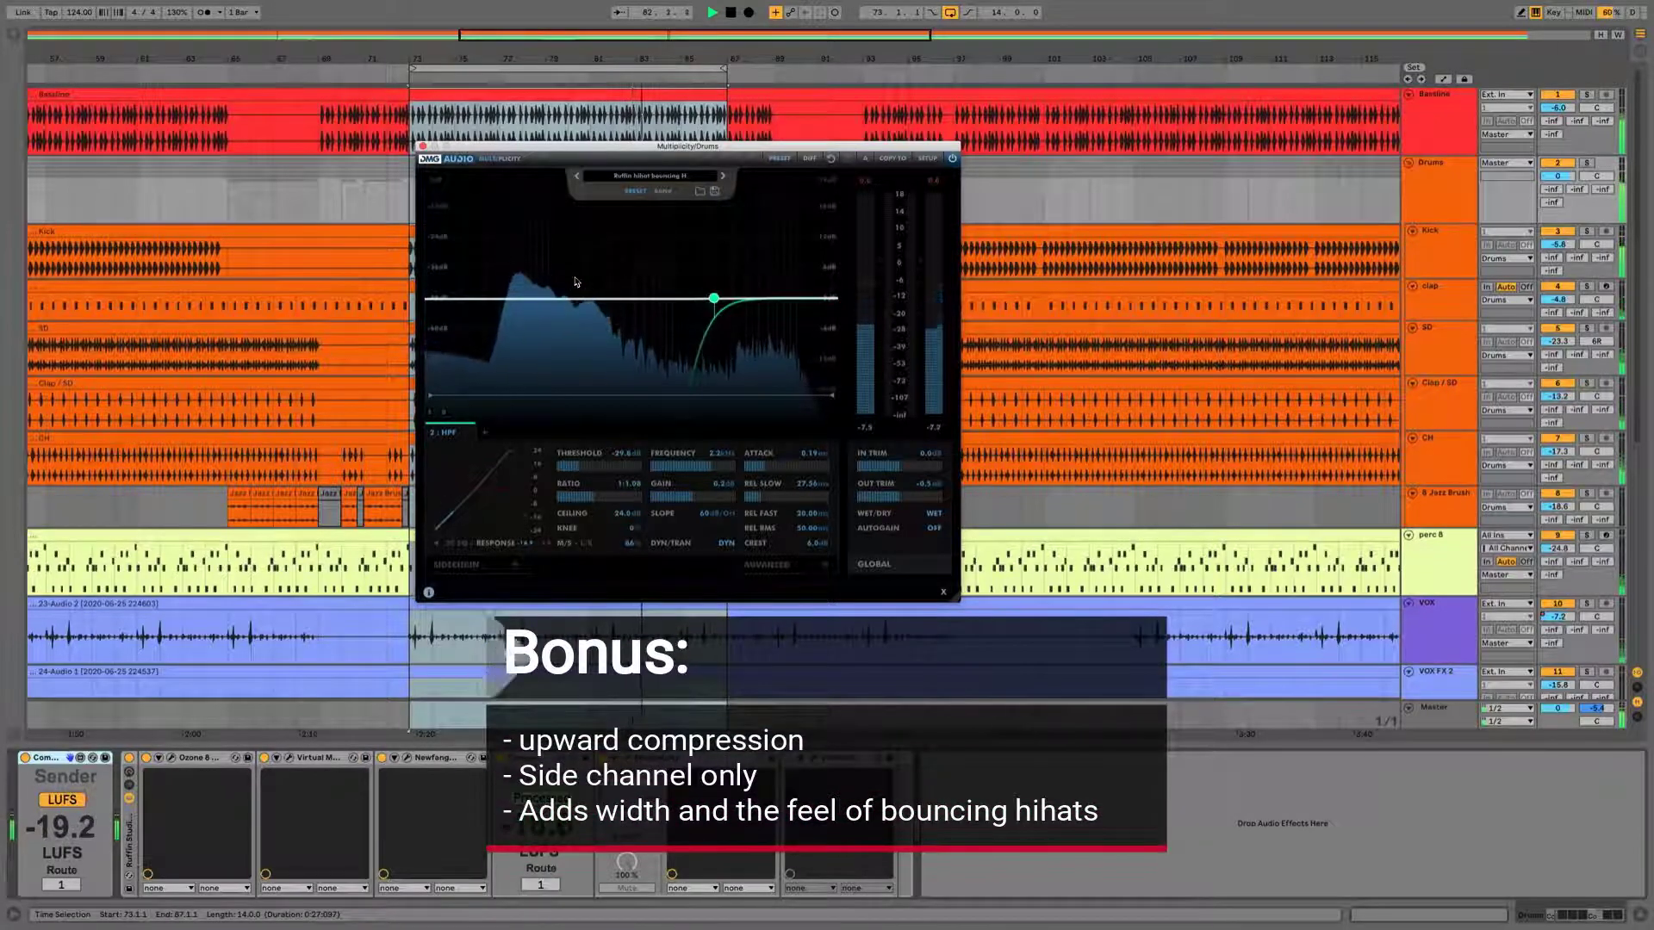
- Hide the Multiplicity window and switch off the arrangement loop so playback runs past bar 87
{"action": "key", "text": "super+alt+p"}
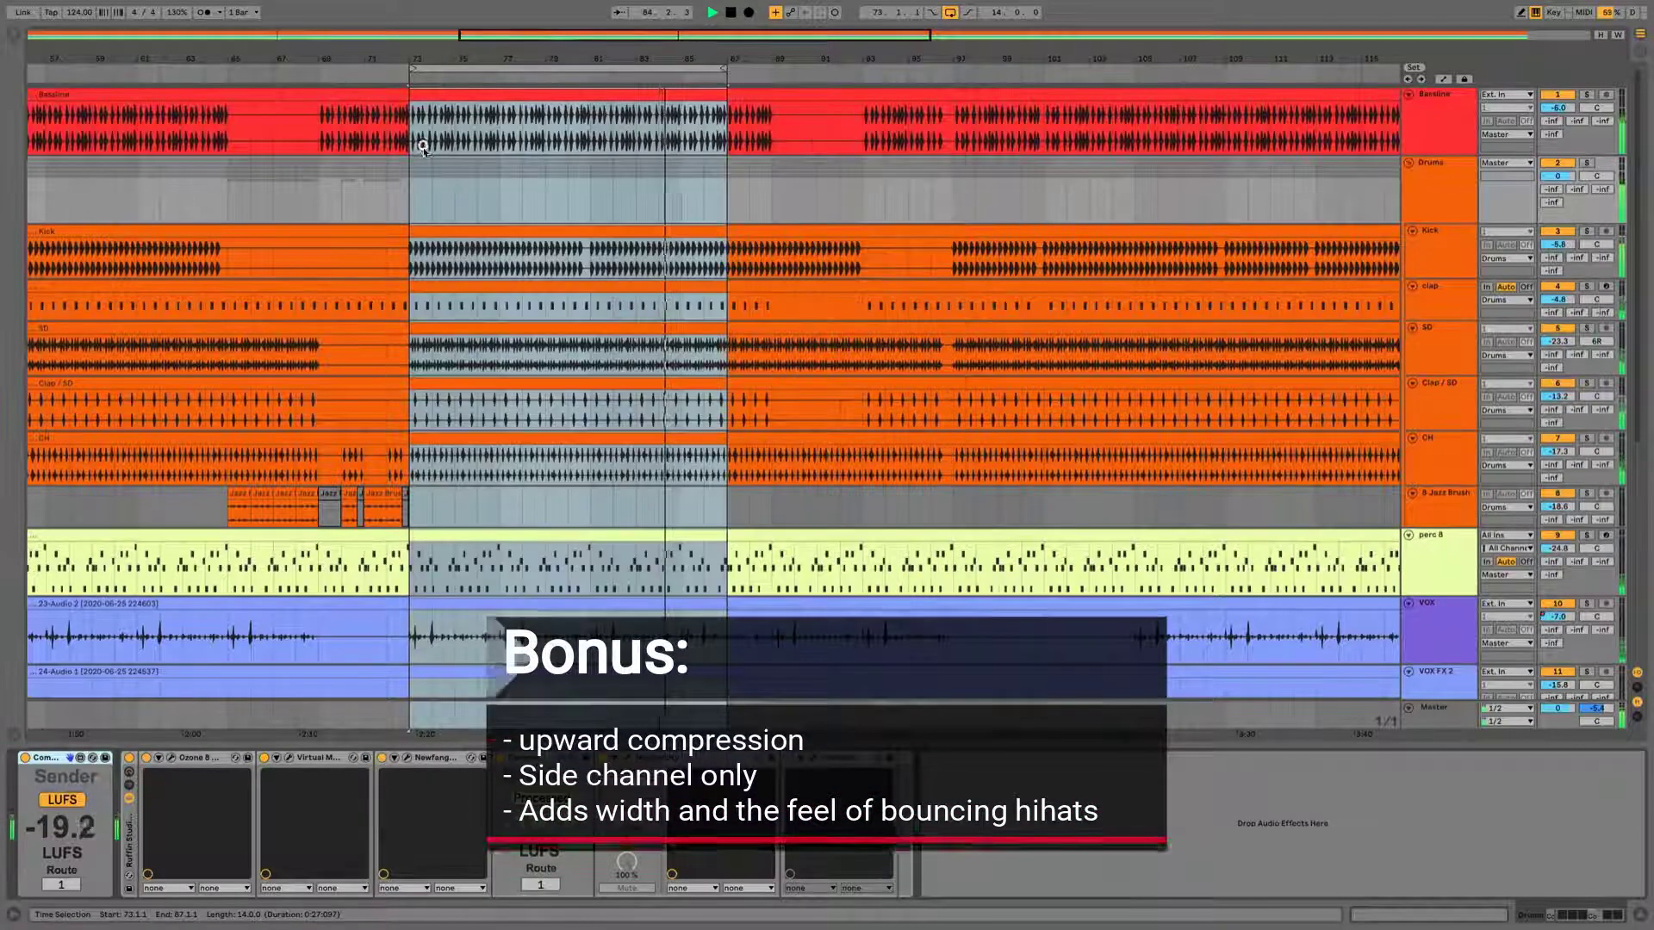
{"action": "left_click", "coordinate": [949, 13]}
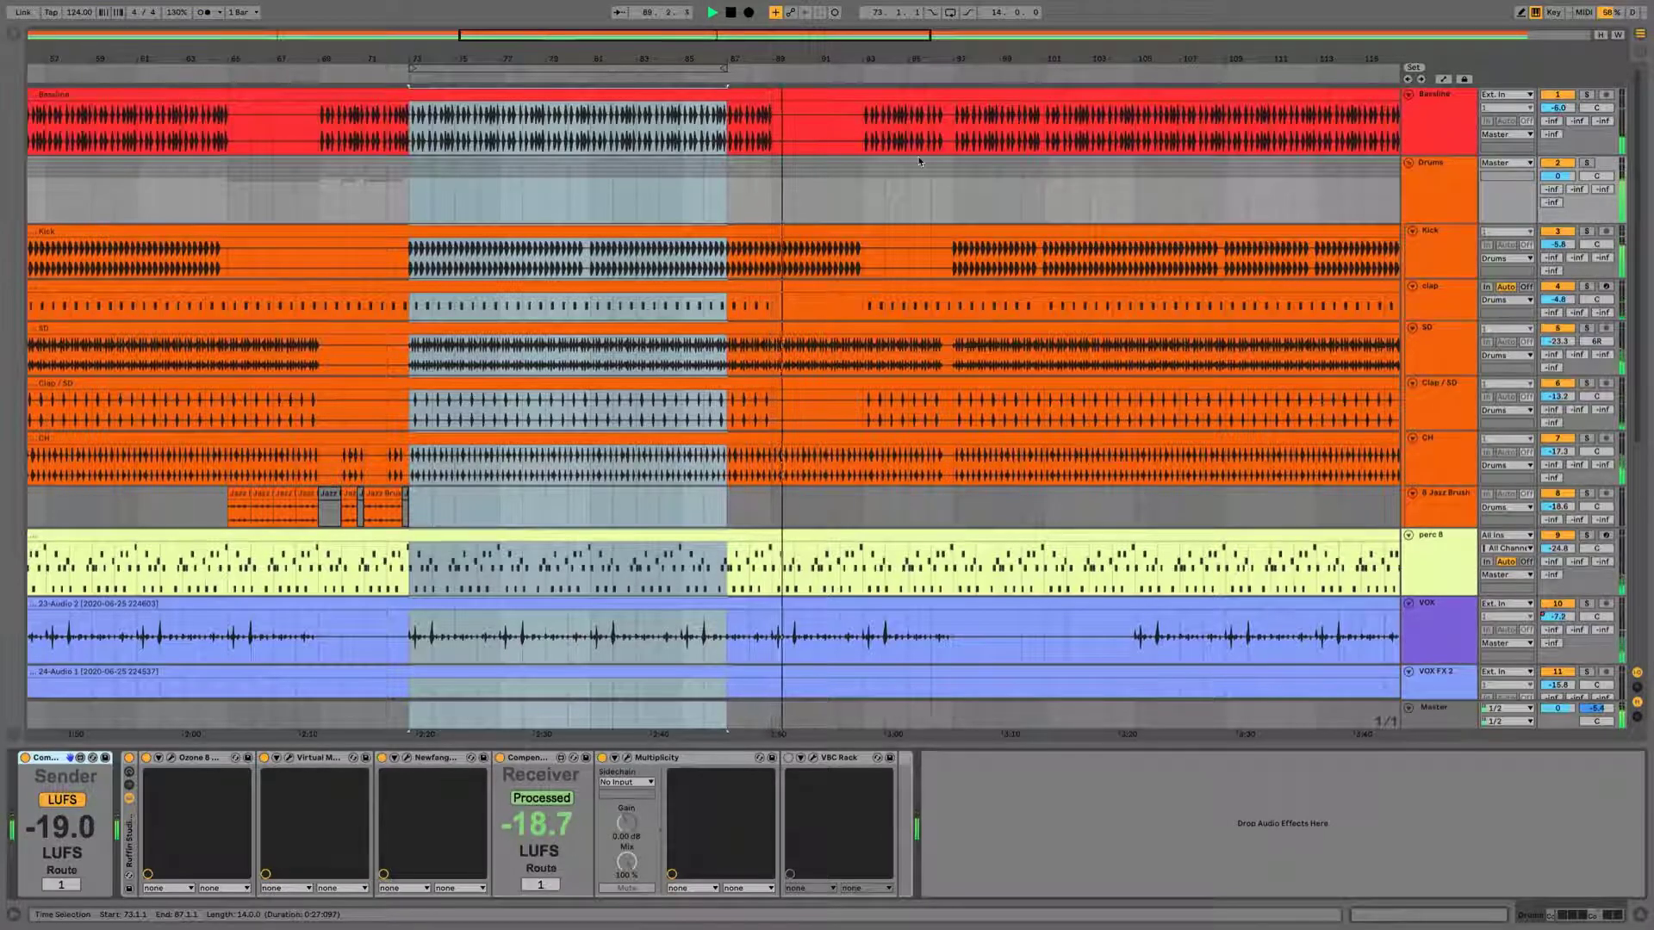
{"action": "scroll", "coordinate": [917, 157], "scroll_direction": "down", "scroll_amount": 1}
{"action": "scroll", "coordinate": [917, 157], "scroll_direction": "down", "scroll_amount": 1}
{"action": "scroll", "coordinate": [939, 185], "scroll_direction": "up", "scroll_amount": 2}
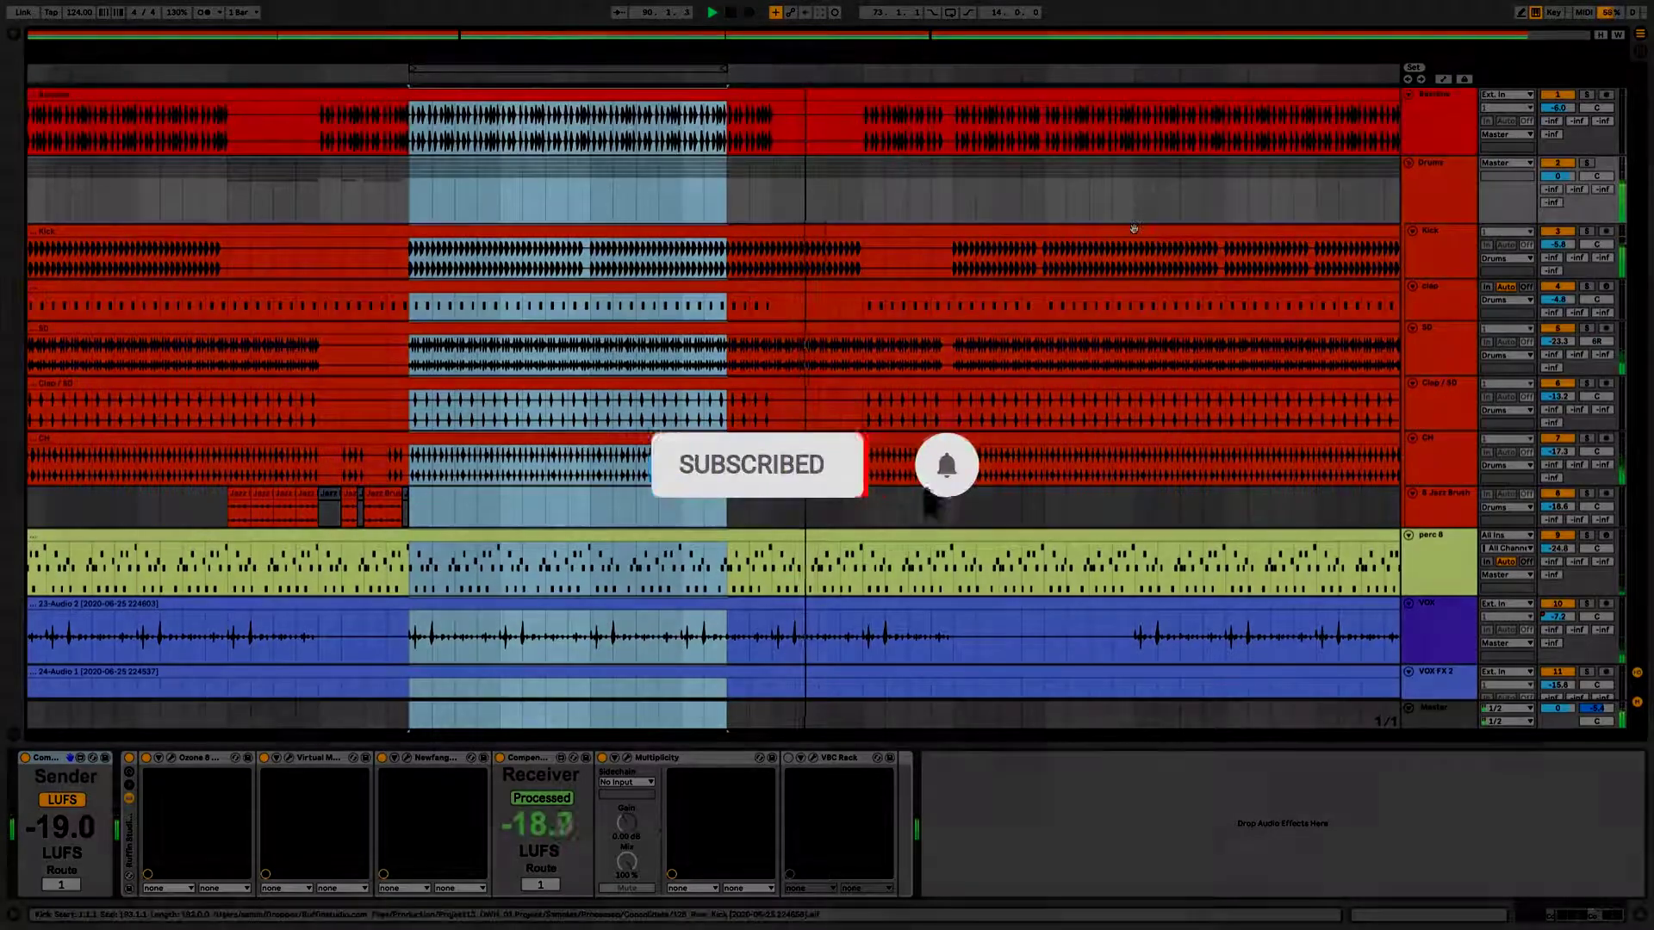